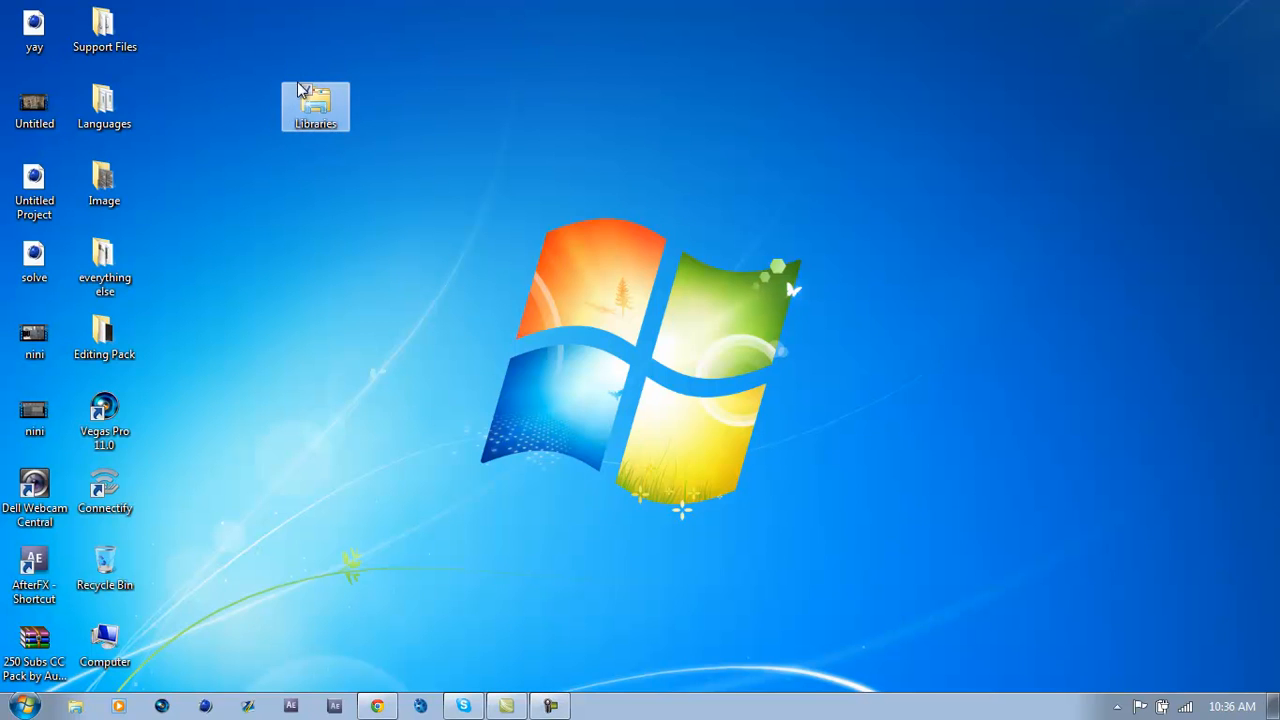
Step: Place the Libraries icon beside Support Files and pull the Image folder out onto the open desktop
left_click_drag(306, 100, 8, 8)
left_click(236, 76)
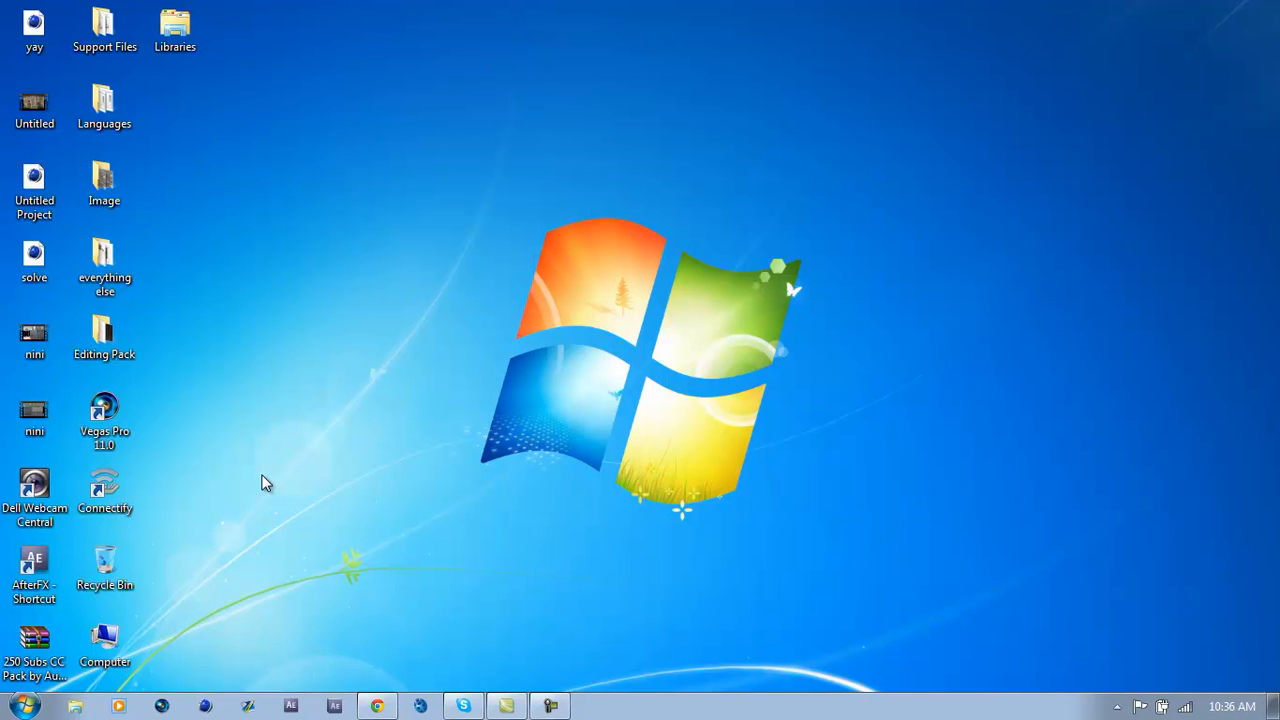
left_click(110, 186)
left_click_drag(104, 184, 245, 260)
mouse_move(356, 310)
left_mouse_down()
mouse_move(156, 207)
mouse_move(368, 354)
mouse_move(331, 327)
left_mouse_up()
left_click_drag(331, 327, 144, 122)
left_click_drag(205, 227, 295, 305)
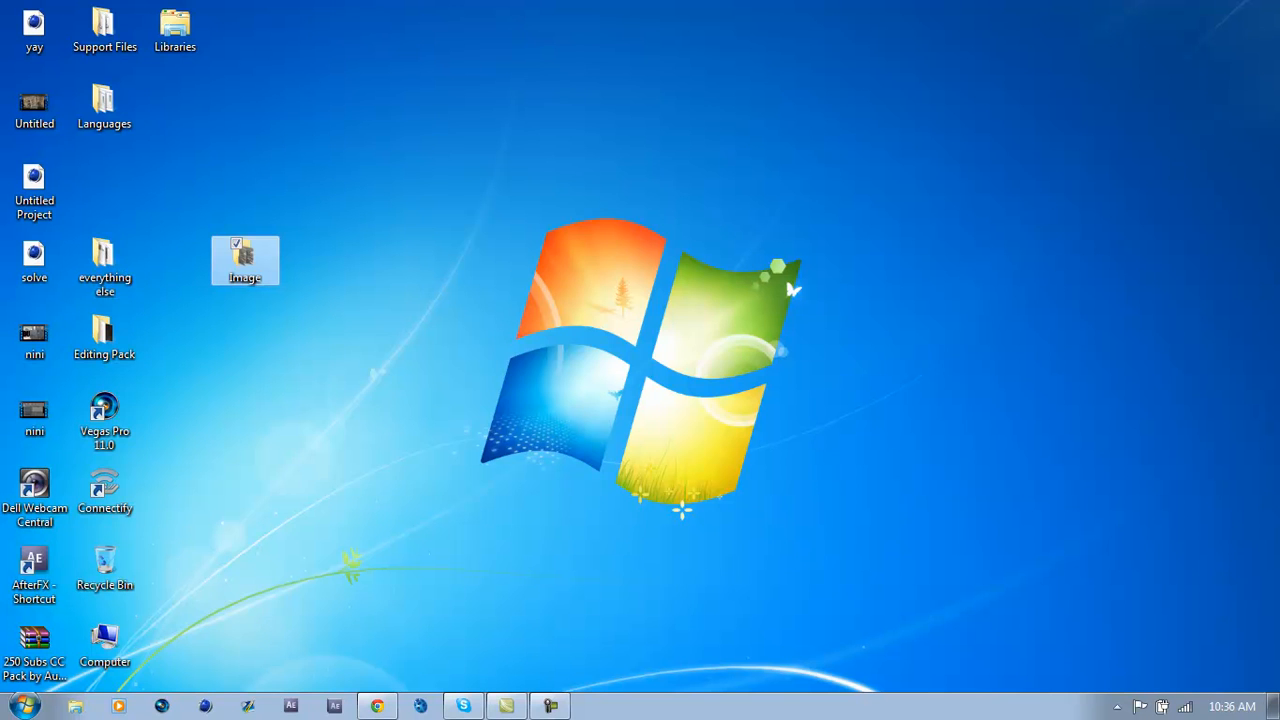
Step: Open the Downloads folder in a maximized window, look through its files and close it
left_click(25, 706)
left_click(314, 465)
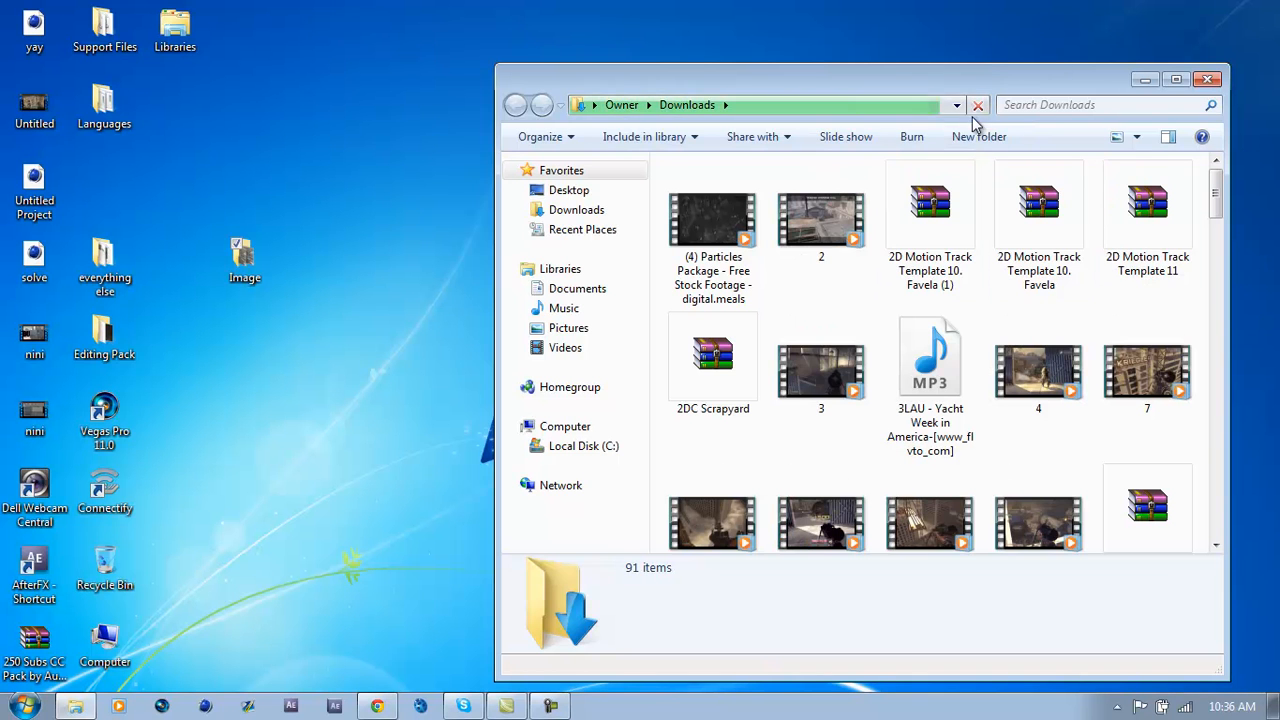
left_click_drag(971, 82, 968, 0)
key("super+Up")
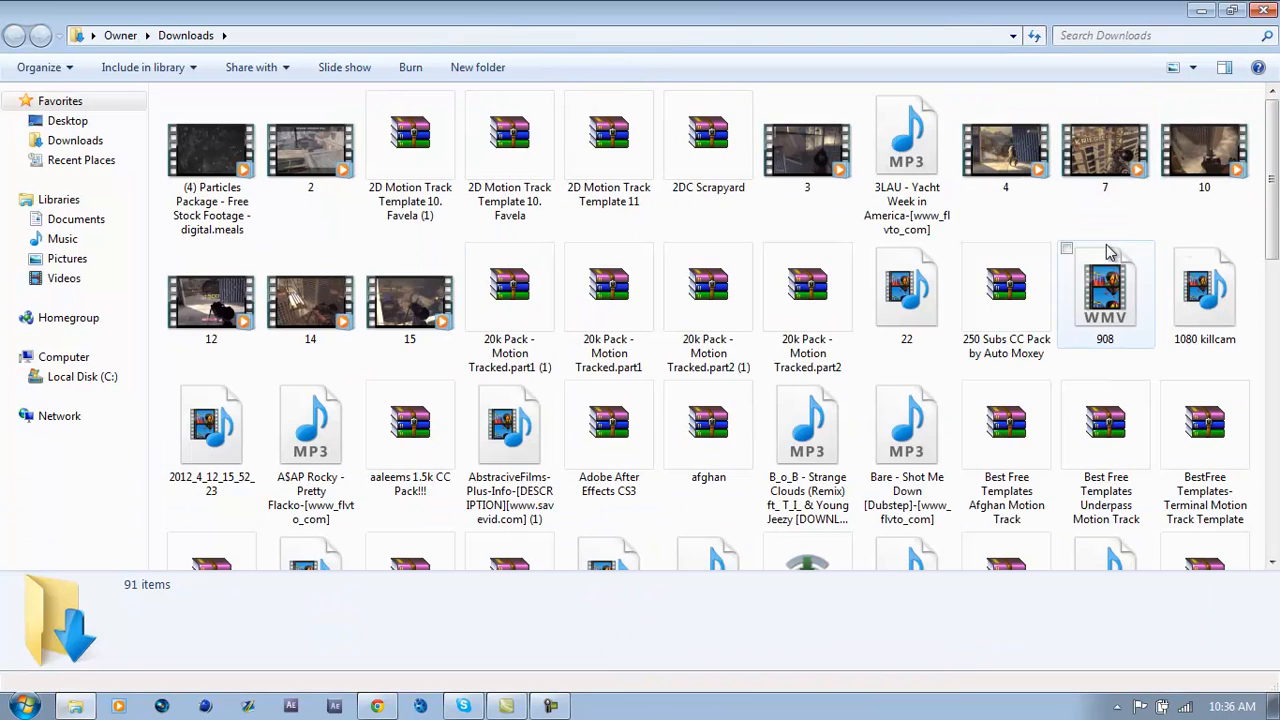
scroll(1100, 212, "down", 8)
scroll(1100, 212, "down", 3)
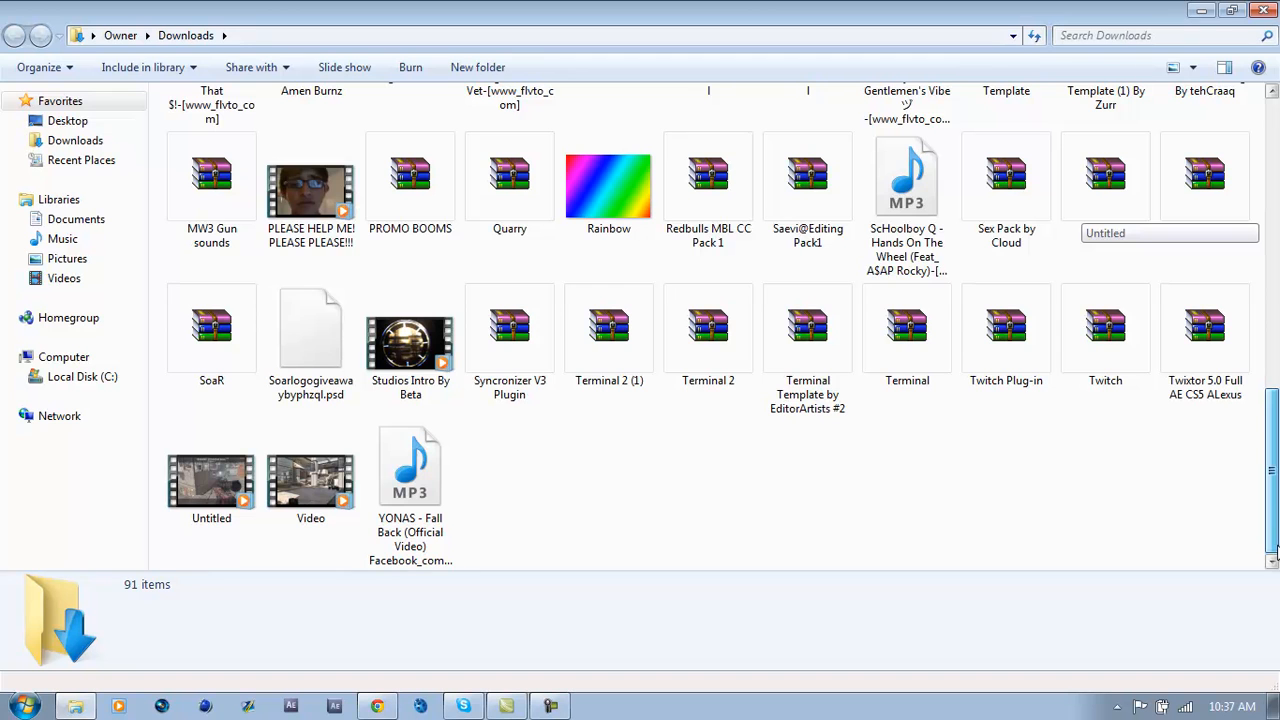
left_click_drag(1274, 550, 1197, 209)
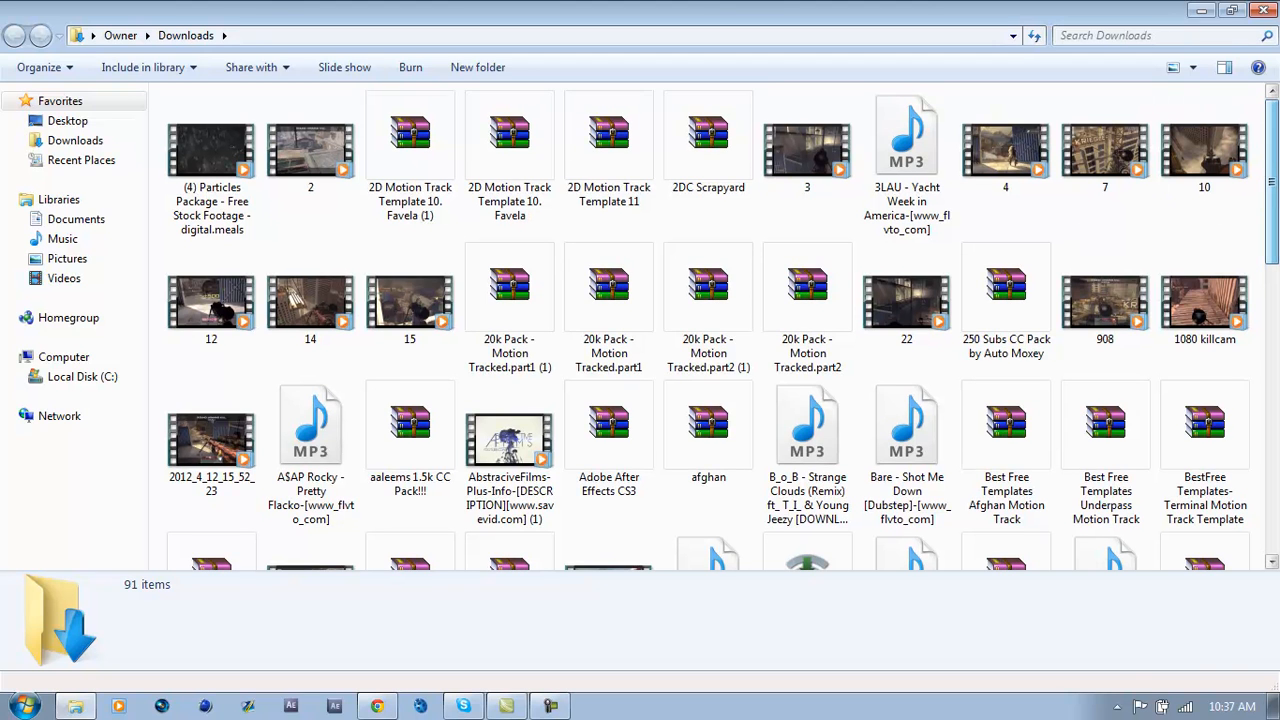
left_click(1262, 11)
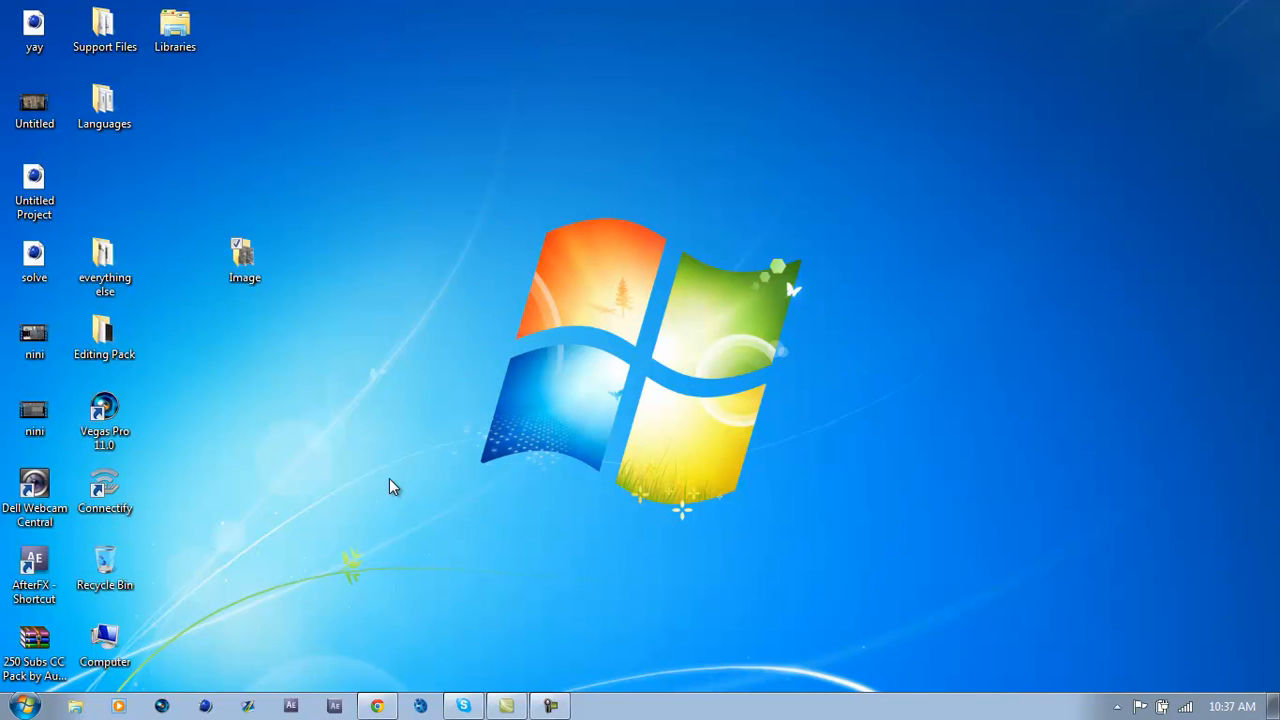
Step: Launch After Effects and dismiss the plugin warnings during startup
left_click(334, 705)
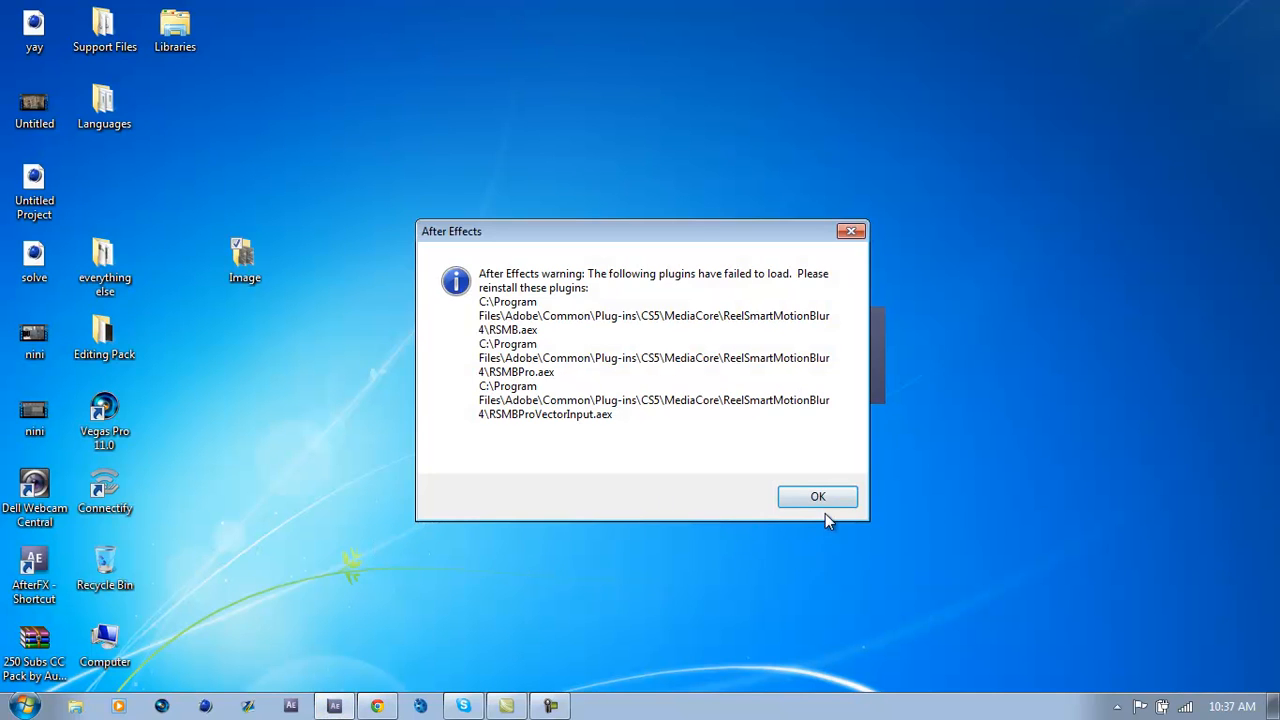
left_click(820, 496)
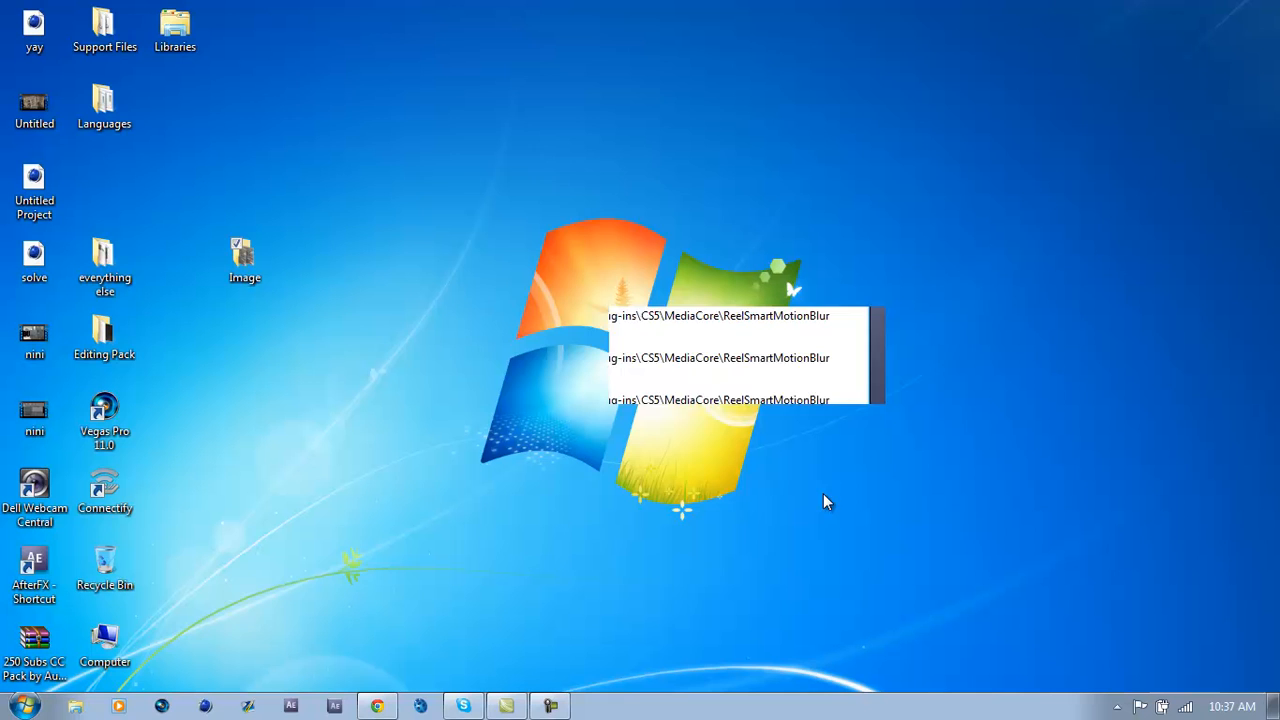
left_click(822, 432)
left_click(822, 432)
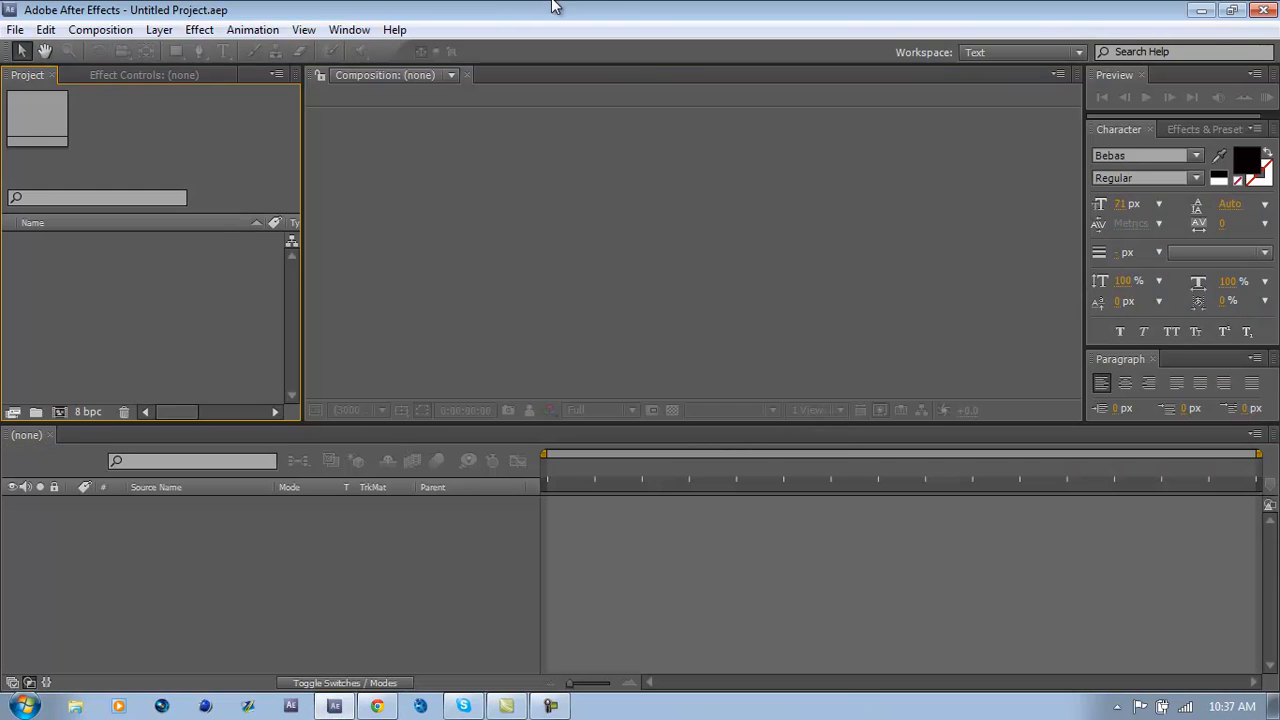
Step: Import the nini.avi clip from the desktop into the project and create a composition from it
left_click_drag(553, 4, 697, 26)
left_click_drag(34, 412, 262, 305)
double_click(390, 36)
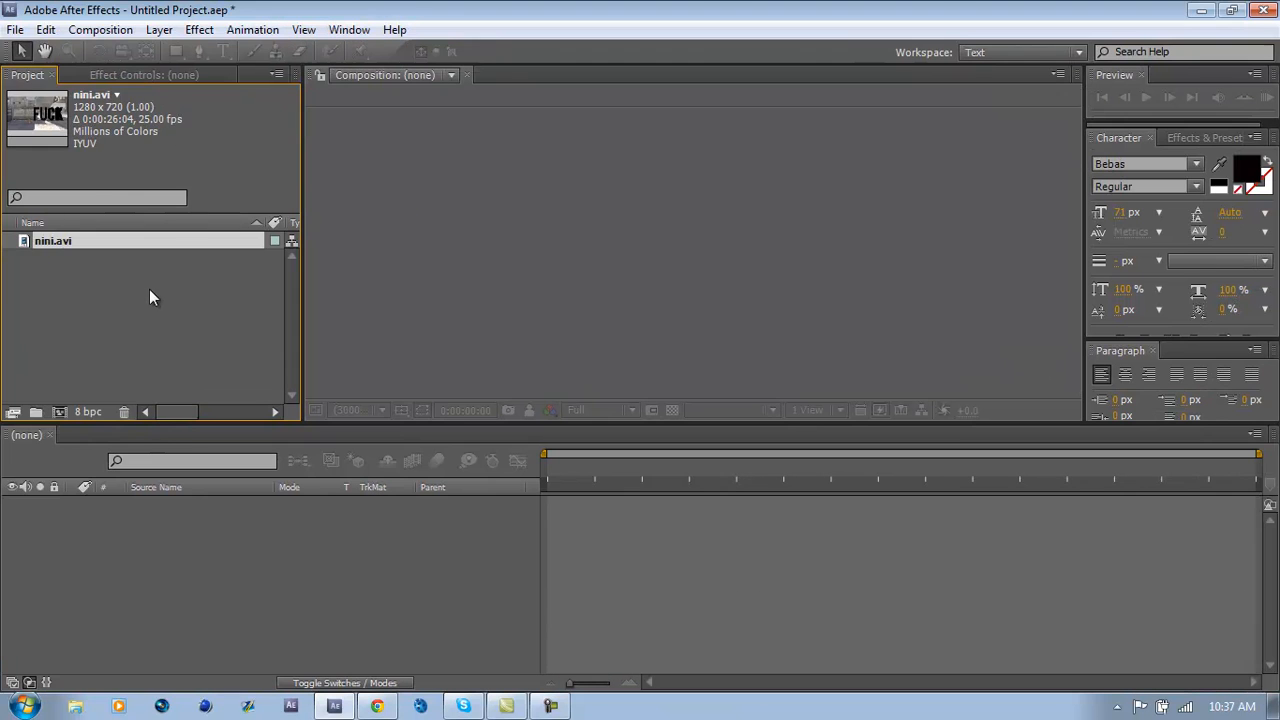
left_click(145, 258)
left_click(145, 244)
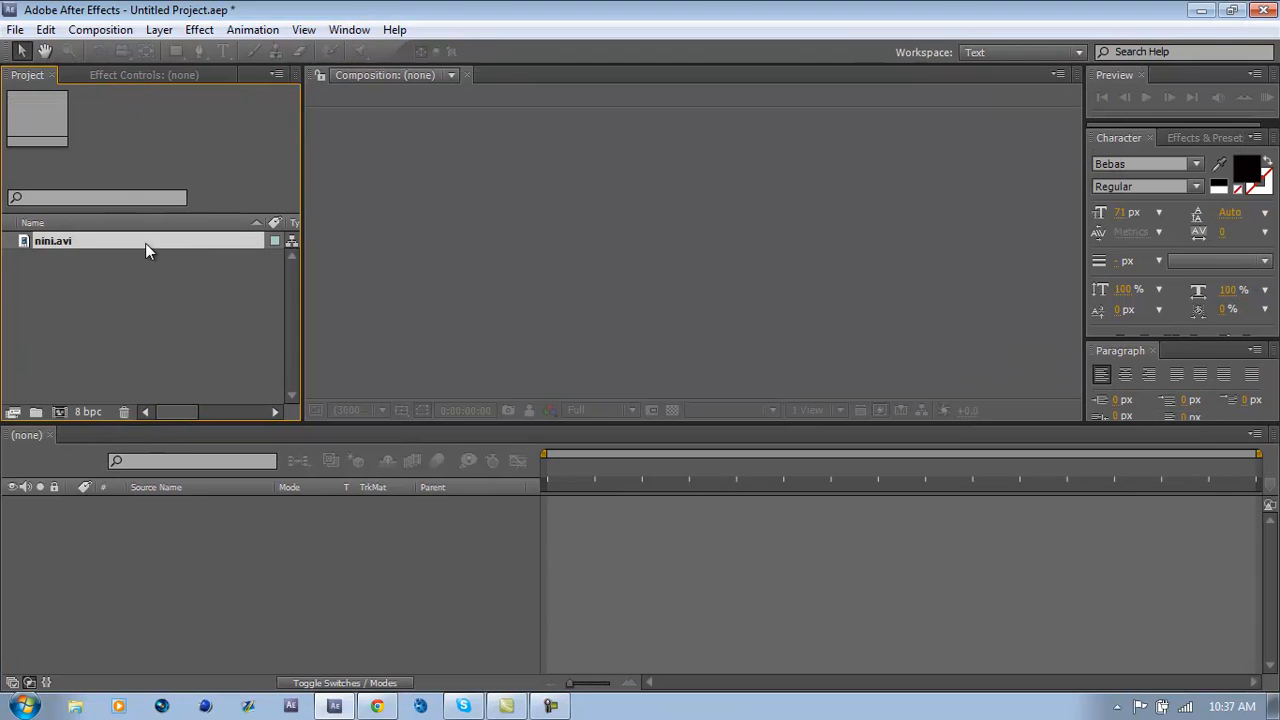
left_click_drag(85, 550, 85, 550)
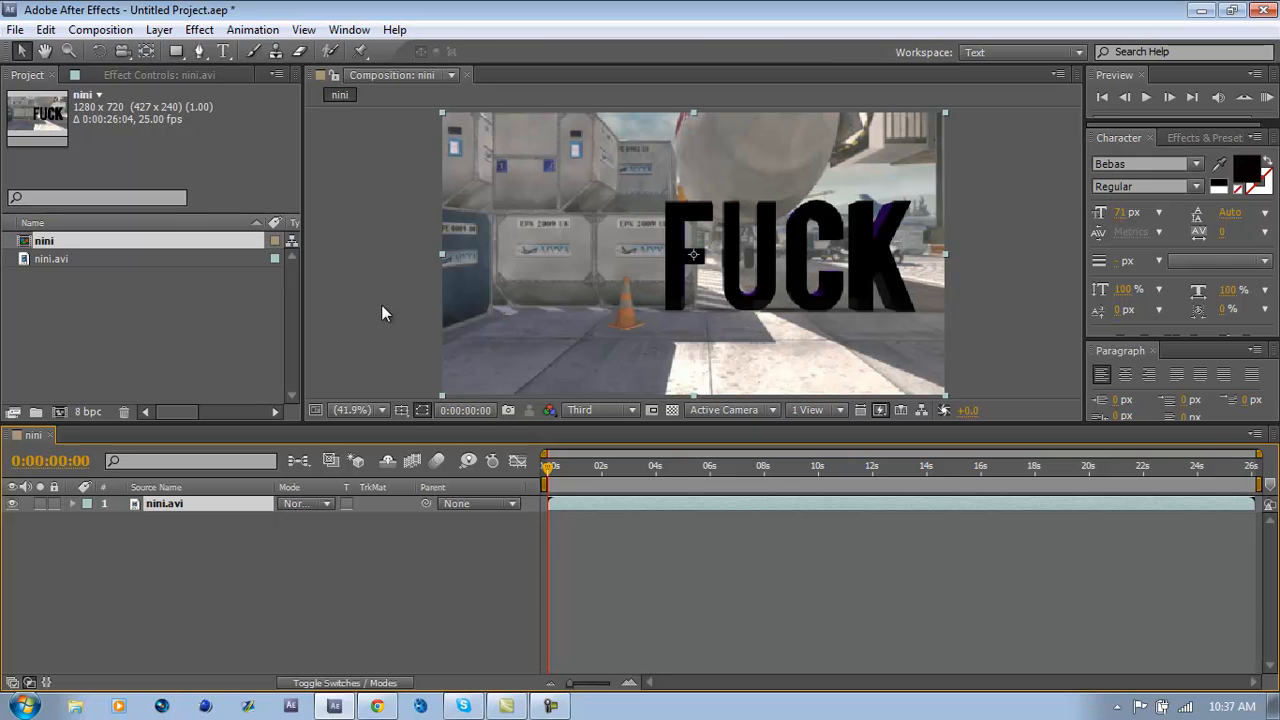
Step: Add the nini composition to the render queue and set its output format to PNG Sequence
left_click(100, 29)
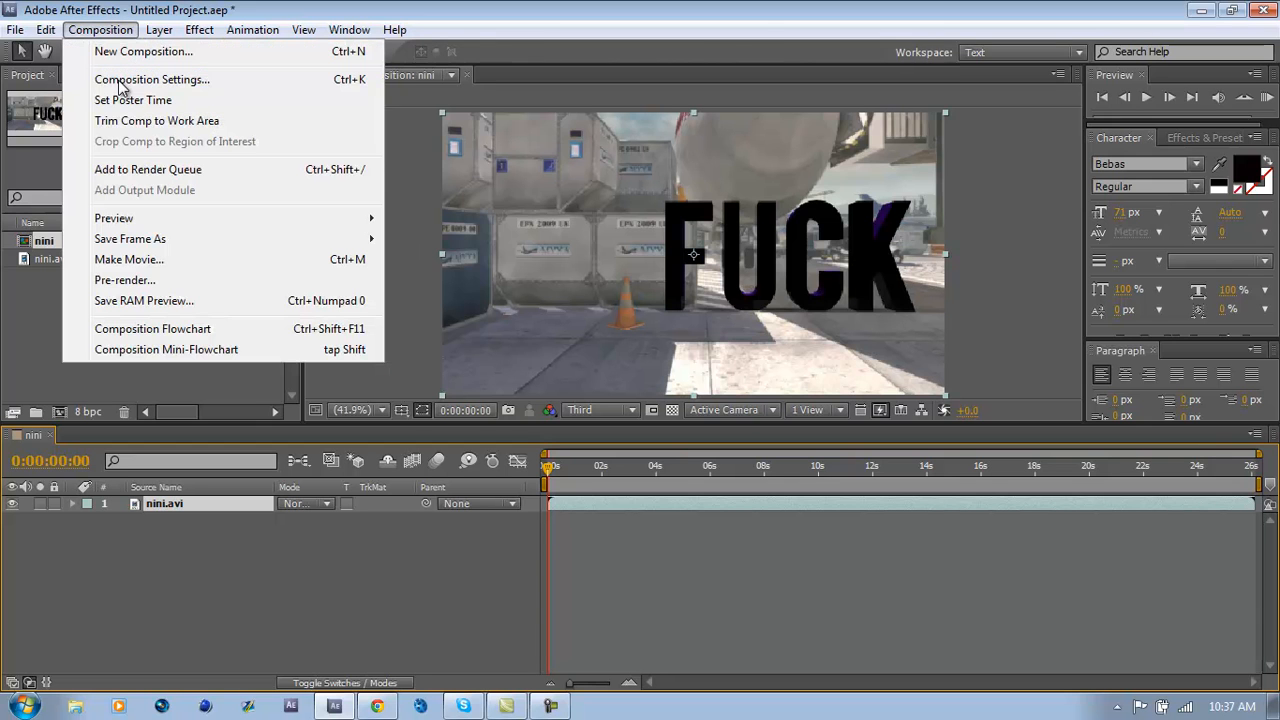
left_click(246, 169)
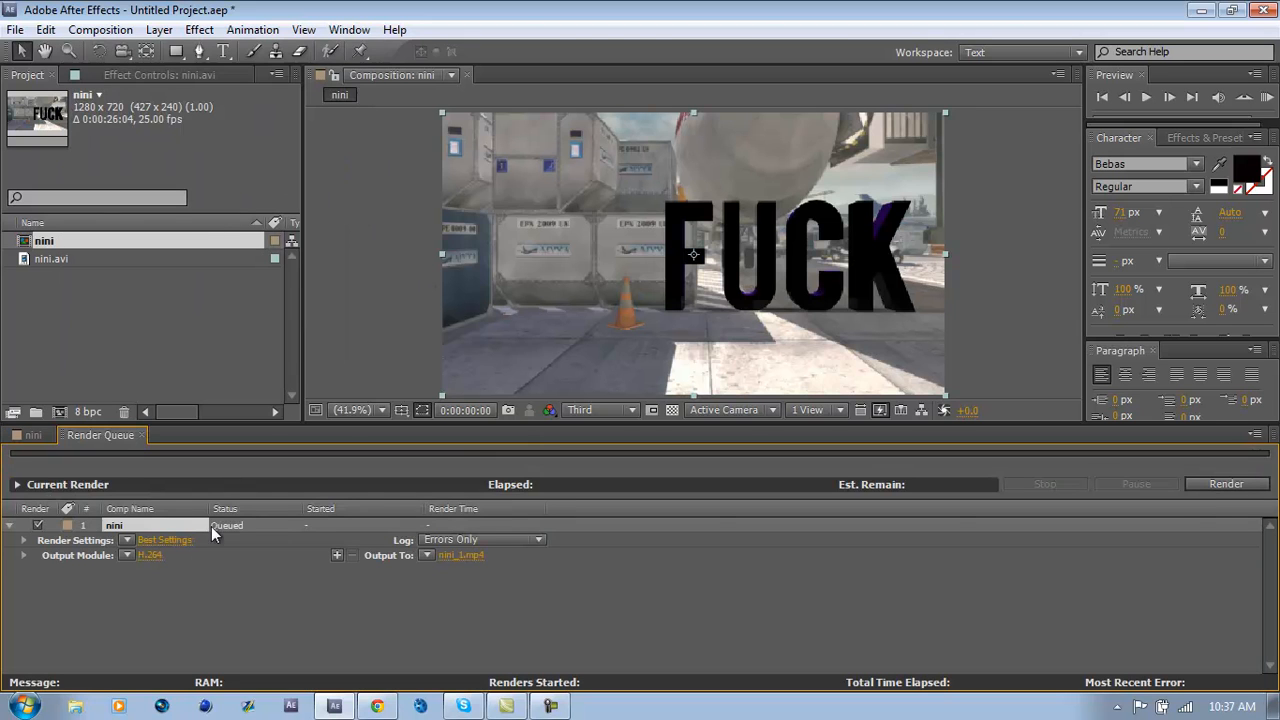
left_click(148, 555)
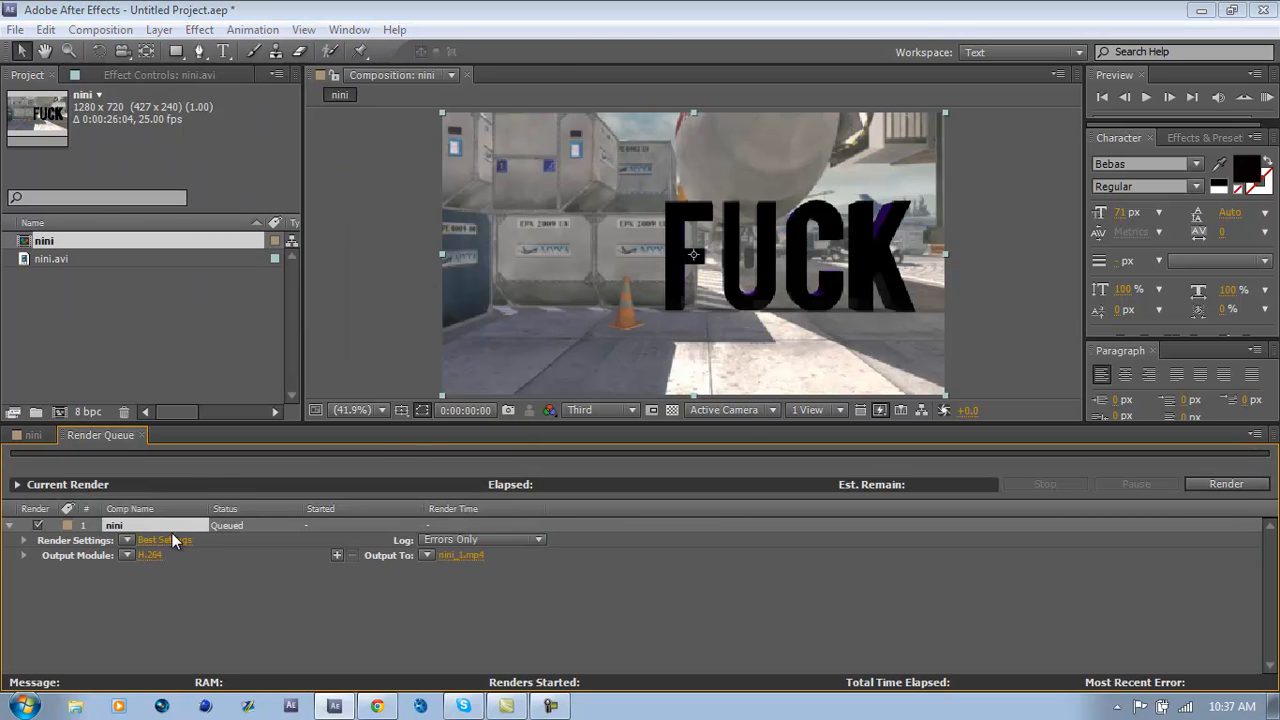
left_click(632, 121)
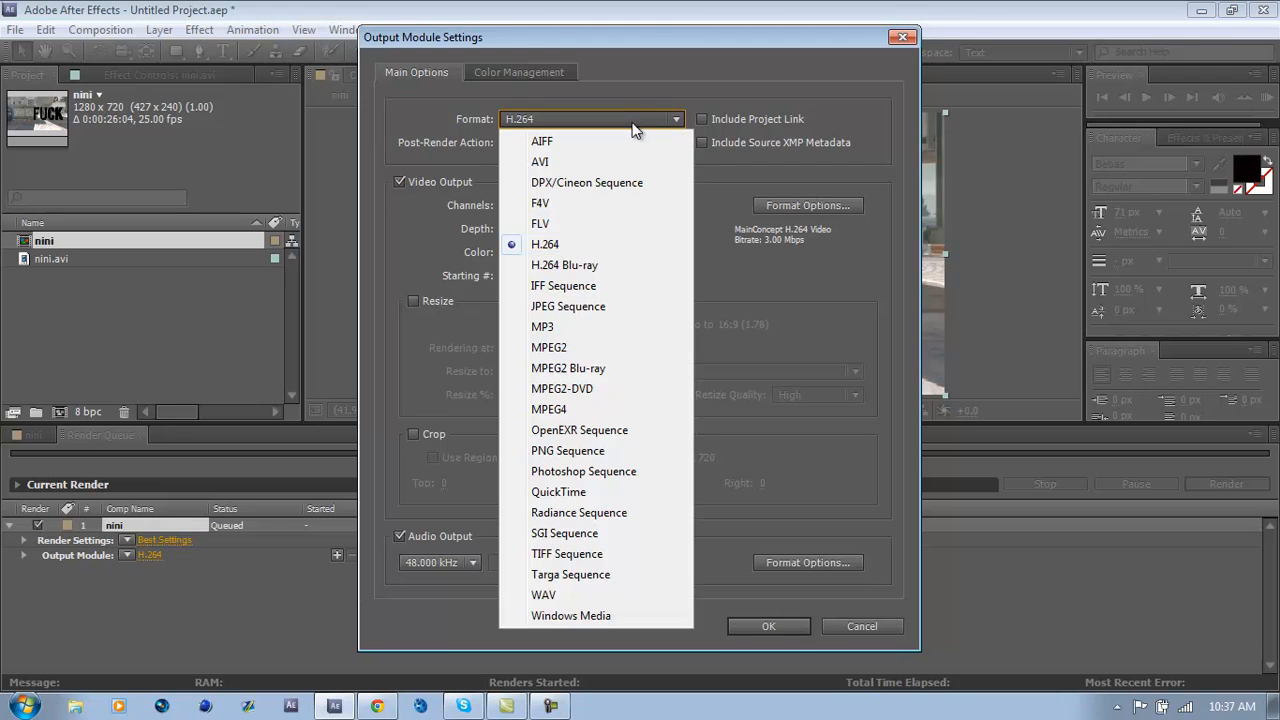
left_click(568, 451)
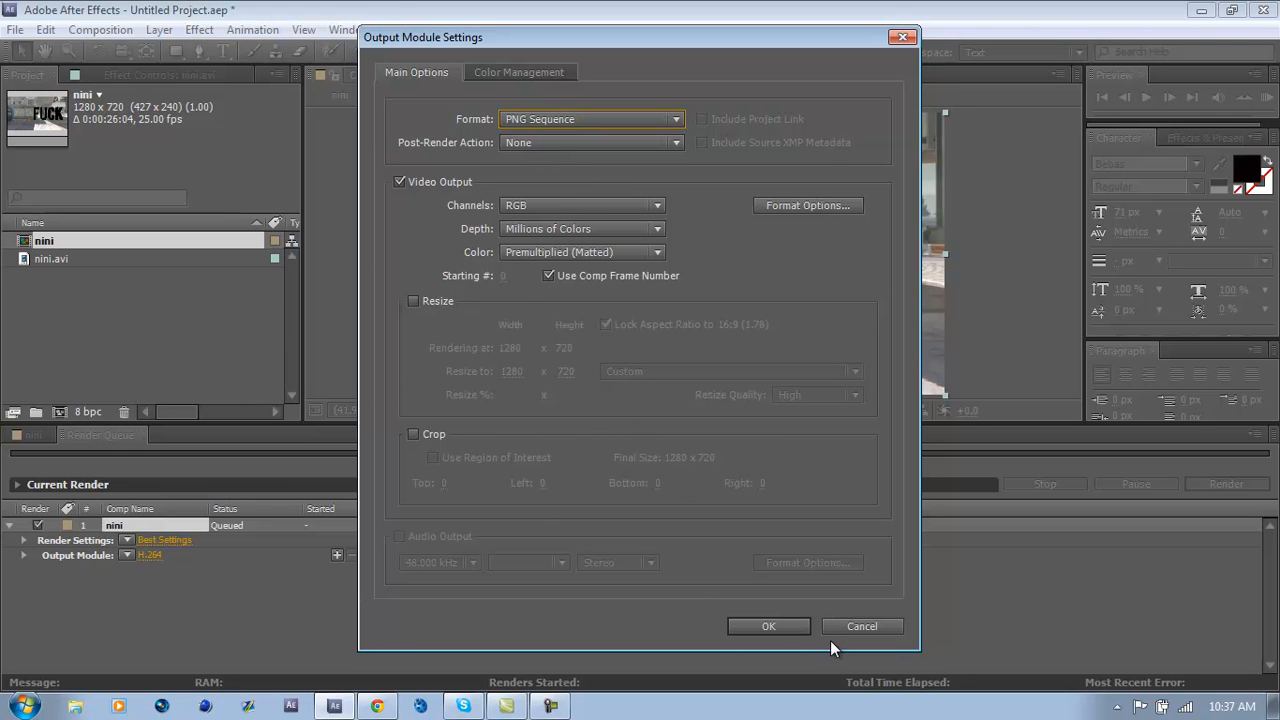
left_click(799, 626)
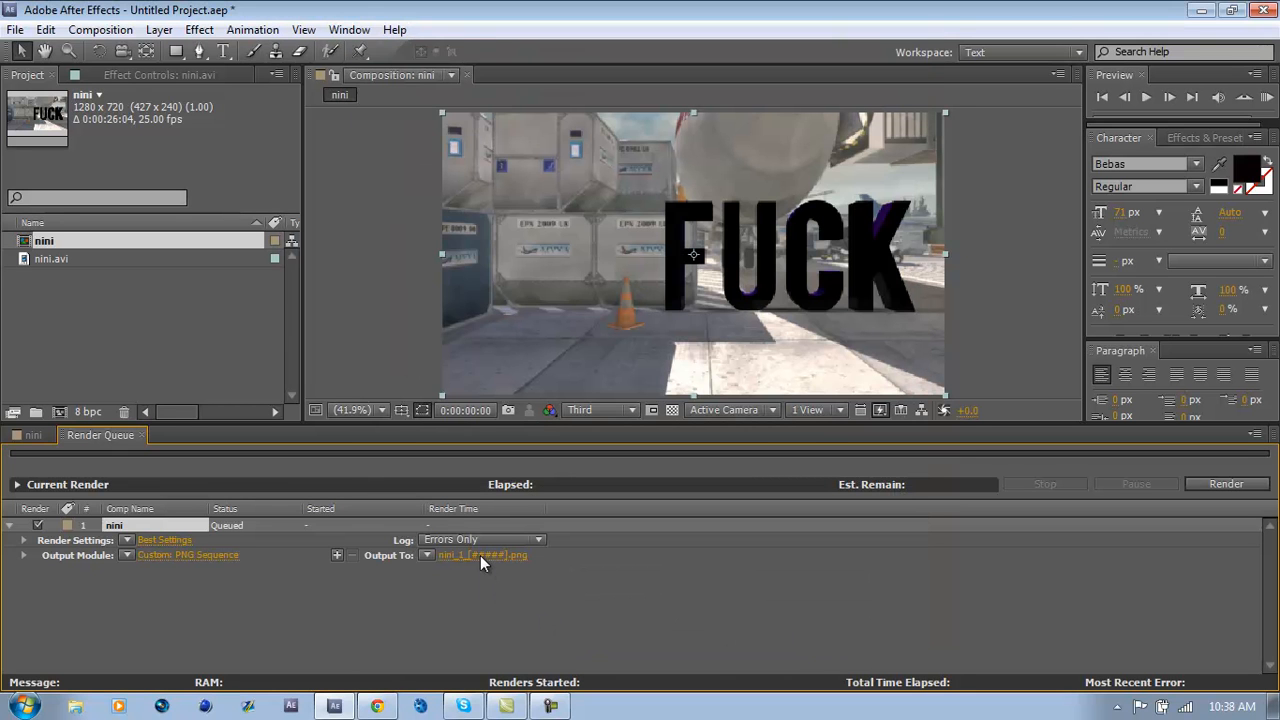
Step: Look through the Desktop folders as output location for the PNG sequence, cancel the choice and close After Effects
left_click(480, 555)
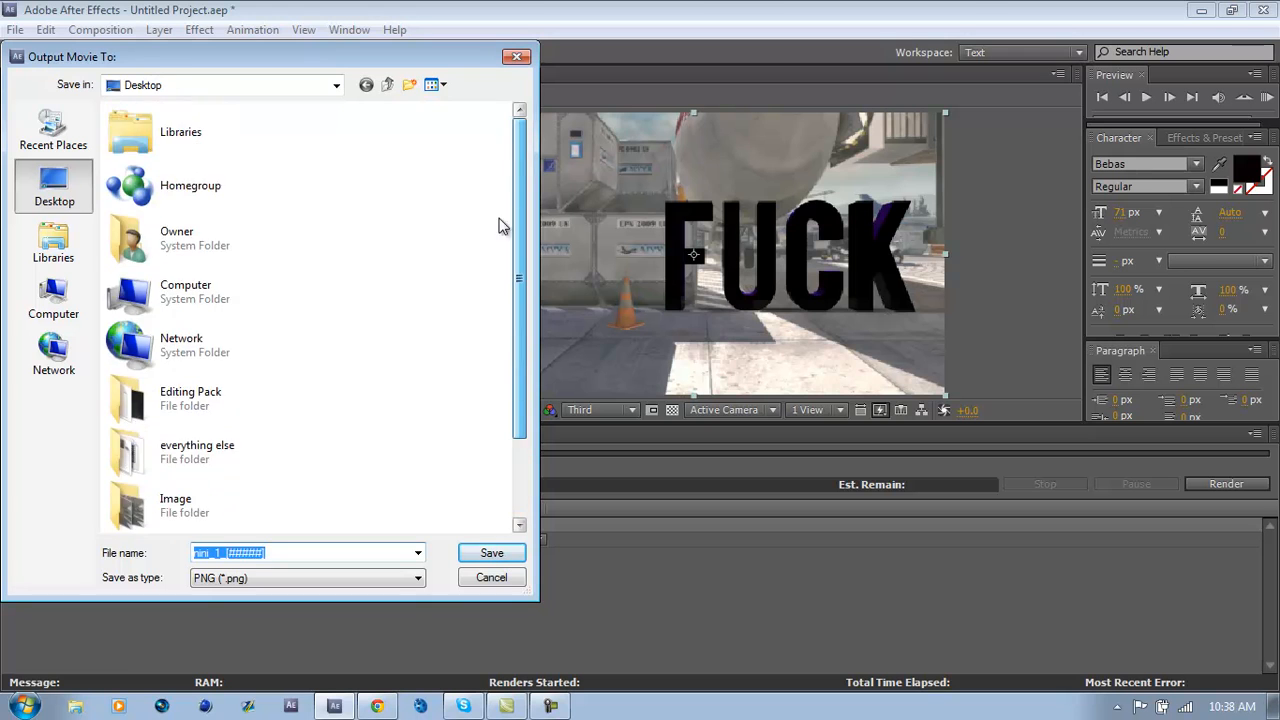
scroll(486, 157, "down", 2)
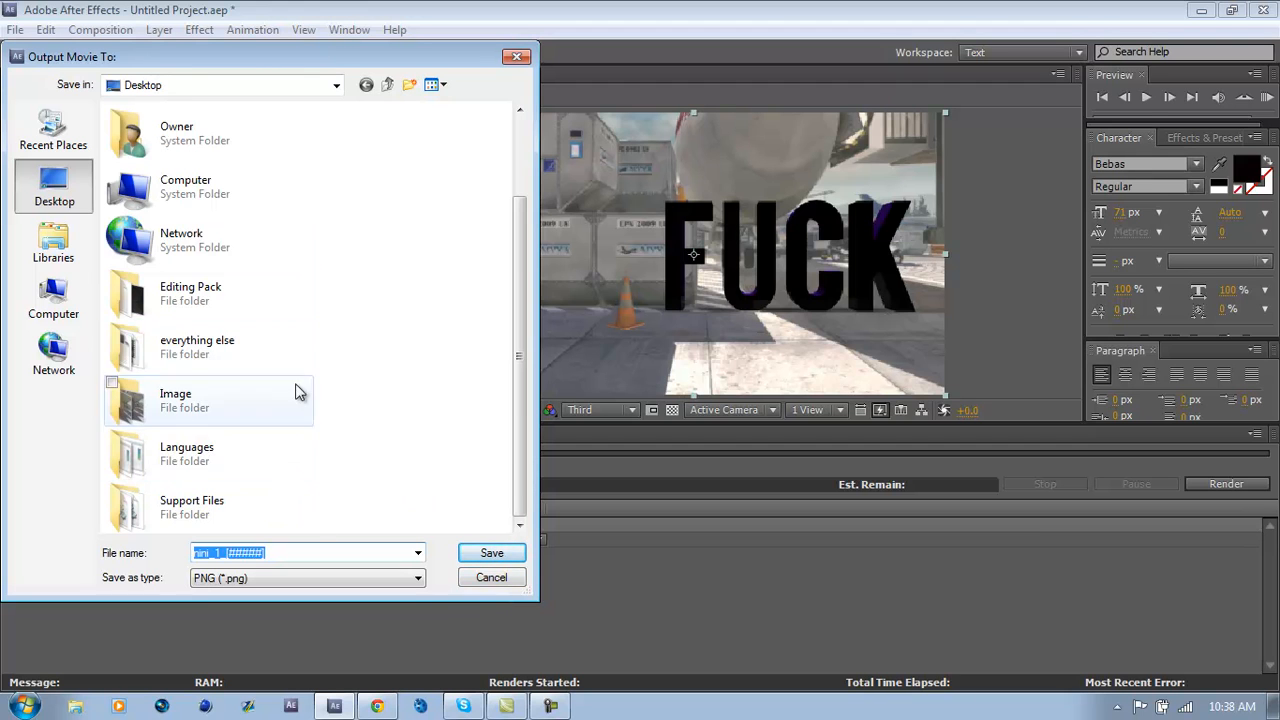
left_click(508, 580)
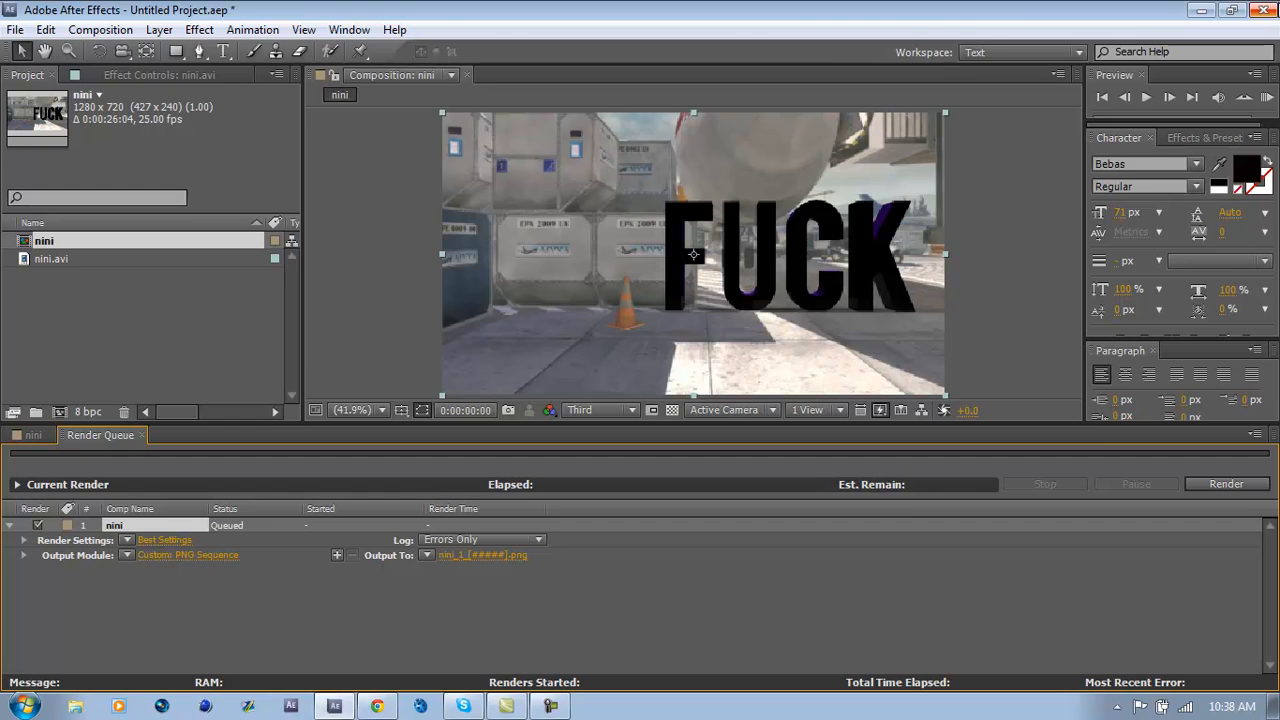
left_click(1262, 10)
left_click(670, 377)
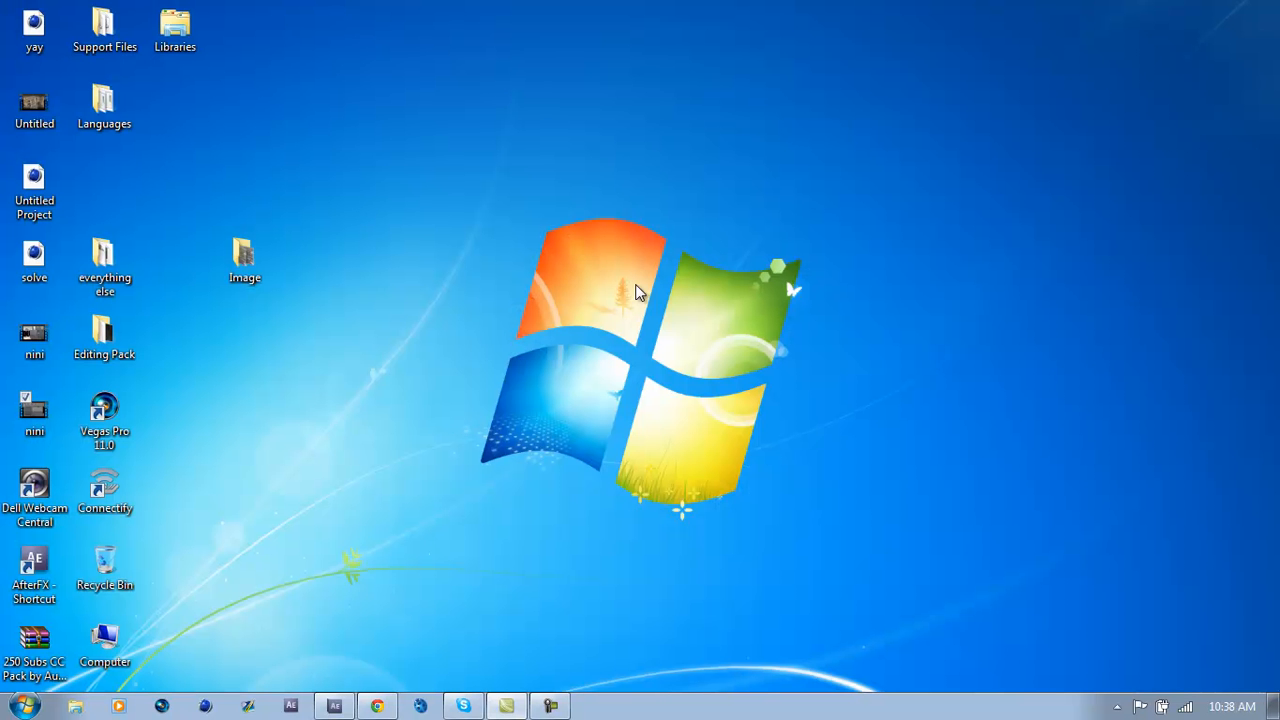
Step: Move the nini video to the middle of the desktop, play it and close the player
left_click_drag(34, 338, 402, 433)
left_click_drag(201, 420, 565, 470)
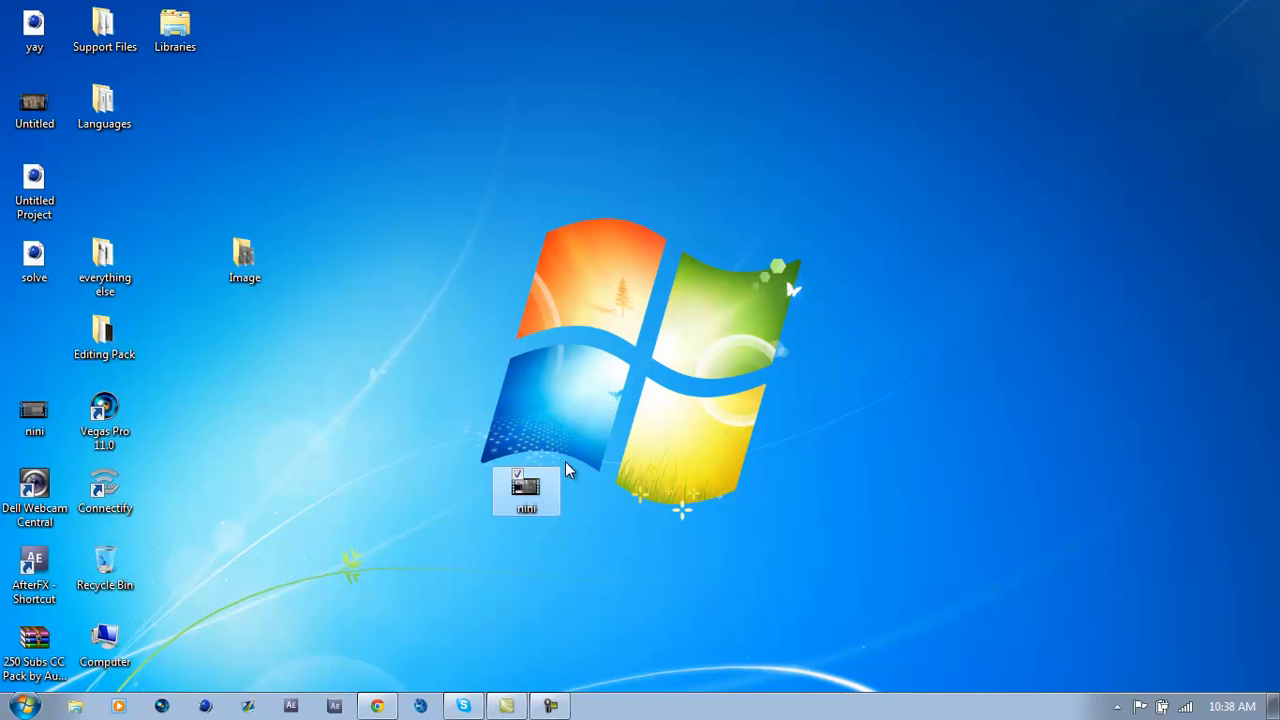
double_click(518, 505)
left_click(595, 375)
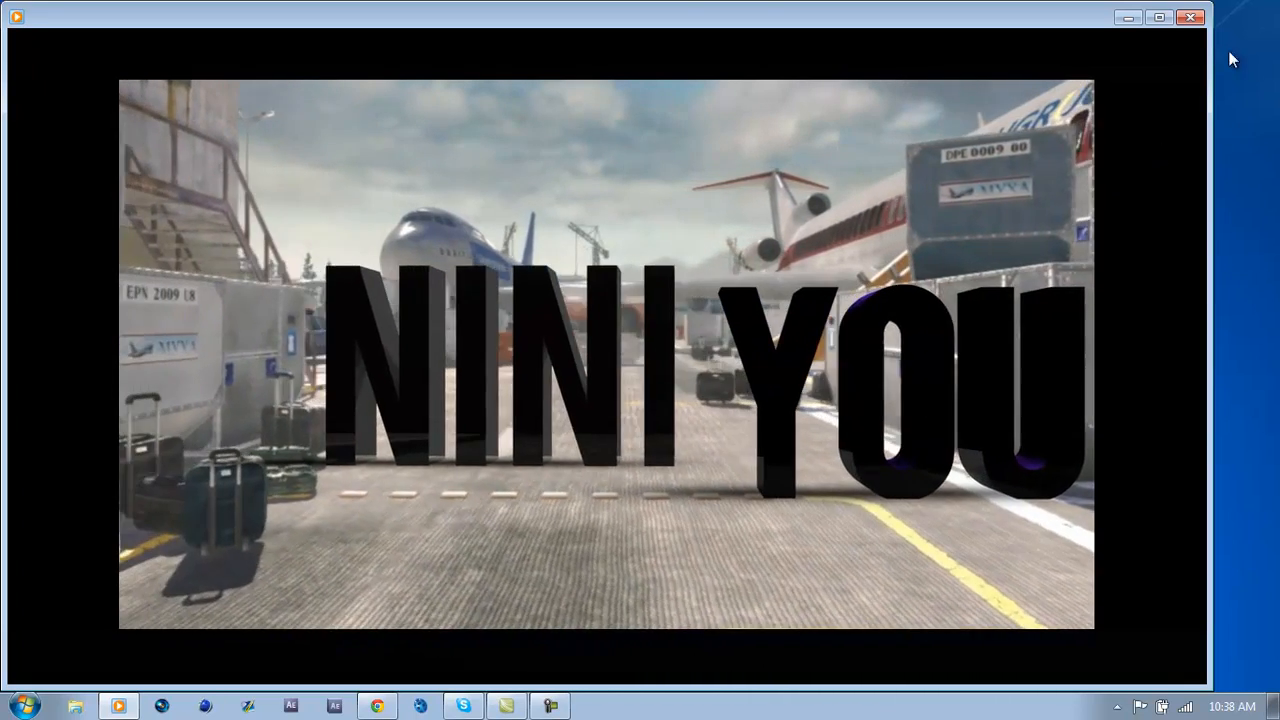
left_click(1199, 18)
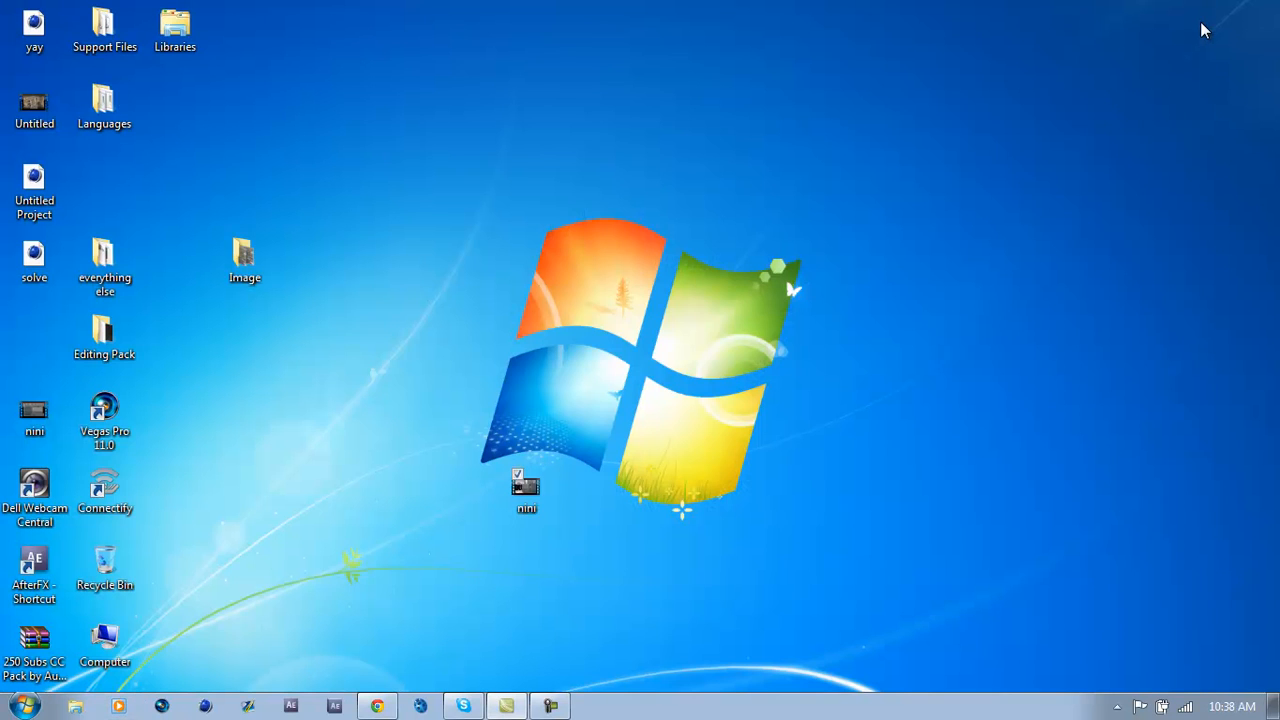
Step: Move the Image folder next to the Windows logo, view the Cinematic frames inside it and close the folder
left_click_drag(220, 278, 780, 356)
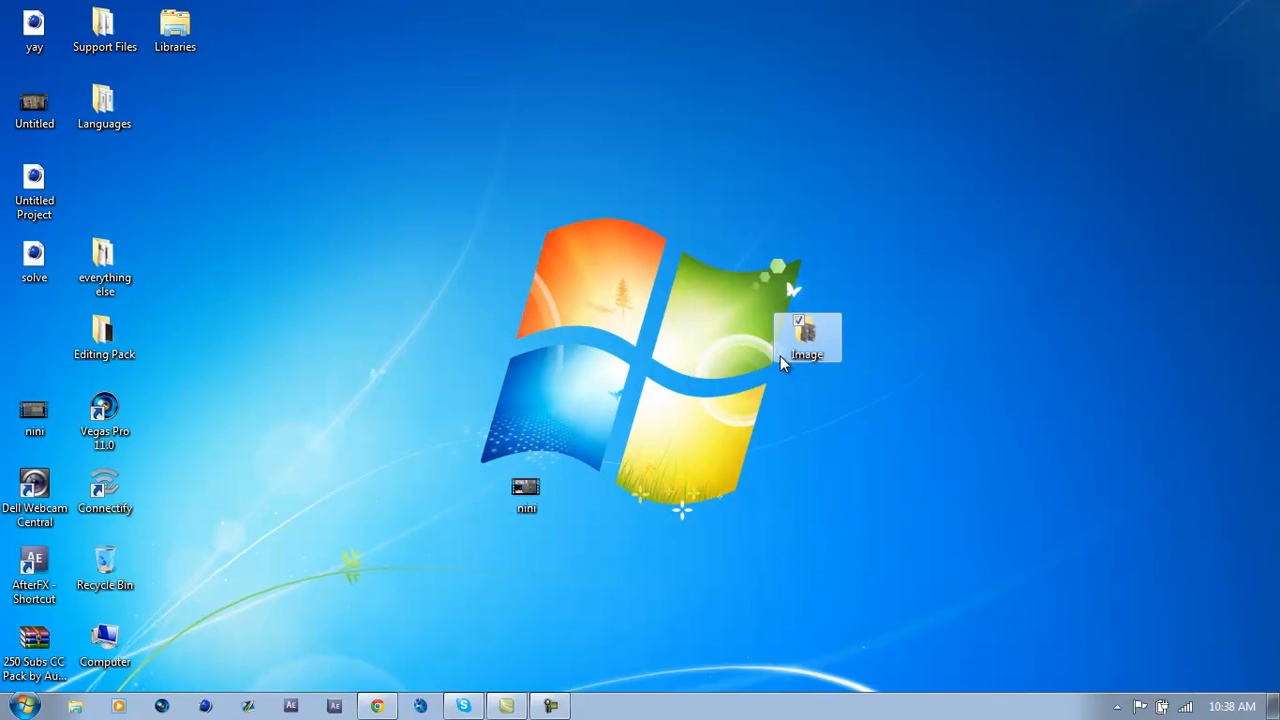
double_click(793, 350)
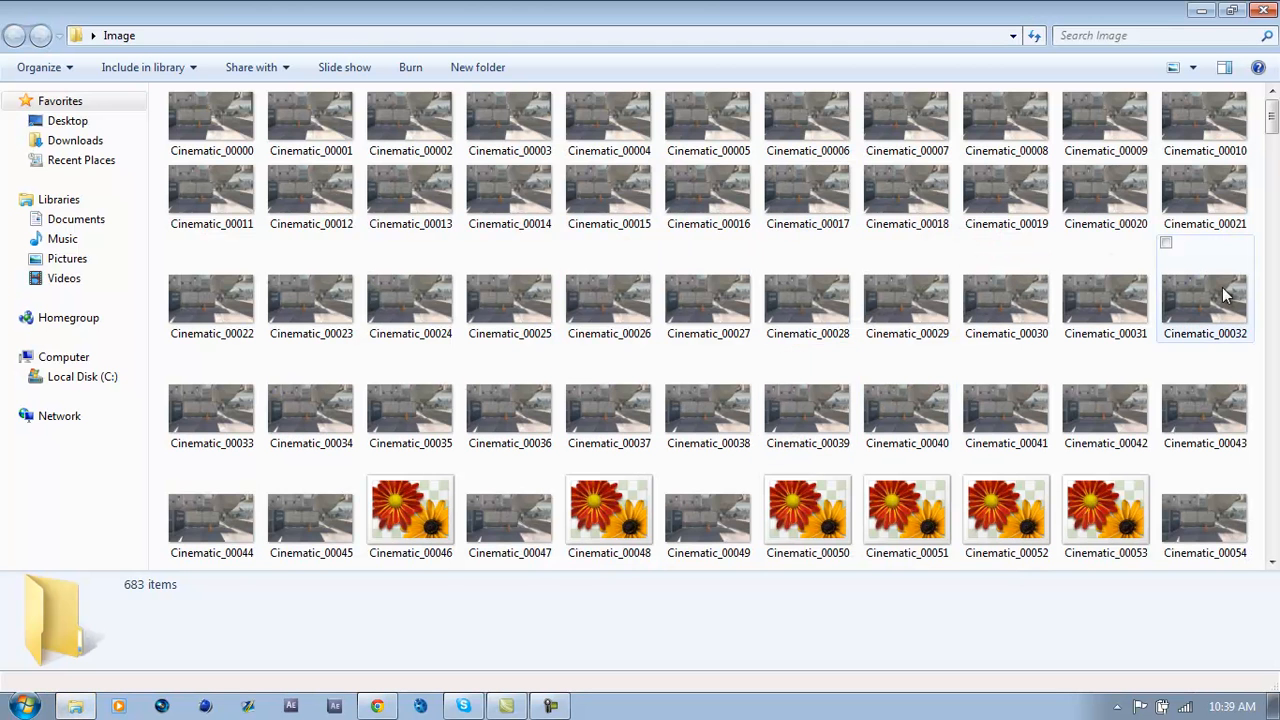
mouse_move(1271, 132)
left_mouse_down()
mouse_move(1272, 556)
mouse_move(1271, 115)
left_mouse_up()
left_click(1265, 12)
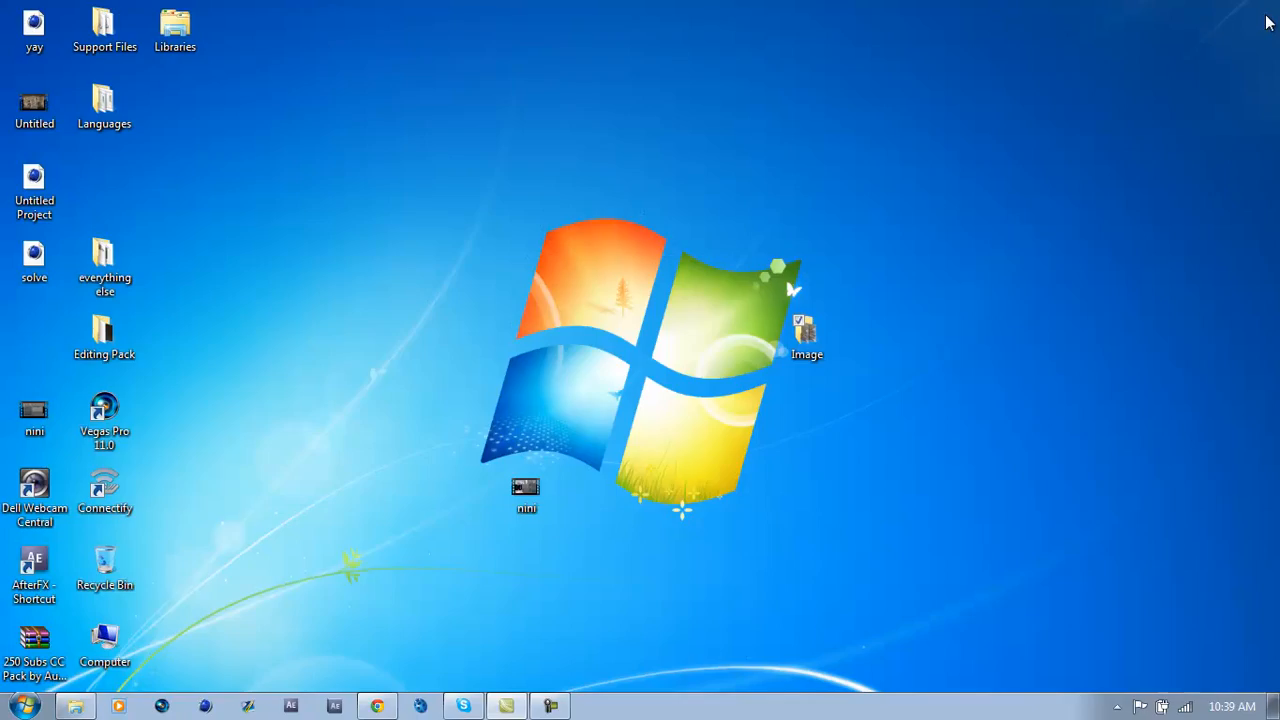
Step: Launch boujou and open the file browser for importing a sequence
left_click(420, 706)
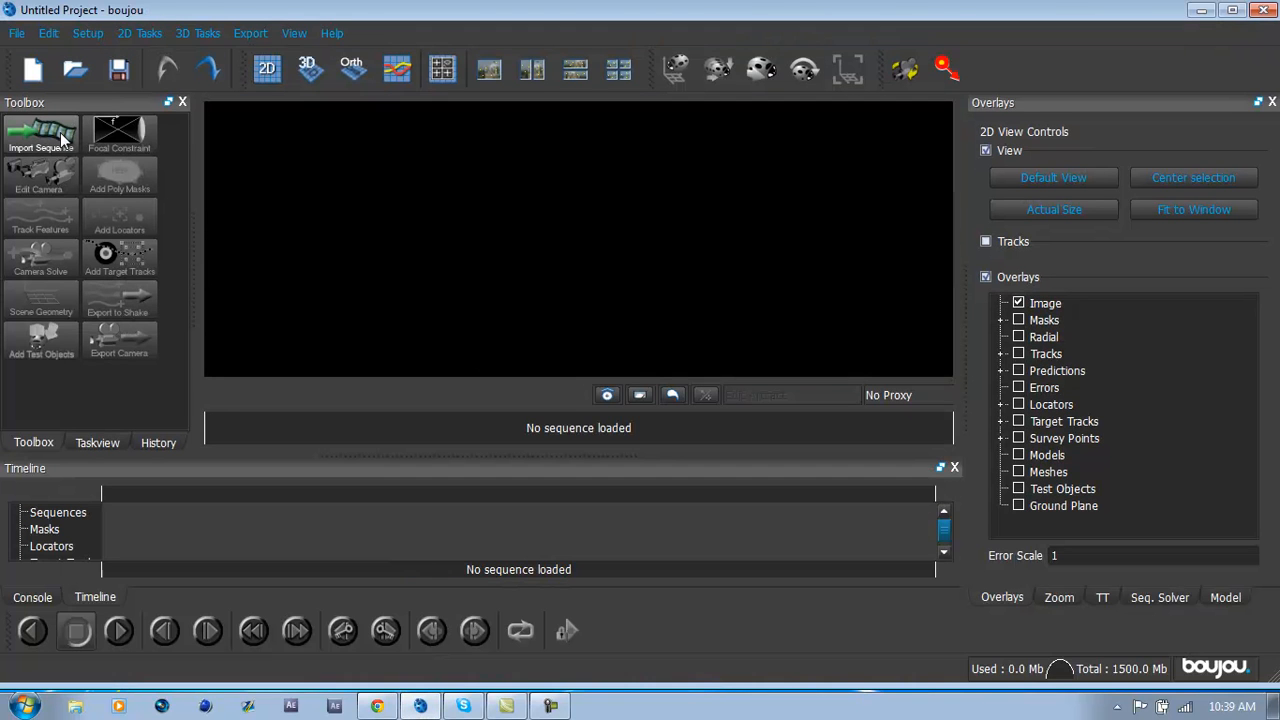
mouse_move(62, 138)
left_mouse_down()
mouse_move(200, 340)
mouse_move(42, 138)
left_mouse_up()
left_click(38, 136)
Step: Look through the C: drive and its Windows folder for the Desktop and return to the boujou 5.0 folder
left_click(379, 145)
left_click(331, 145)
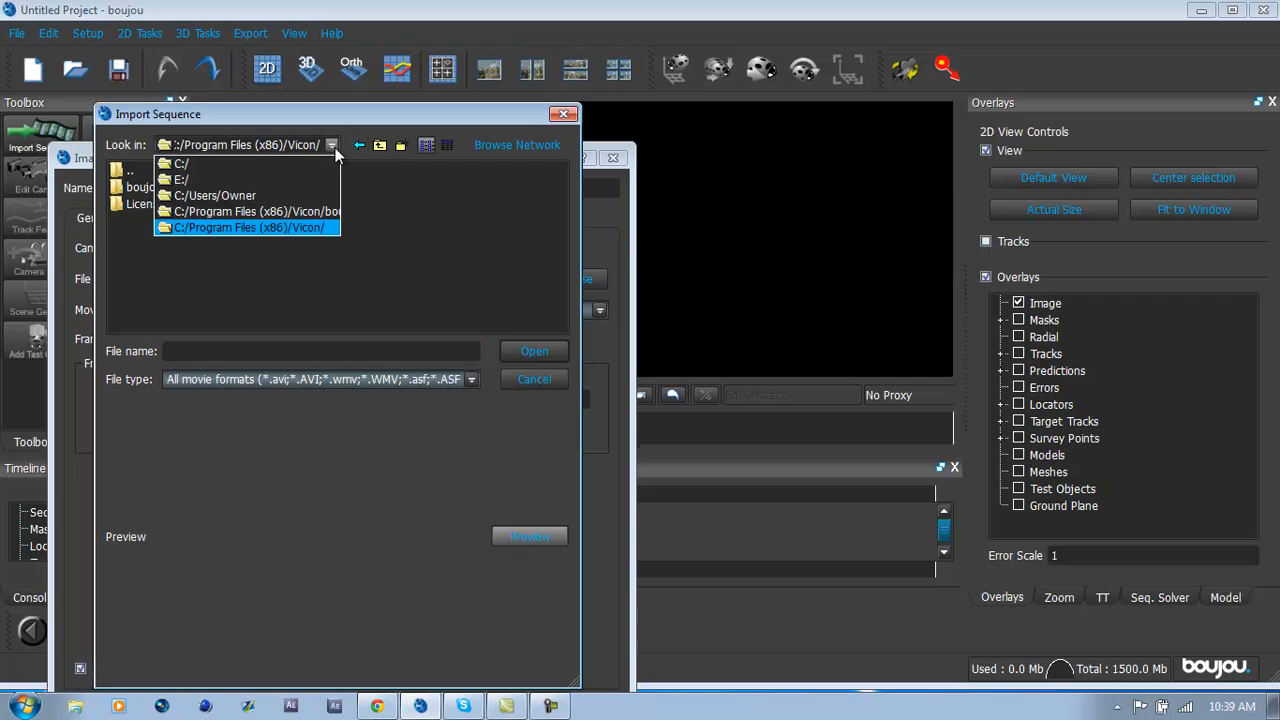
left_click(249, 167)
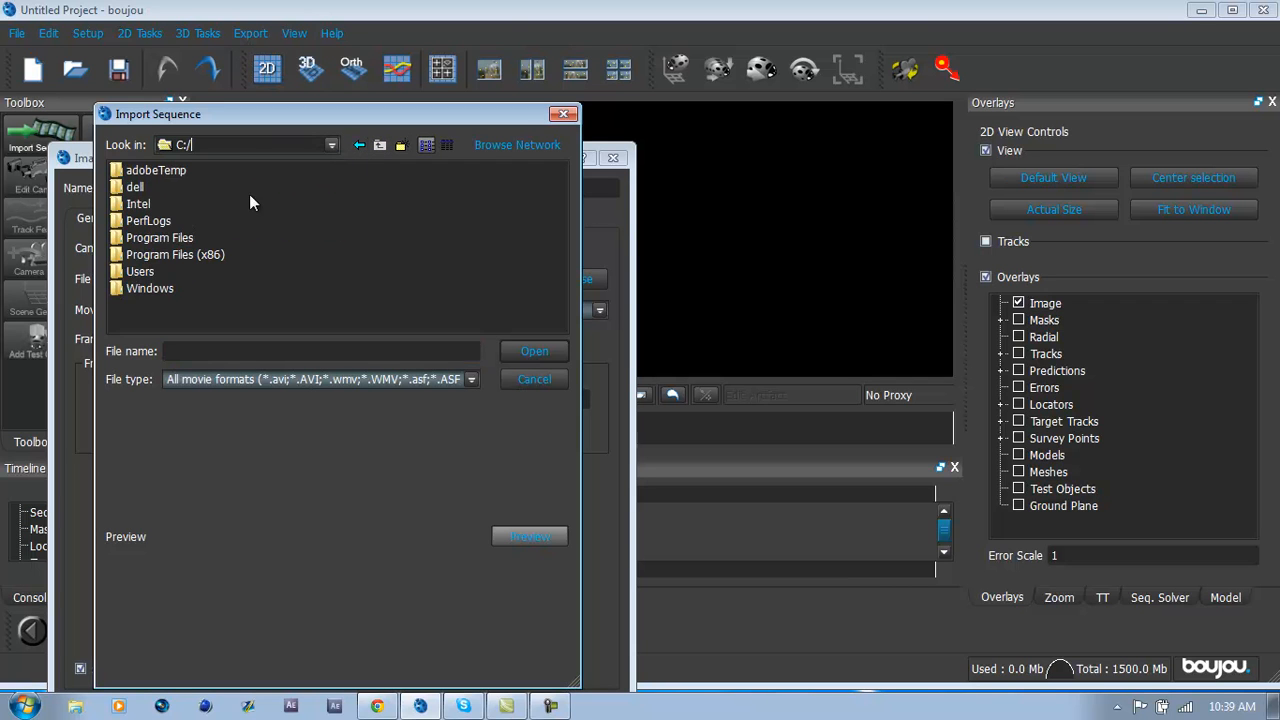
left_click(163, 291)
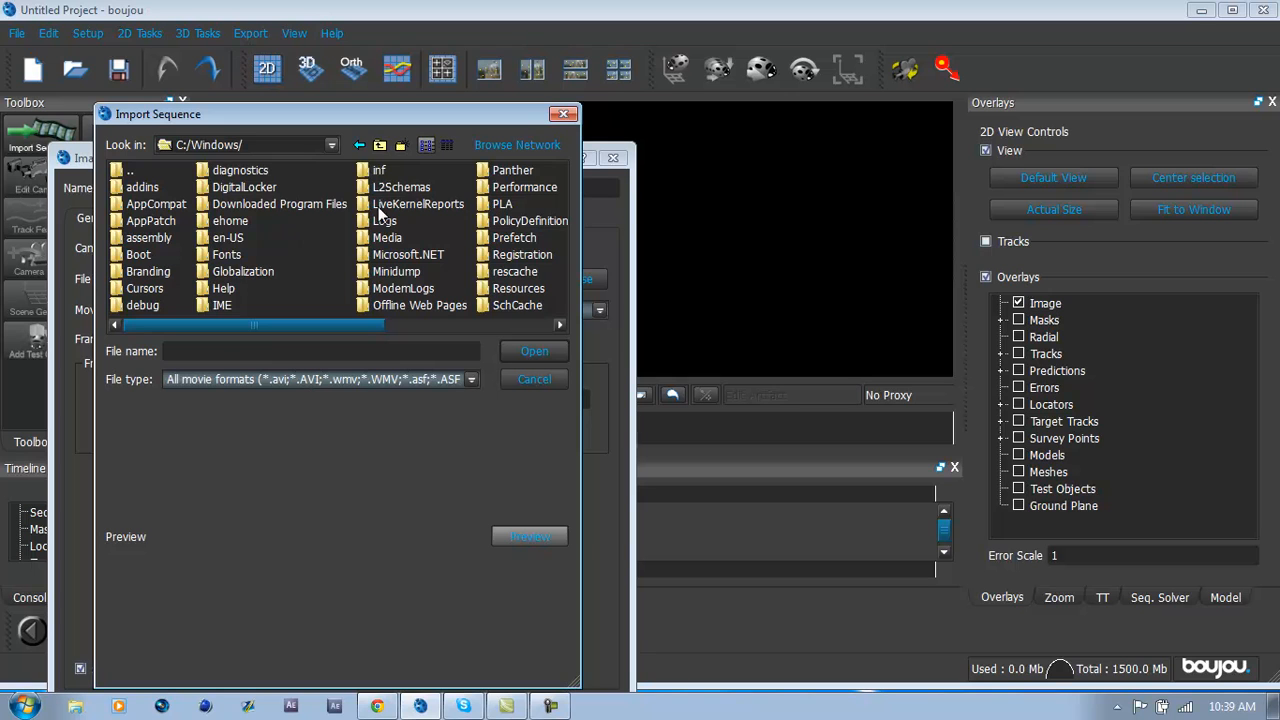
left_click(381, 146)
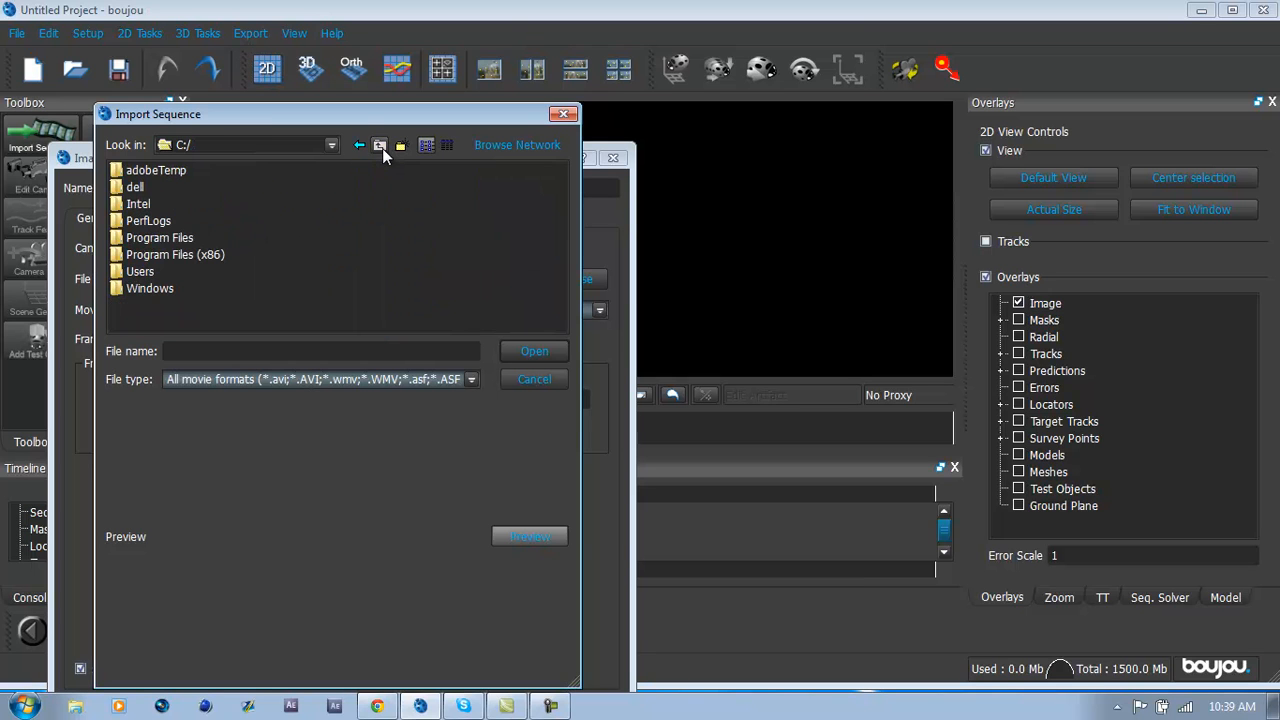
left_click(400, 146)
left_click(358, 145)
left_click(358, 145)
left_click(359, 145)
left_click(359, 145)
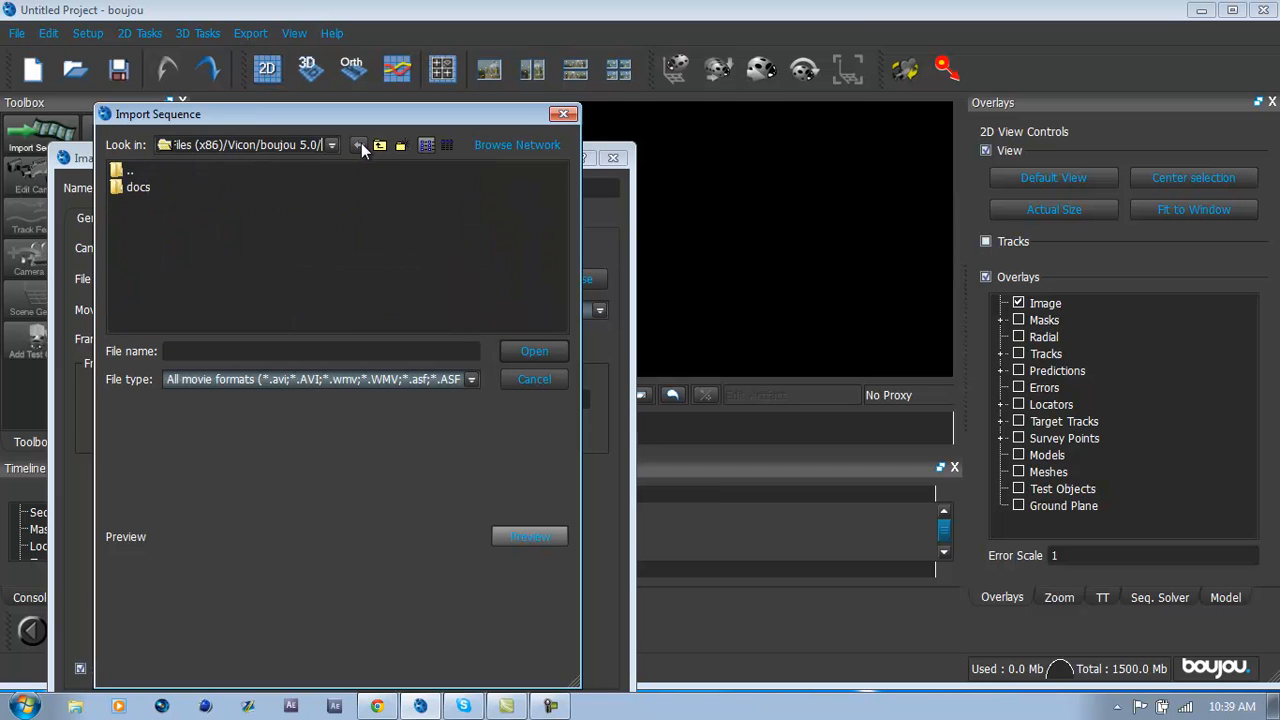
Step: Look through the Vicon and Windows folders and try to reach the Desktop by entering desktop as the location
double_click(120, 174)
left_click(121, 175)
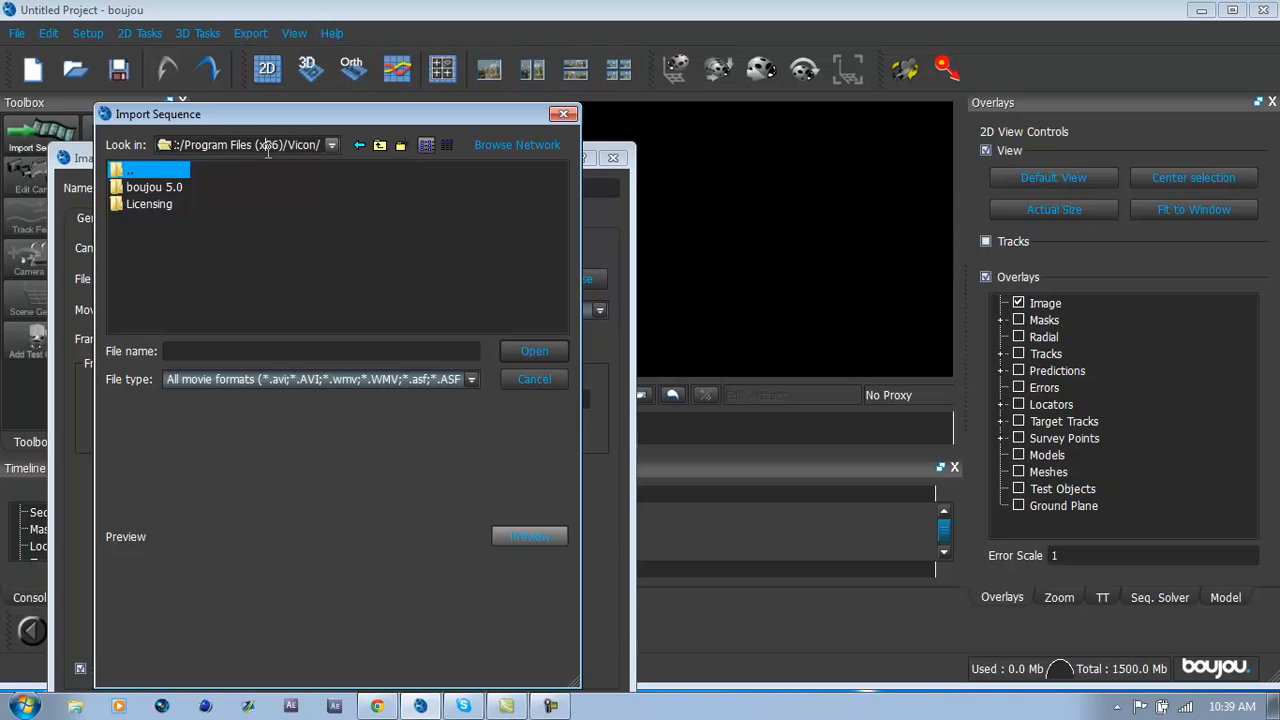
scroll(267, 153, "down", 1)
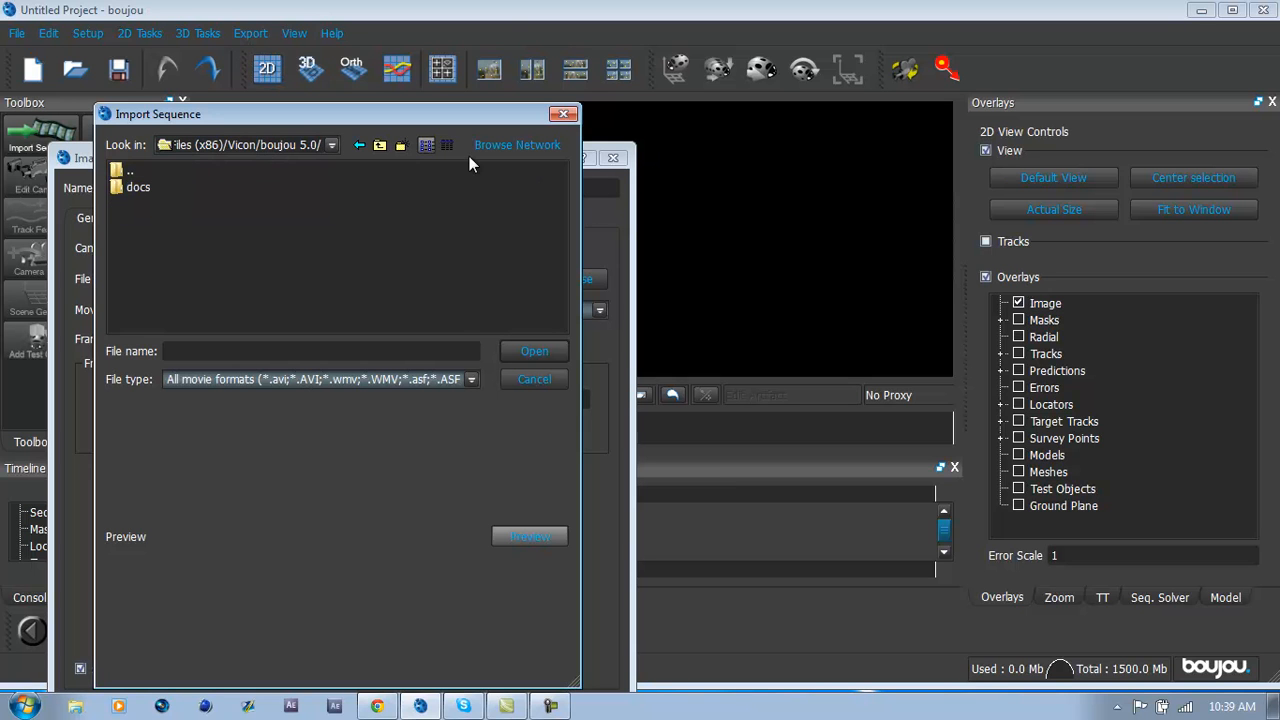
left_click(329, 148)
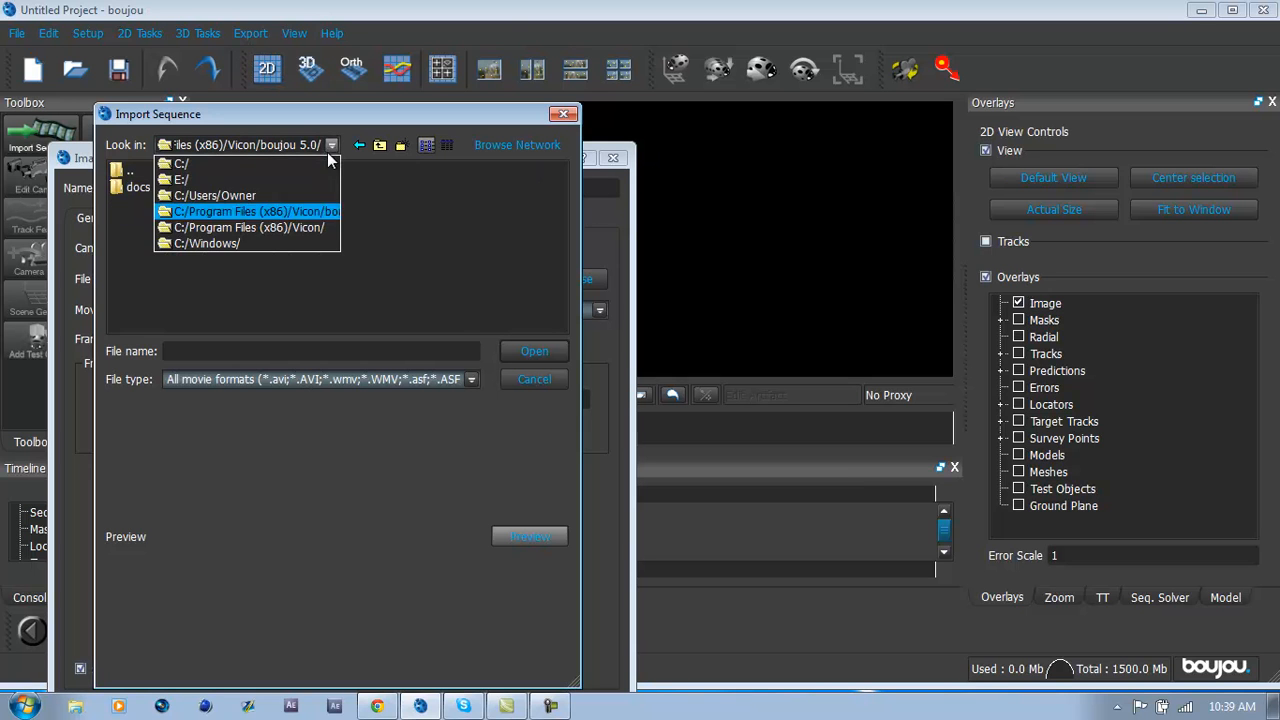
left_click(315, 244)
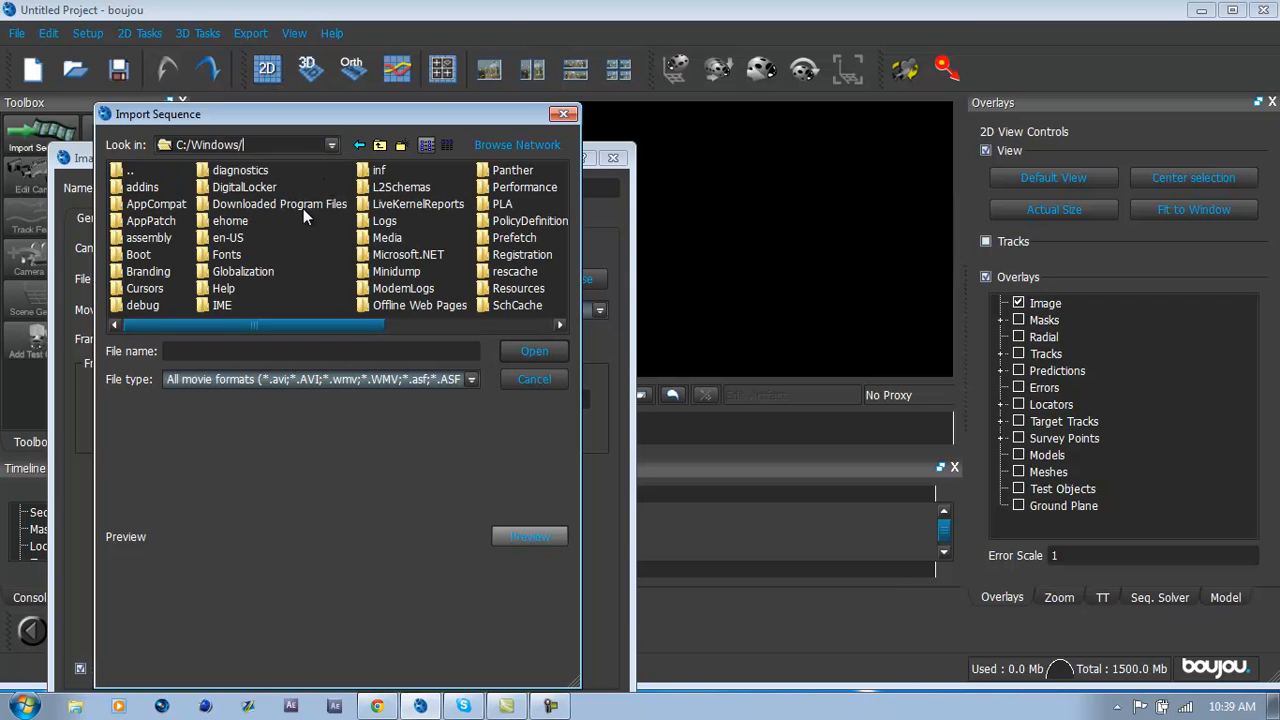
left_click(329, 149)
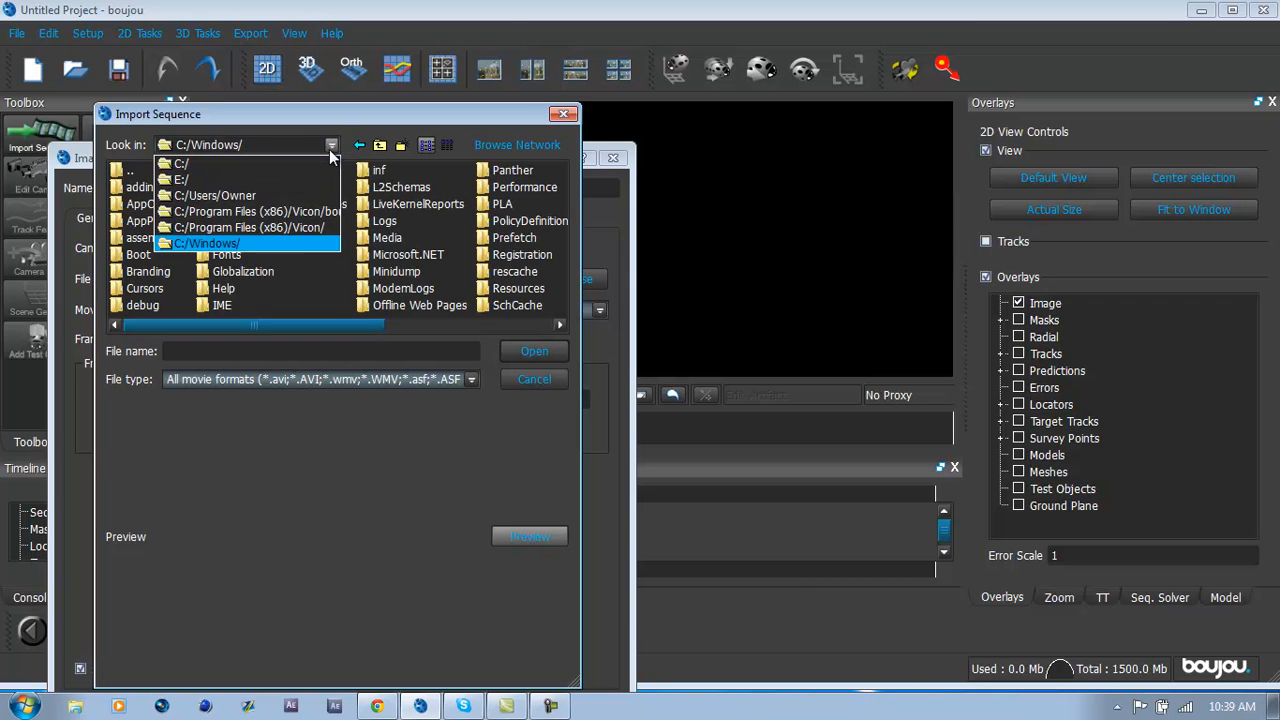
left_click(212, 179)
left_click_drag(307, 323, 182, 218)
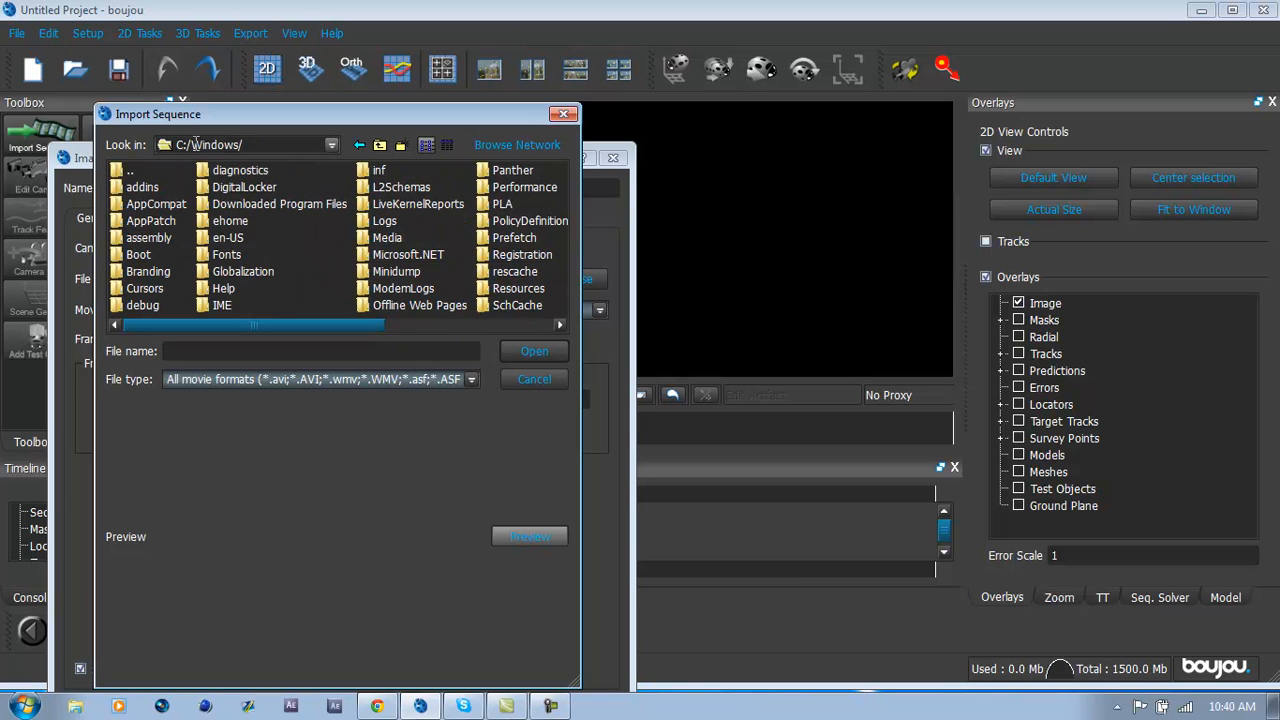
left_click_drag(191, 145, 252, 145)
type("desktop")
key("Return")
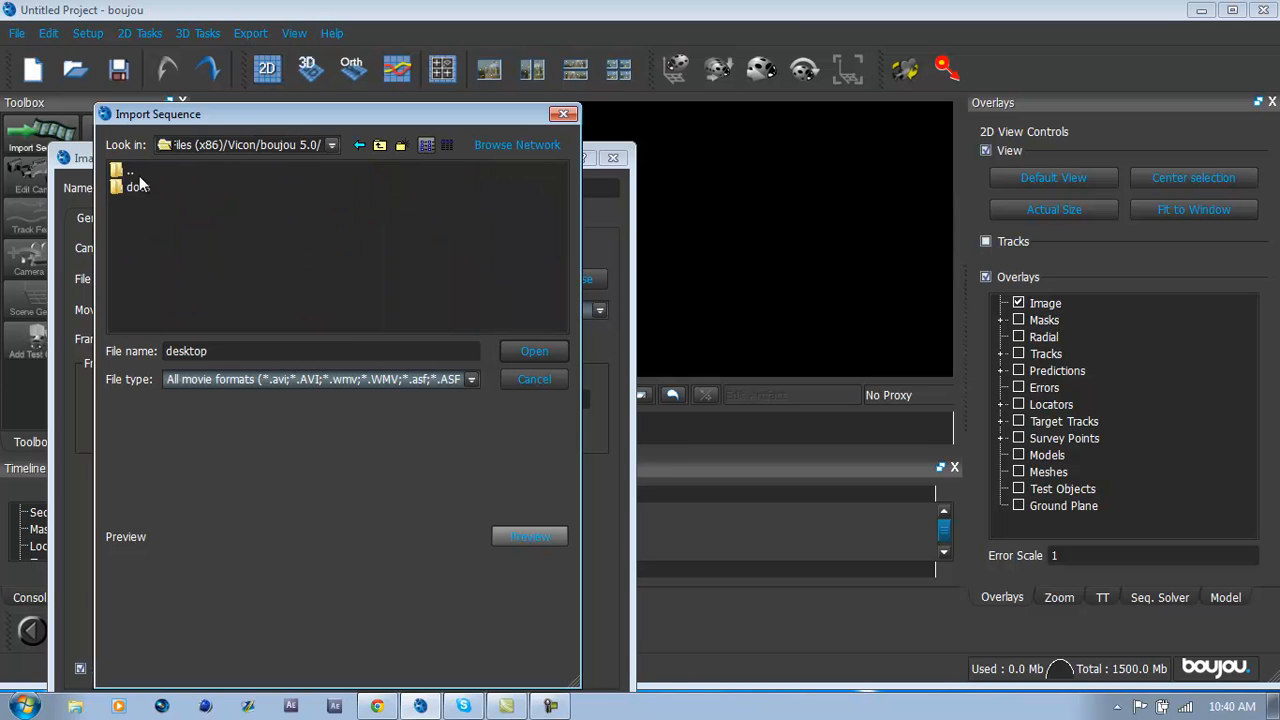
Step: Navigate the import browser to the C:/Users/Owner/Desktop folder
left_click(378, 145)
left_click(378, 145)
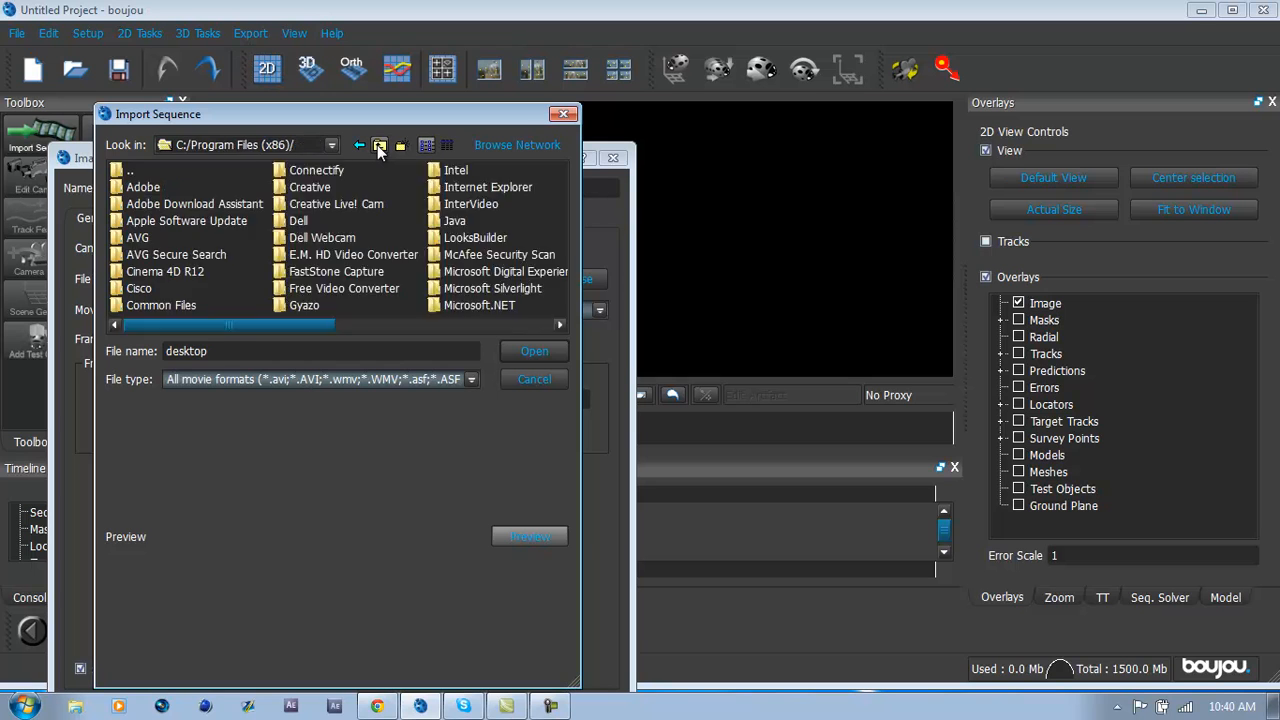
left_click(378, 145)
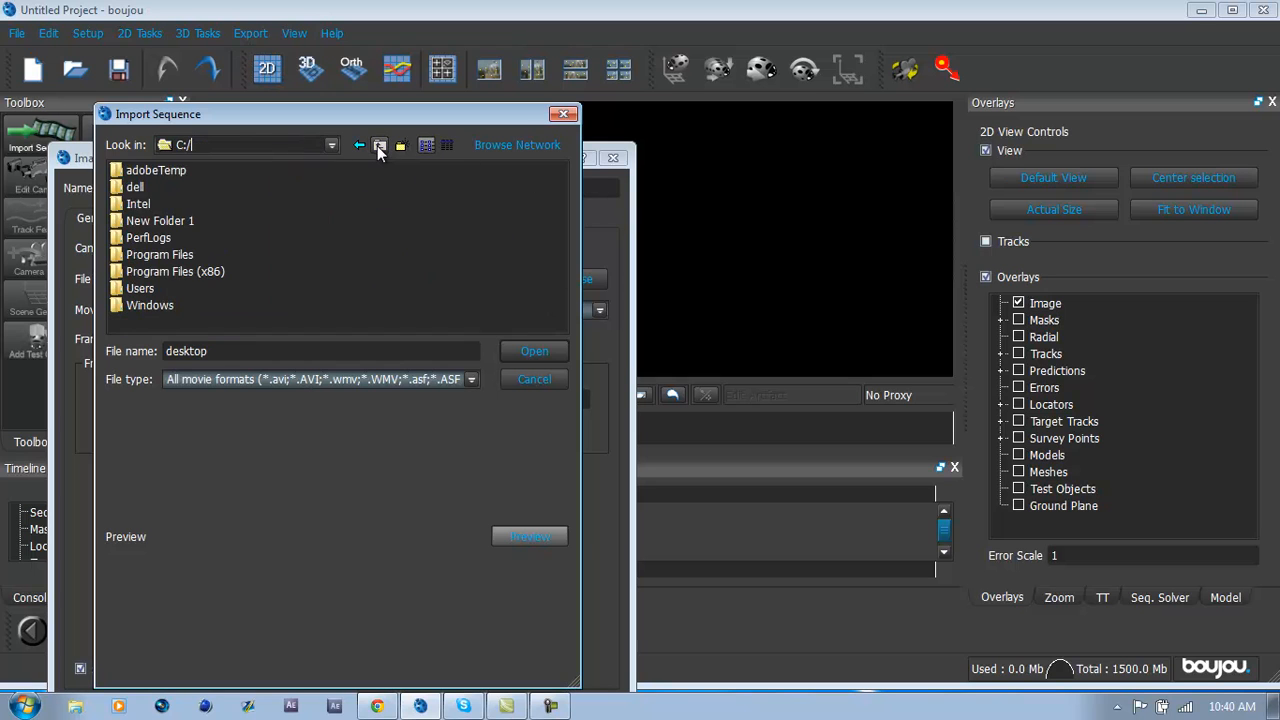
double_click(142, 190)
double_click(133, 176)
left_click(146, 289)
double_click(145, 289)
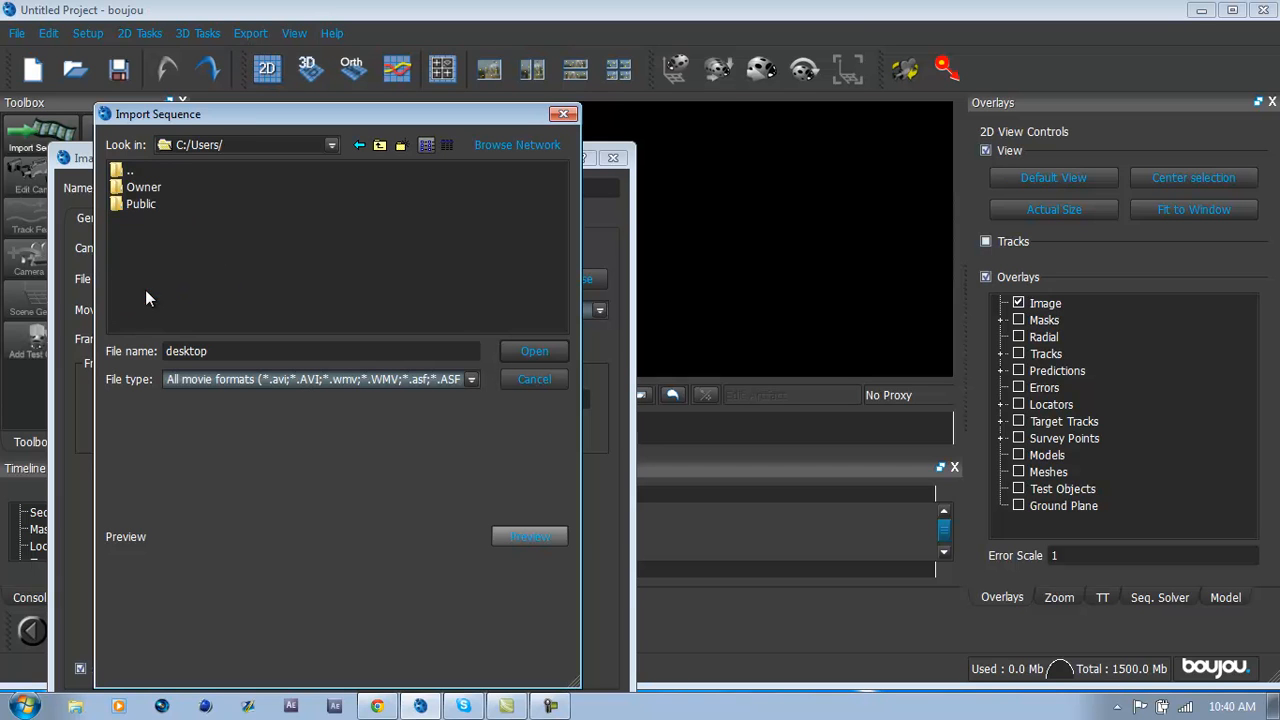
double_click(144, 189)
left_click(153, 205)
left_click(153, 205)
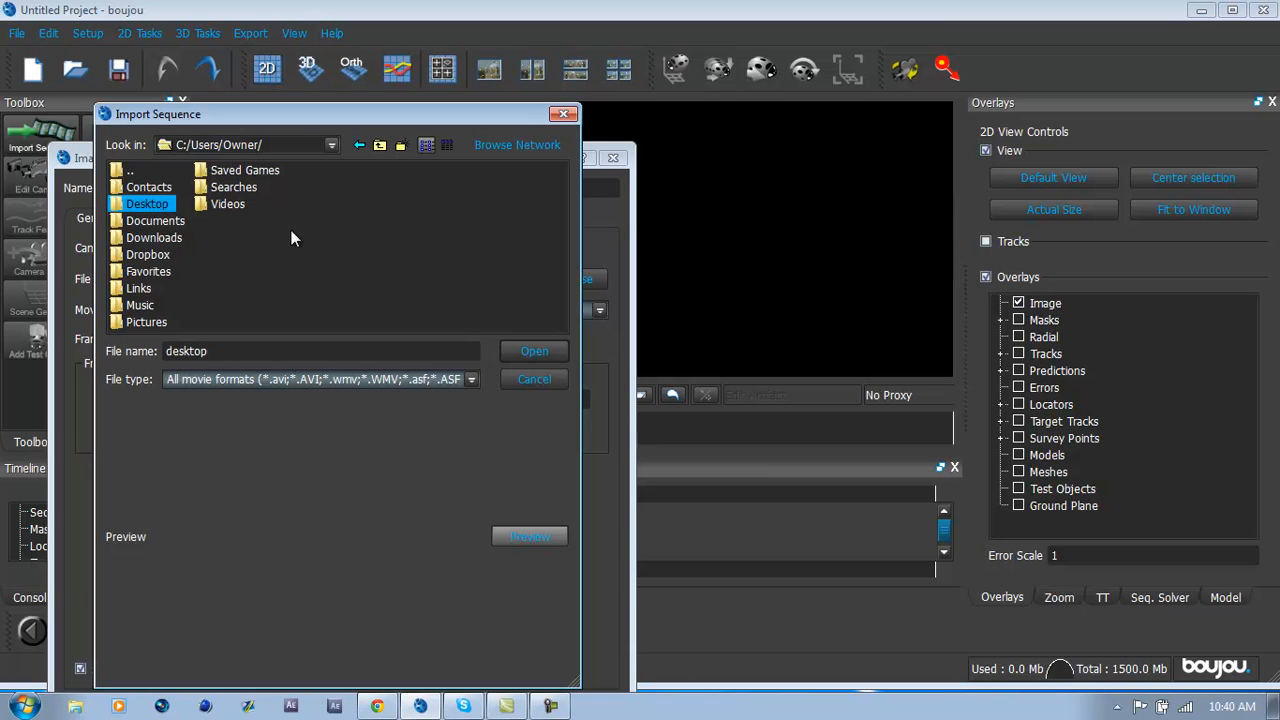
double_click(155, 205)
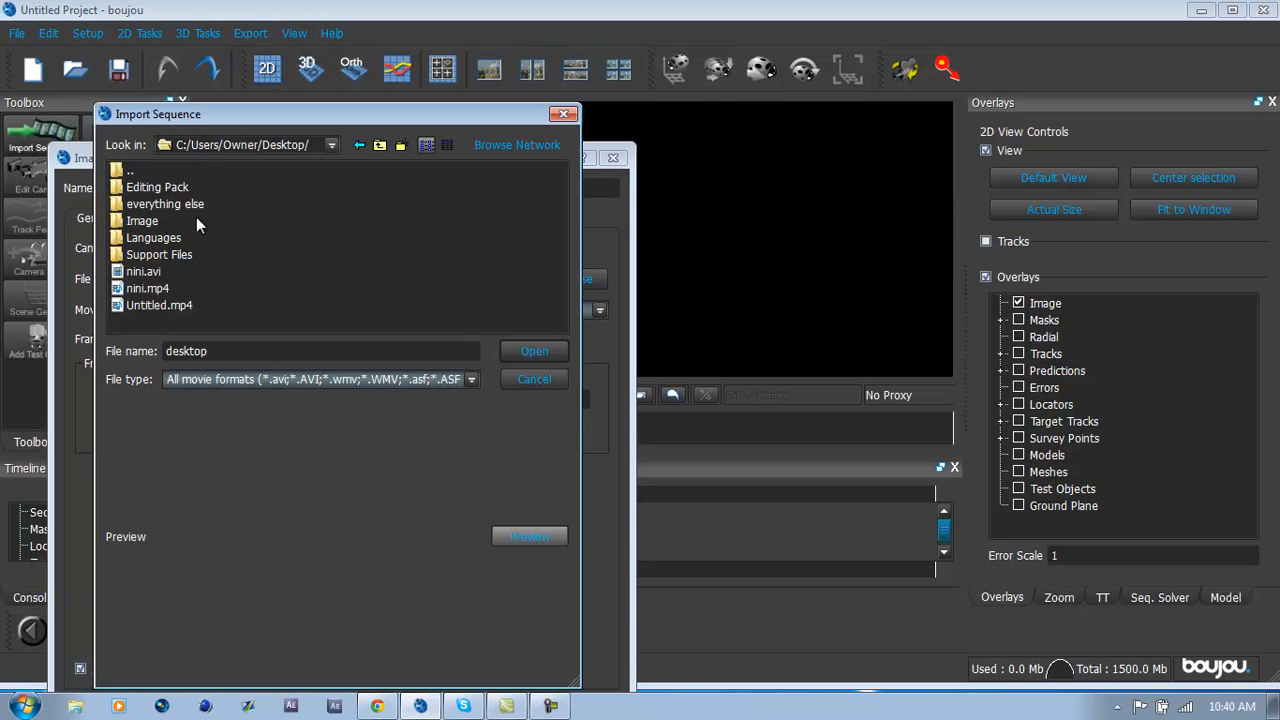
Step: Choose Cinematic_00000.png in the Desktop's Image folder as the image sequence file
left_click(137, 227)
double_click(141, 222)
left_click(165, 222)
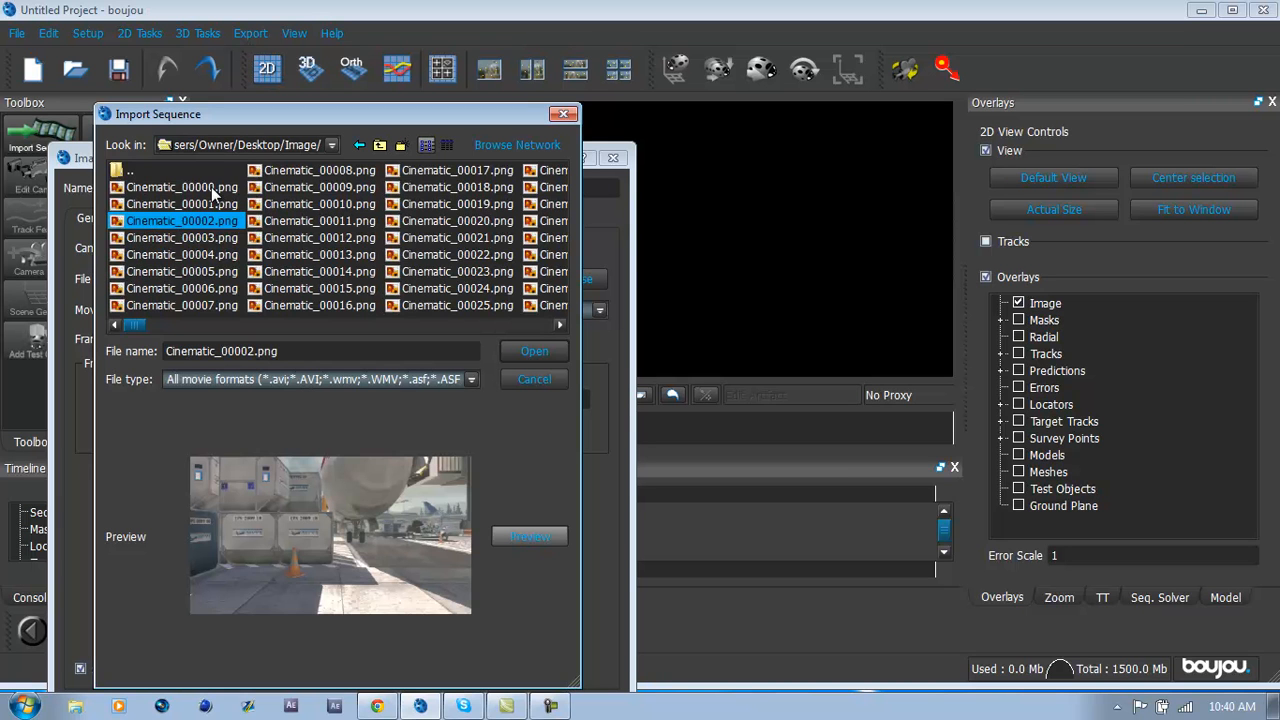
left_click(190, 187)
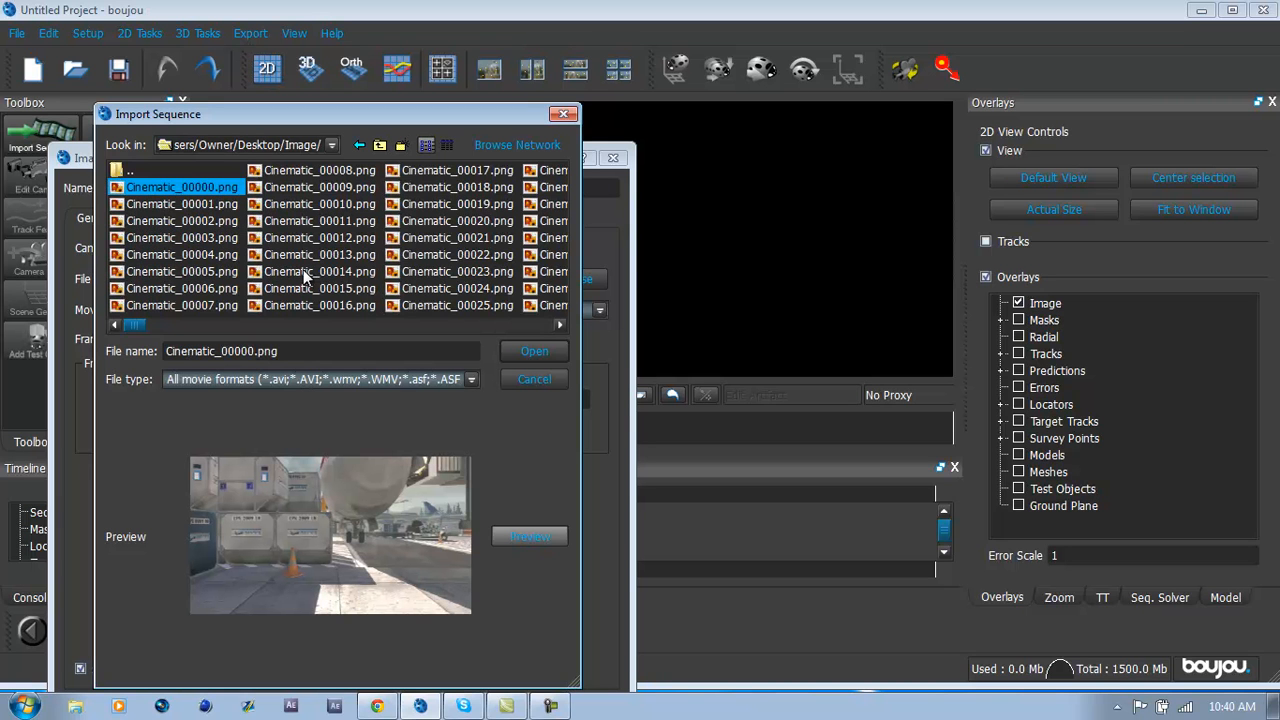
left_click(544, 350)
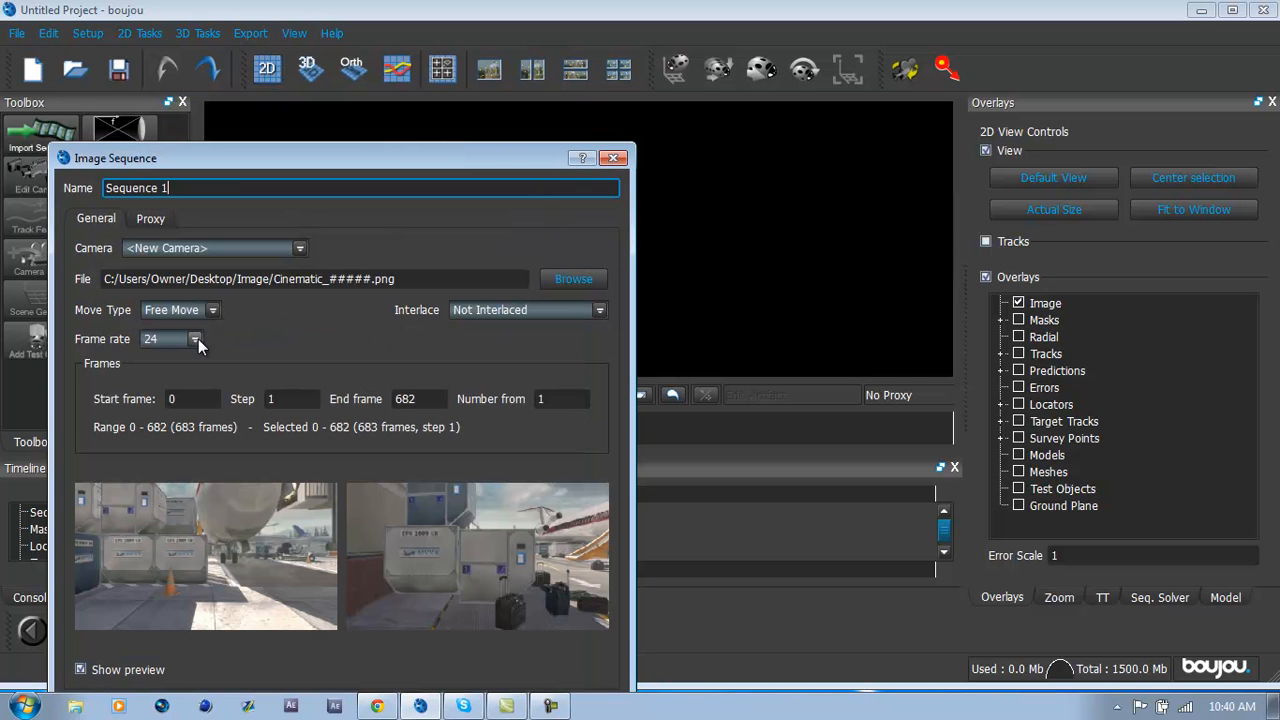
Step: Import the Cinematic sequence as Free Move with a 59.94 frame rate and scrub through its frames
left_click(196, 339)
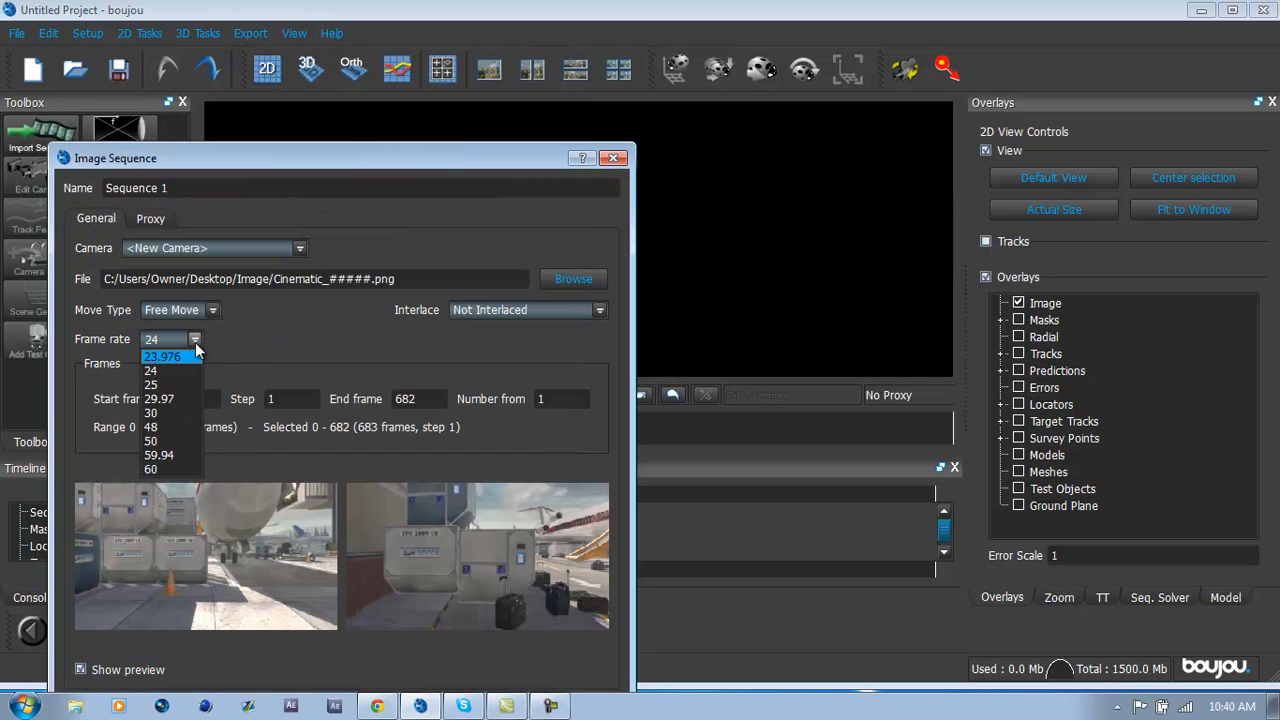
left_click(191, 458)
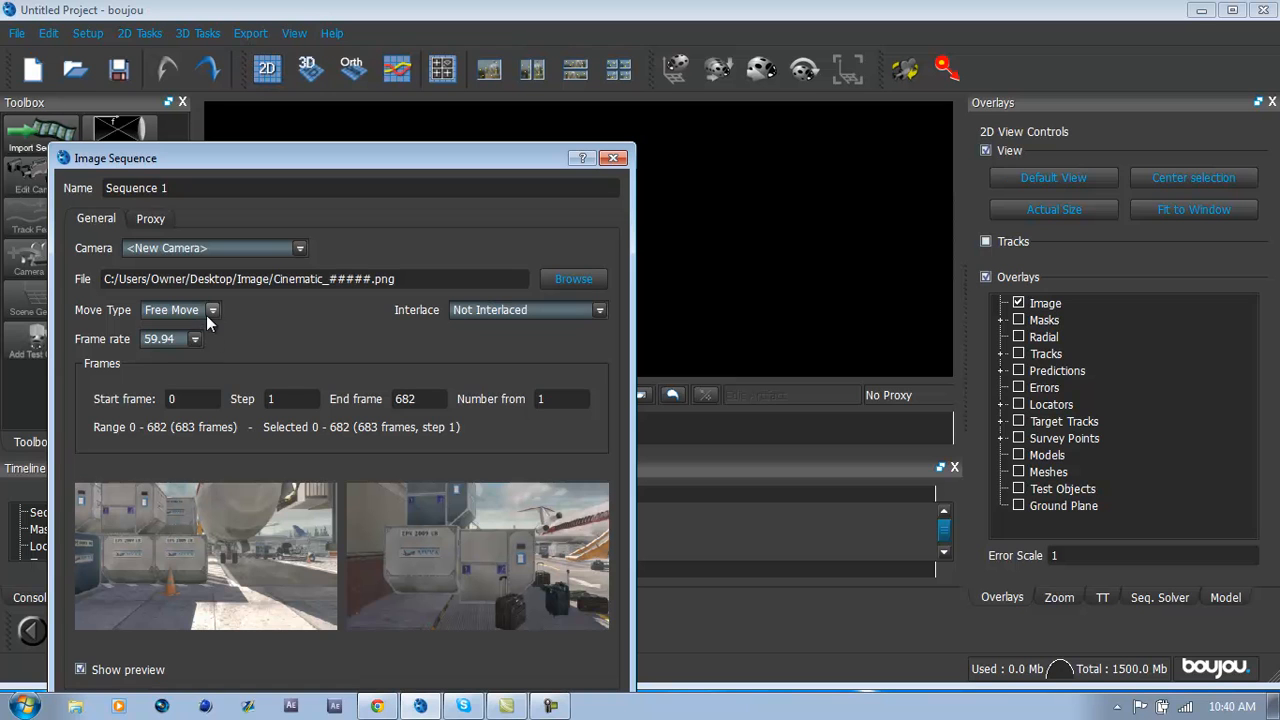
left_click(210, 312)
left_click(212, 310)
left_click_drag(450, 160, 448, 109)
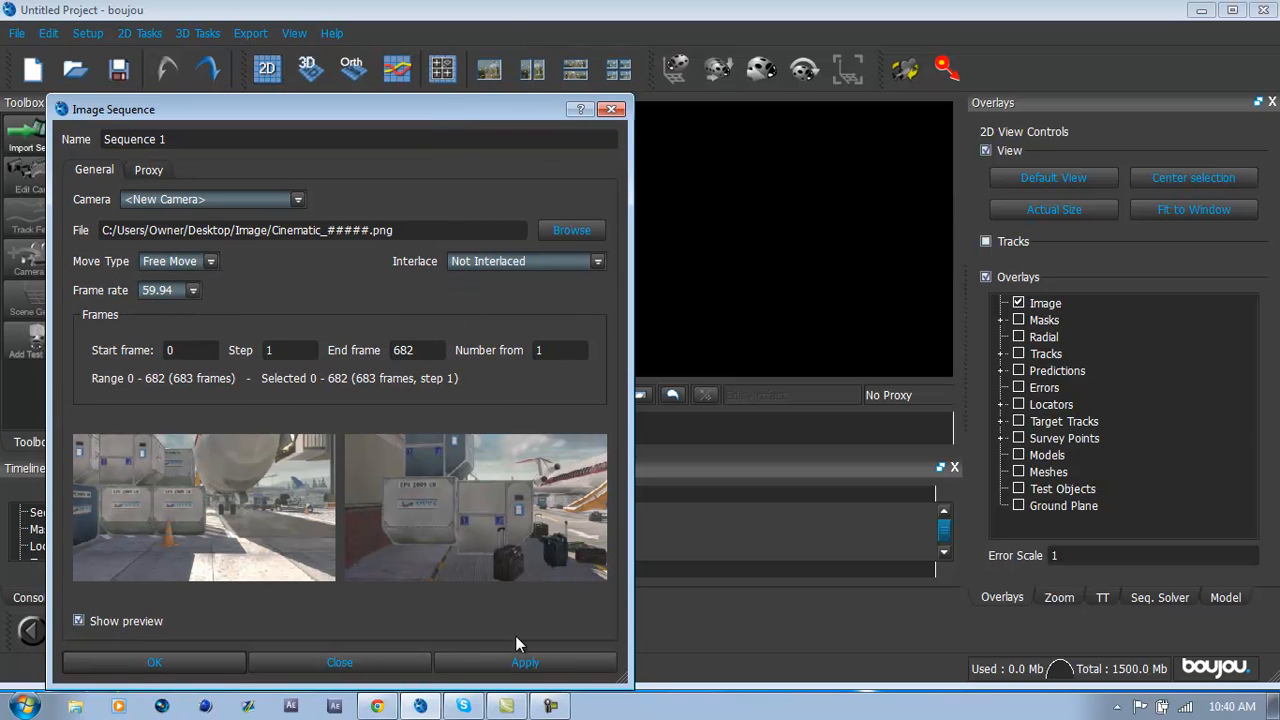
left_click(512, 661)
left_click(292, 670)
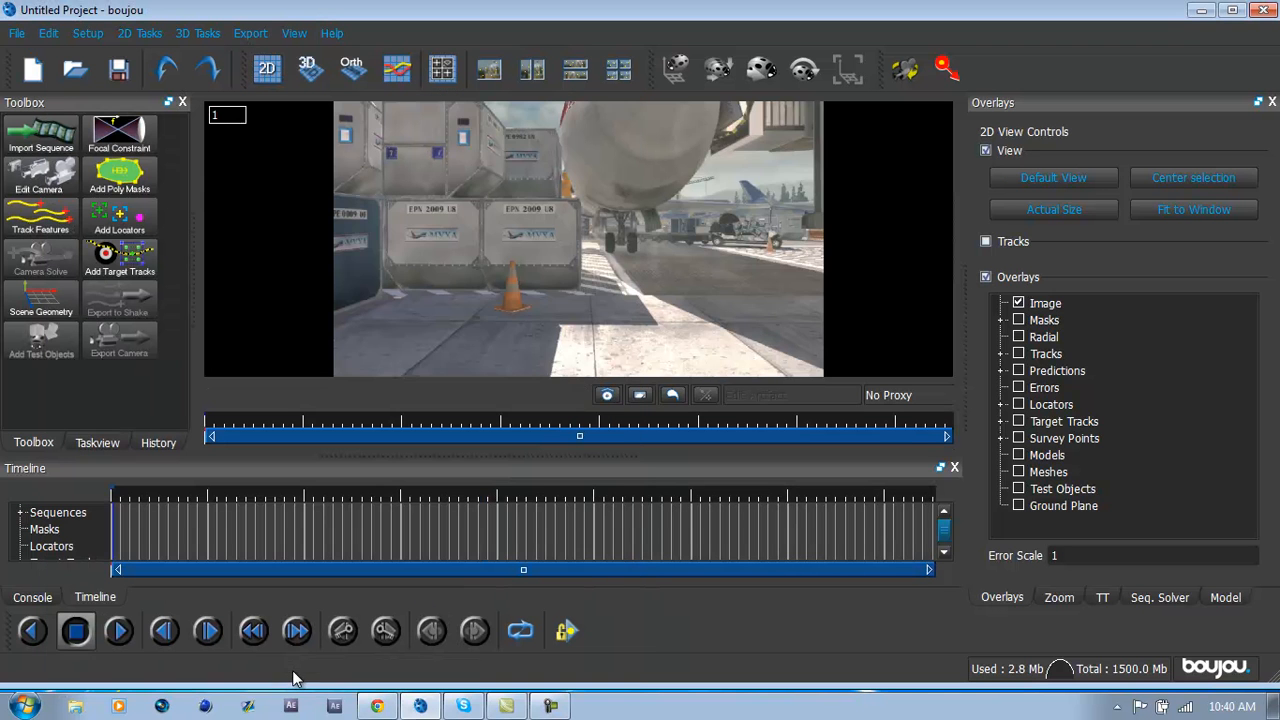
left_click_drag(709, 519, 547, 560)
left_click_drag(170, 535, 266, 393)
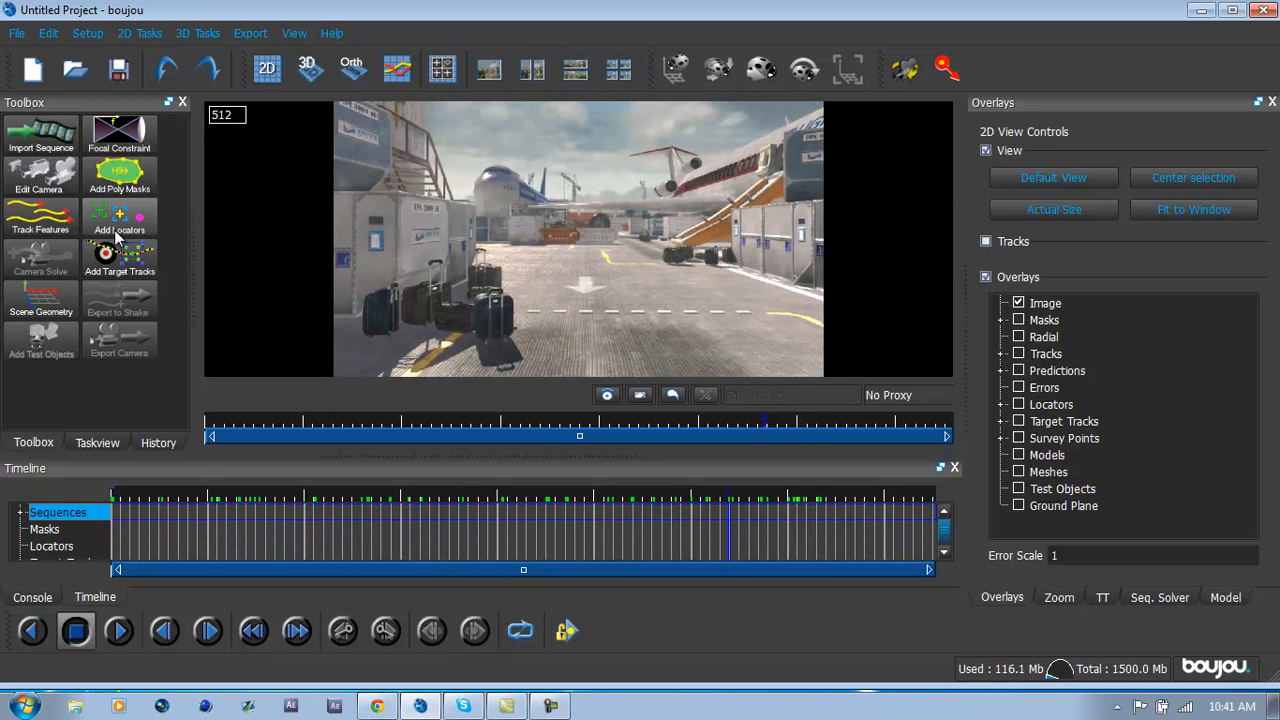
Step: Raise the feature tracking sensitivity to a high level and track features over all frames of Sequence 1
left_click(34, 222)
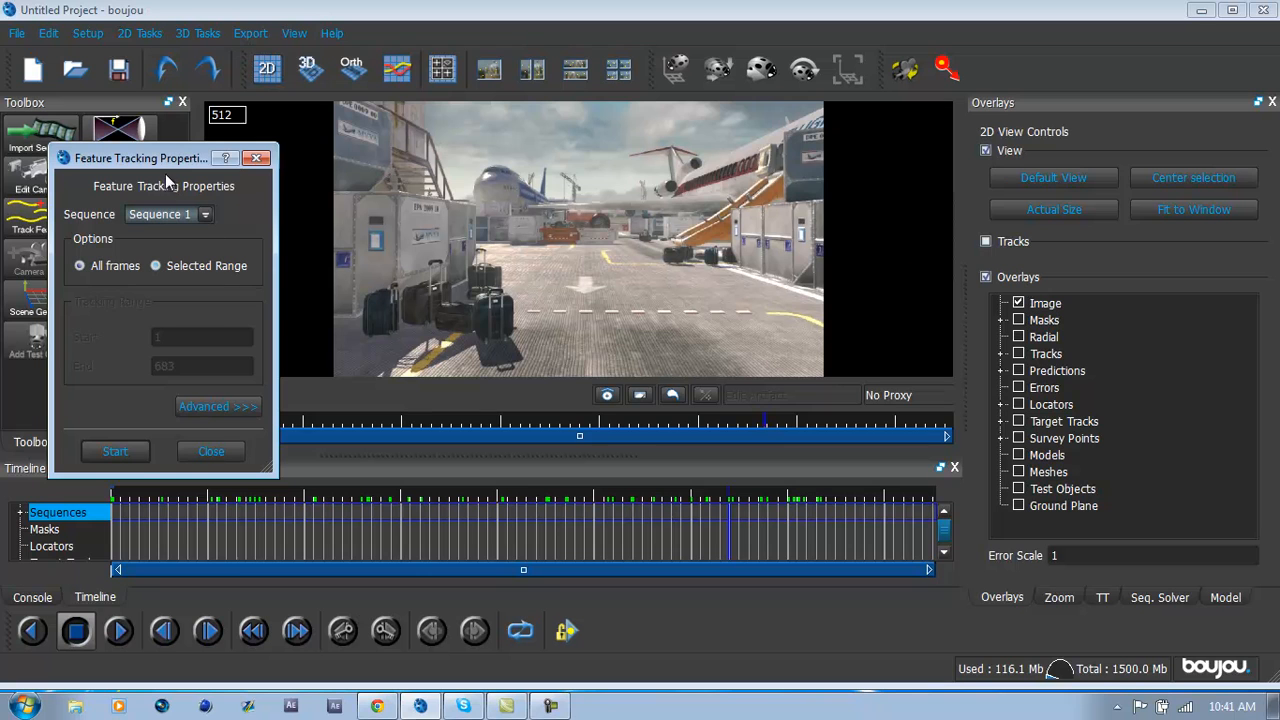
left_click(202, 406)
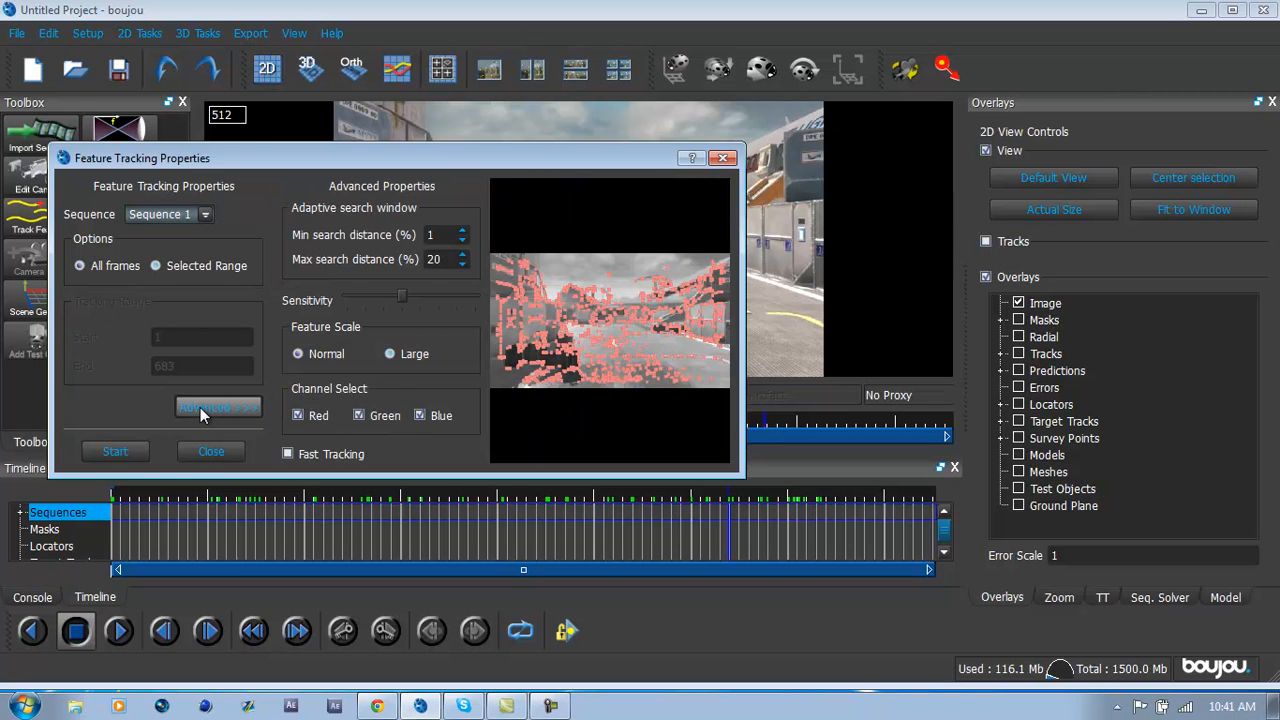
left_click_drag(411, 296, 450, 302)
left_click(344, 293)
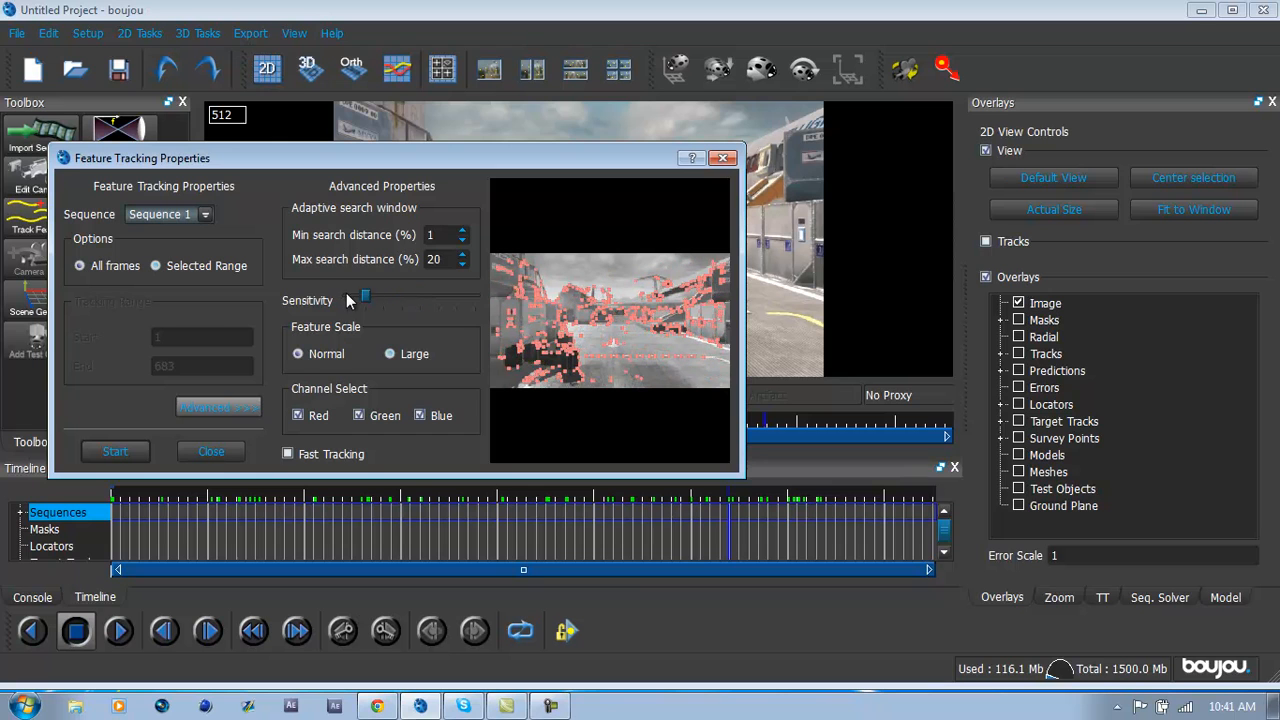
left_click_drag(349, 301, 548, 305)
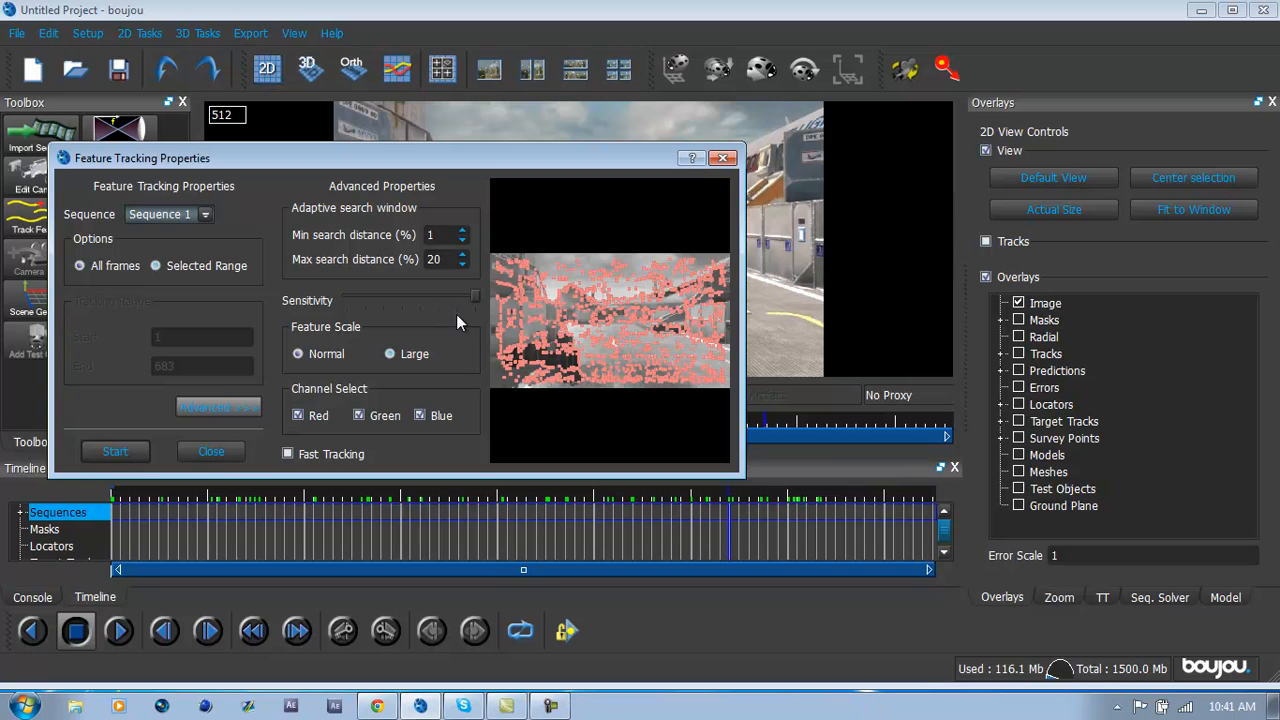
left_click_drag(476, 298, 440, 313)
left_click(115, 451)
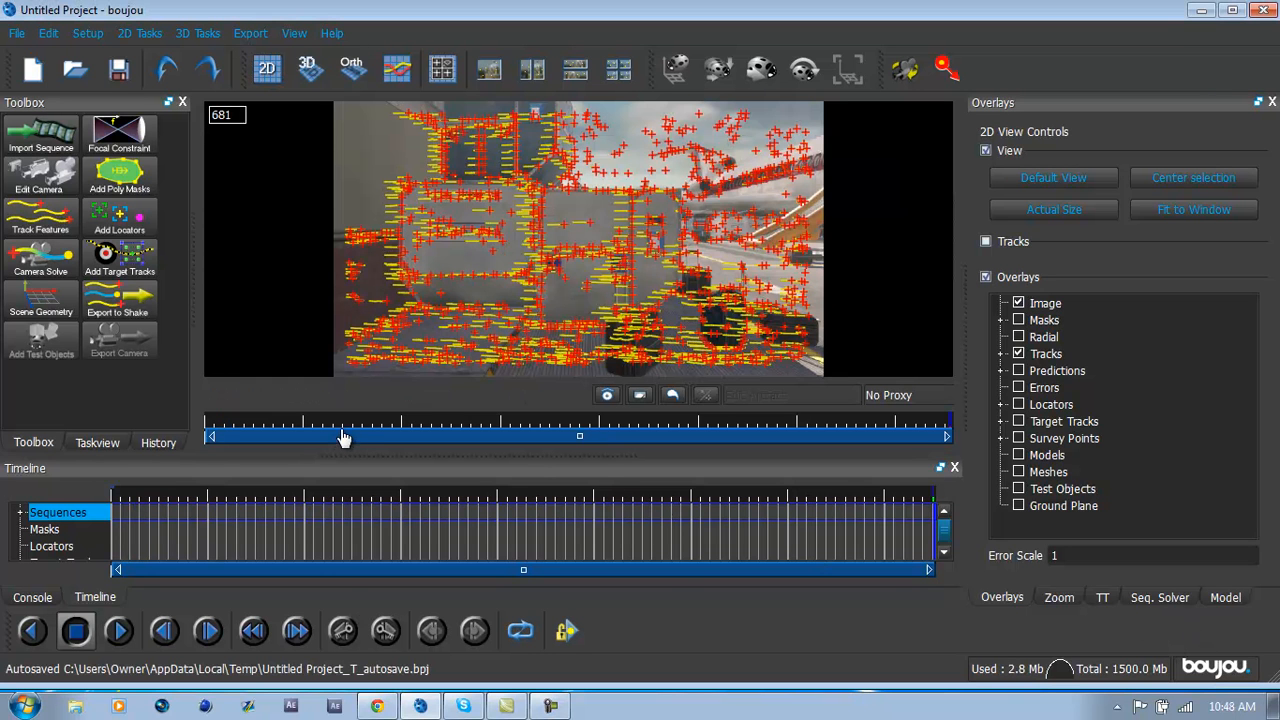
Step: Scrub through the tracked sequence to examine the feature tracks, stopping at frame 347
left_click_drag(321, 516, 581, 516)
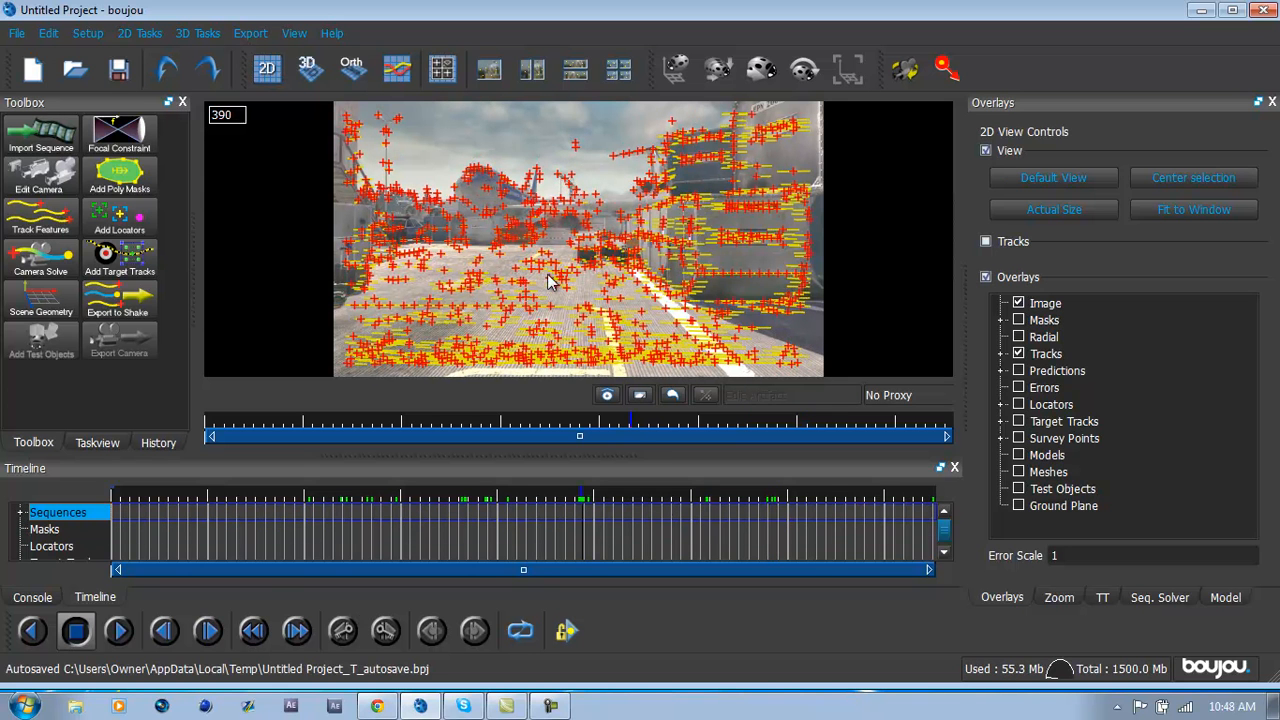
left_click(571, 513)
left_click_drag(558, 513, 530, 513)
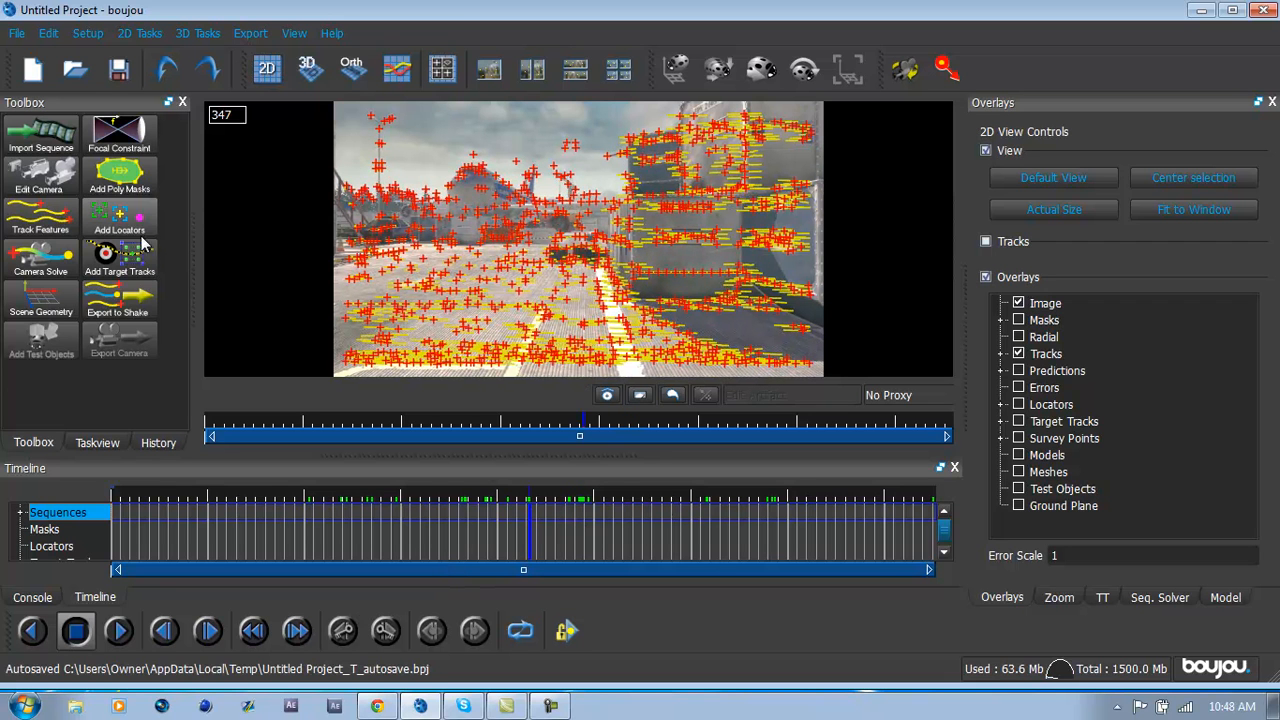
Step: Start a camera solve for all frames of Sequence 1 with camera path smoothness optimization enabled
left_click(60, 263)
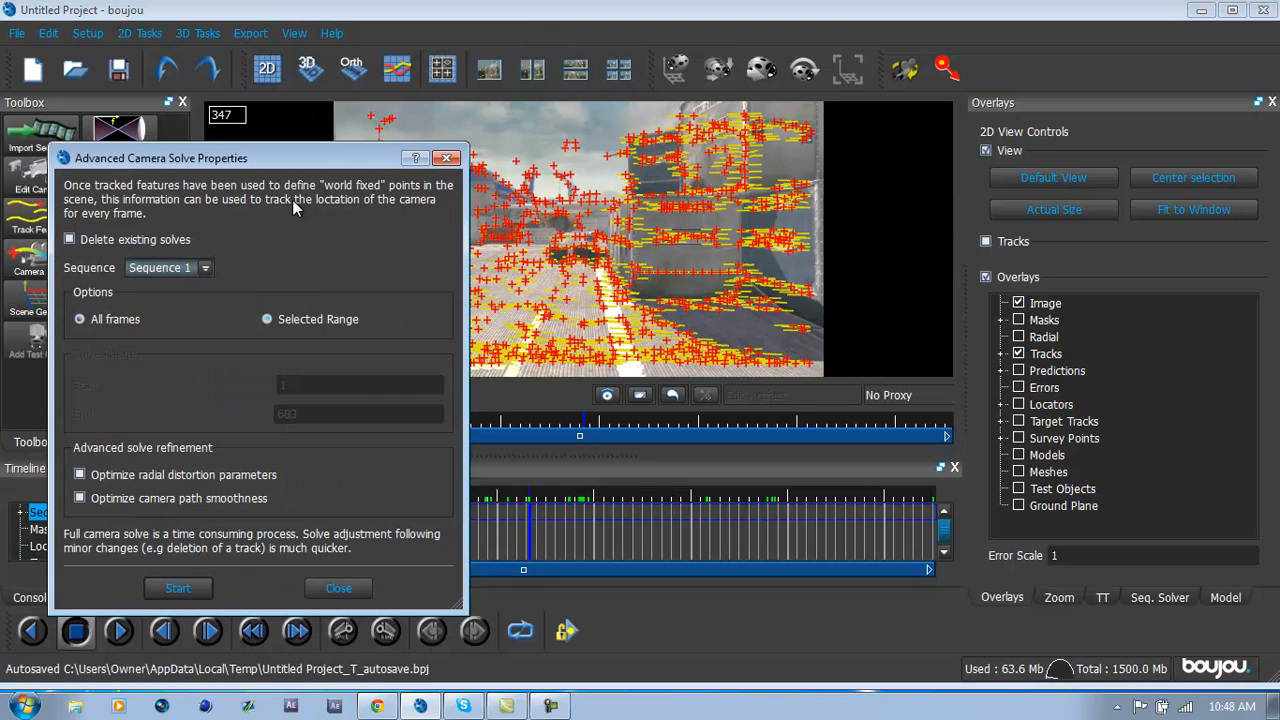
left_click_drag(271, 162, 304, 190)
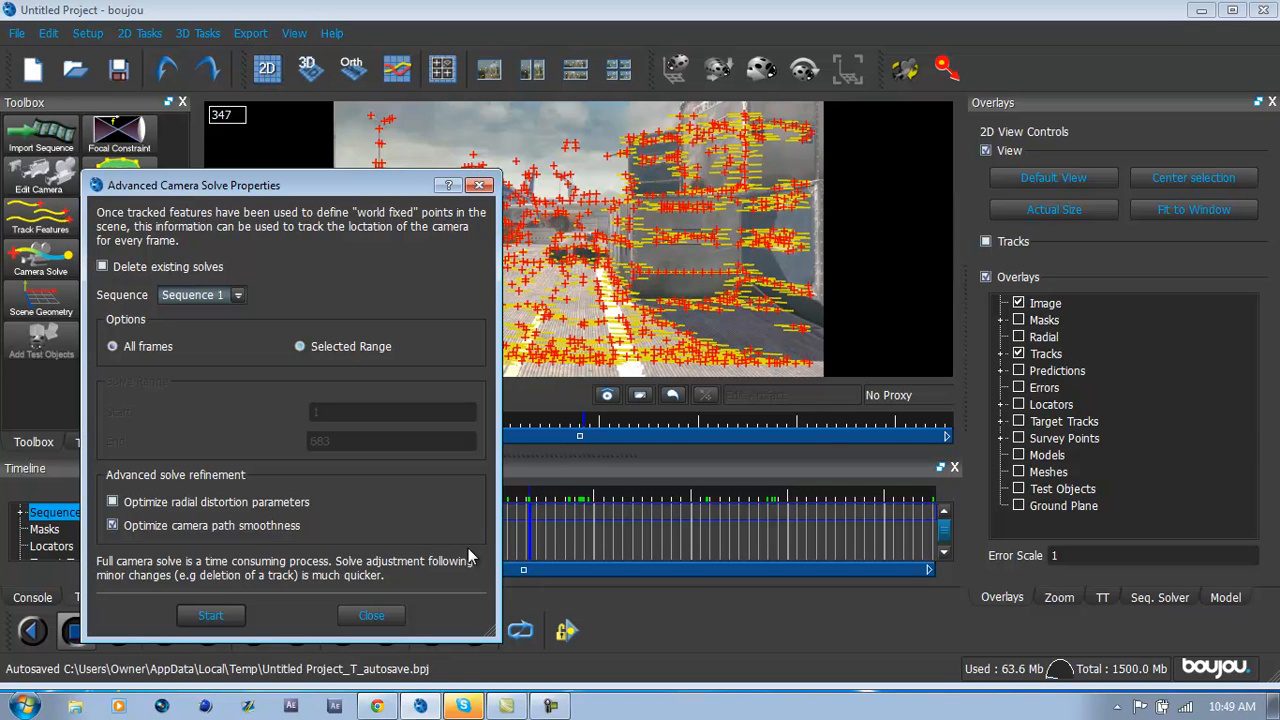
left_click(208, 616)
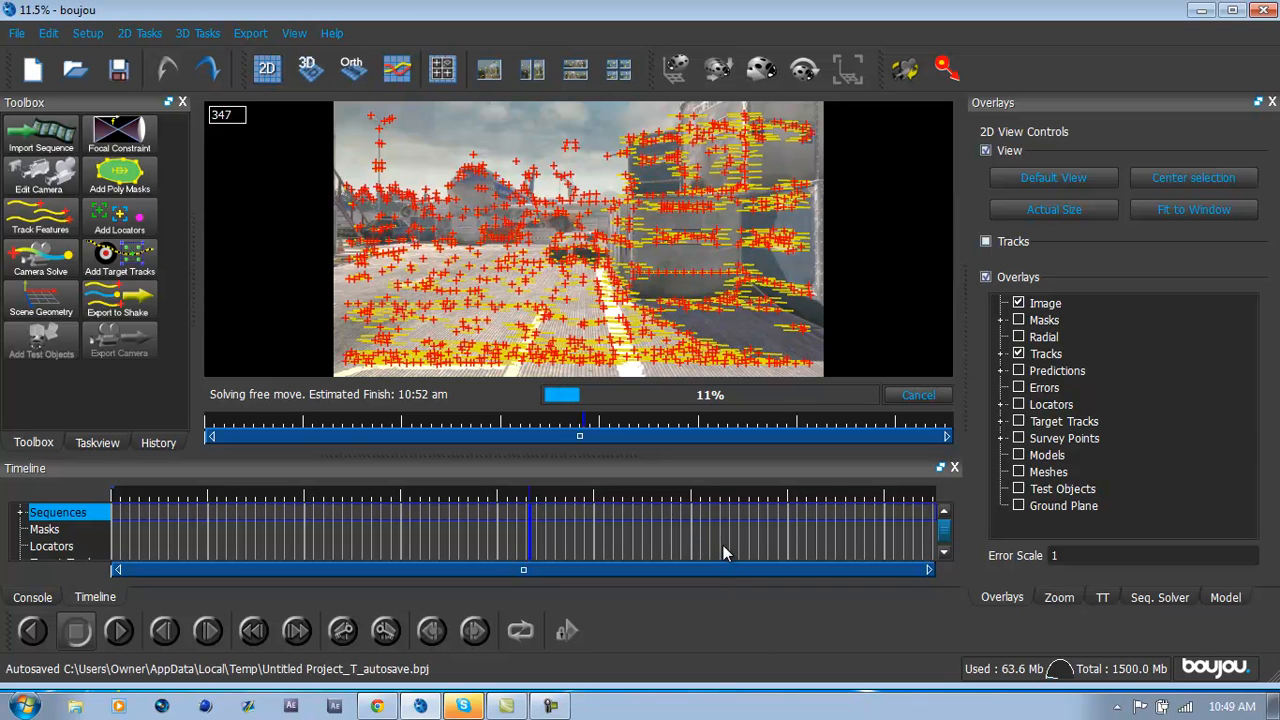
Step: Switch to Skype, open the conversation with the unread message and reply "do i know you"
left_click(470, 709)
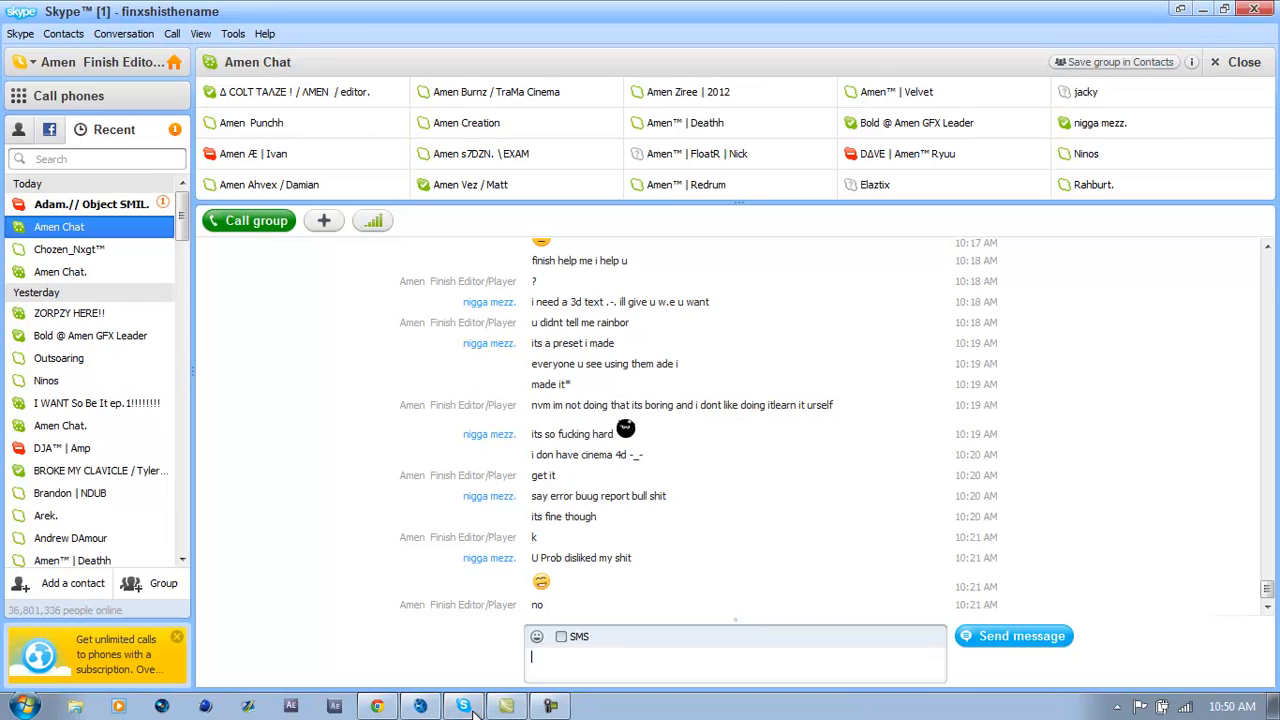
left_click(127, 213)
left_click(560, 661)
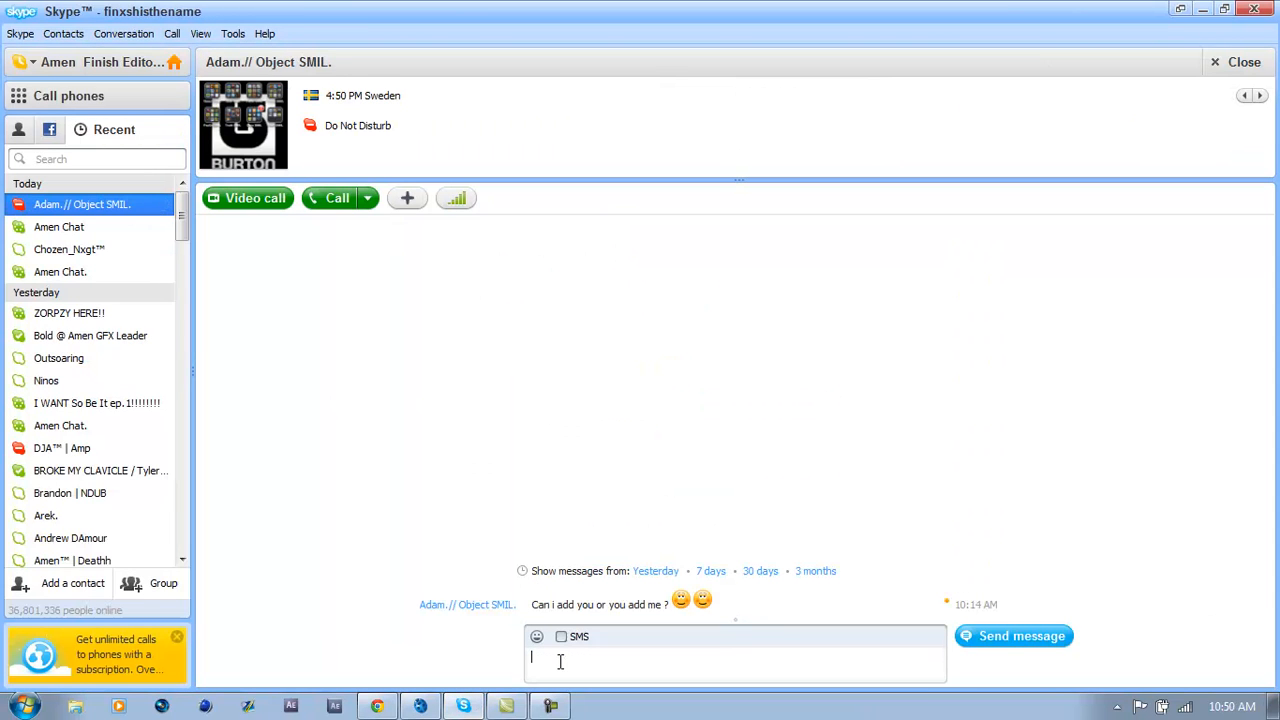
type("do i know you")
key("Return")
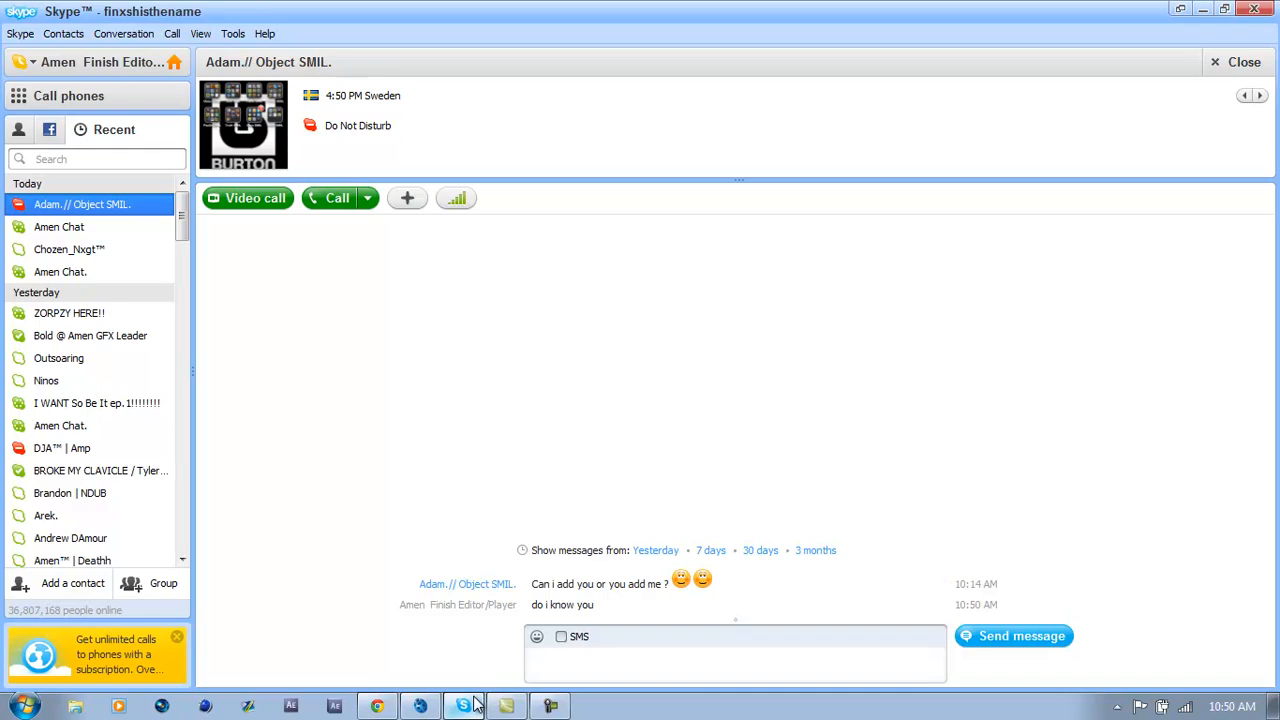
Step: Switch back to boujou and scrub through the solved sequence to examine the predictions, stopping at frame 471
left_click(420, 706)
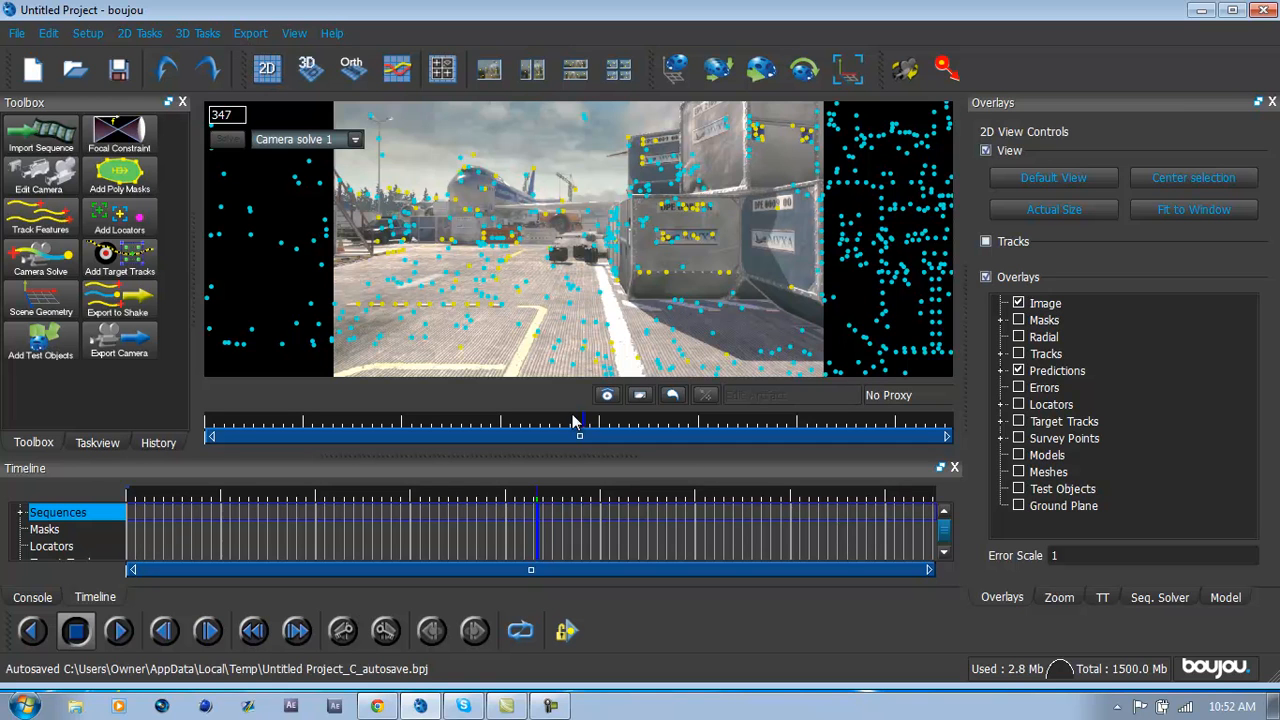
left_click_drag(540, 512, 507, 515)
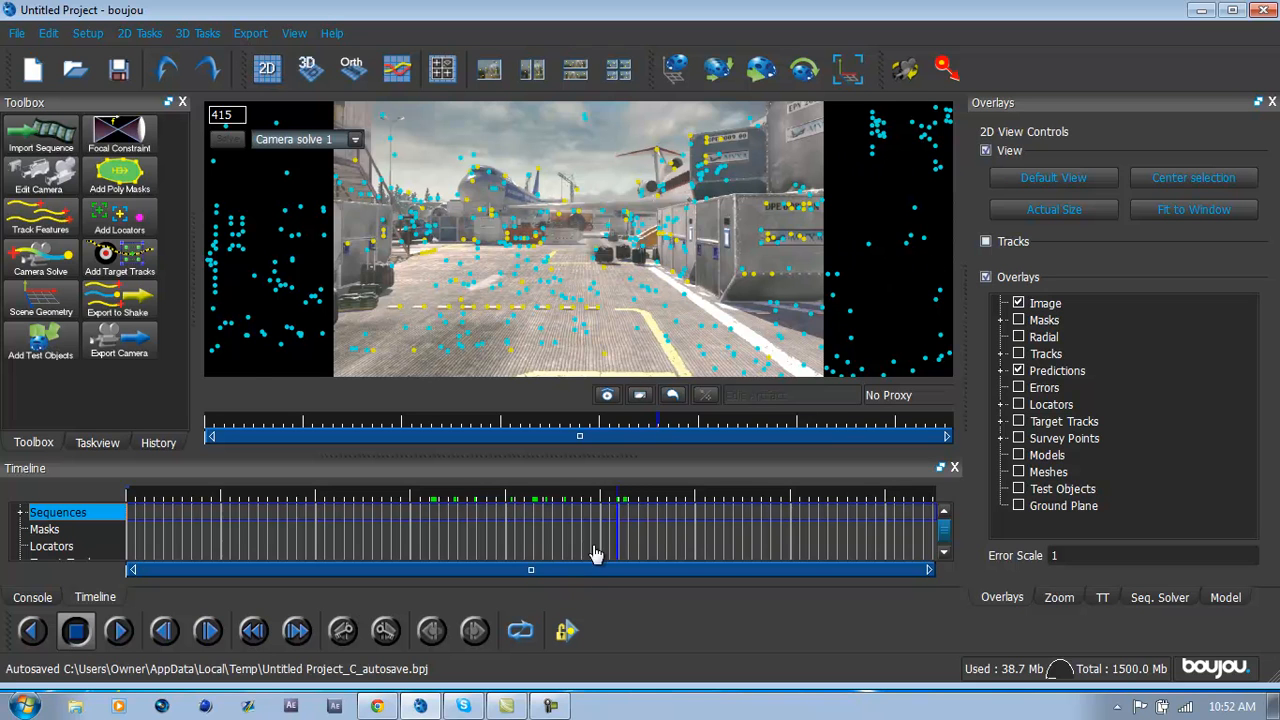
left_click_drag(625, 517, 590, 552)
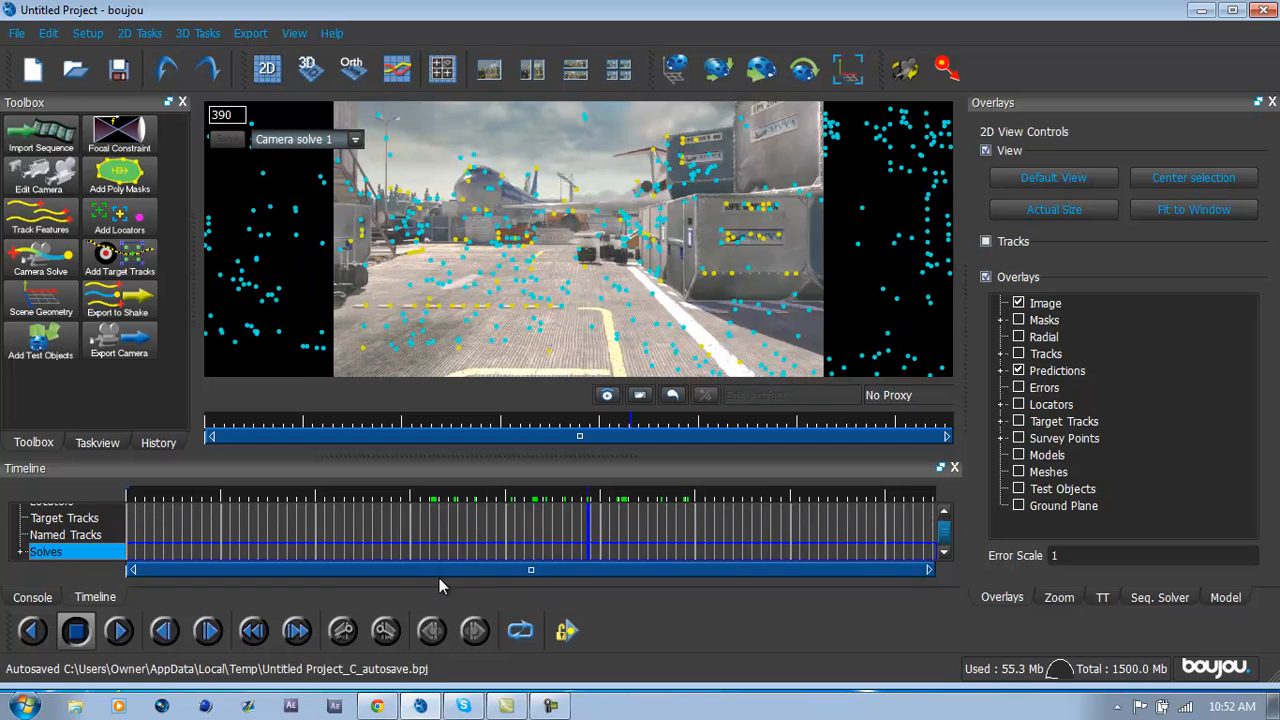
left_click_drag(391, 542, 686, 549)
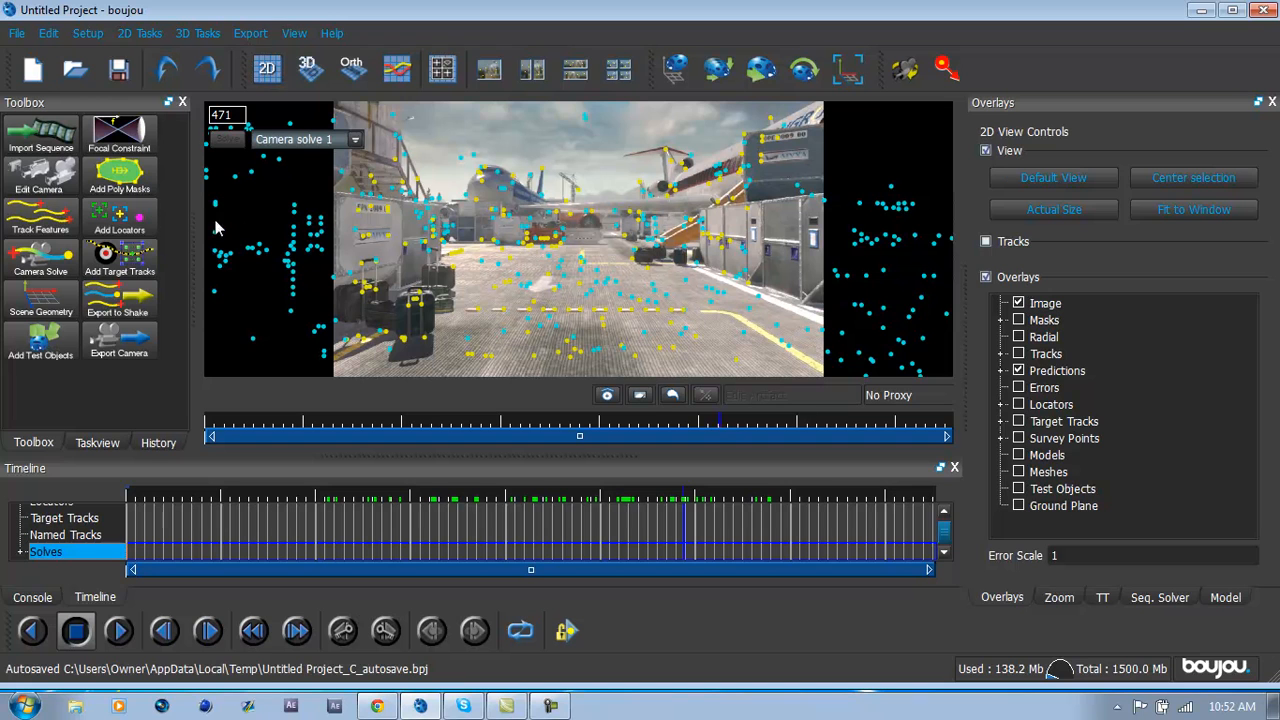
Step: Add a y-axis coordinate frame hint in Scene Geometry, connected to two predictions at the ends of the dashed line across the tarmac at frame 471
left_click(28, 318)
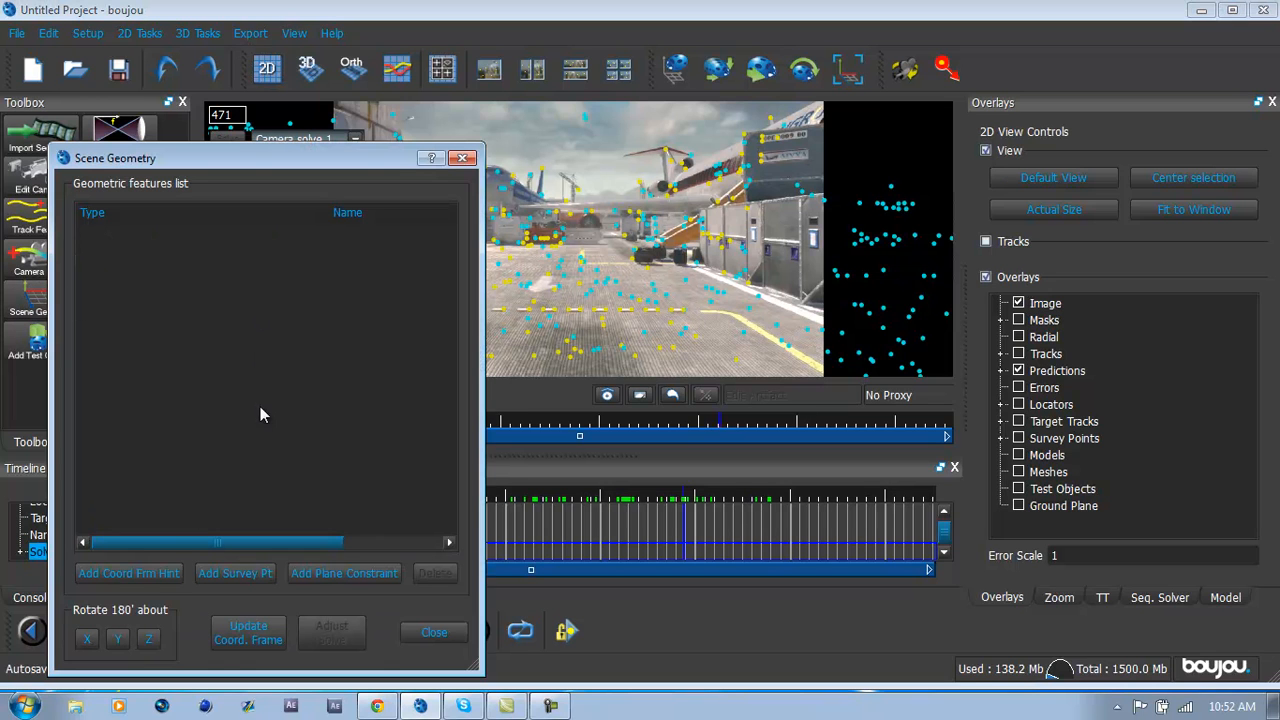
left_click(138, 573)
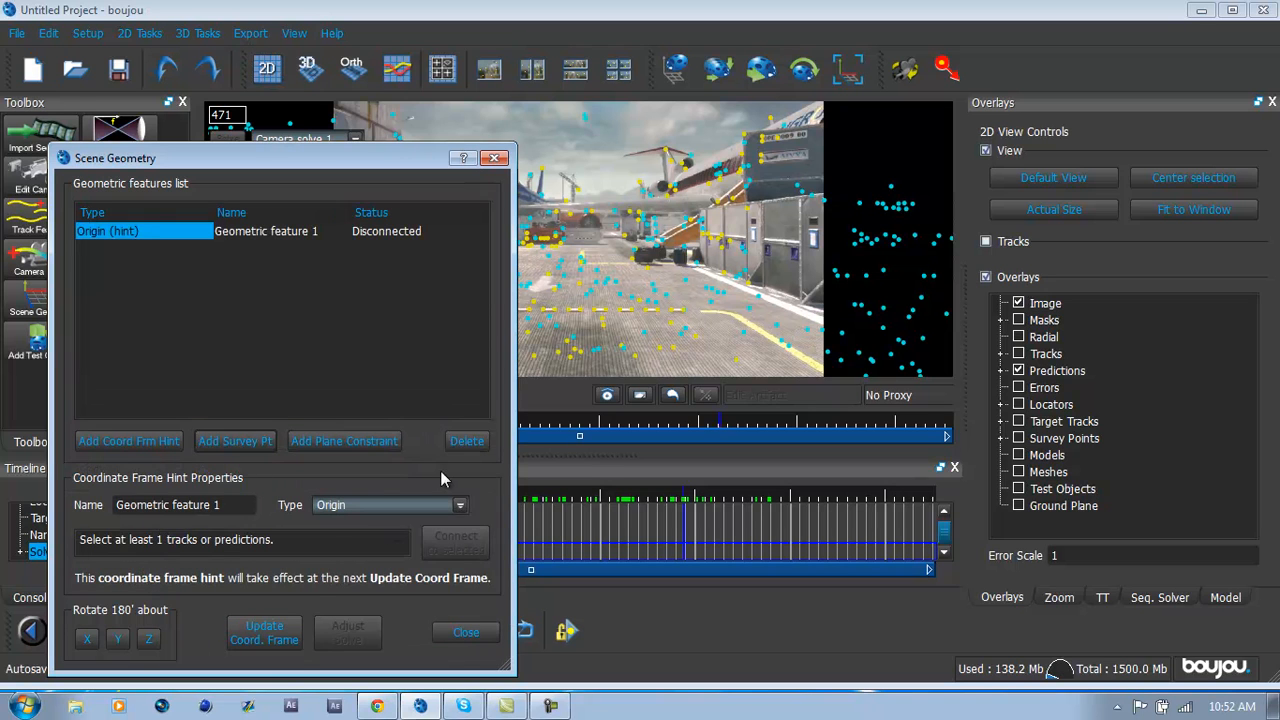
left_click(446, 504)
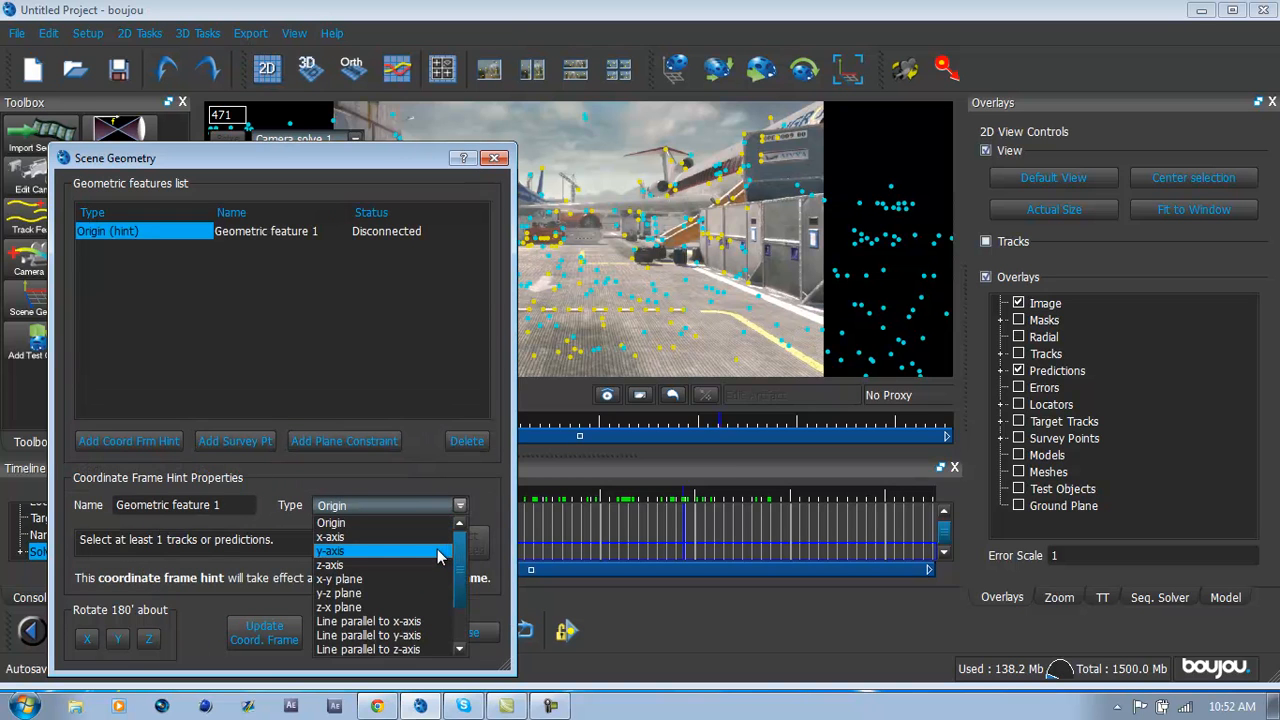
left_click(437, 551)
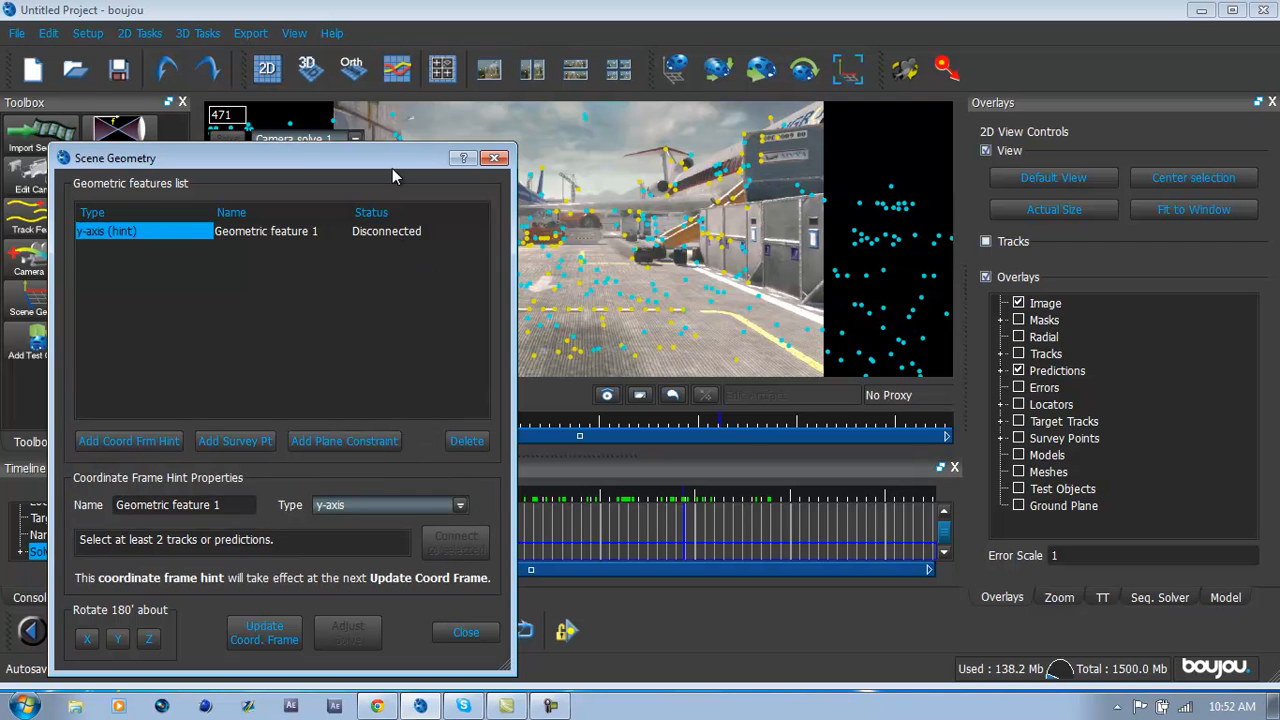
left_click_drag(391, 170, 232, 151)
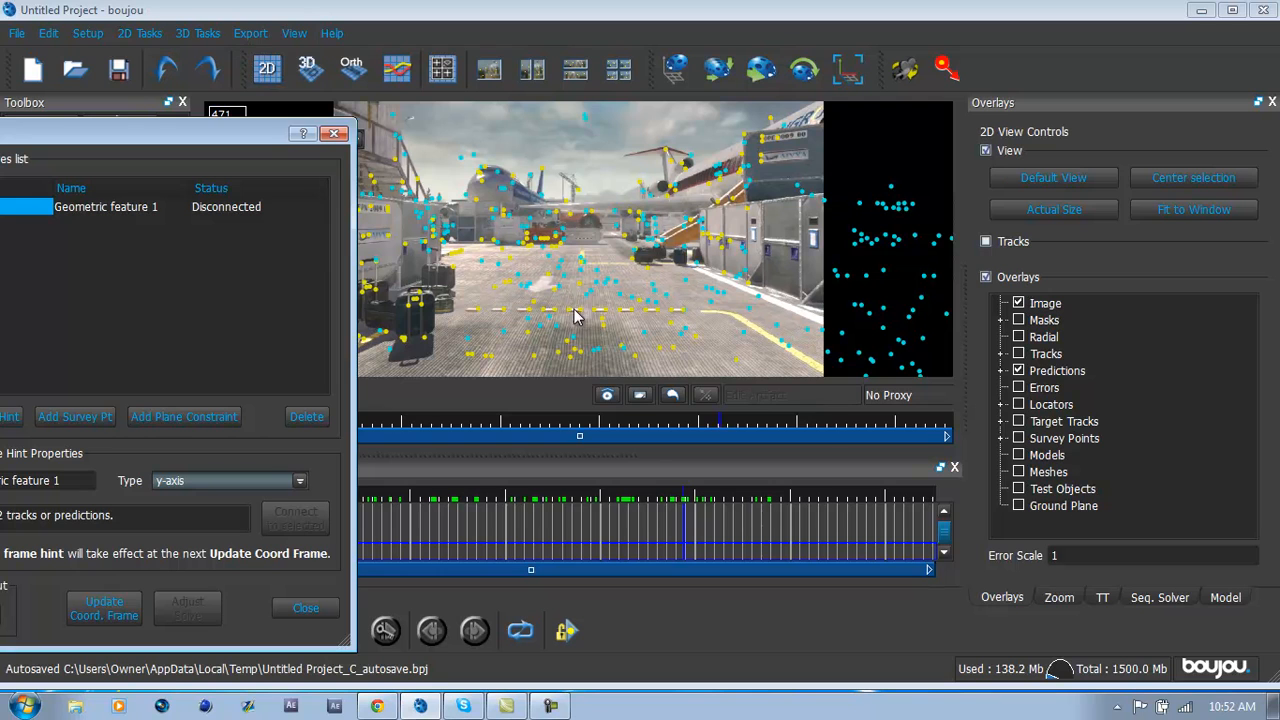
left_click(477, 309)
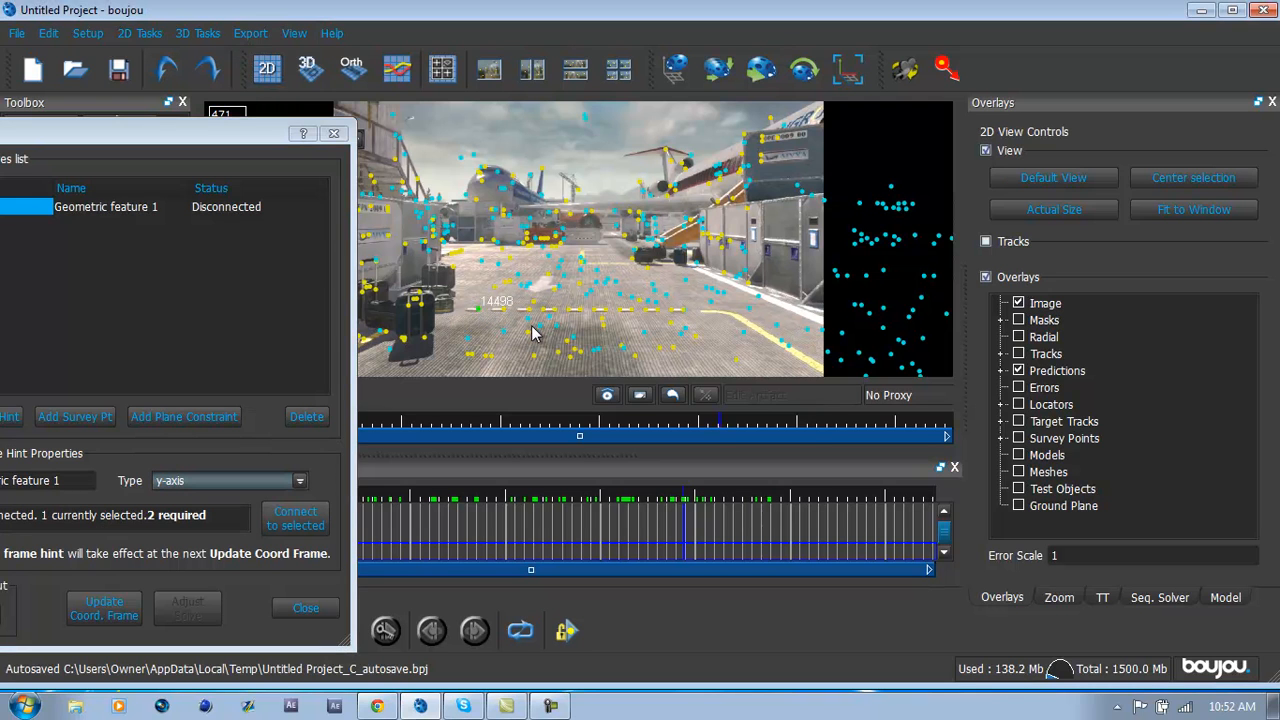
left_click(683, 310, "shift")
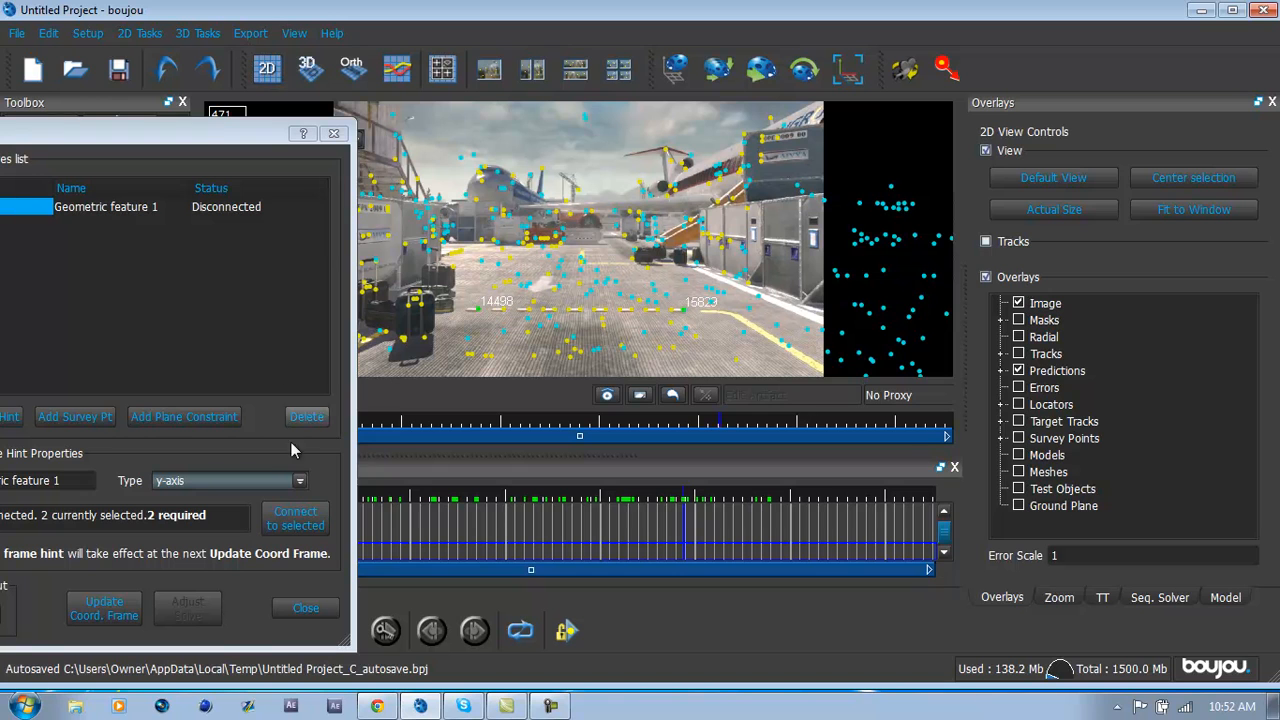
left_click(282, 521)
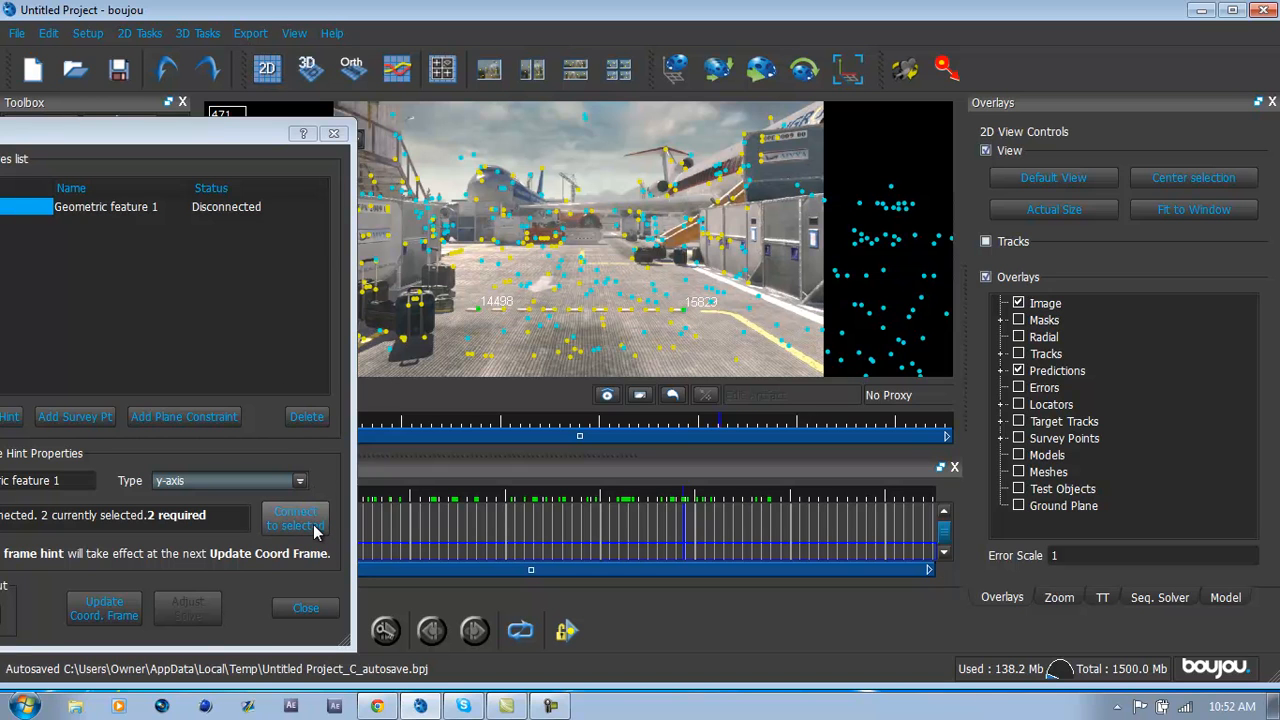
left_click(312, 524)
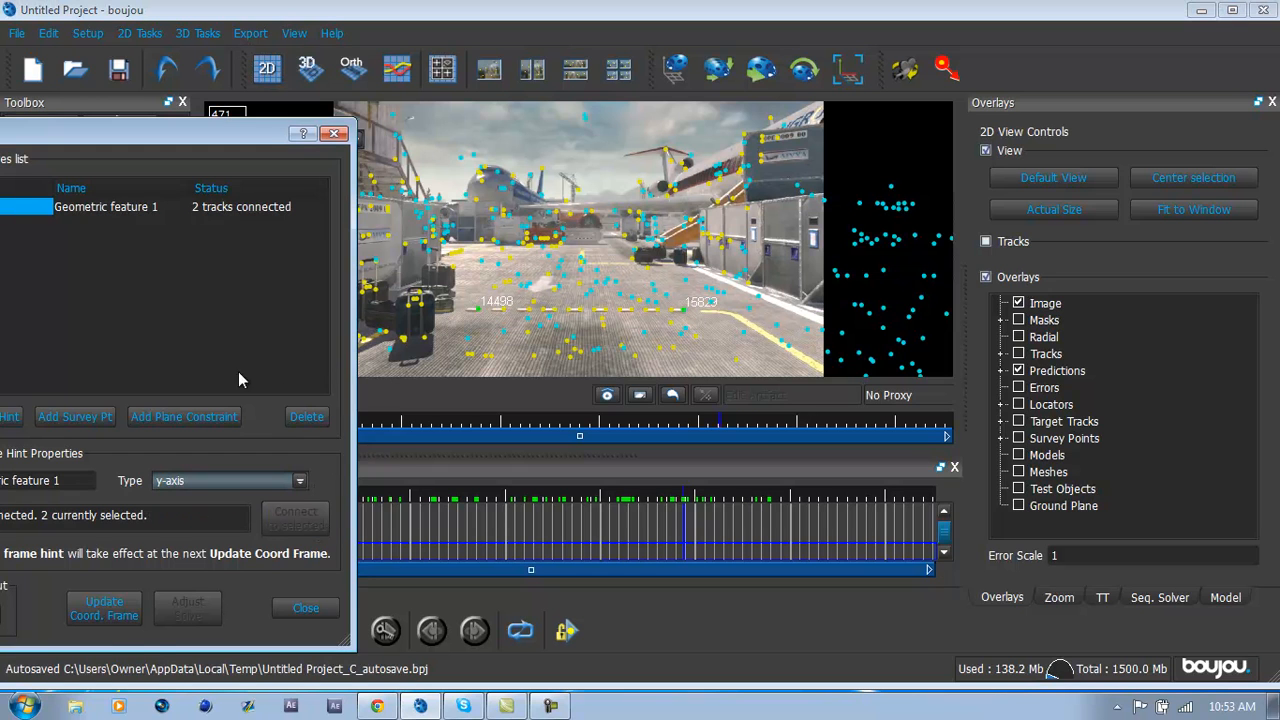
Step: Add an x-axis coordinate frame hint connected to two predictions along the vertical edge of the dark container at frame 182
left_click_drag(205, 140, 453, 124)
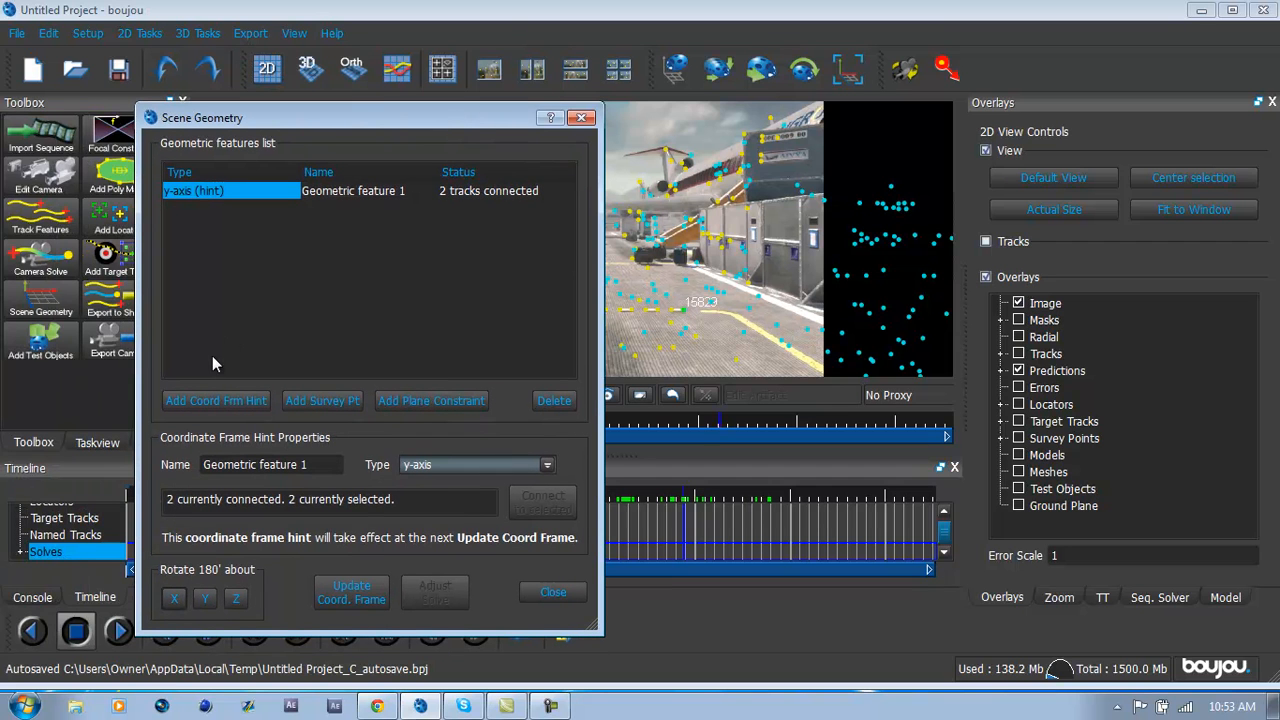
left_click(191, 404)
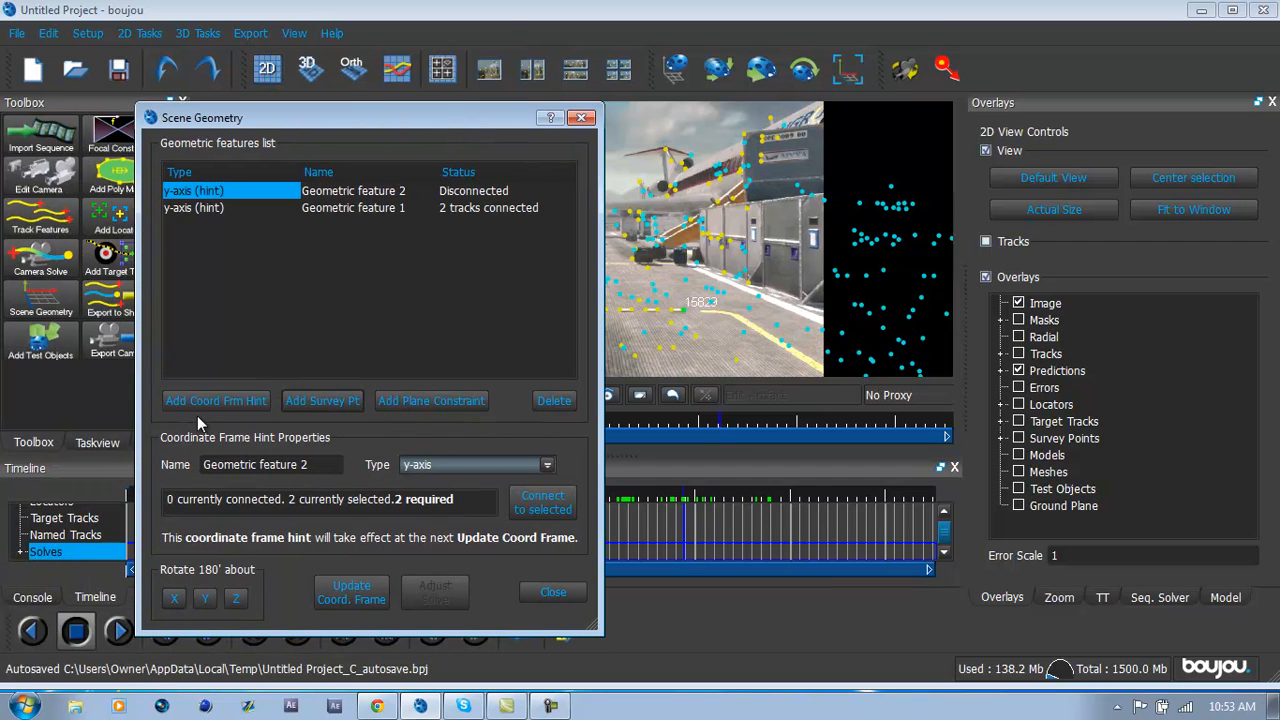
left_click(480, 465)
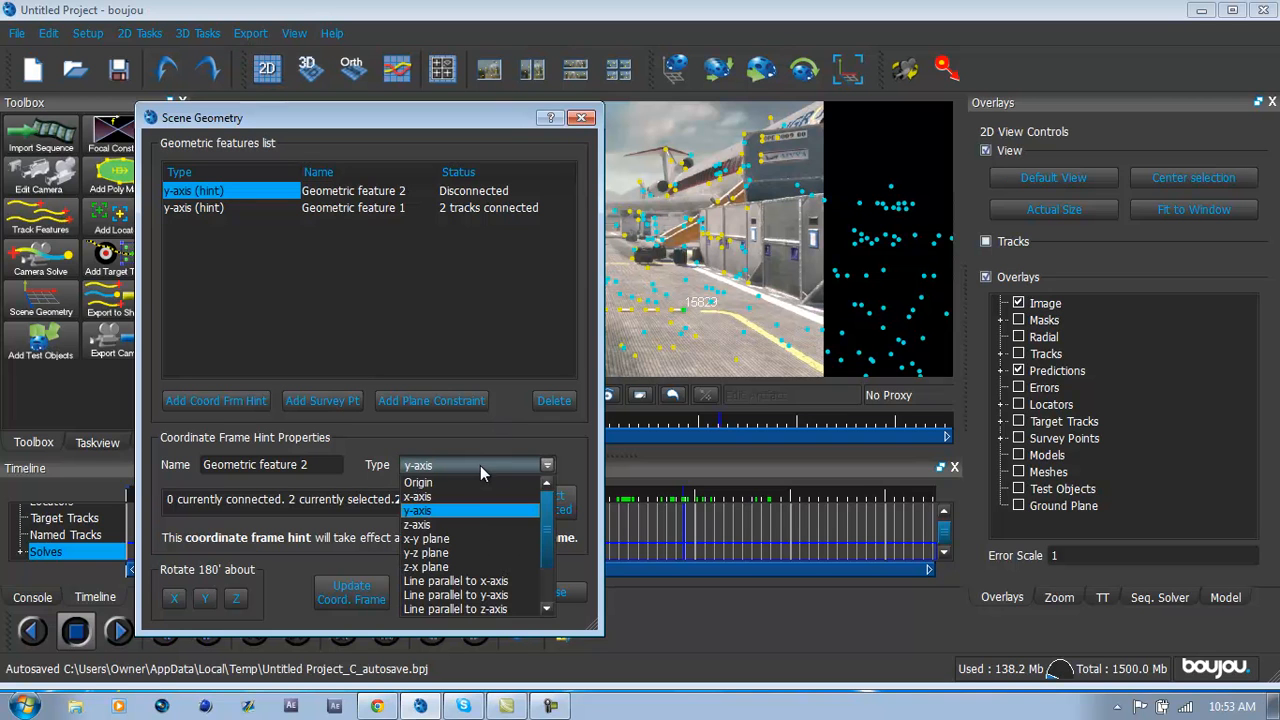
left_click(468, 496)
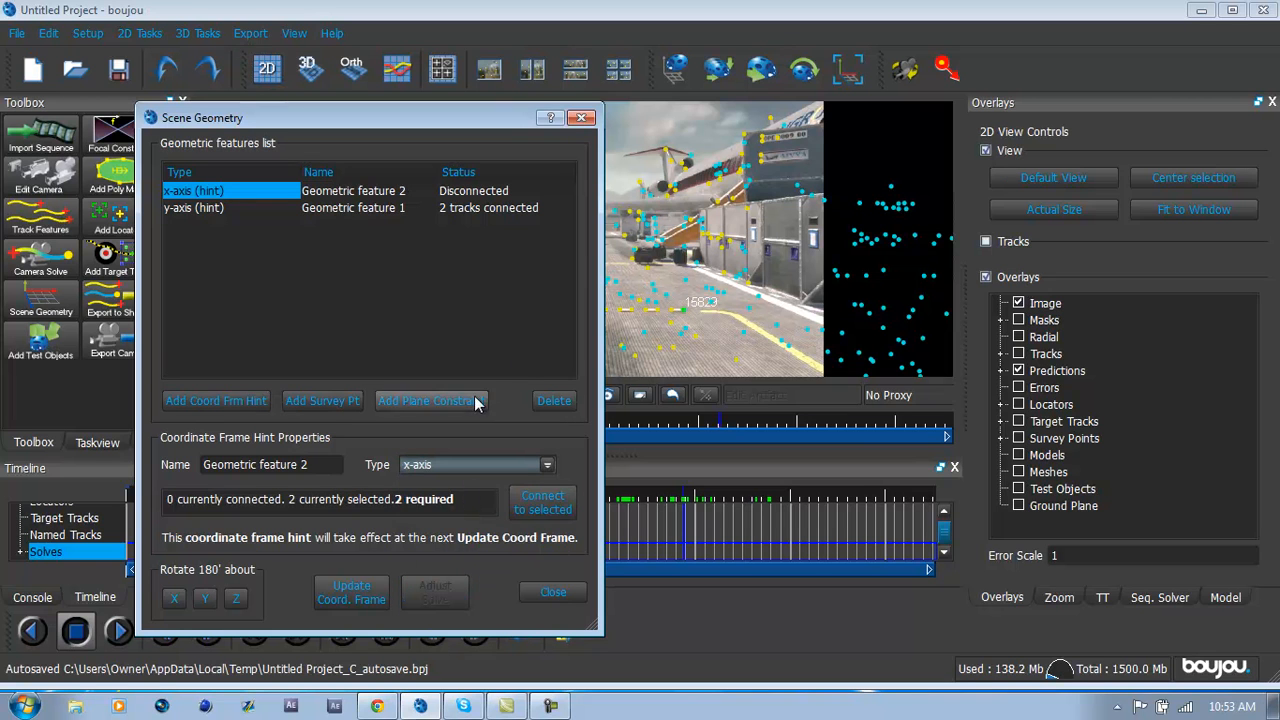
left_click_drag(470, 120, 131, 162)
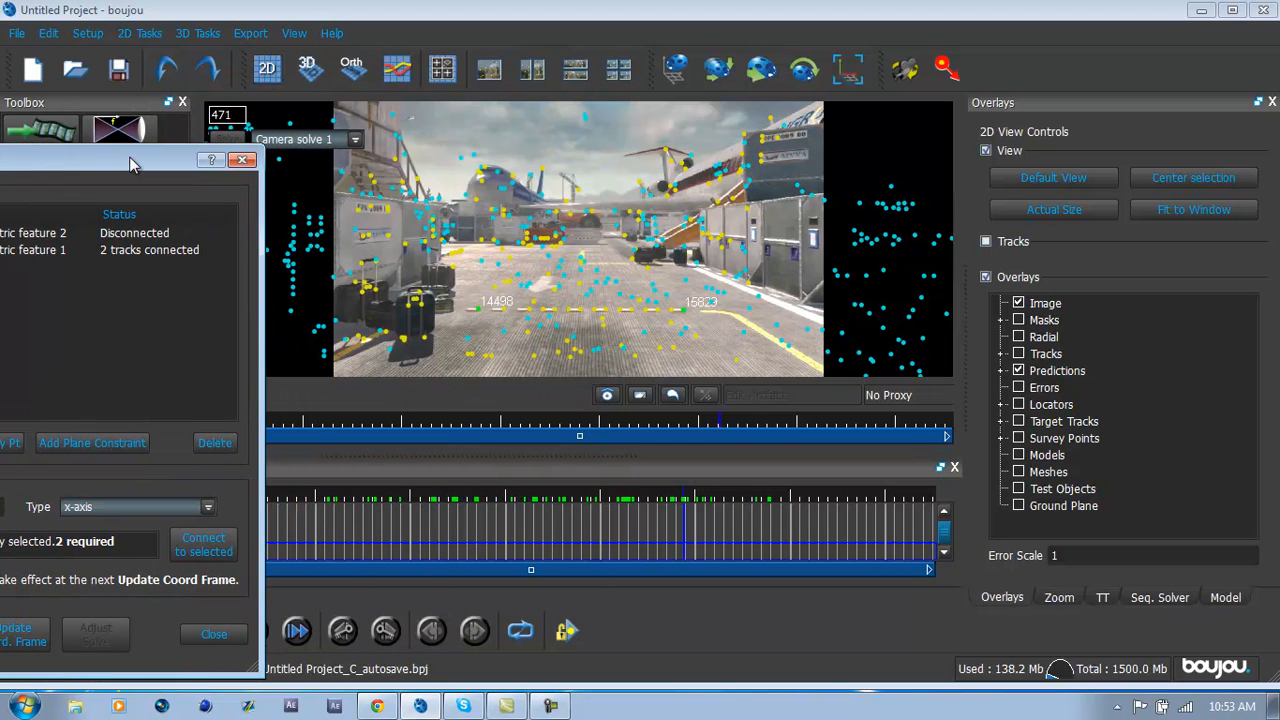
left_click_drag(529, 512, 343, 518)
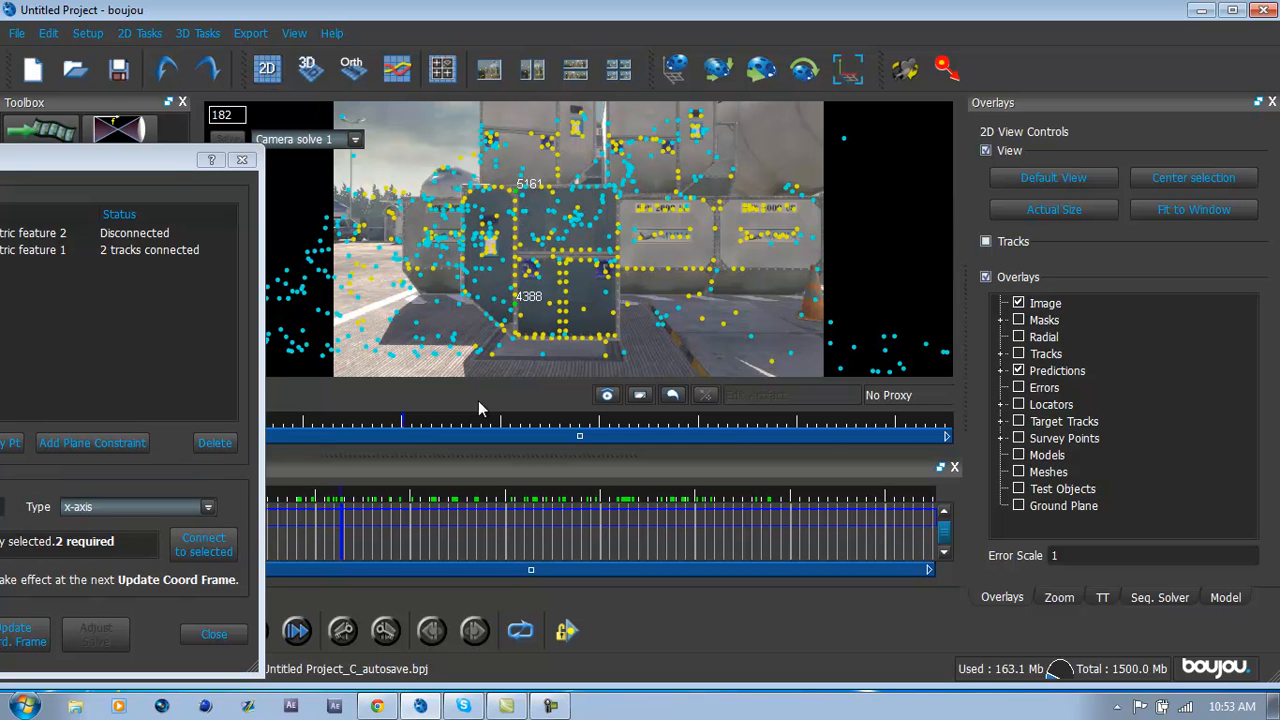
left_click(218, 536)
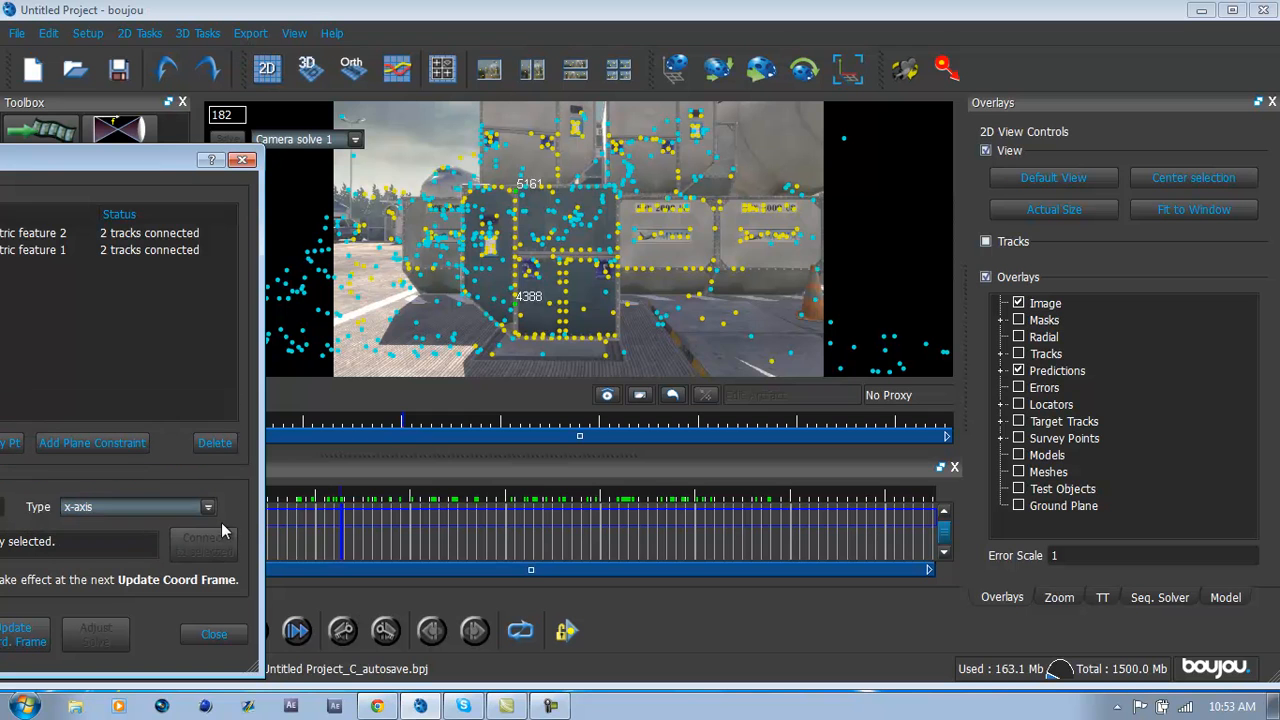
Step: Add a z-axis coordinate frame hint connected to a far and a near prediction on the tarmac at frame 483, and update the coordinate frame
left_click_drag(161, 168, 540, 150)
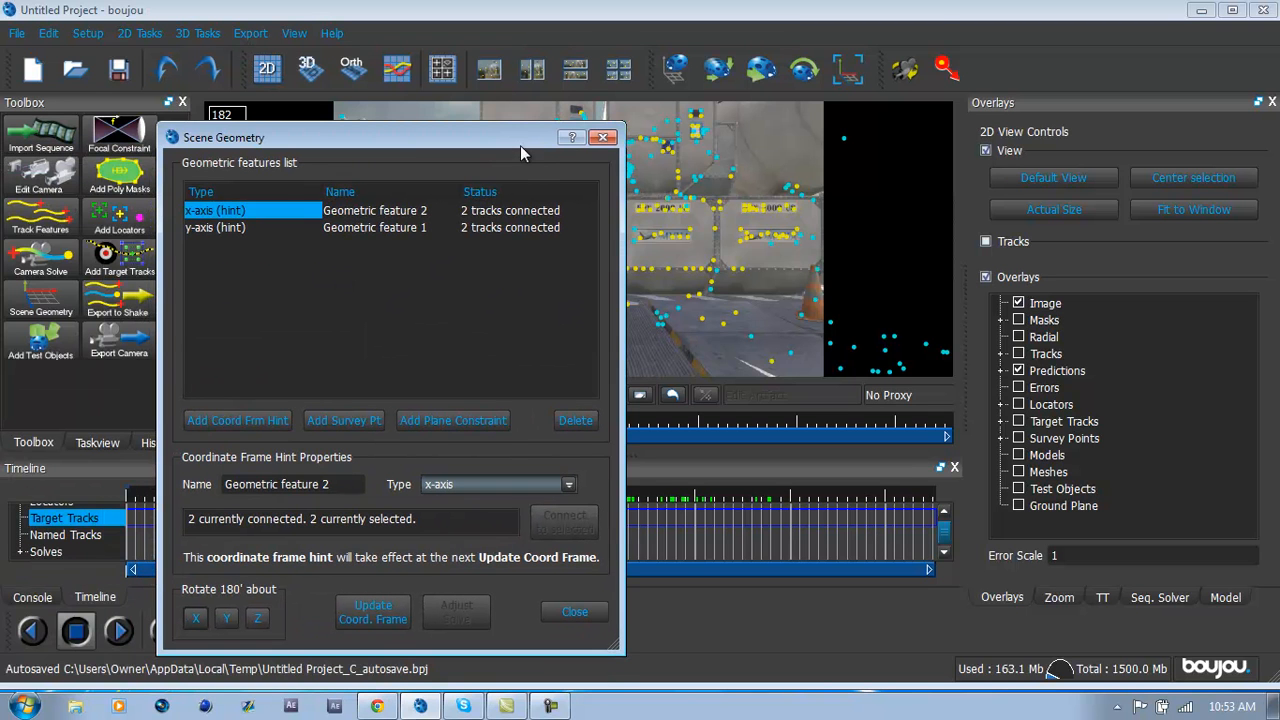
left_click(282, 421)
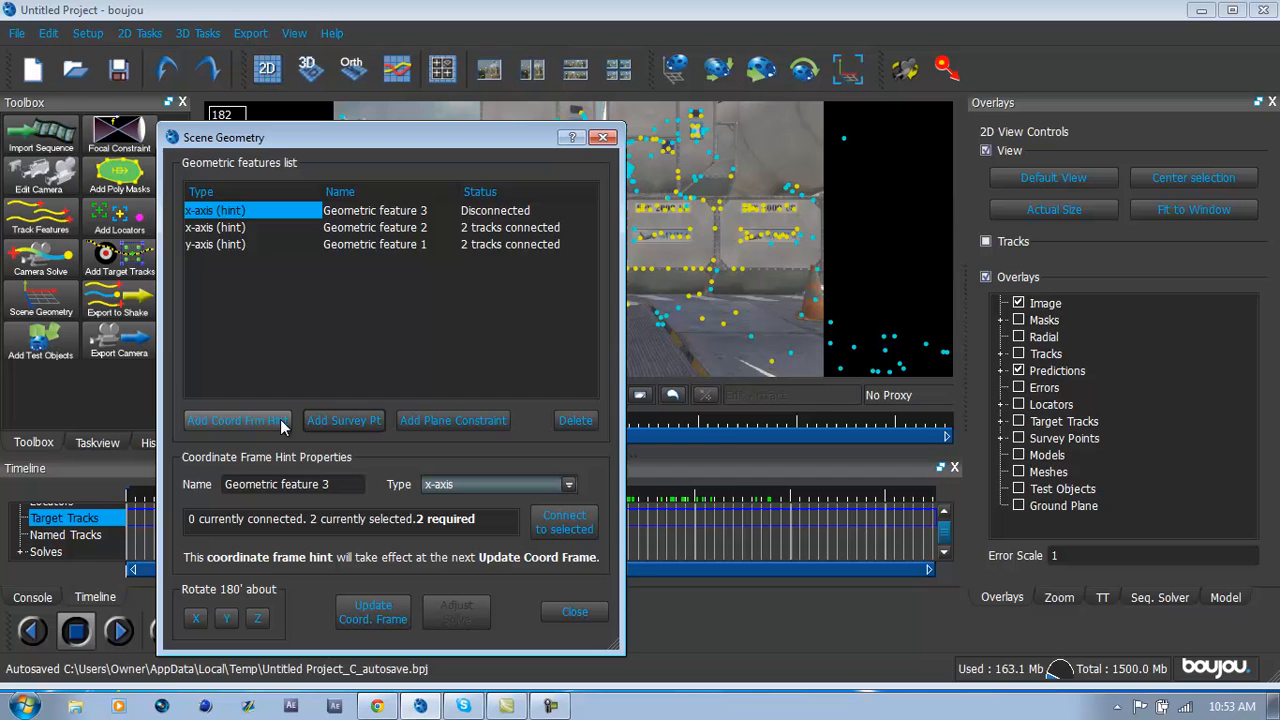
left_click(492, 488)
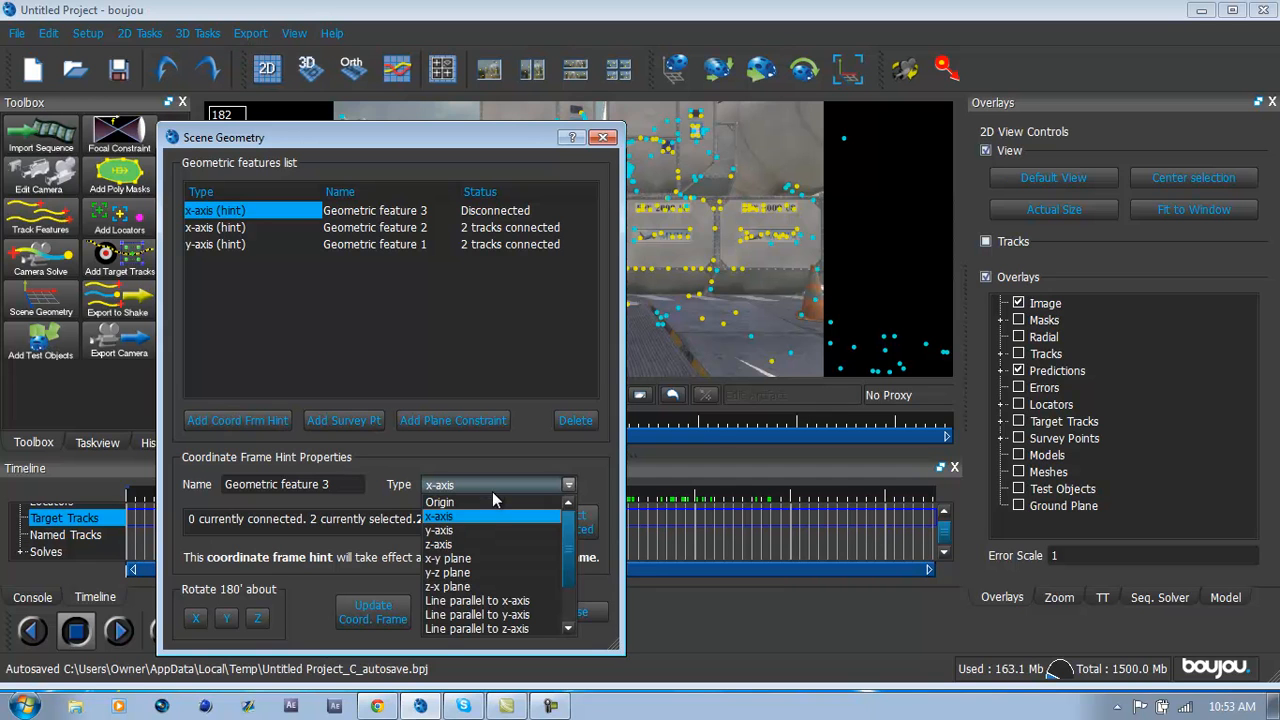
left_click(446, 545)
left_click_drag(472, 143, 56, 146)
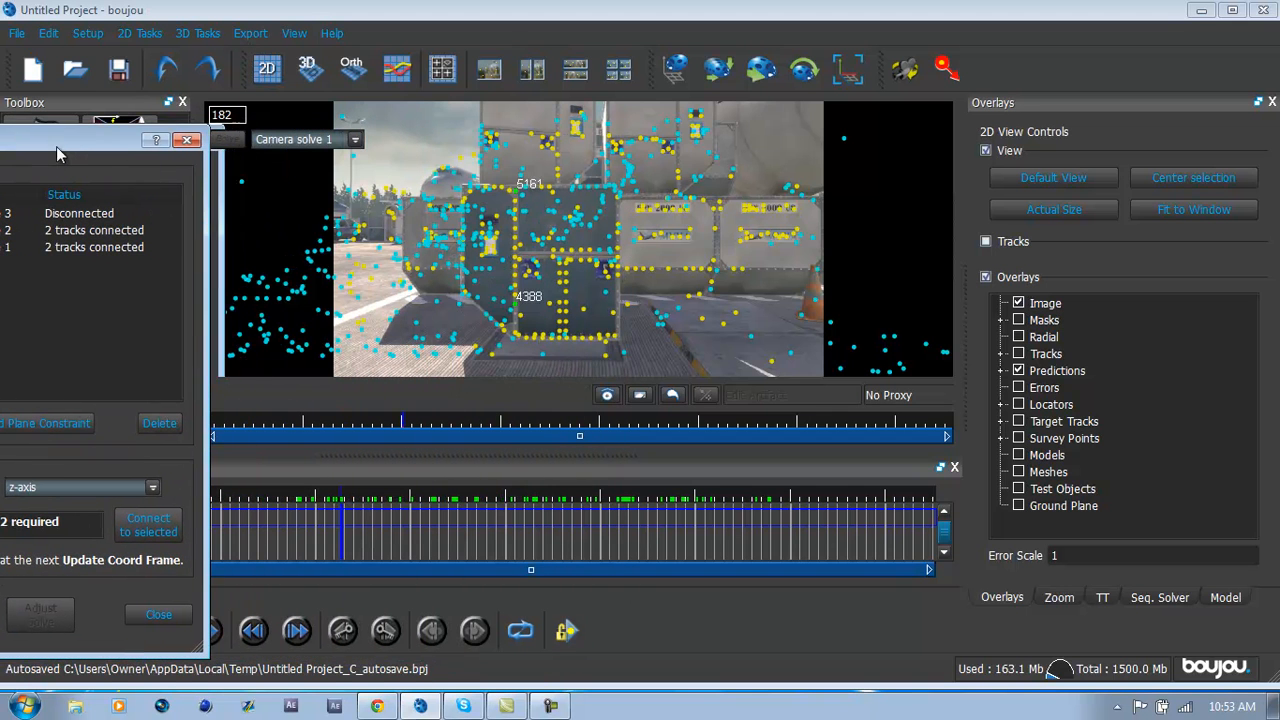
left_click_drag(362, 518, 591, 548)
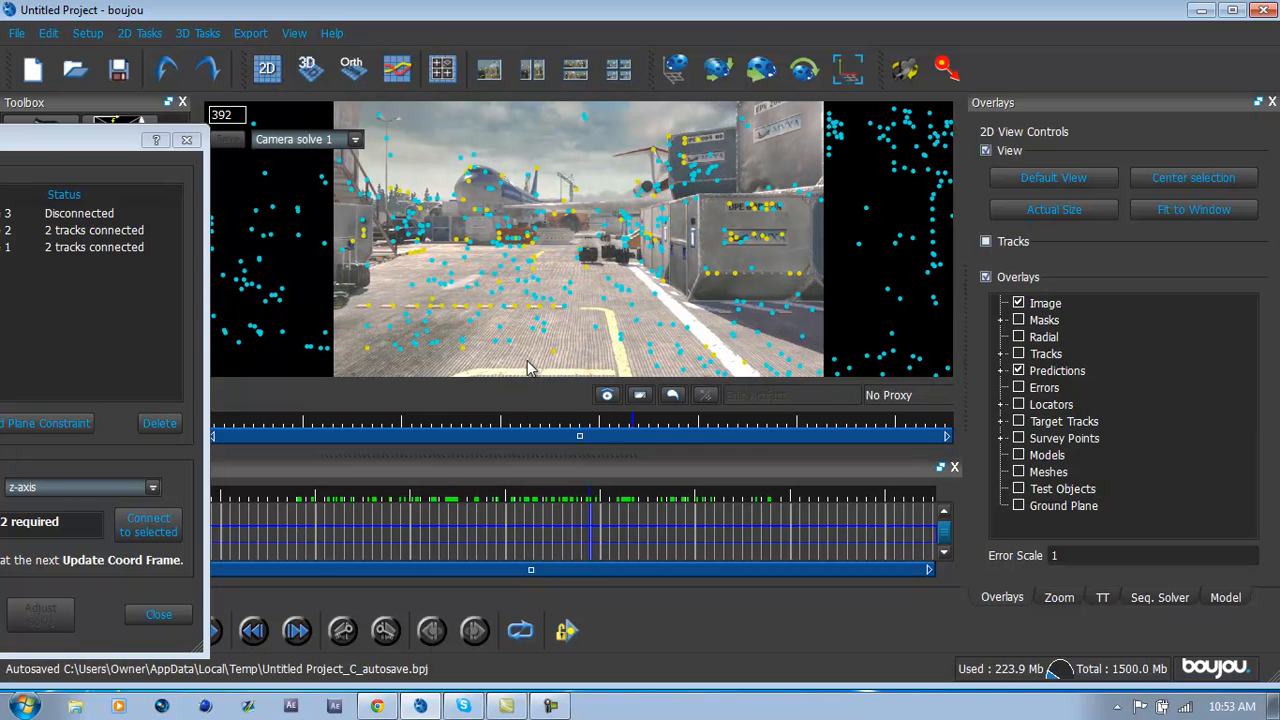
left_click_drag(587, 515, 699, 529)
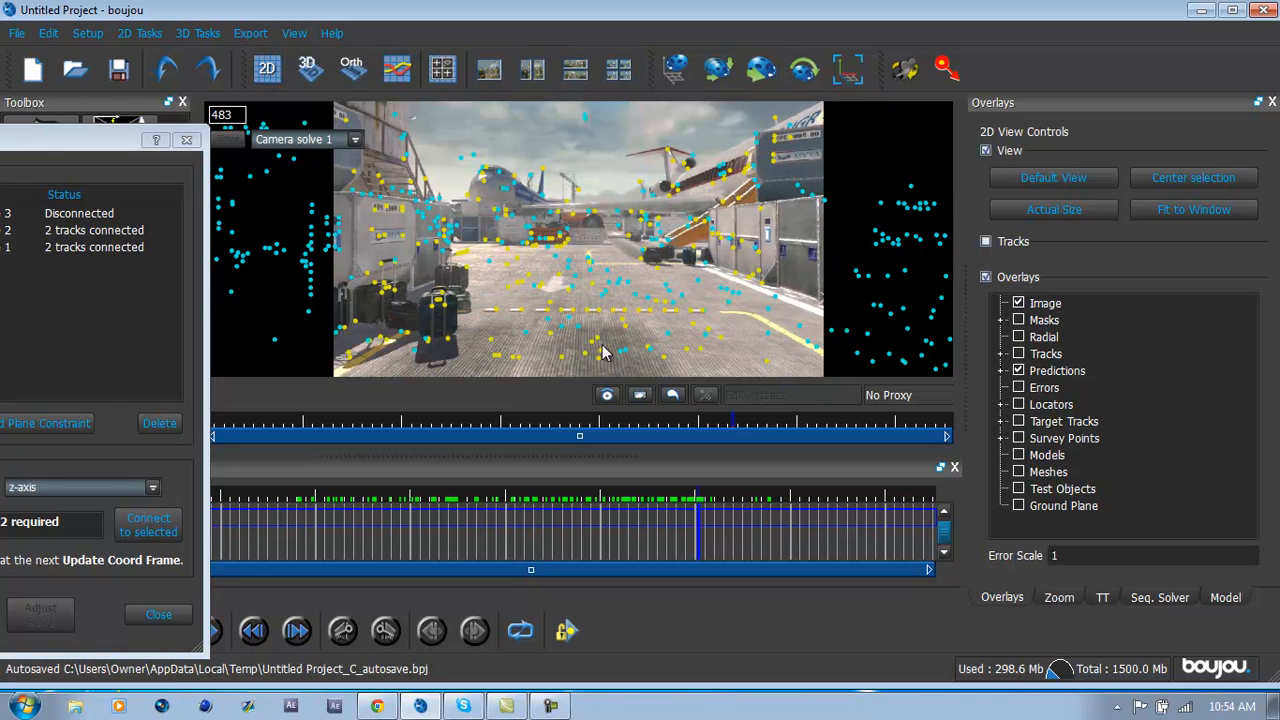
mouse_move(598, 322)
left_click(142, 525)
left_click_drag(96, 149, 470, 145)
left_click(350, 612)
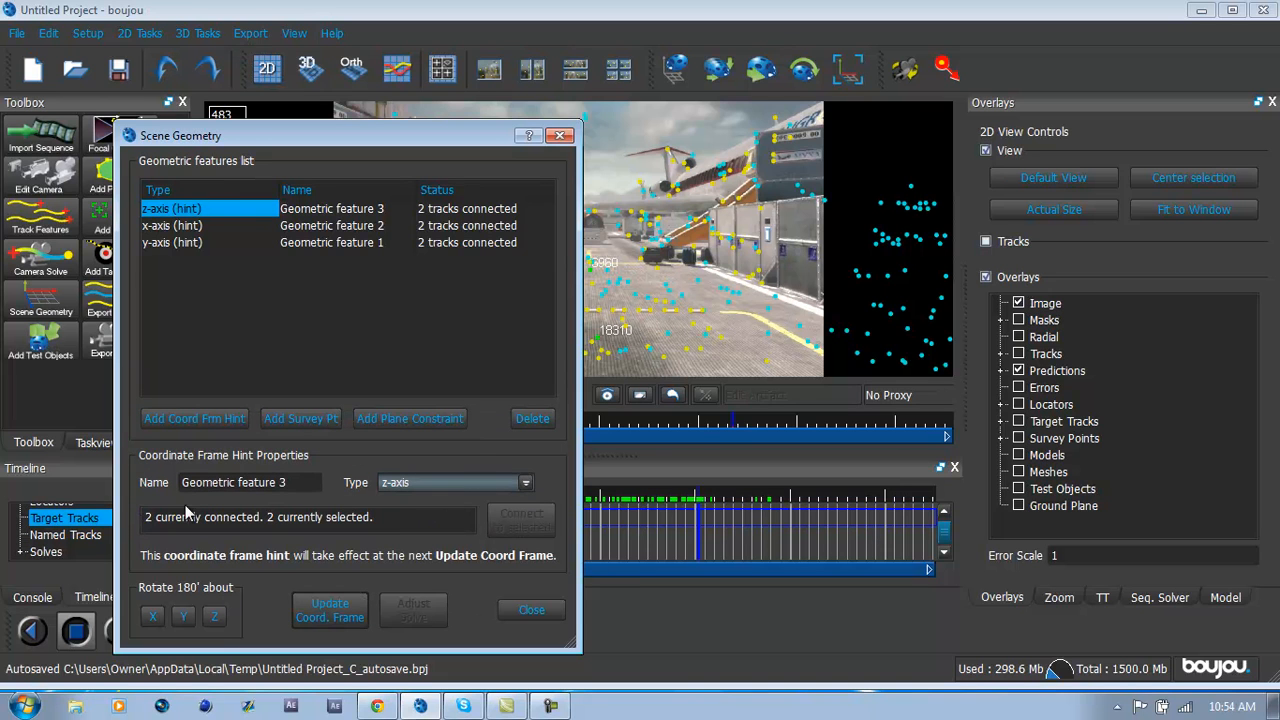
Step: Add an Origin coordinate frame hint connected to prediction 13094 on the tarmac at frame 483, and close Scene Geometry
left_click(213, 424)
left_click(460, 483)
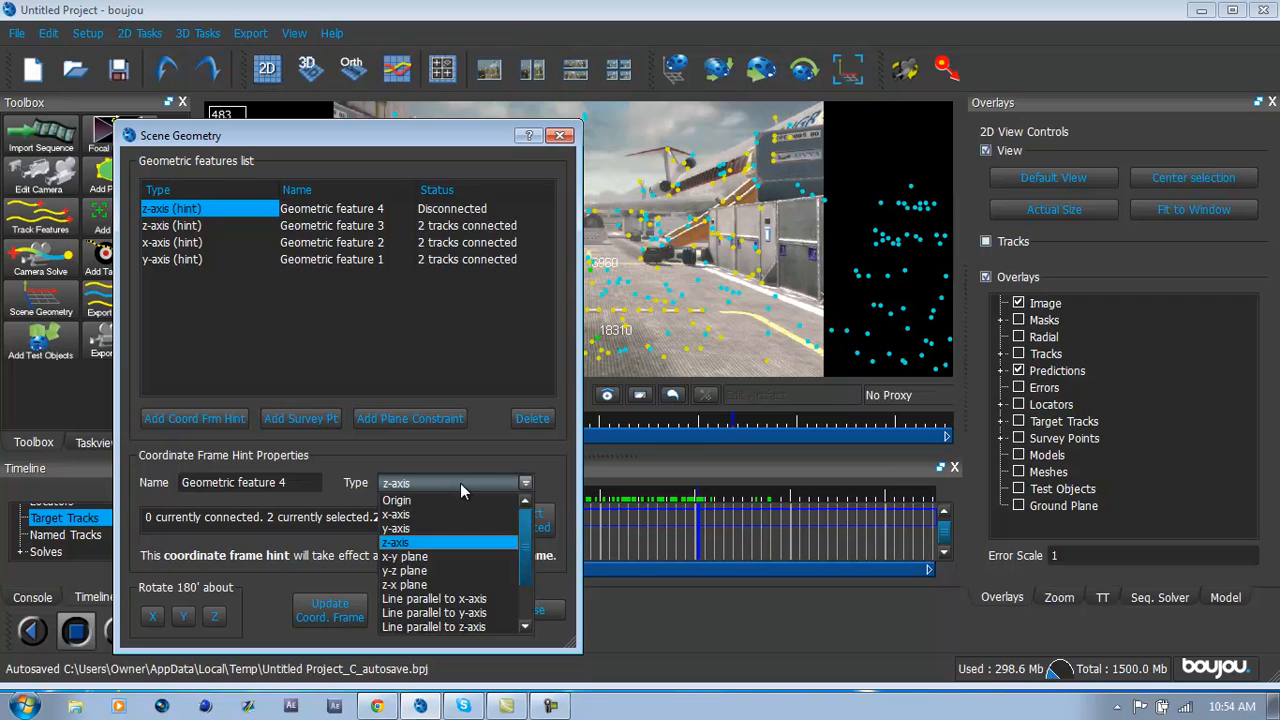
left_click(453, 500)
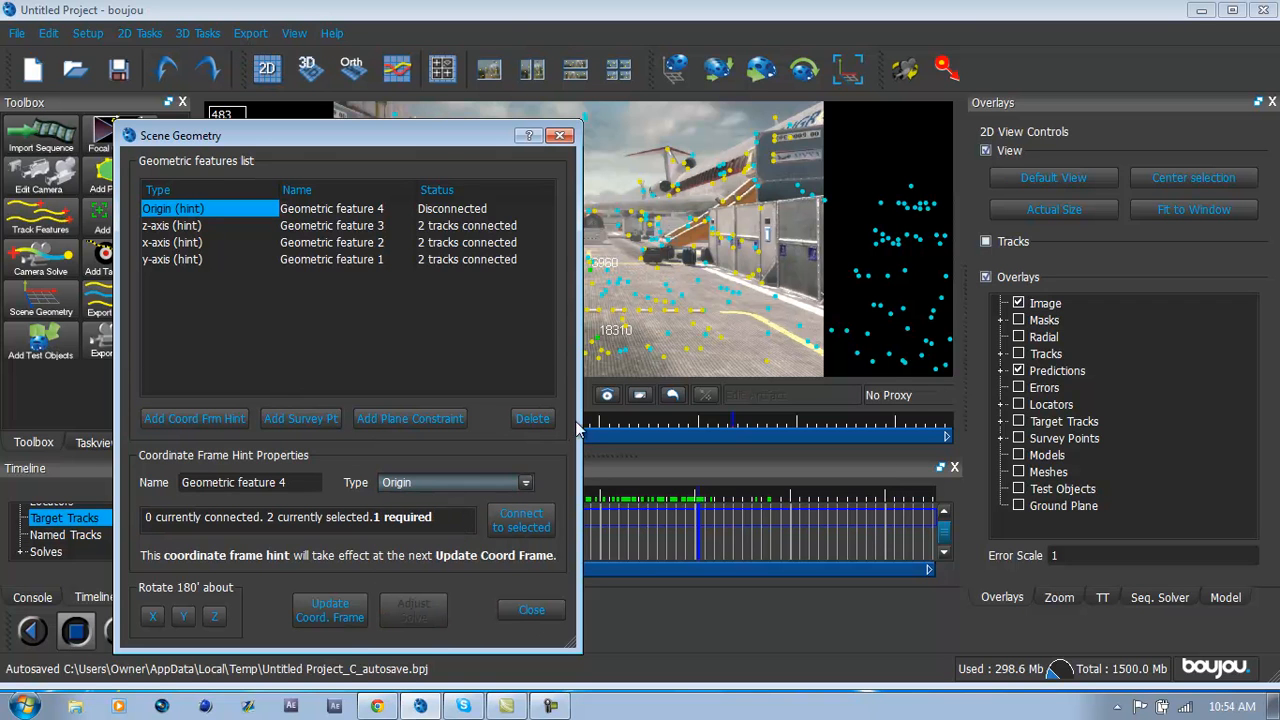
left_click_drag(301, 143, 133, 196)
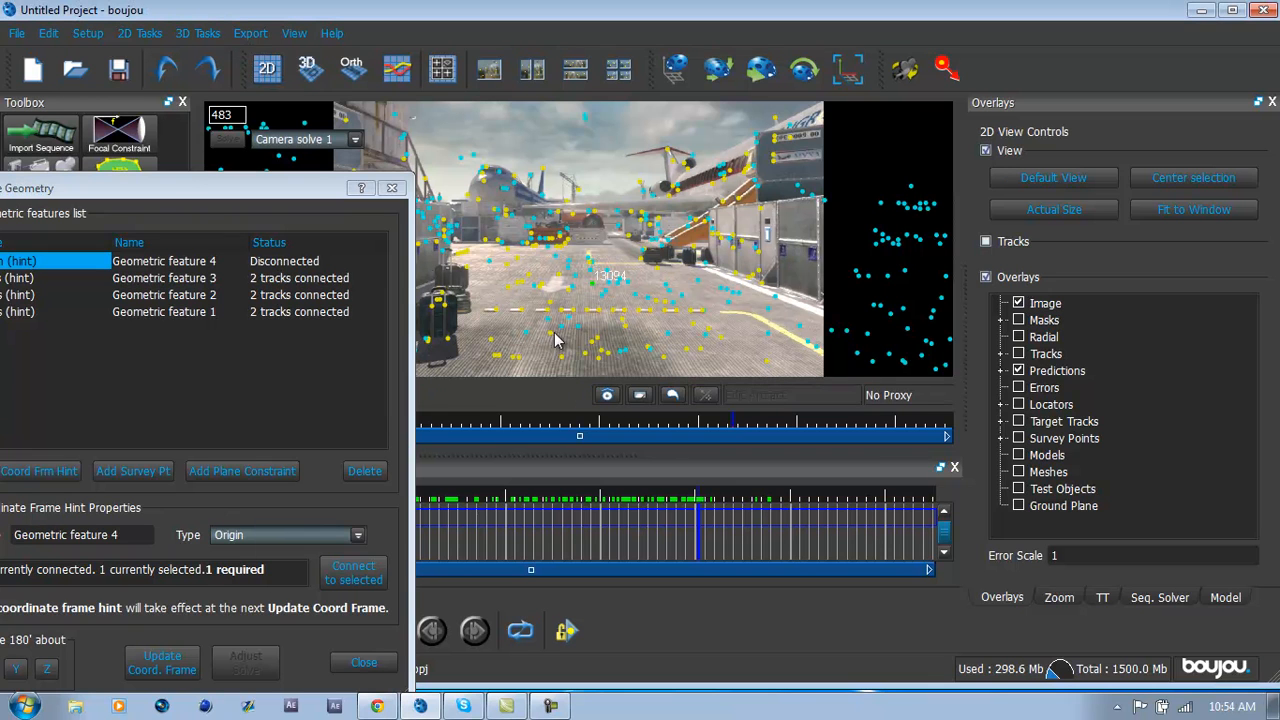
left_click(336, 580)
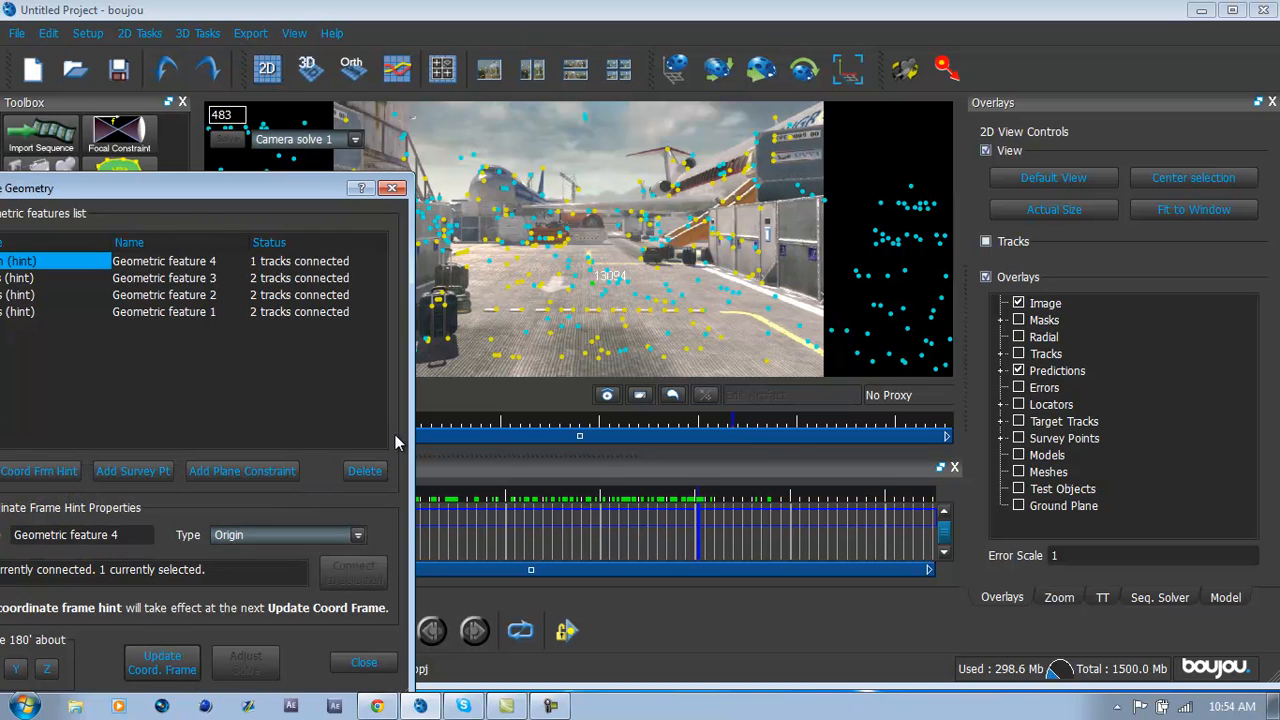
left_click(360, 662)
mouse_move(683, 471)
left_mouse_down()
mouse_move(537, 474)
mouse_move(689, 477)
mouse_move(665, 476)
left_mouse_up()
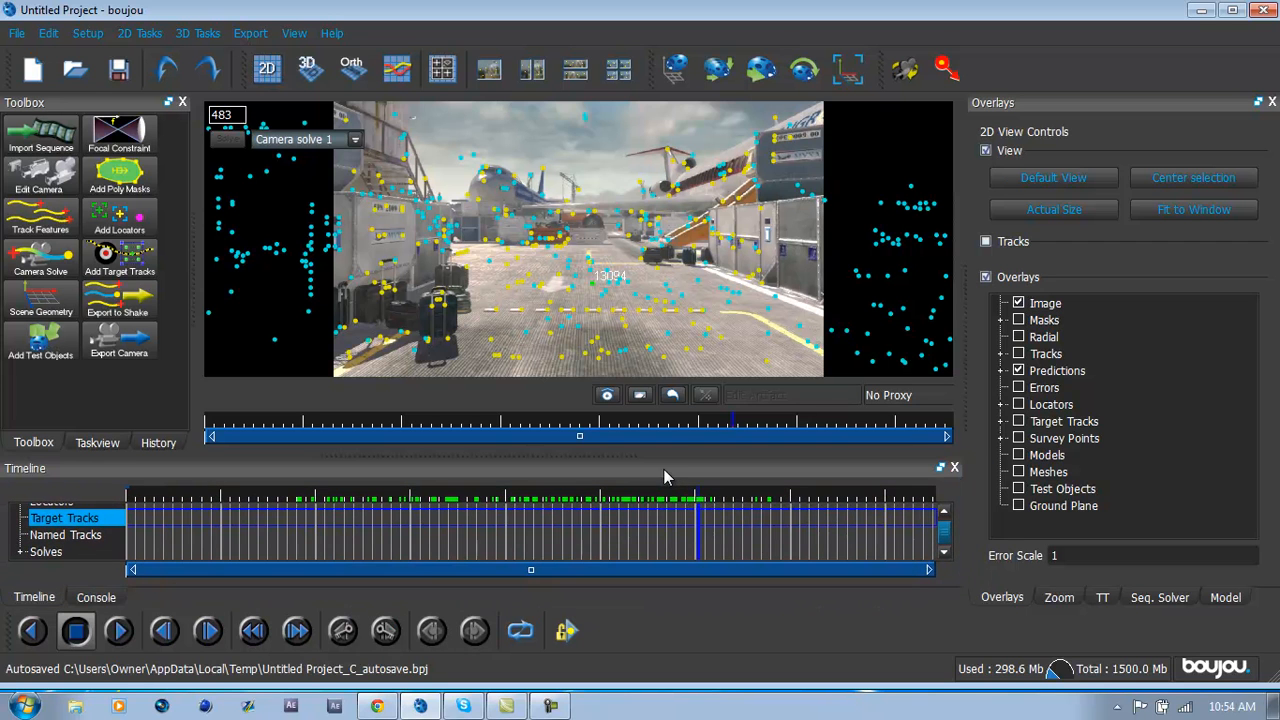
Step: Add a solid Ladybird test object with no alignment at frame 433 and check its orientation over neighbouring frames
left_click(575, 548)
left_click_drag(468, 550, 640, 548)
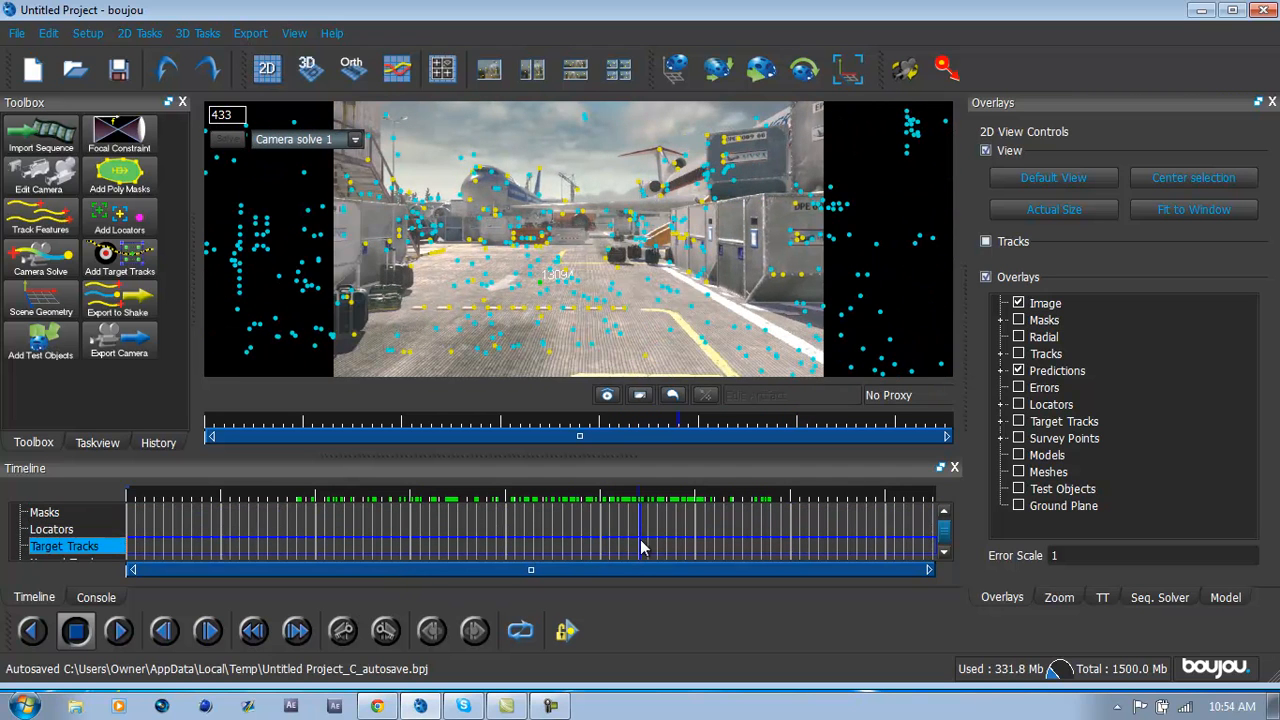
left_click(40, 343)
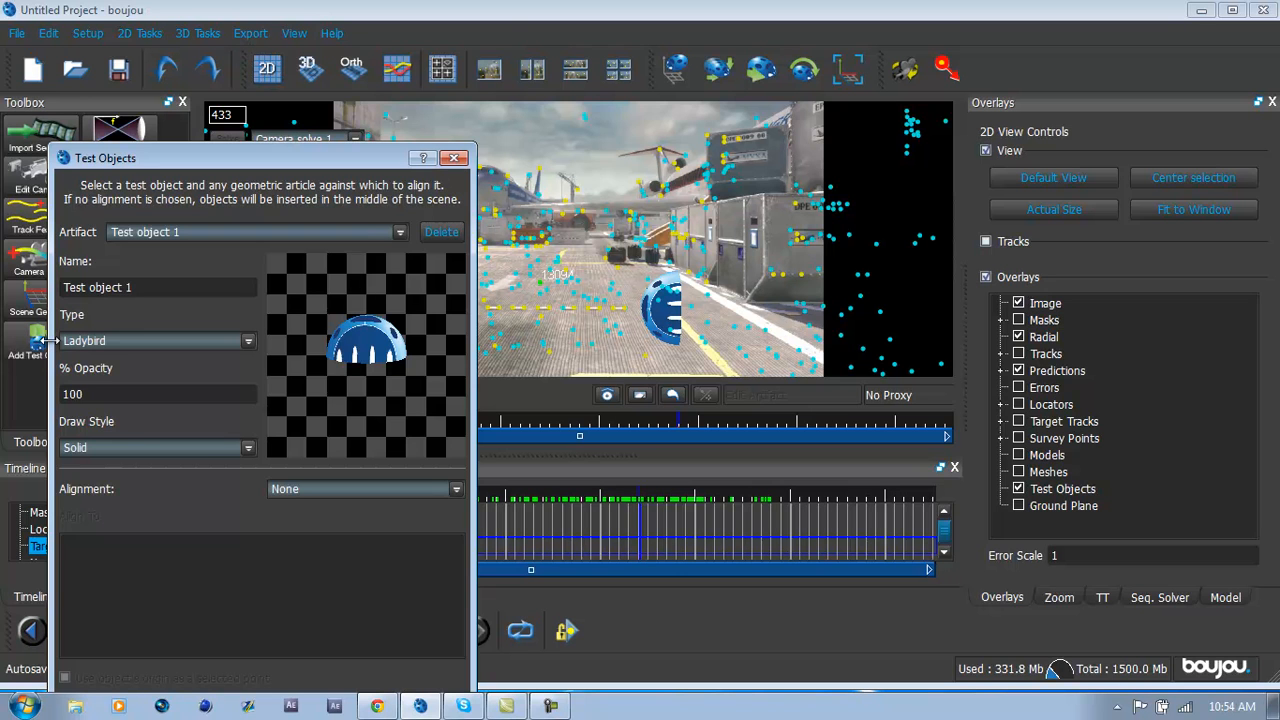
left_click(455, 159)
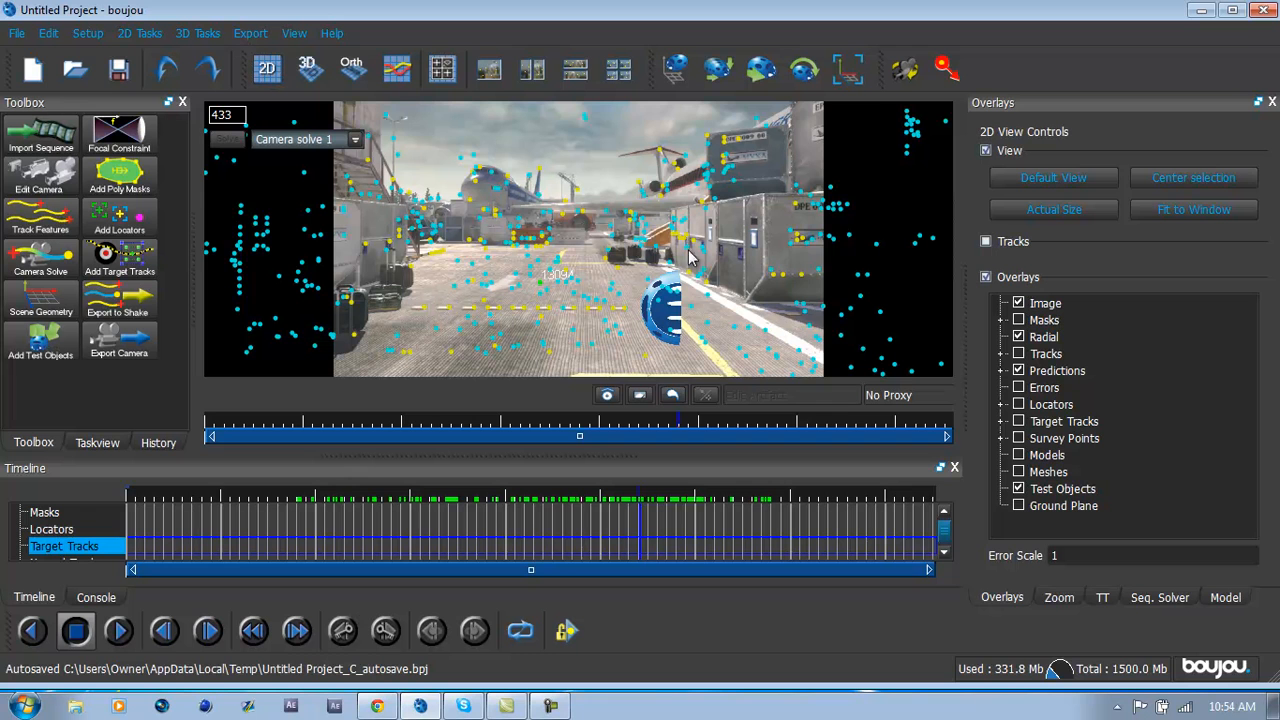
left_click_drag(609, 523, 492, 562)
left_click_drag(706, 566, 648, 540)
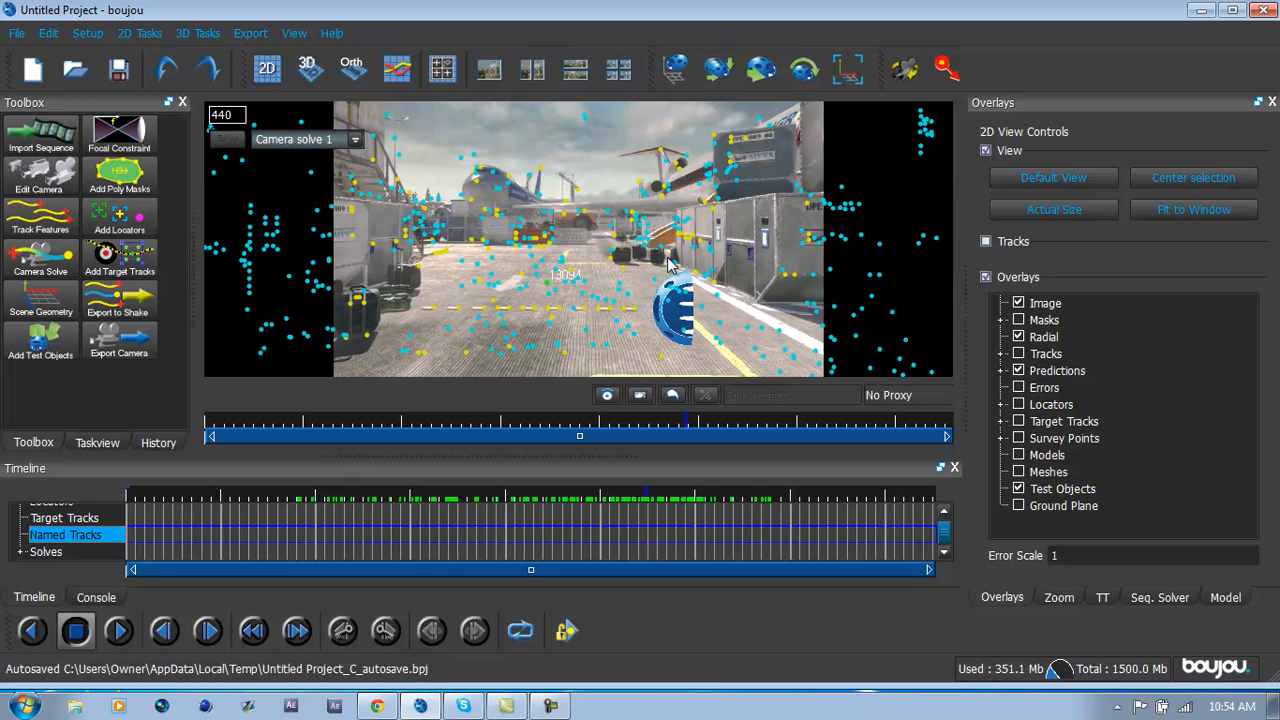
Step: Delete the Origin, x-axis and y-axis coordinate frame hints in Scene Geometry
left_click(24, 312)
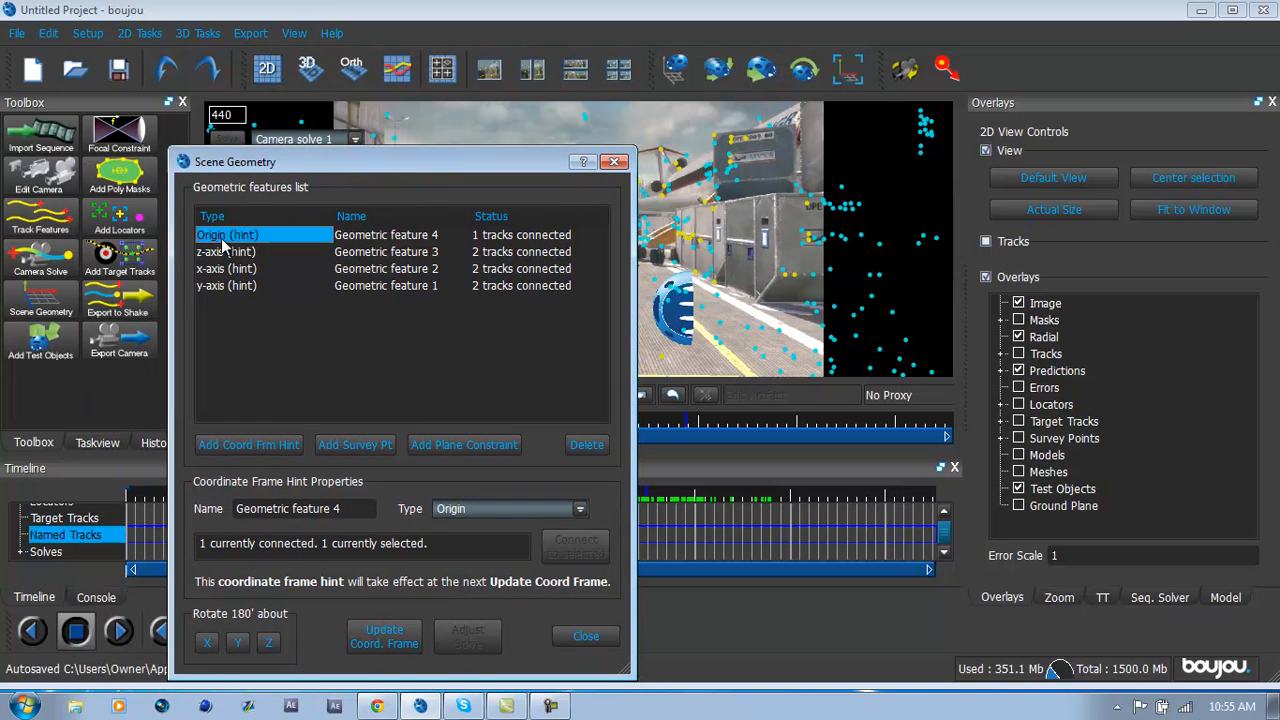
left_click(587, 444)
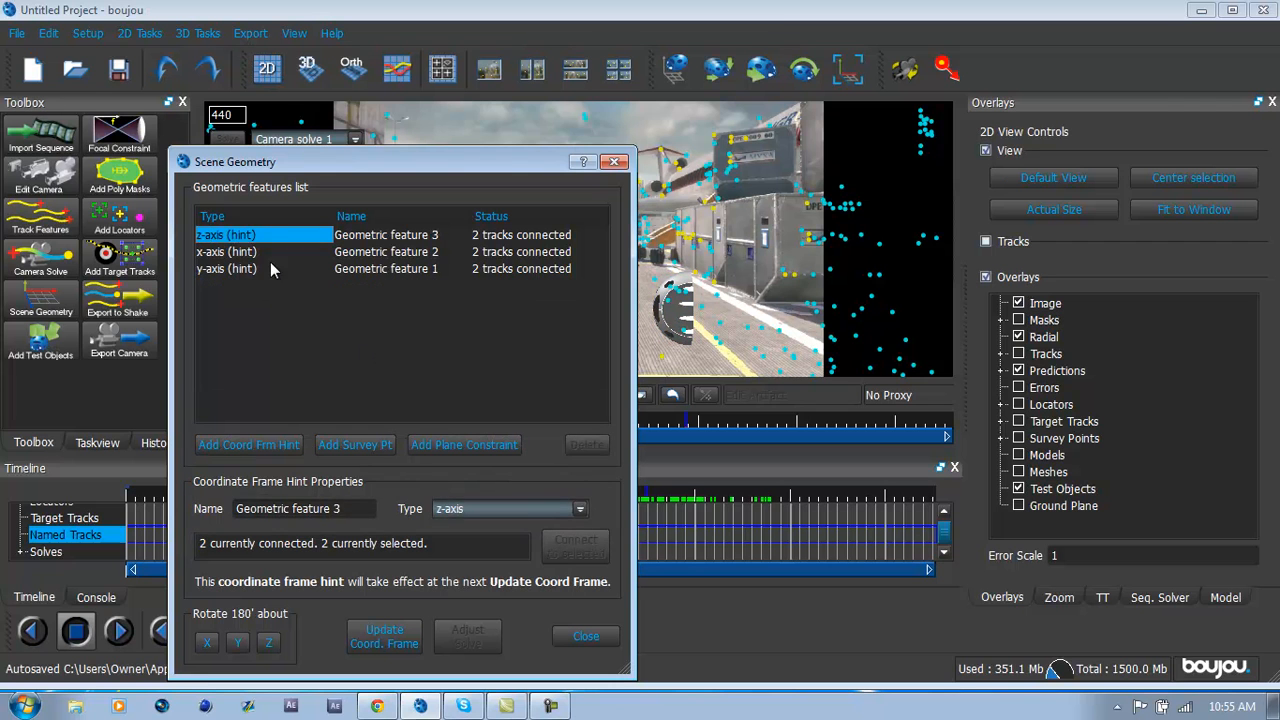
left_click_drag(377, 172, 88, 149)
left_click_drag(489, 520, 662, 530)
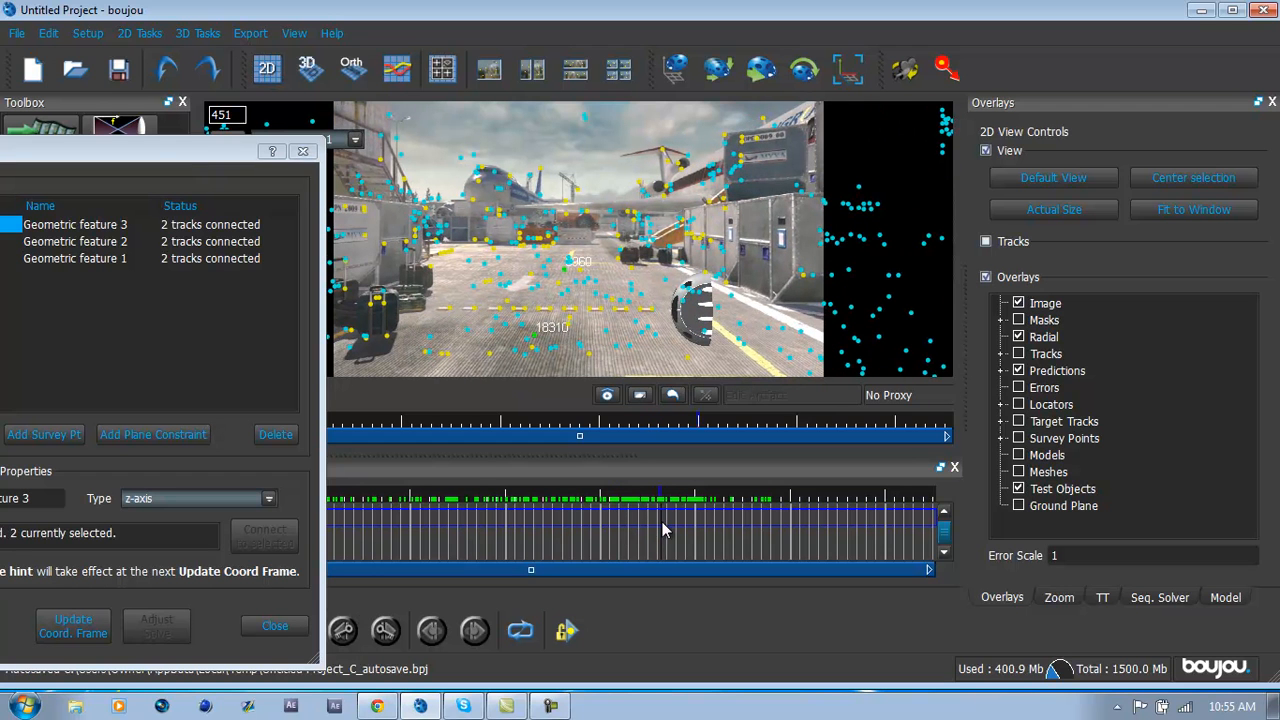
left_click(73, 242)
left_click_drag(100, 152, 424, 160)
left_click(497, 444)
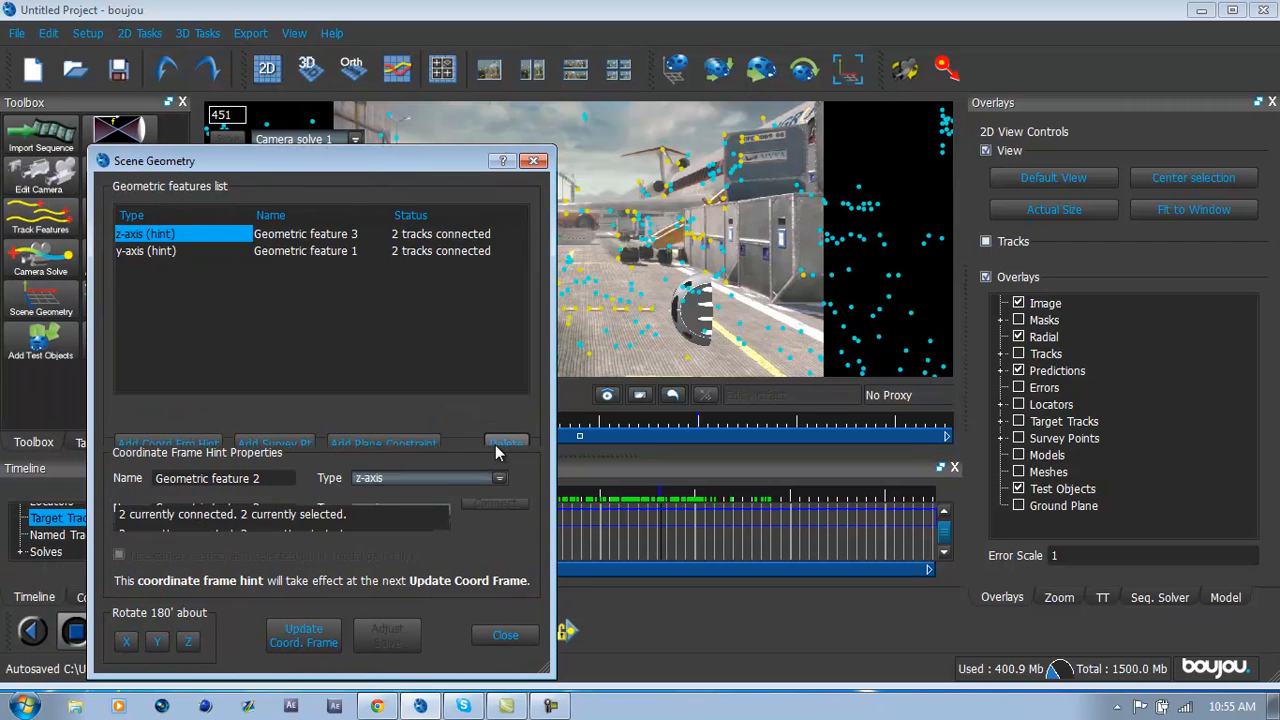
left_click(145, 251)
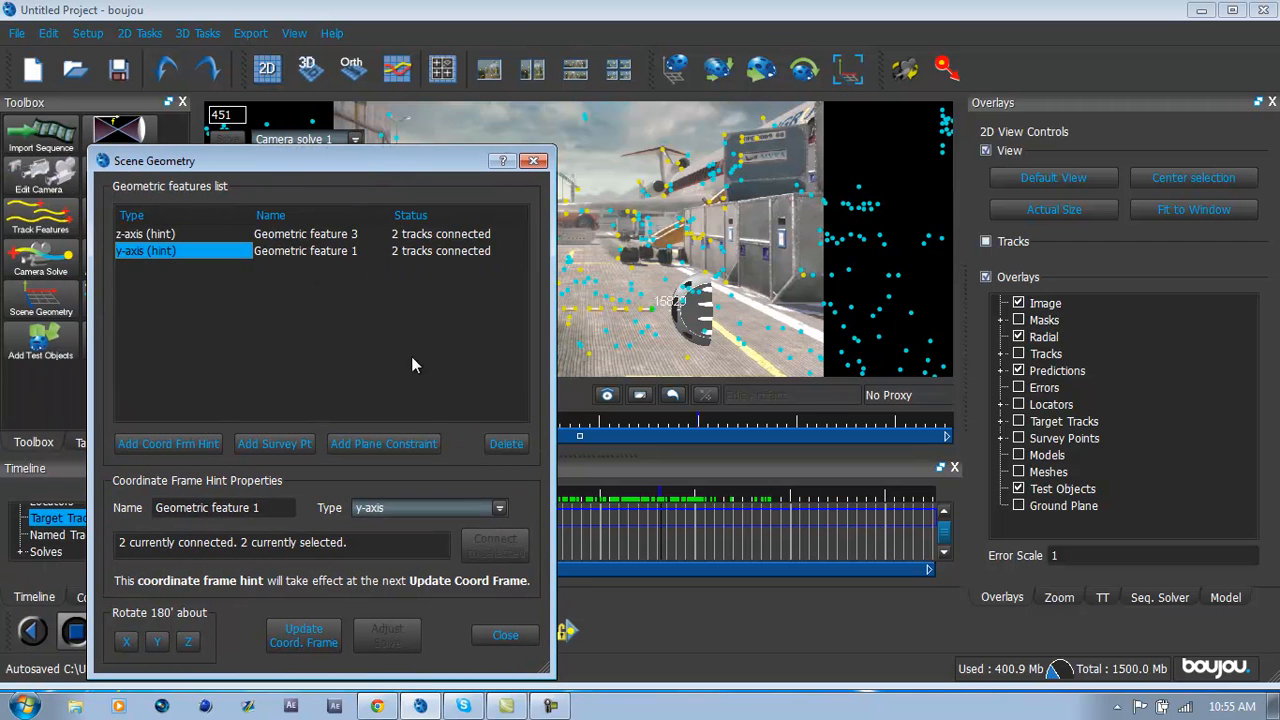
left_click(505, 444)
Step: Add a y-axis coordinate frame hint connected to predictions 5161 and 4388 along the dark container's vertical edge at frame 224
mouse_move(370, 162)
left_mouse_down()
mouse_move(164, 147)
mouse_move(152, 135)
mouse_move(349, 149)
left_mouse_up()
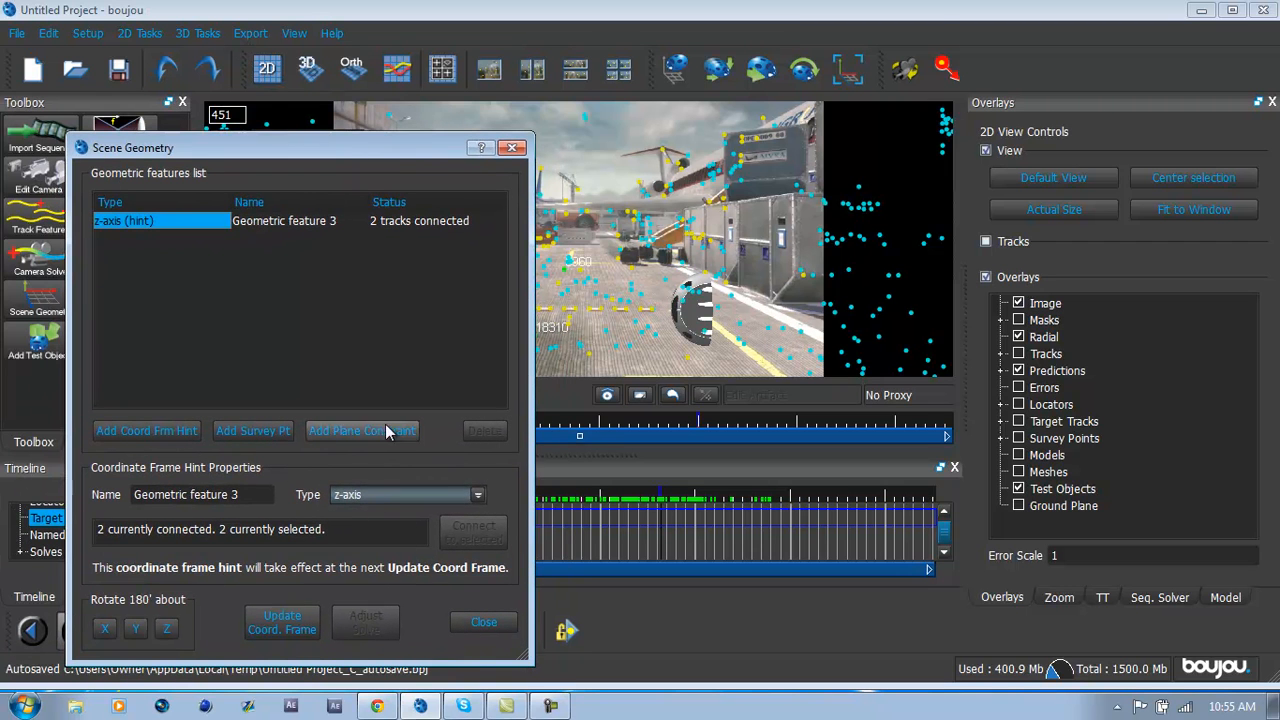
left_click(150, 430)
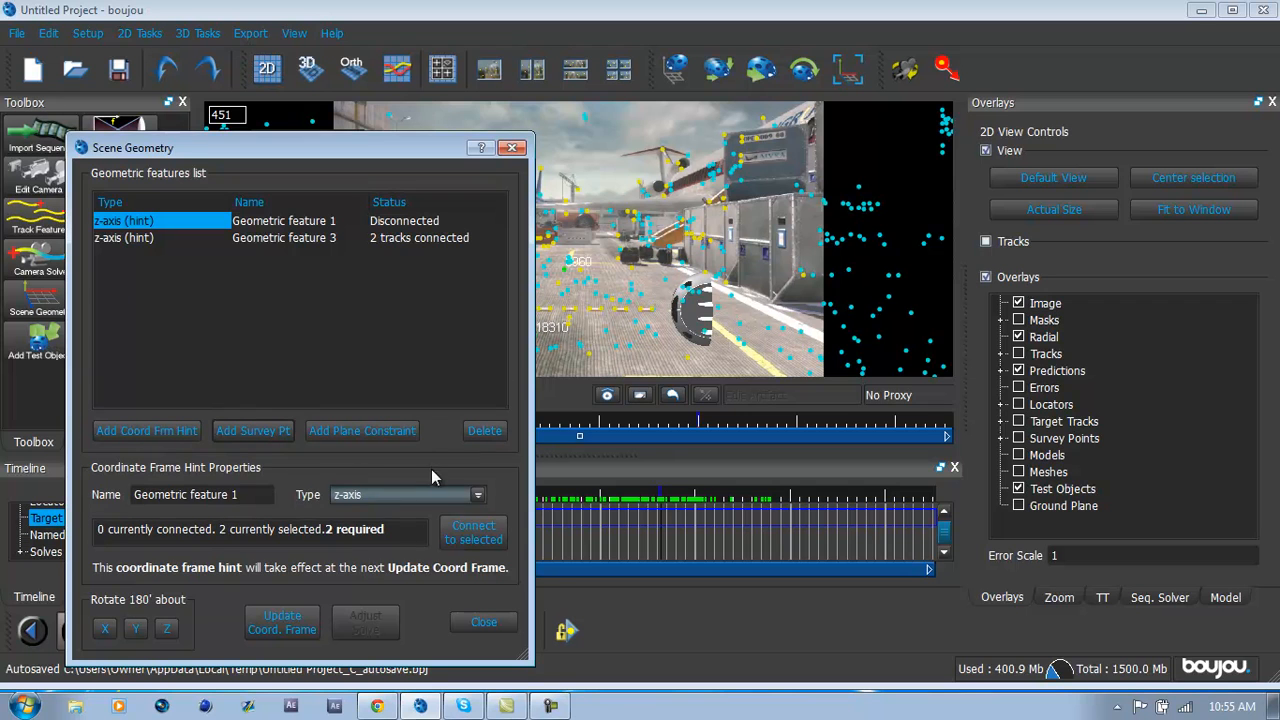
left_click(422, 494)
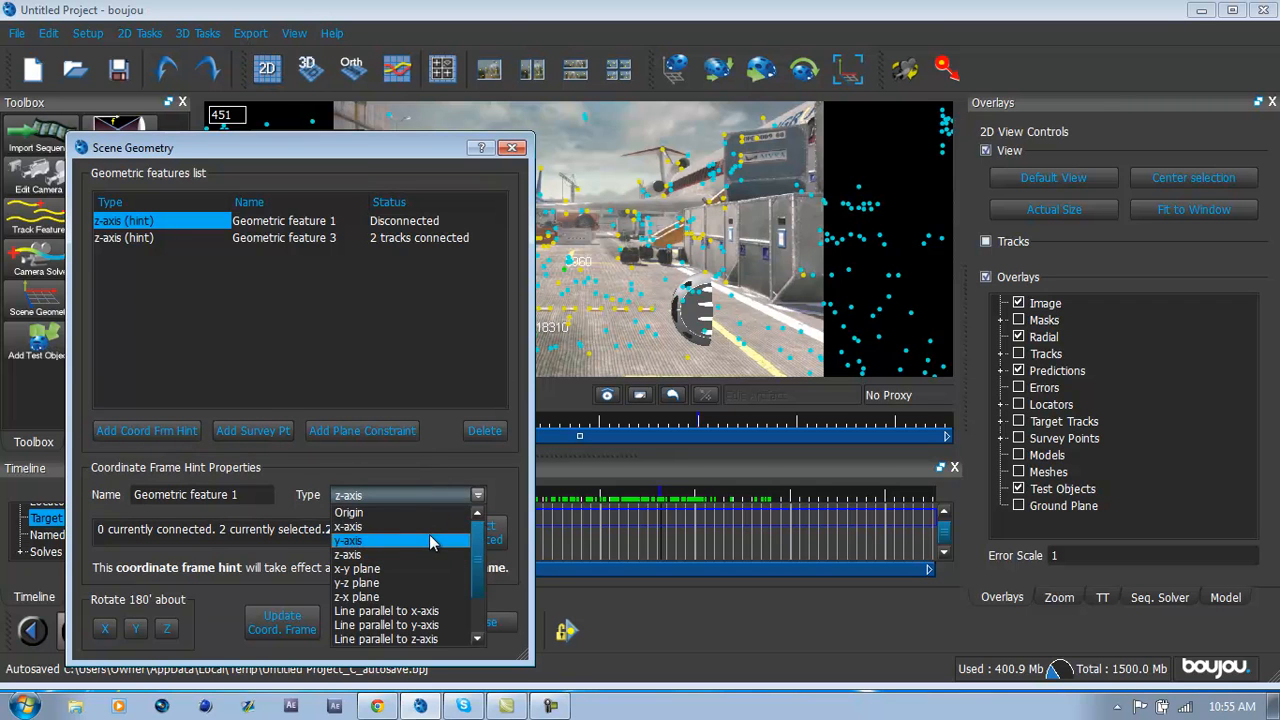
left_click(429, 535)
left_click(617, 556)
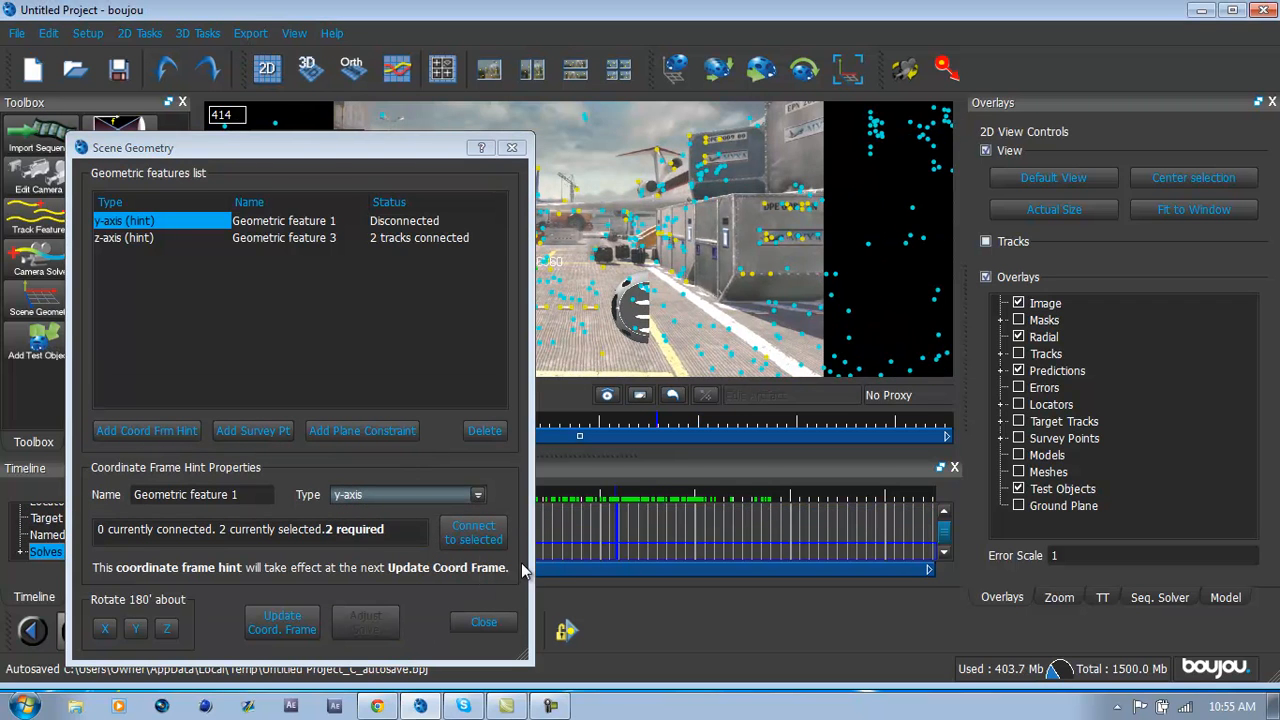
left_click(550, 520)
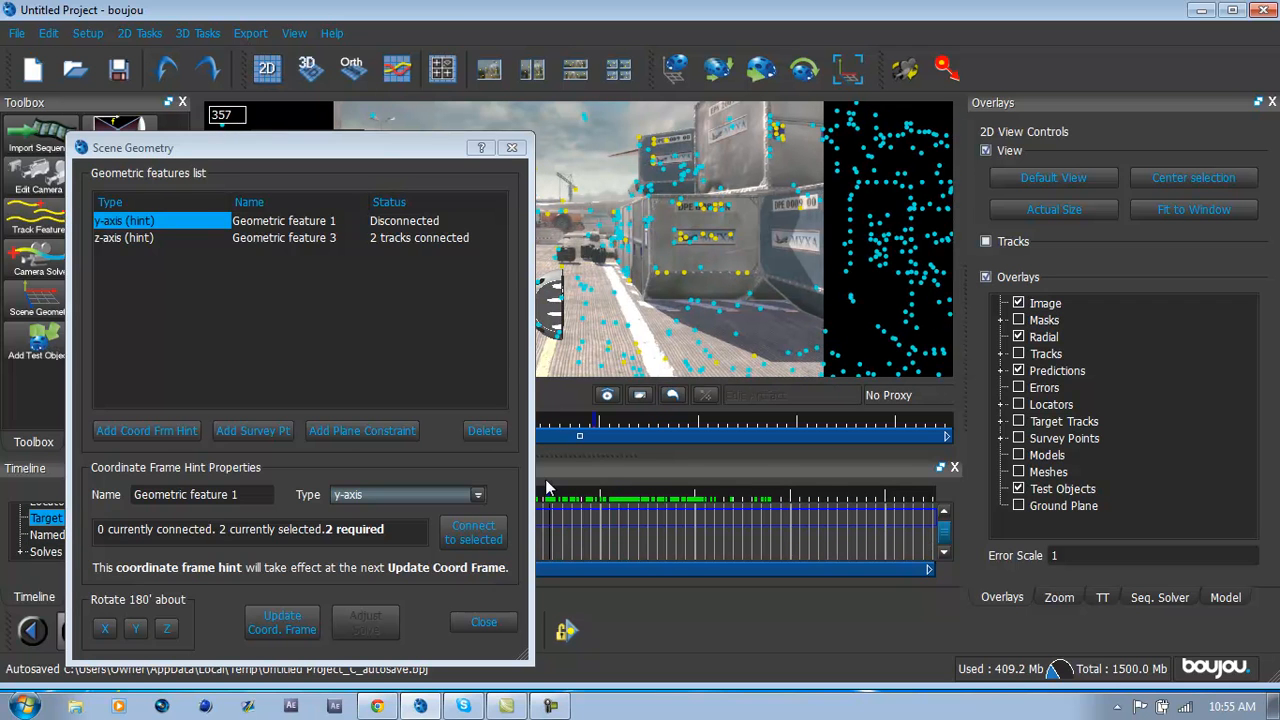
left_click(547, 300)
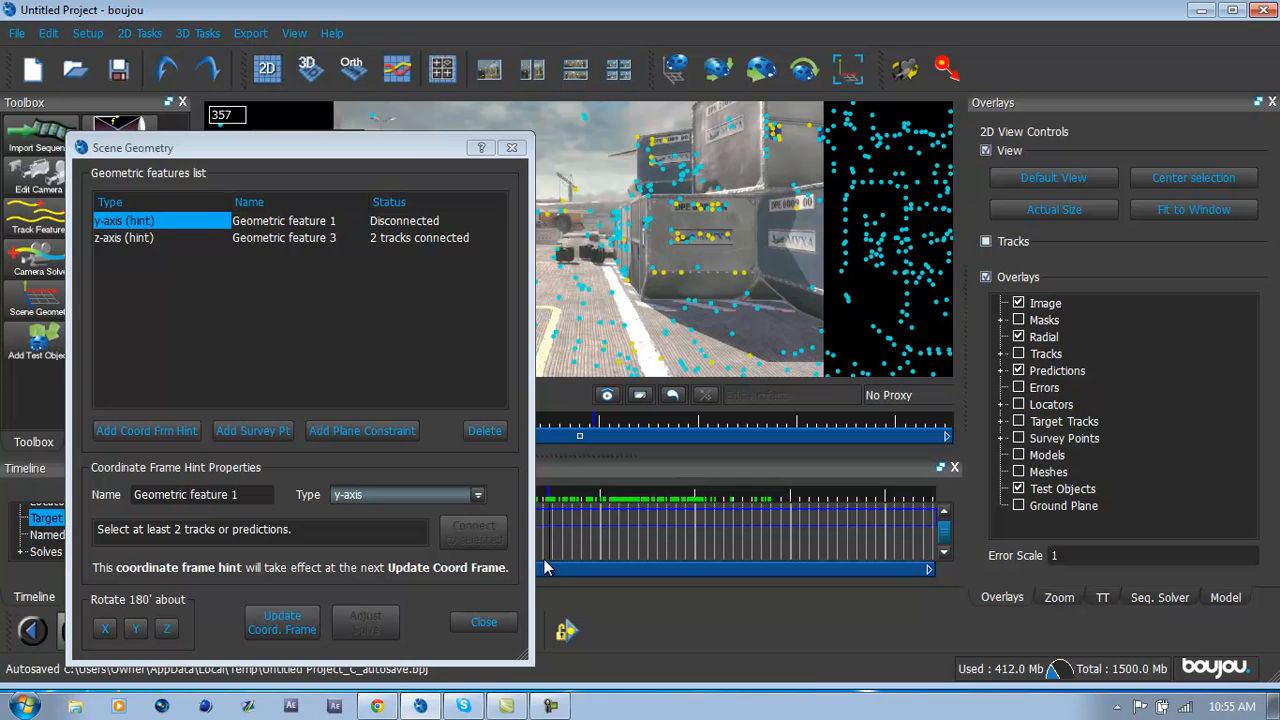
left_click_drag(521, 539, 392, 543)
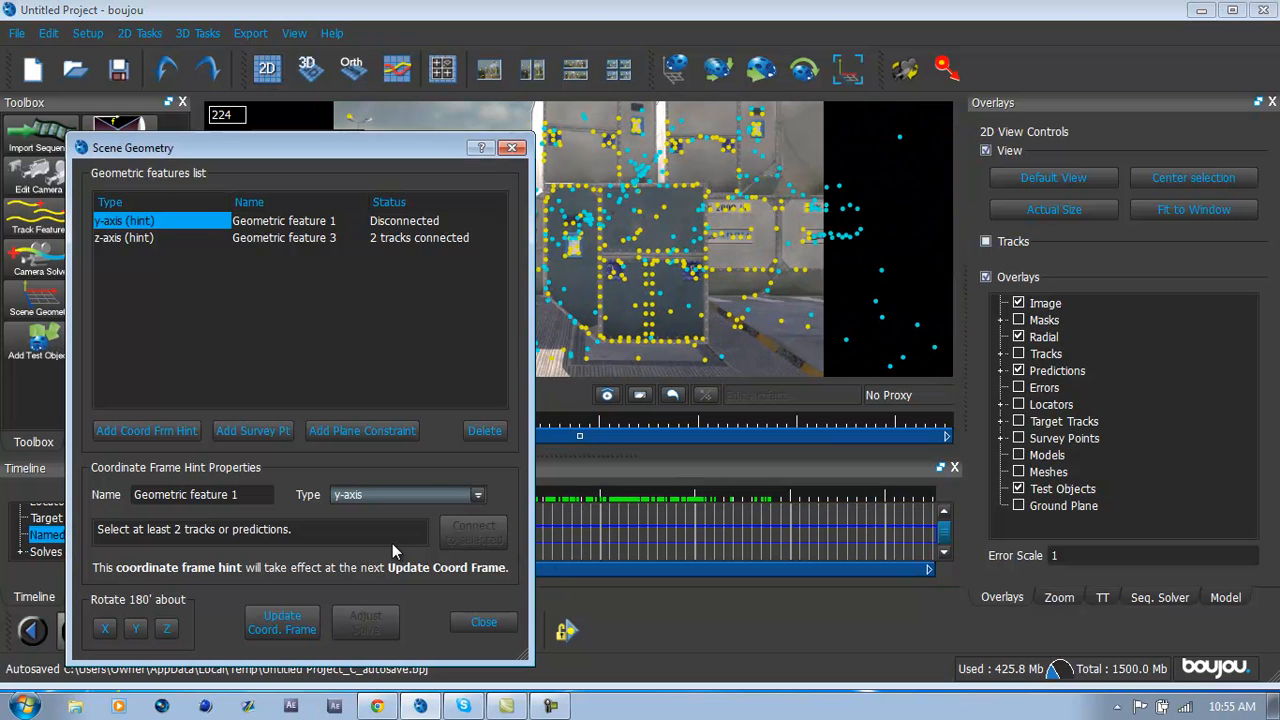
left_click(598, 193)
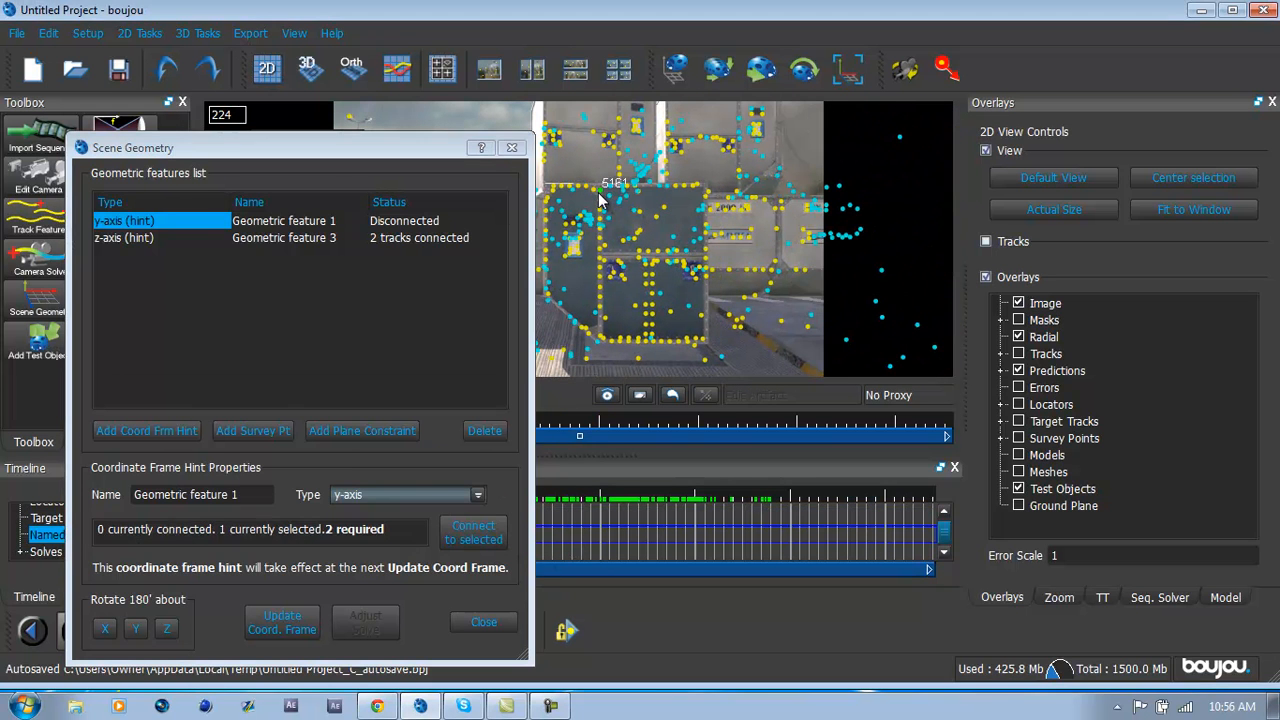
left_click(601, 313, "ctrl")
left_click(463, 535)
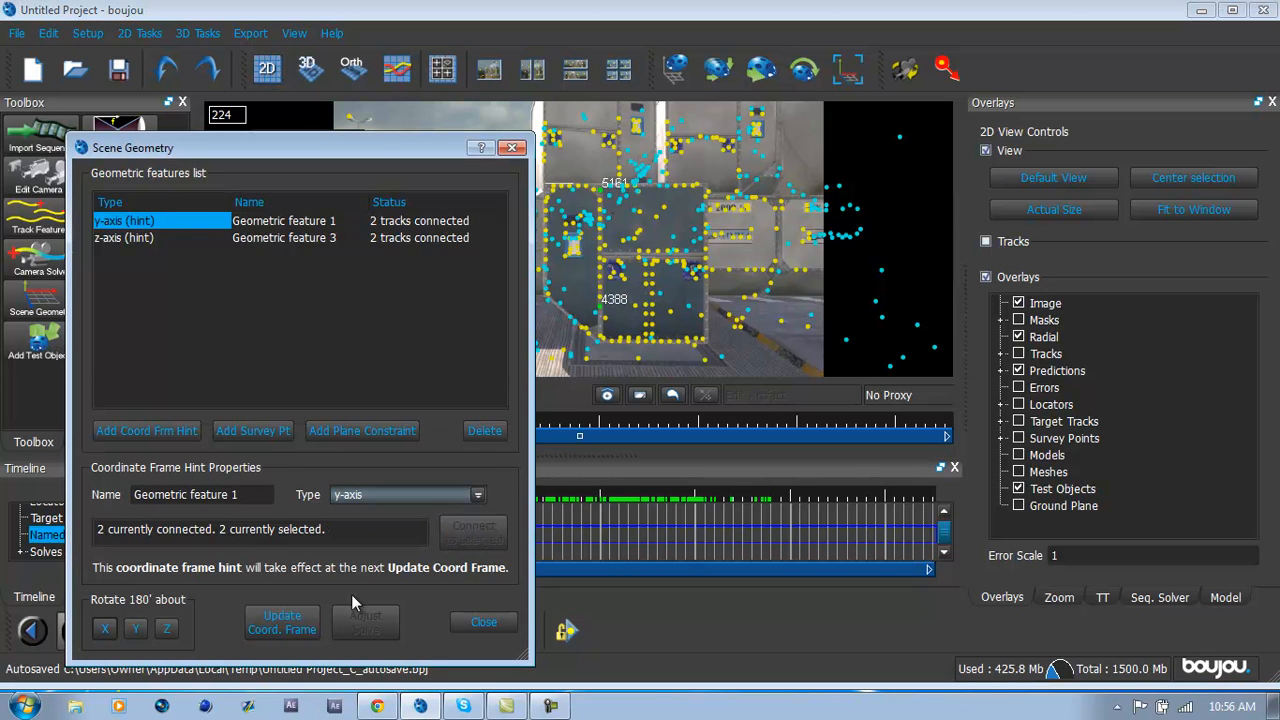
Step: Add an x-axis hint connected to predictions 14498 and 9954 along the dashed tarmac line at frame 548, and update the coordinate frame
left_click(126, 432)
left_click(386, 494)
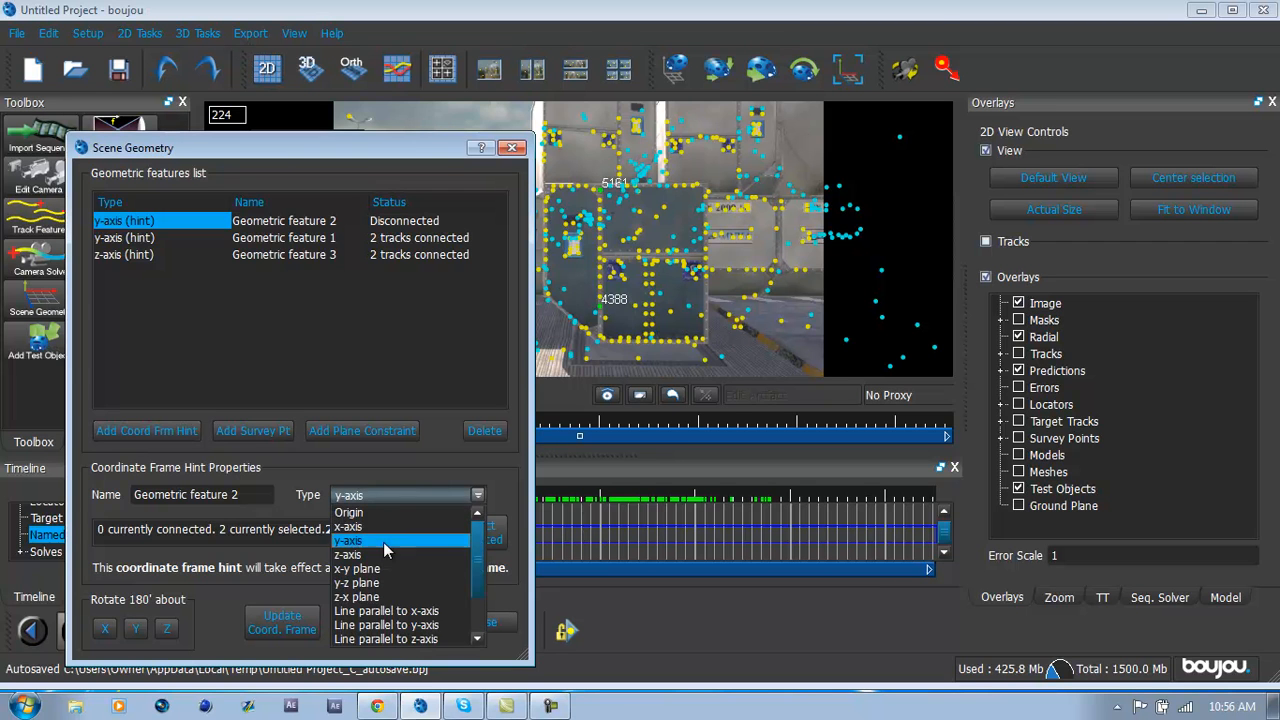
left_click(374, 524)
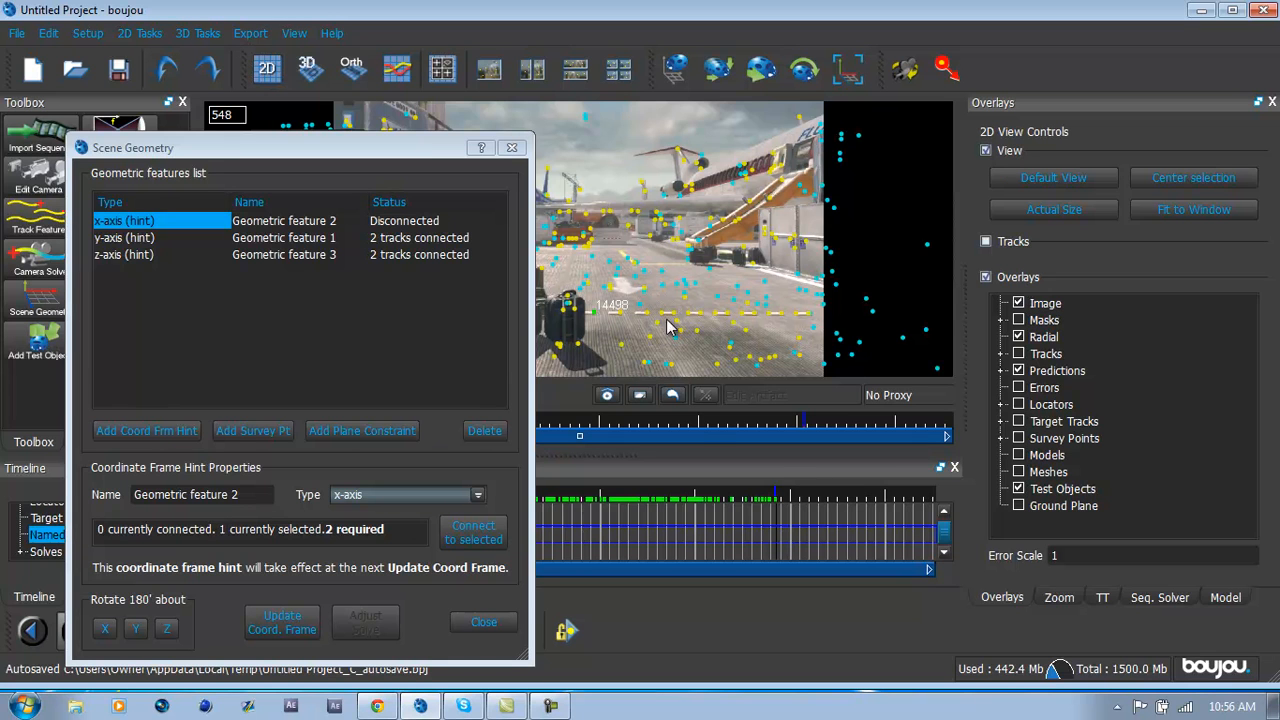
left_click(797, 317, "ctrl")
left_click(474, 537)
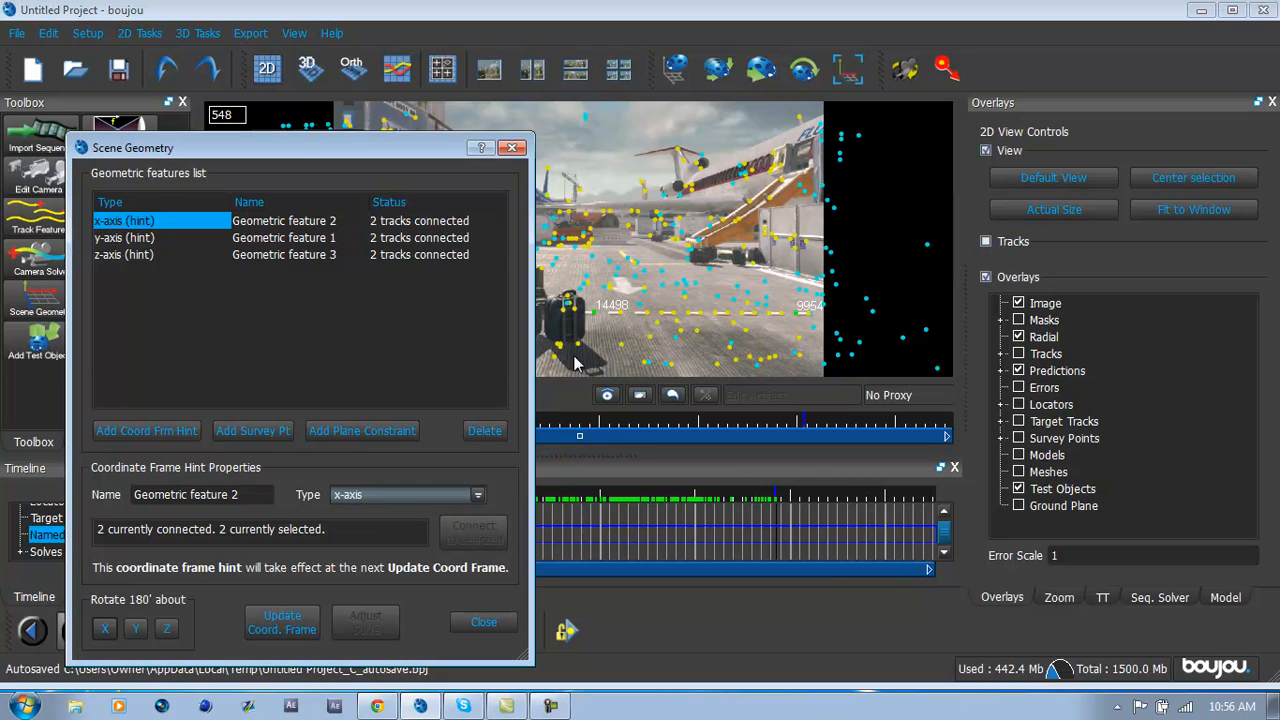
left_click(298, 624)
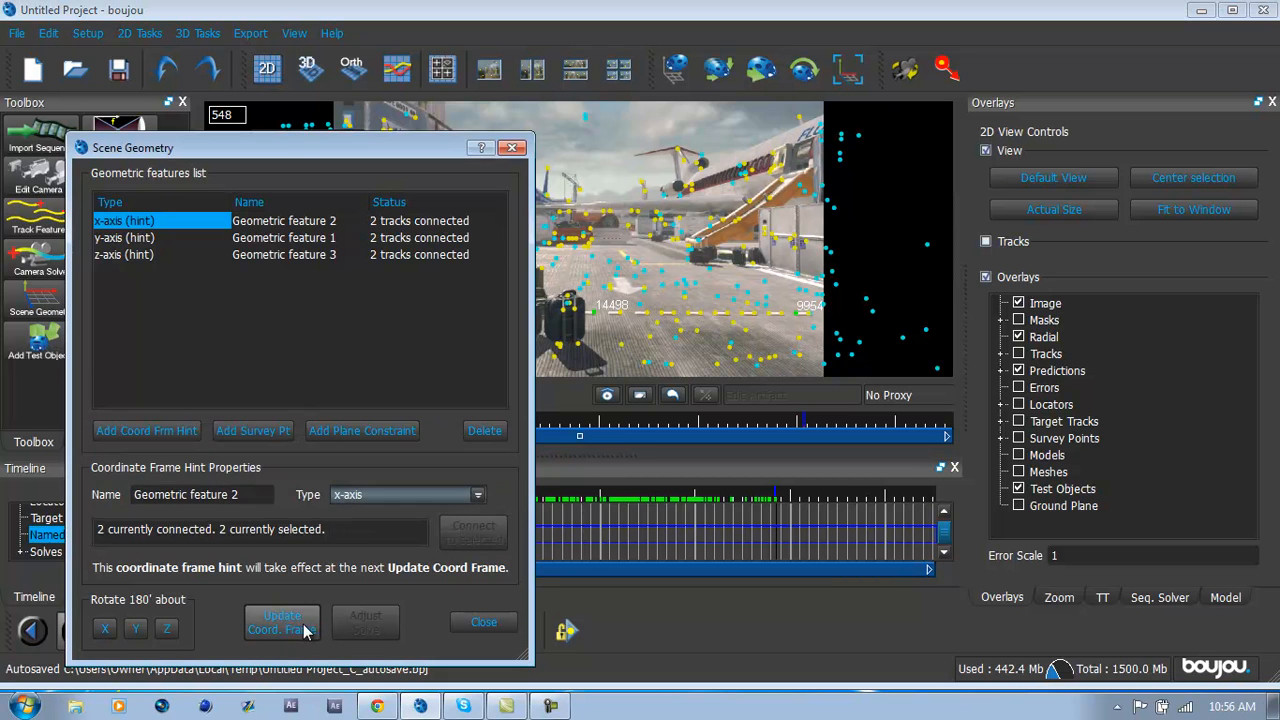
left_click(483, 621)
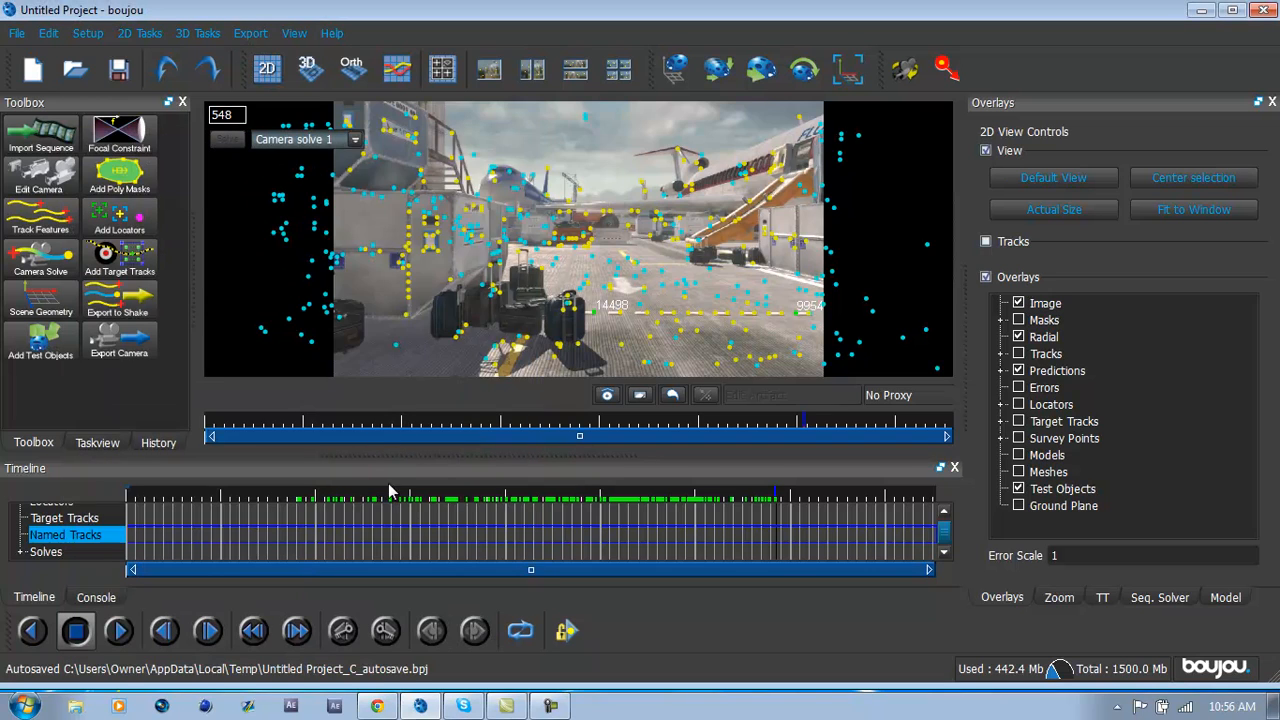
Step: Place a Ladybird test object at frame 409, check how it sits on the tarmac in other frames, and delete it
left_click(466, 511)
left_click_drag(466, 512, 610, 518)
left_click(44, 342)
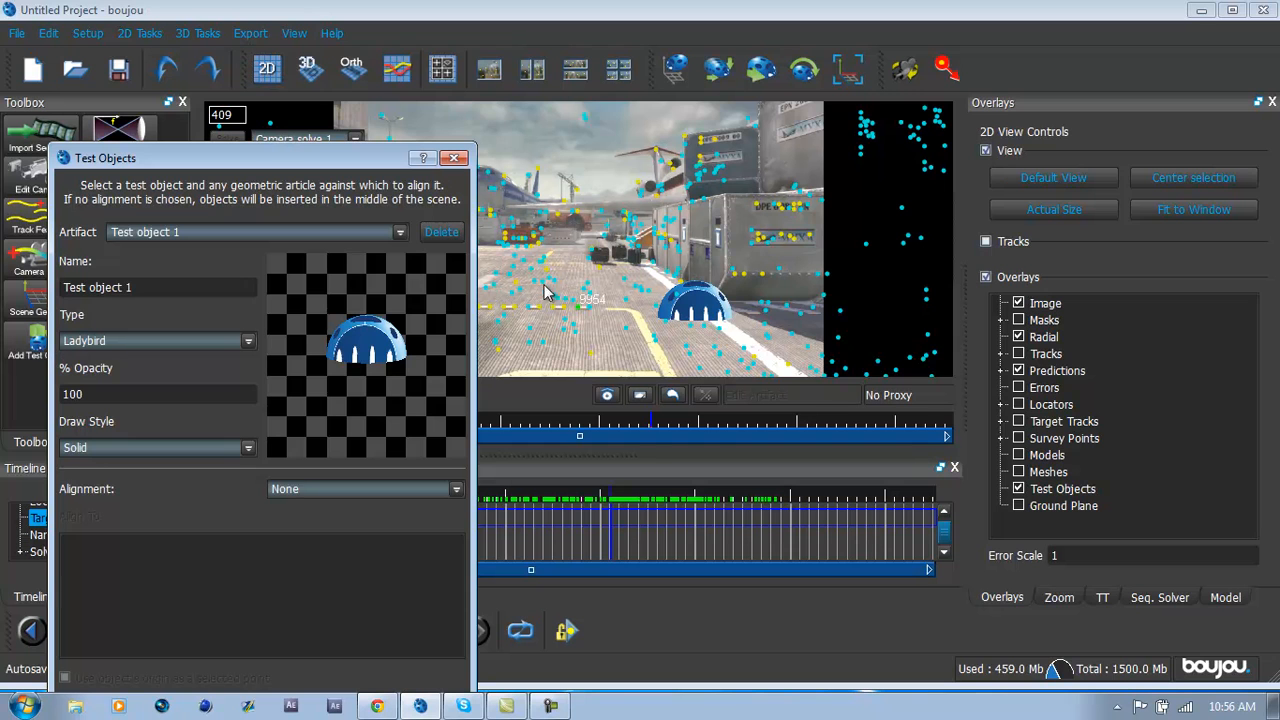
left_click(454, 158)
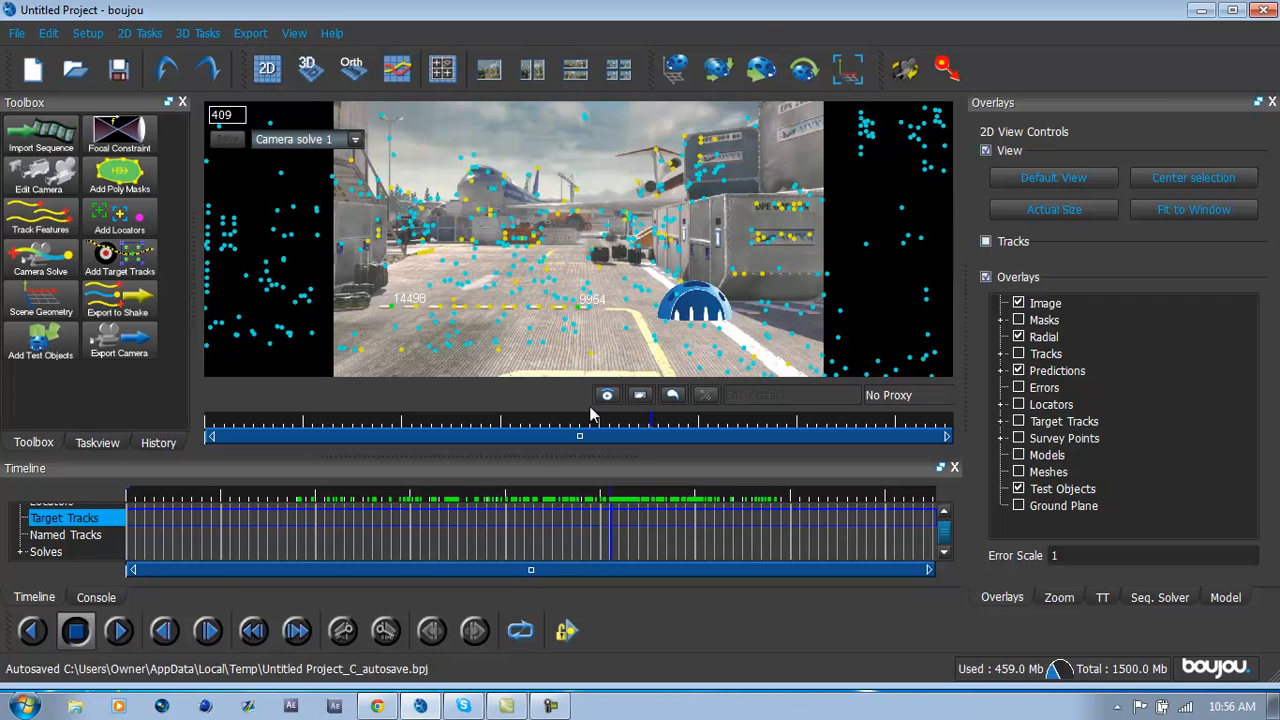
left_click_drag(555, 528, 538, 508)
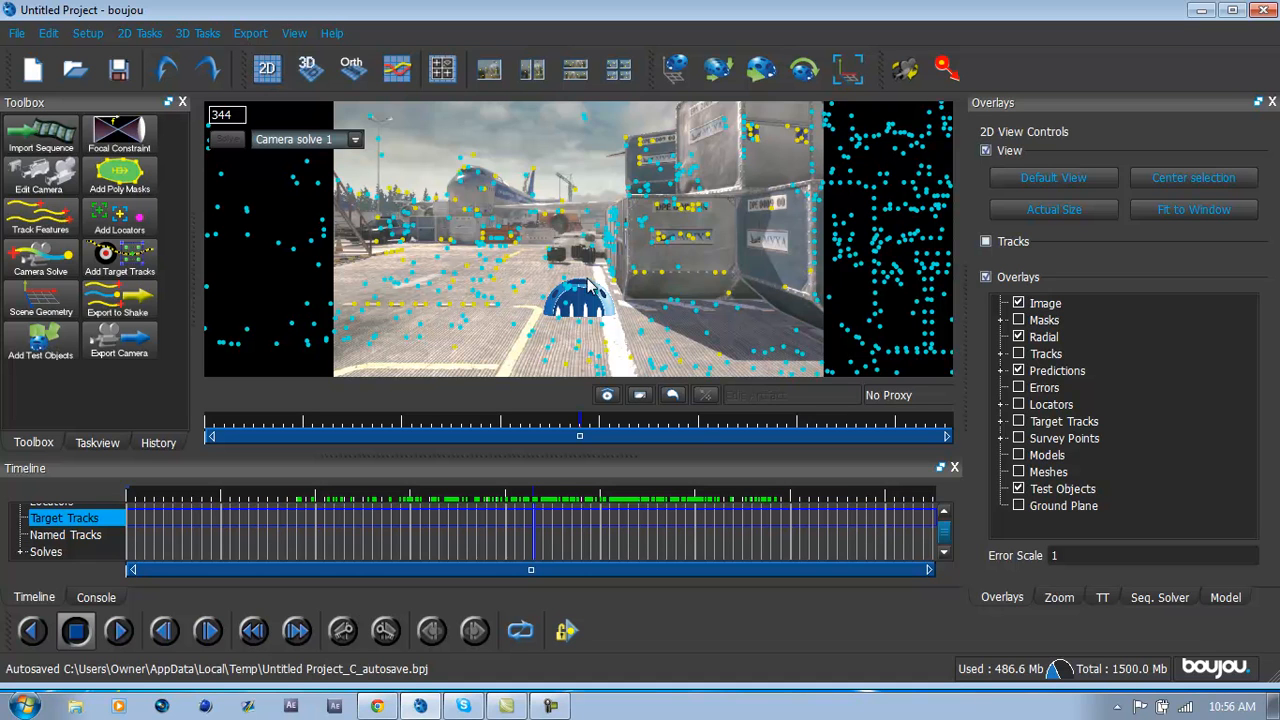
key("Delete")
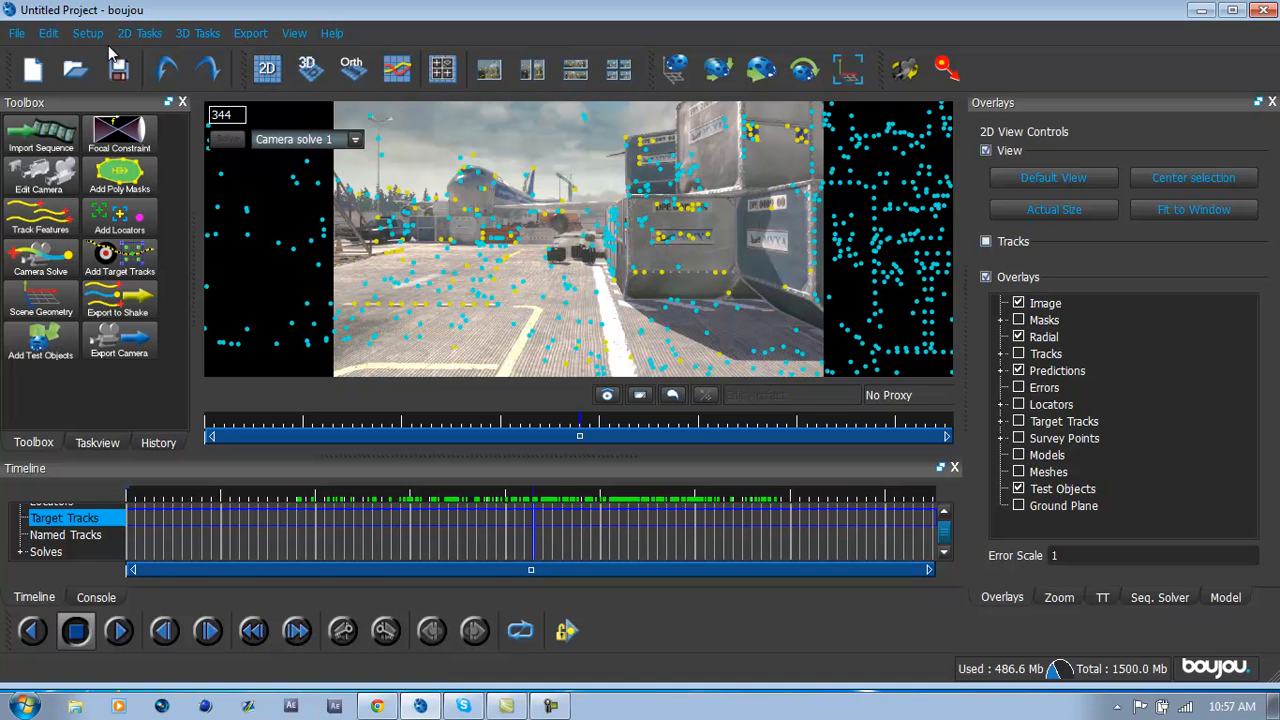
Step: Start exporting the camera and choose the Desktop as the save location
left_click(108, 340)
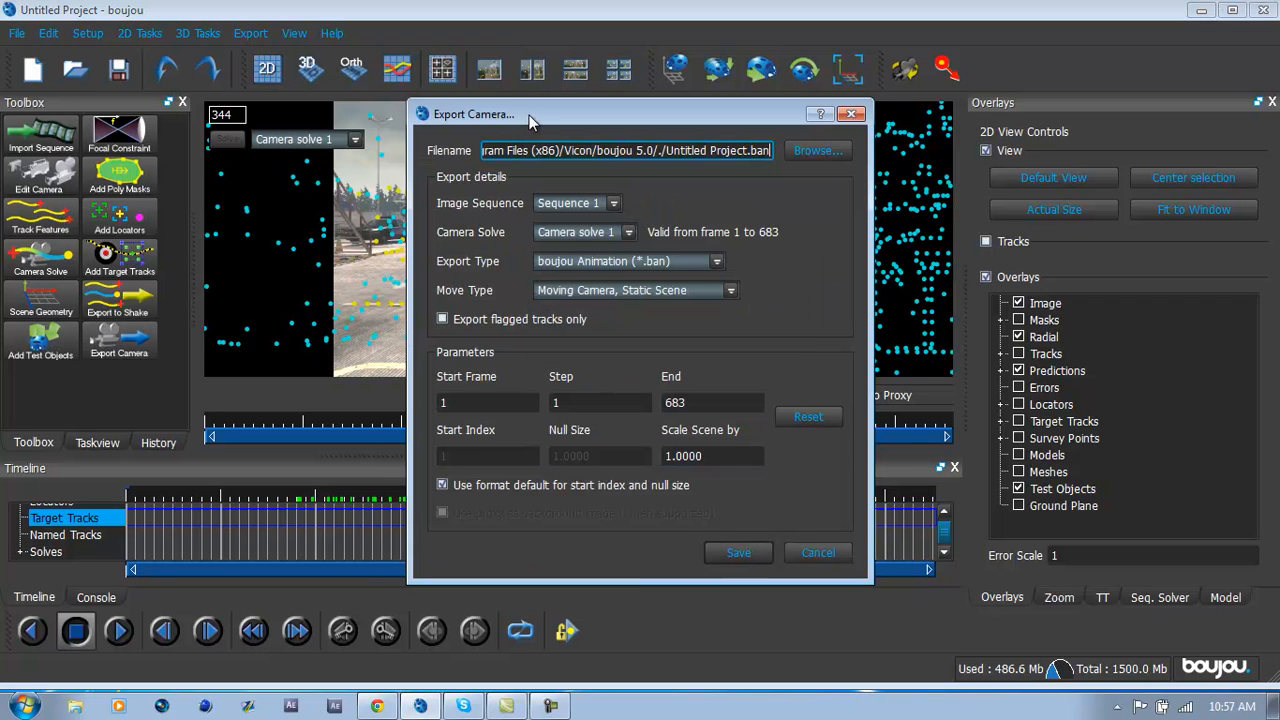
left_click_drag(529, 115, 498, 106)
left_click(784, 142)
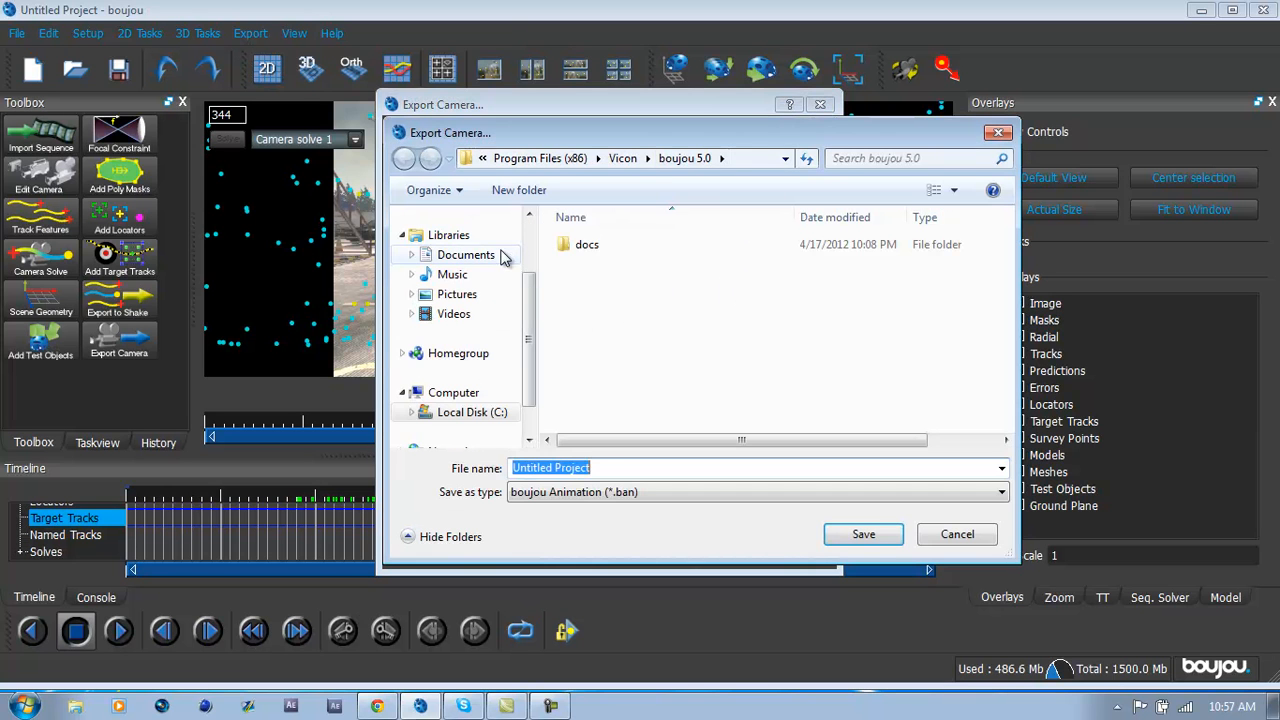
left_click(490, 256)
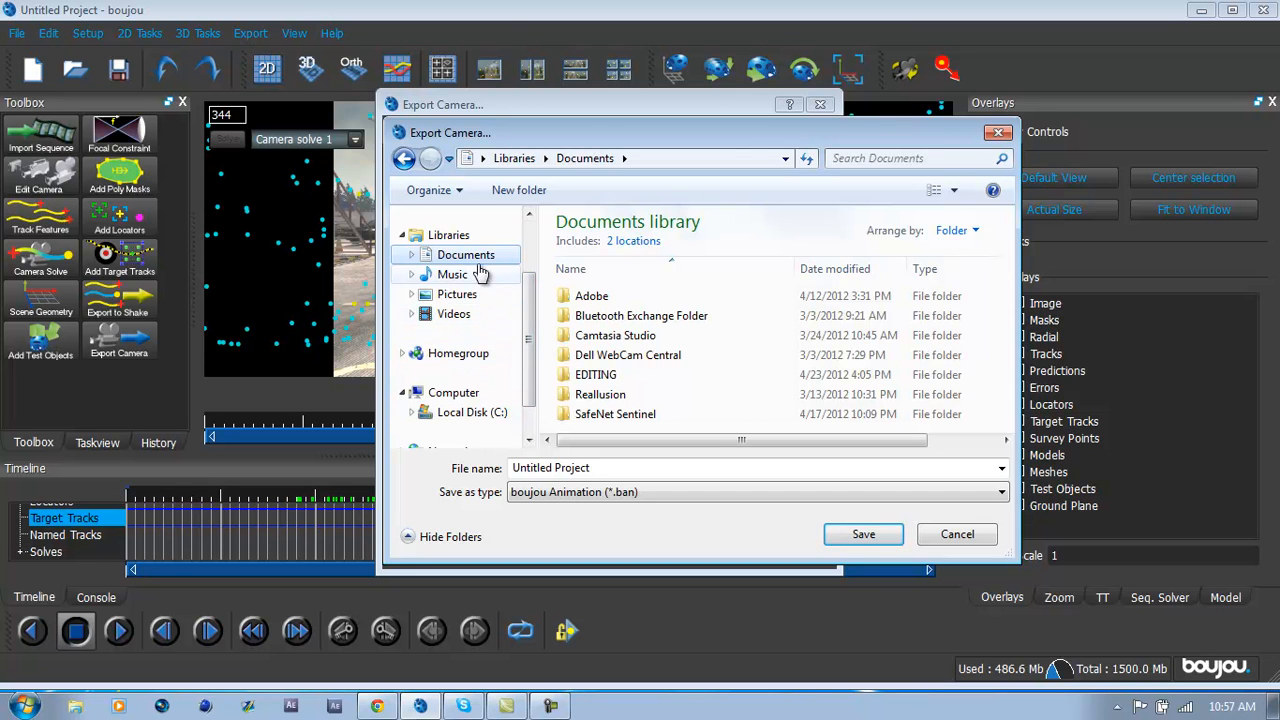
left_click(440, 235)
scroll(530, 360, "down", 1)
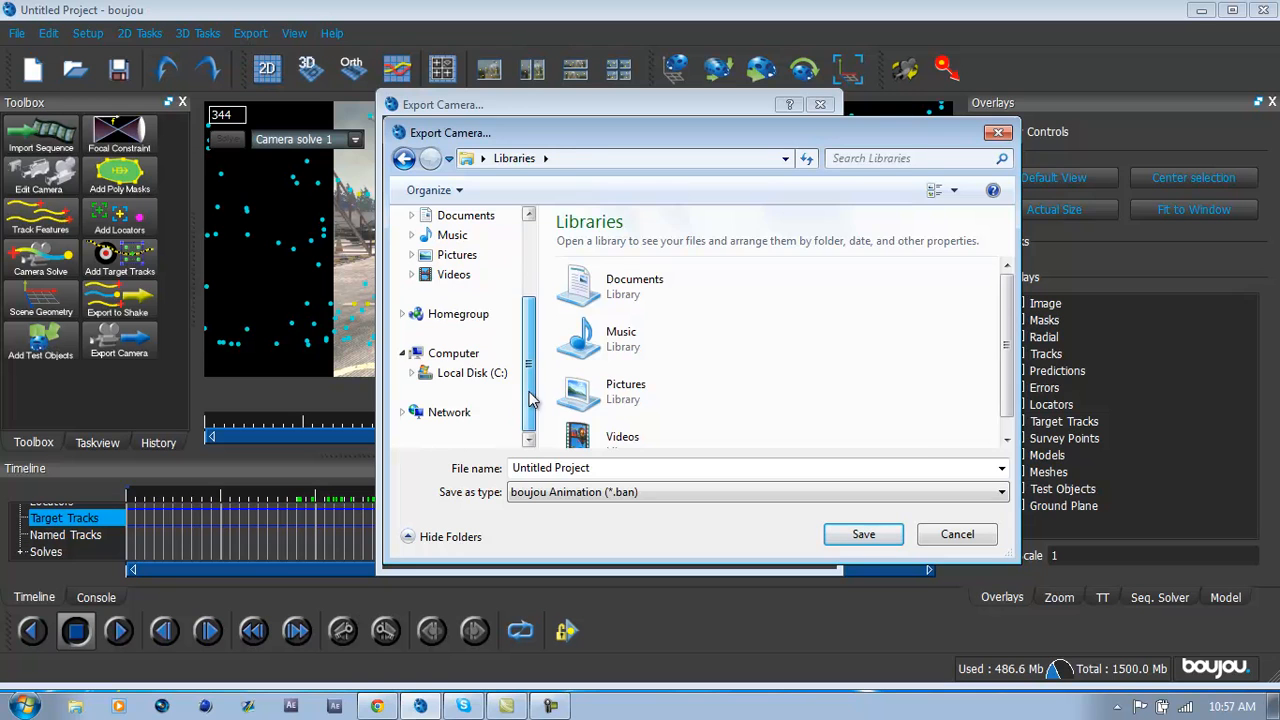
left_click(500, 374)
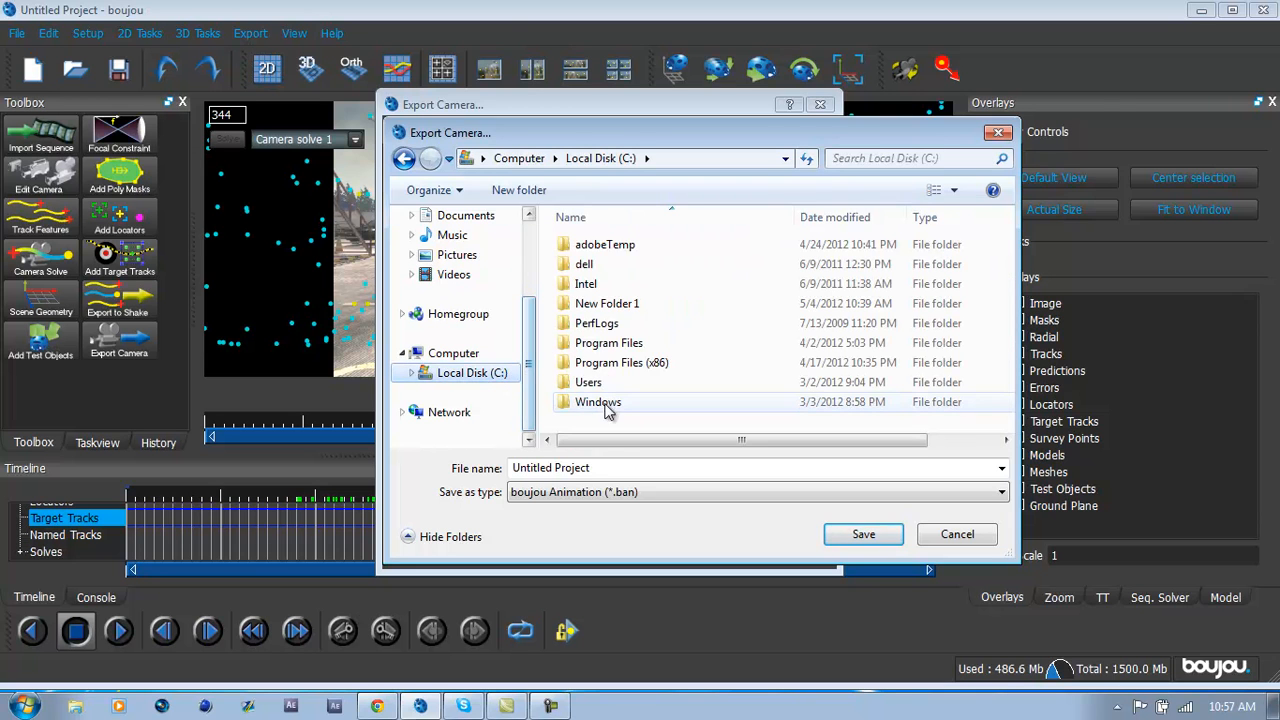
scroll(505, 305, "up", 3)
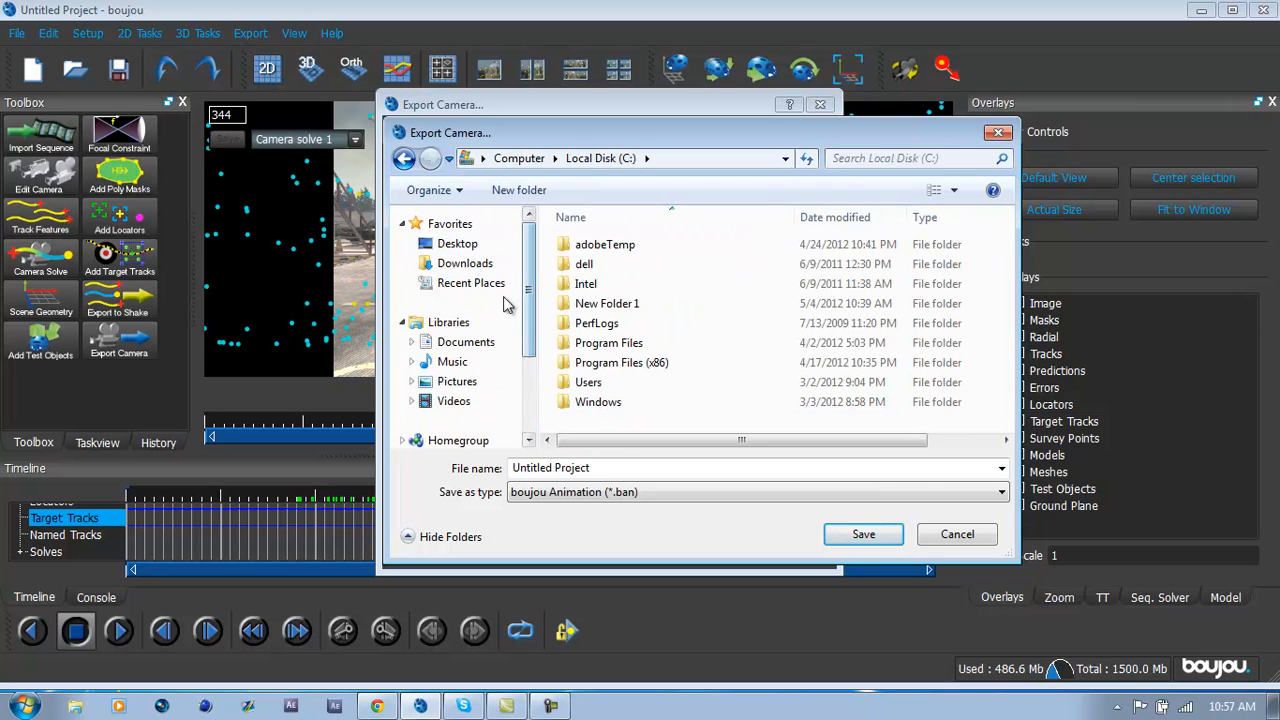
left_click(462, 246)
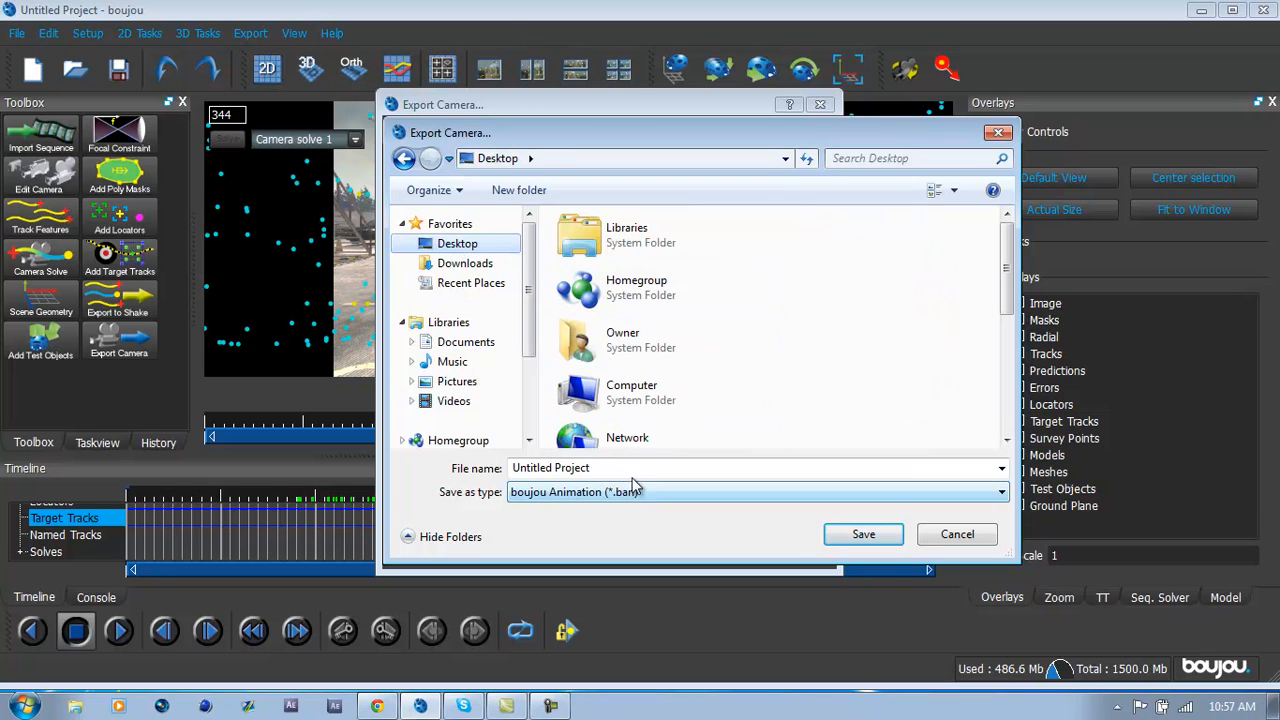
Step: Name the camera export test, choose the Cinema 4D (*.c4d) file type and save that destination
left_click(572, 466)
type("te")
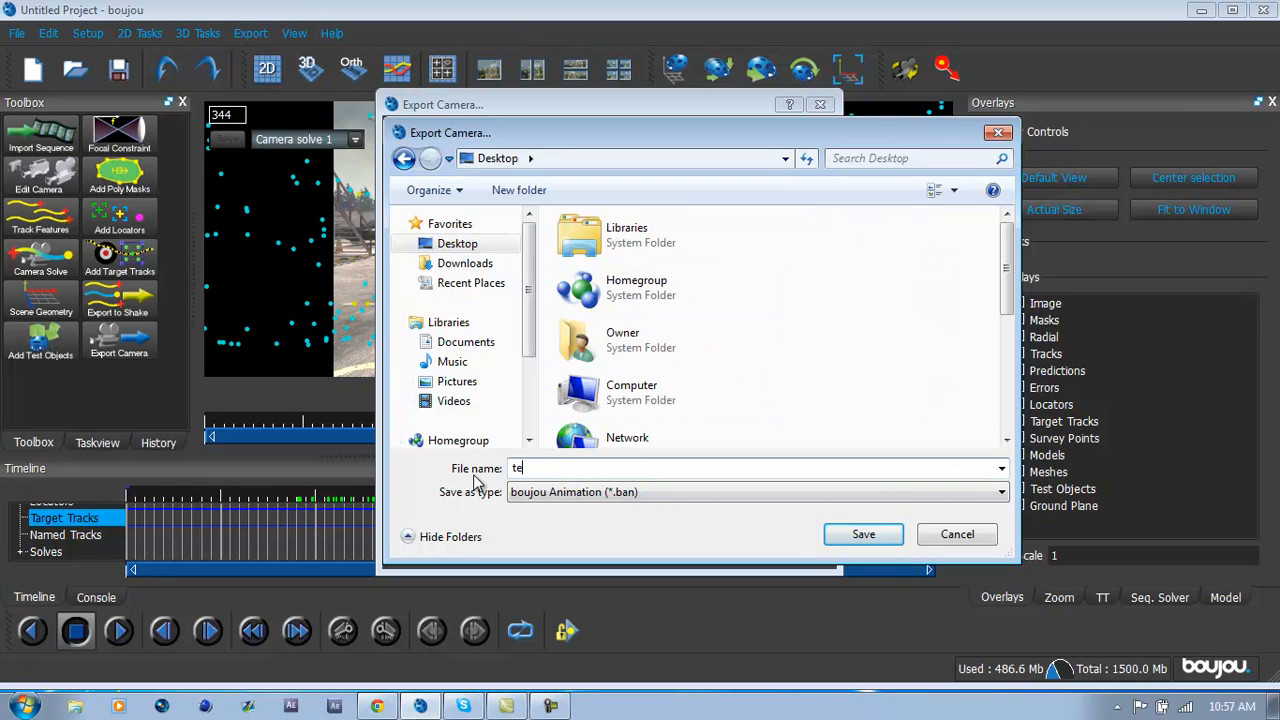
left_click(707, 492)
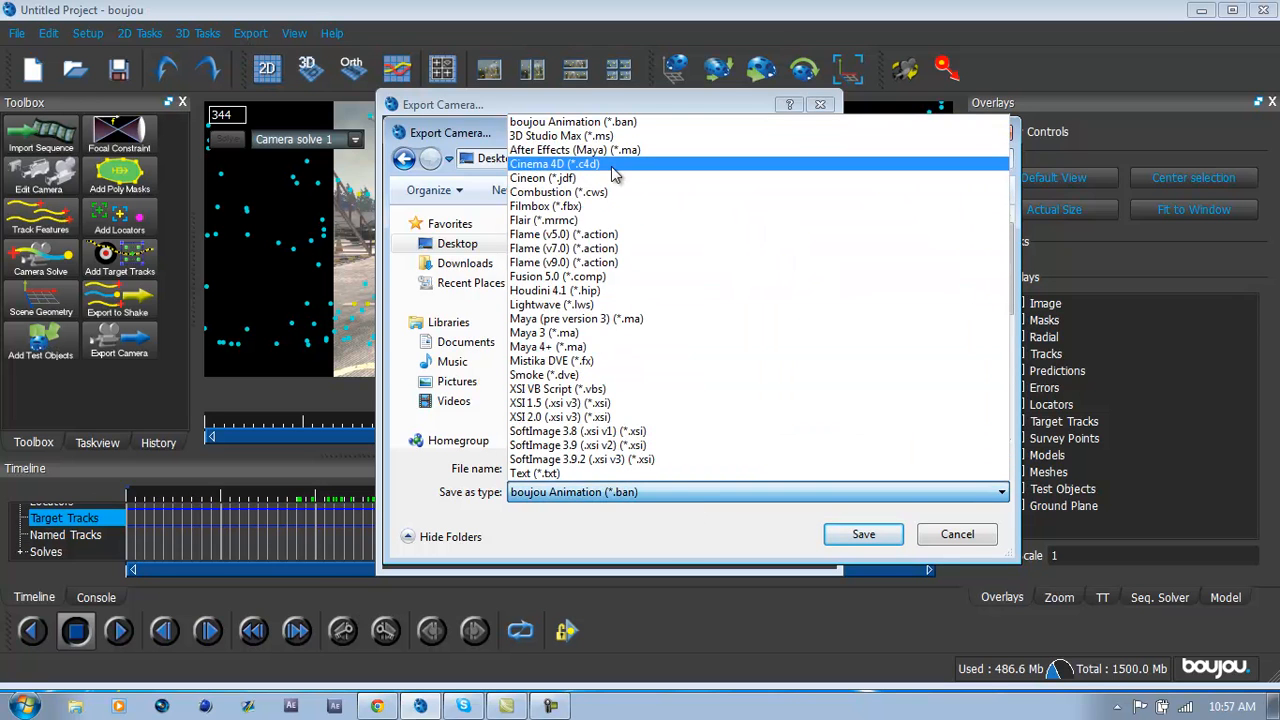
left_click(611, 166)
left_click(868, 538)
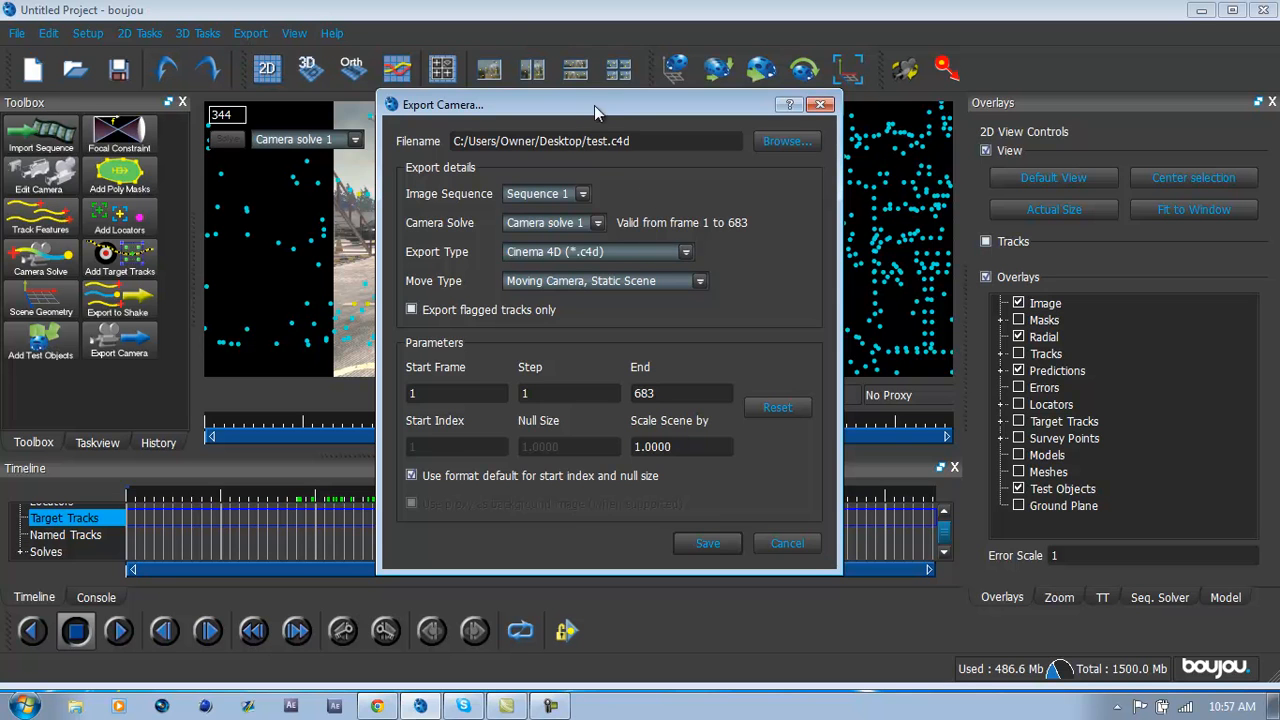
Step: Set the export's scene scale to 100, keep the Moving Camera, Static Scene move type, and save the camera export
left_click_drag(594, 112, 535, 165)
left_click_drag(627, 505, 506, 502)
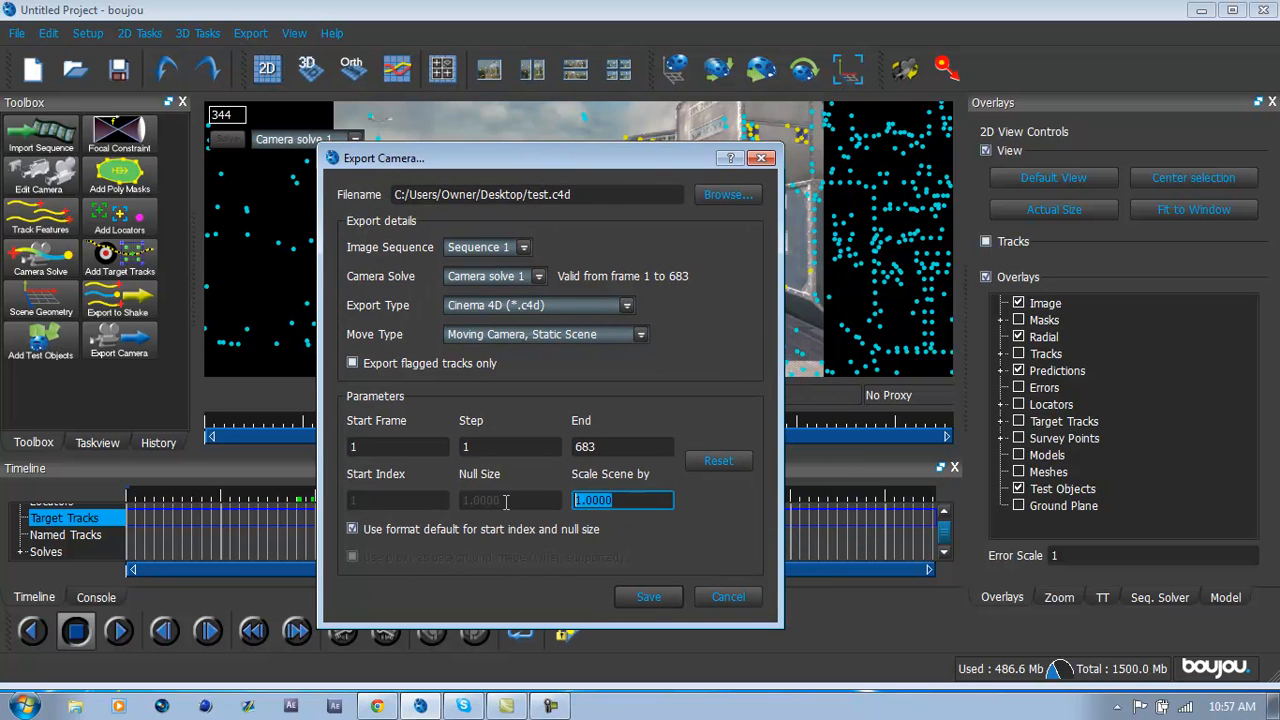
type("100")
left_click(535, 282)
left_click(535, 293)
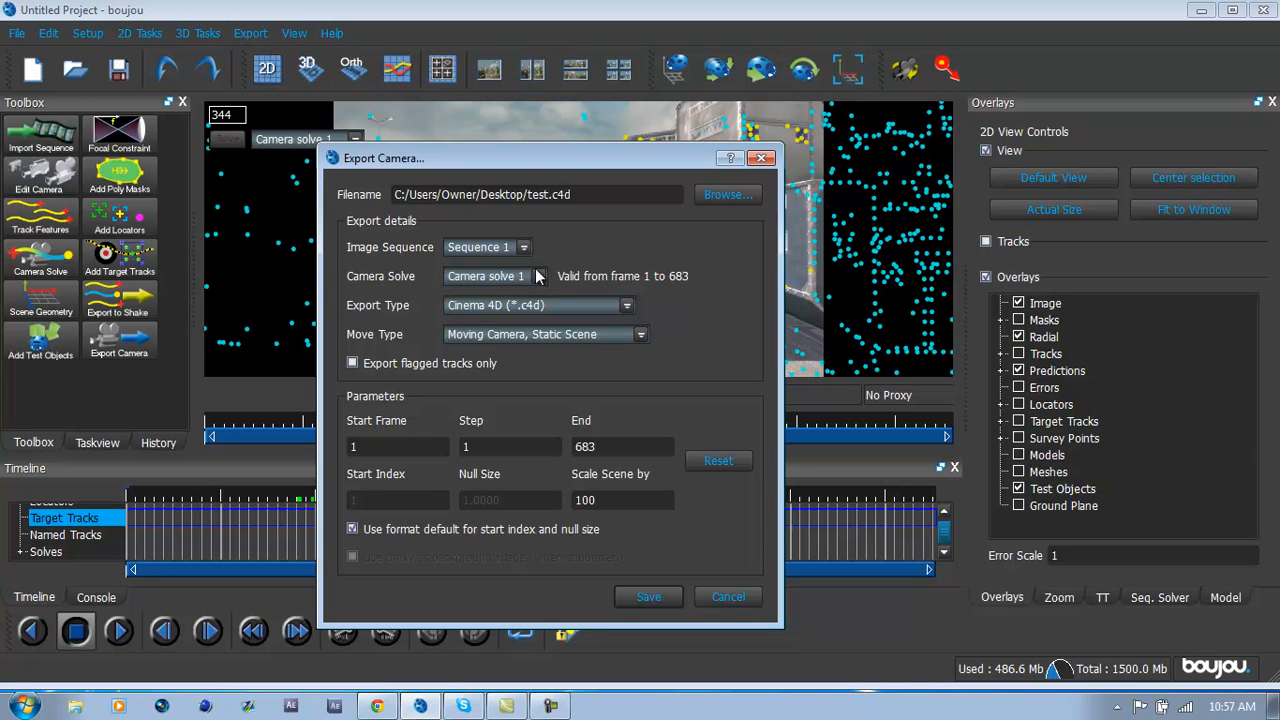
left_click(525, 252)
left_click(525, 252)
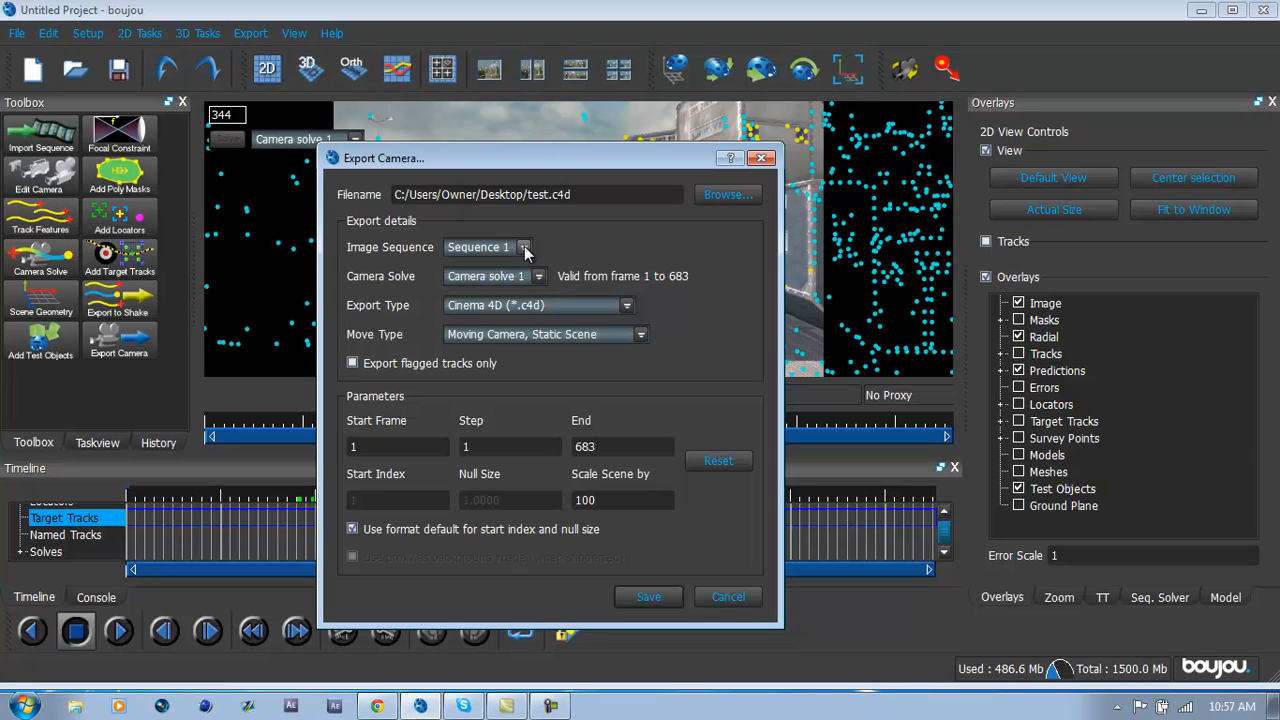
left_click(641, 335)
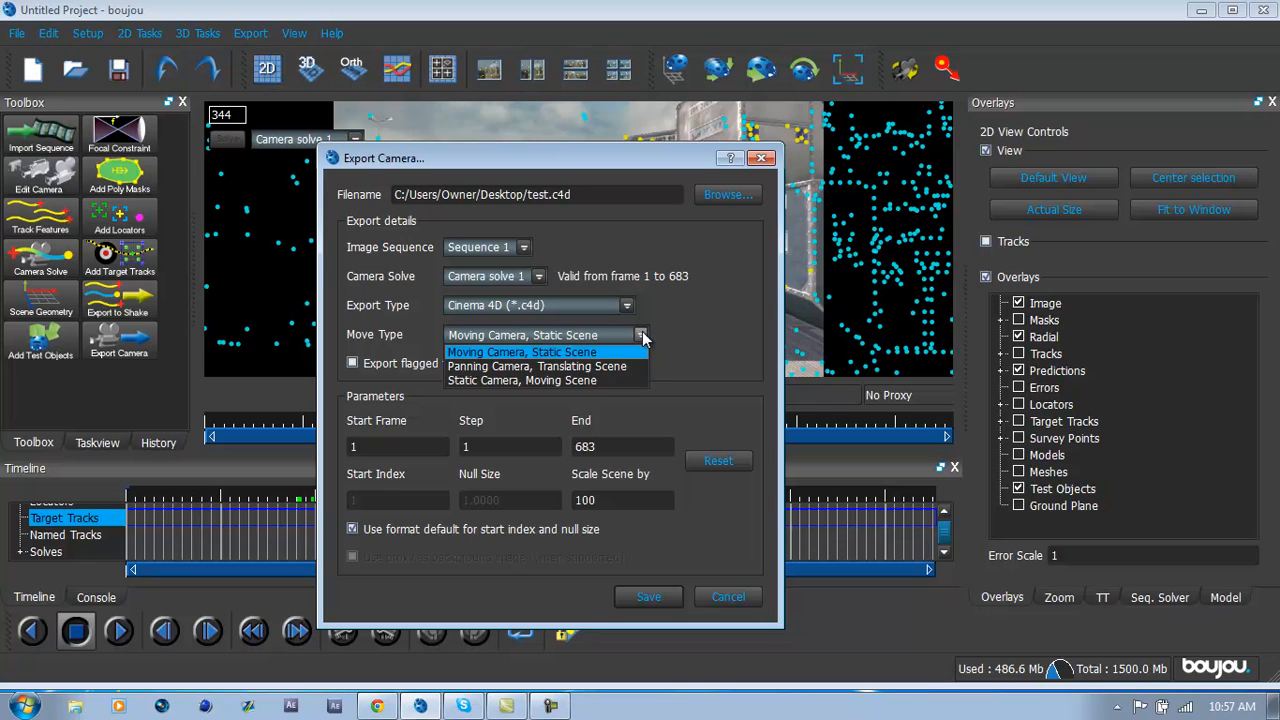
left_click(641, 336)
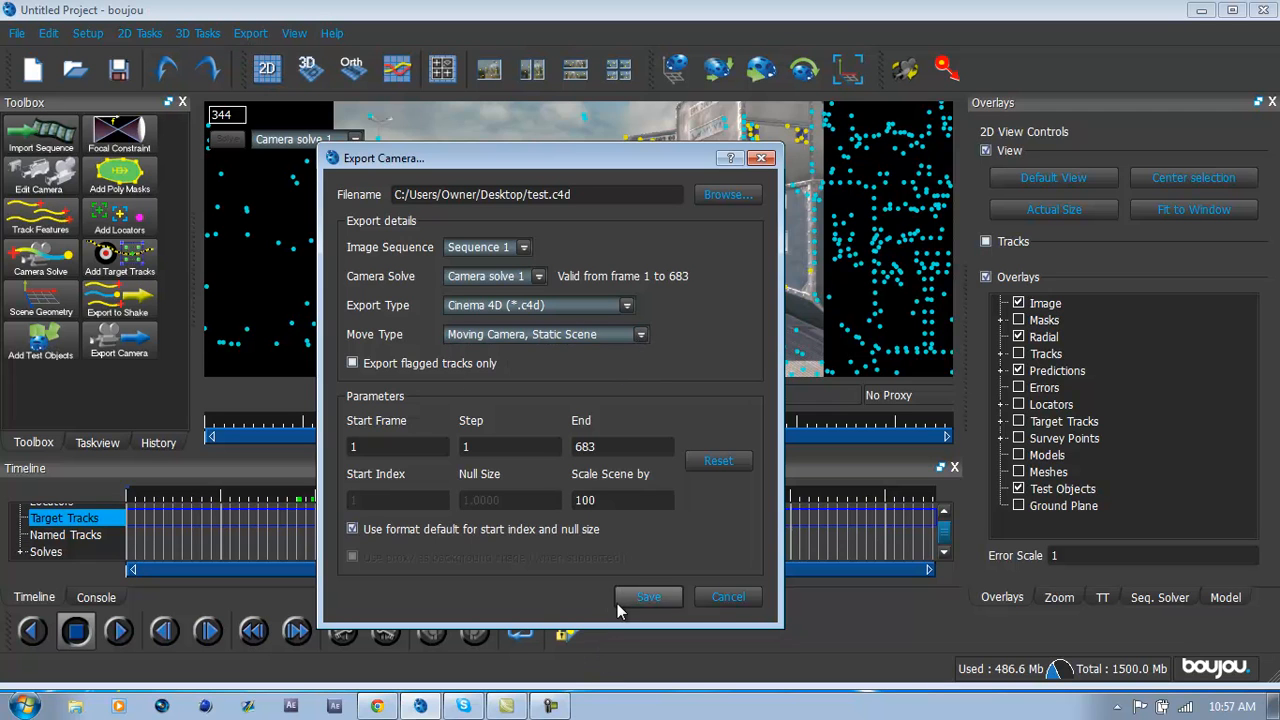
left_click(648, 597)
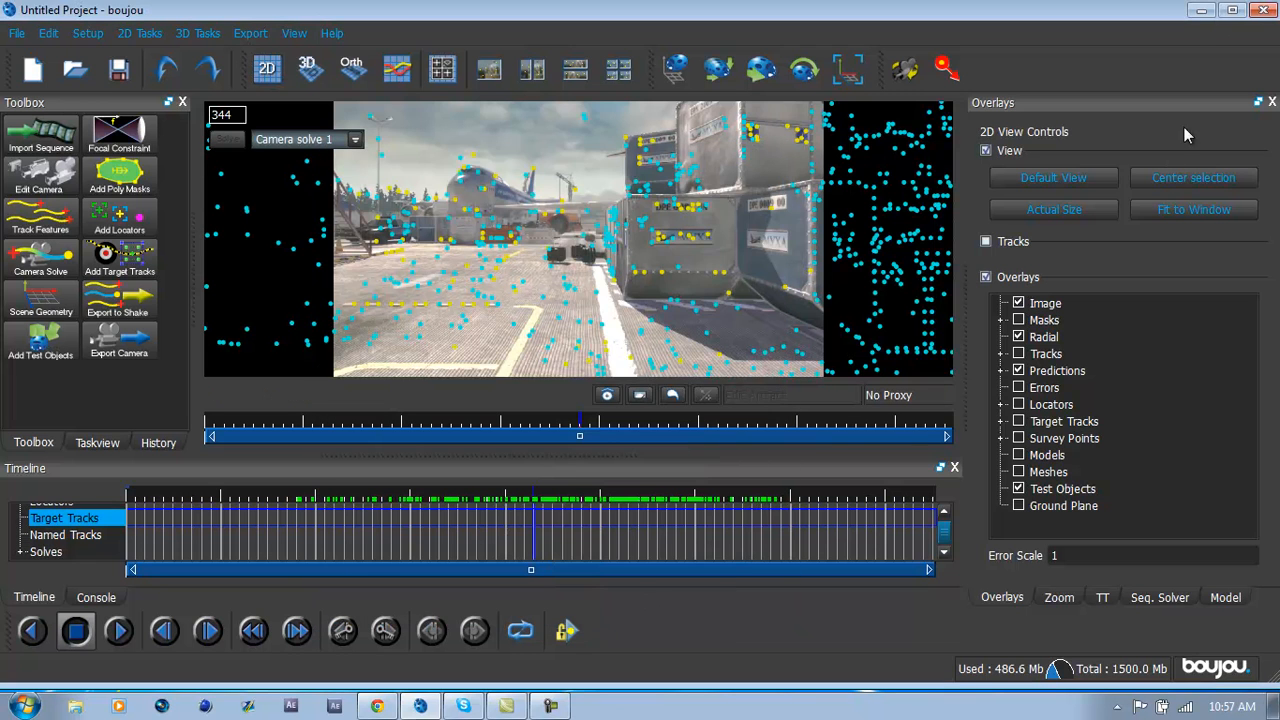
Step: Minimise boujou and open the exported test file from the desktop in CINEMA 4D
left_click(1200, 11)
left_click_drag(908, 185, 664, 393)
left_click(378, 296)
left_click(34, 335)
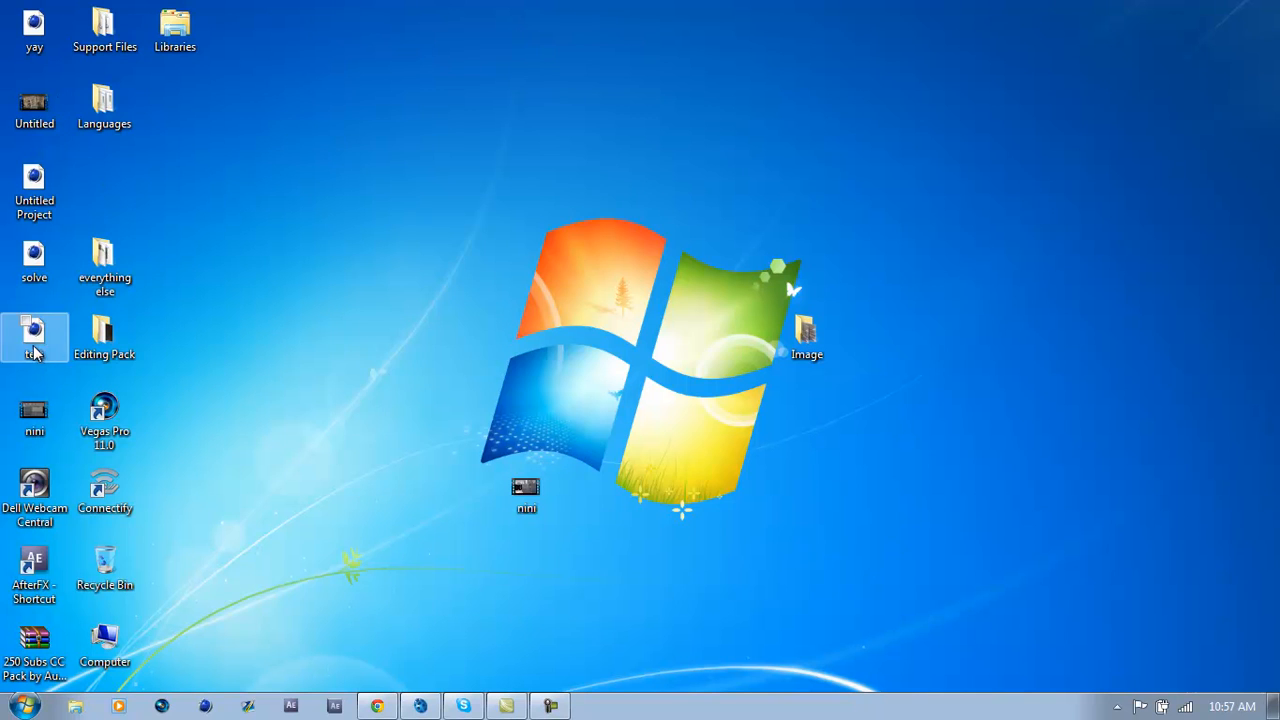
left_click_drag(452, 254, 666, 190)
left_click(775, 210)
left_click(807, 195)
left_click(541, 213)
left_click_drag(775, 155, 630, 208)
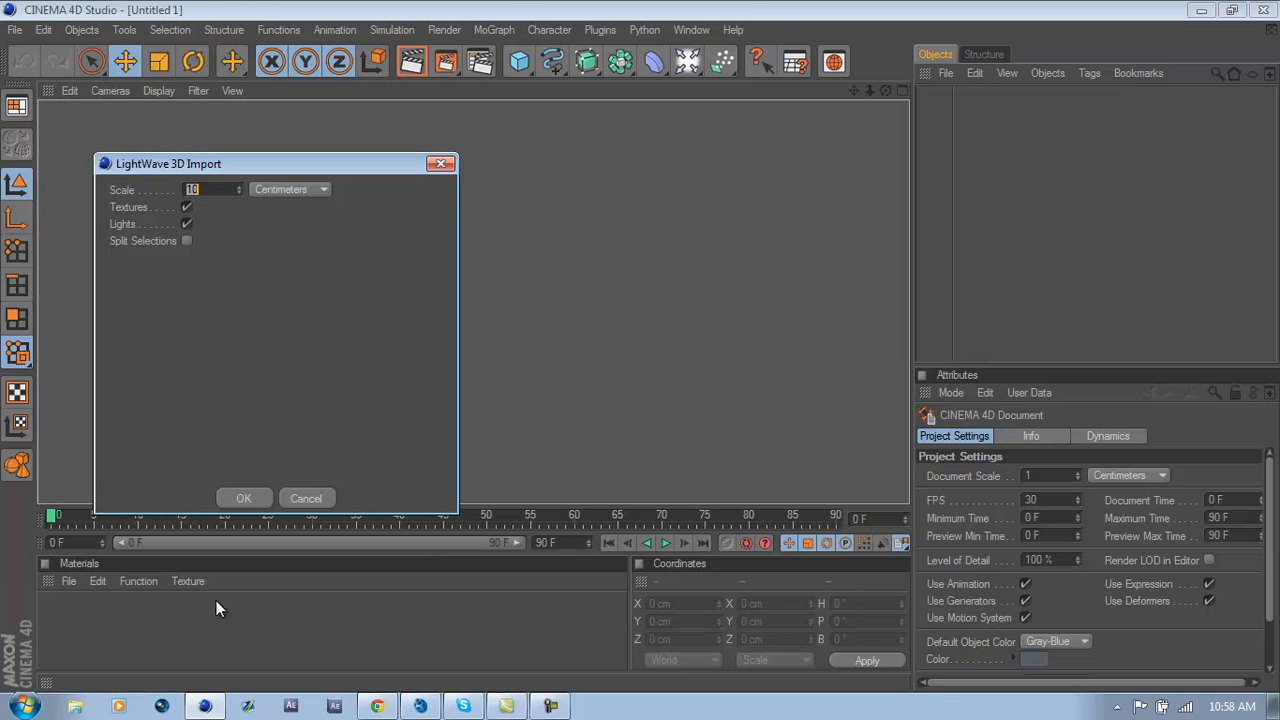
Step: Accept the LightWave 3D import settings and extend the timeline's preview range to frame 683, ending at frame 0
left_click(240, 498)
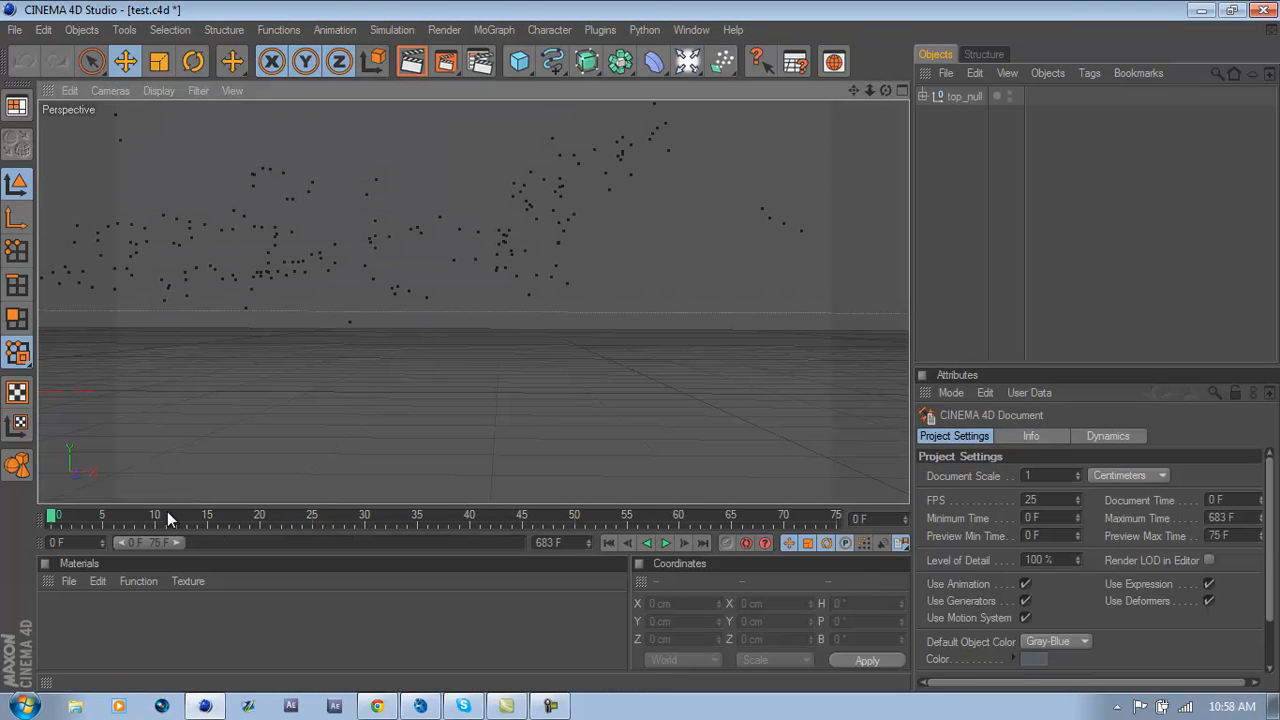
left_click_drag(179, 542, 628, 555)
left_click_drag(68, 514, 3, 514)
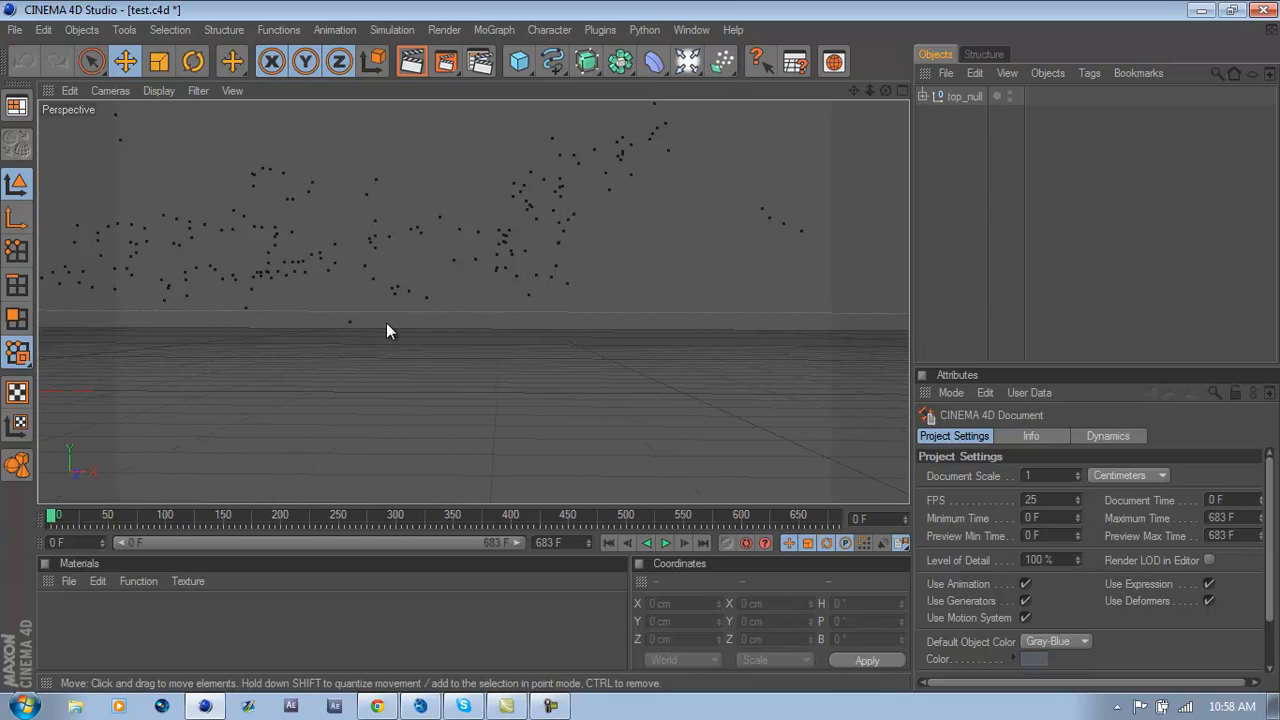
Step: Create a material and load Cinematic_00000 from the desktop Image folder as its colour texture, without copying it to the document location
double_click(71, 634)
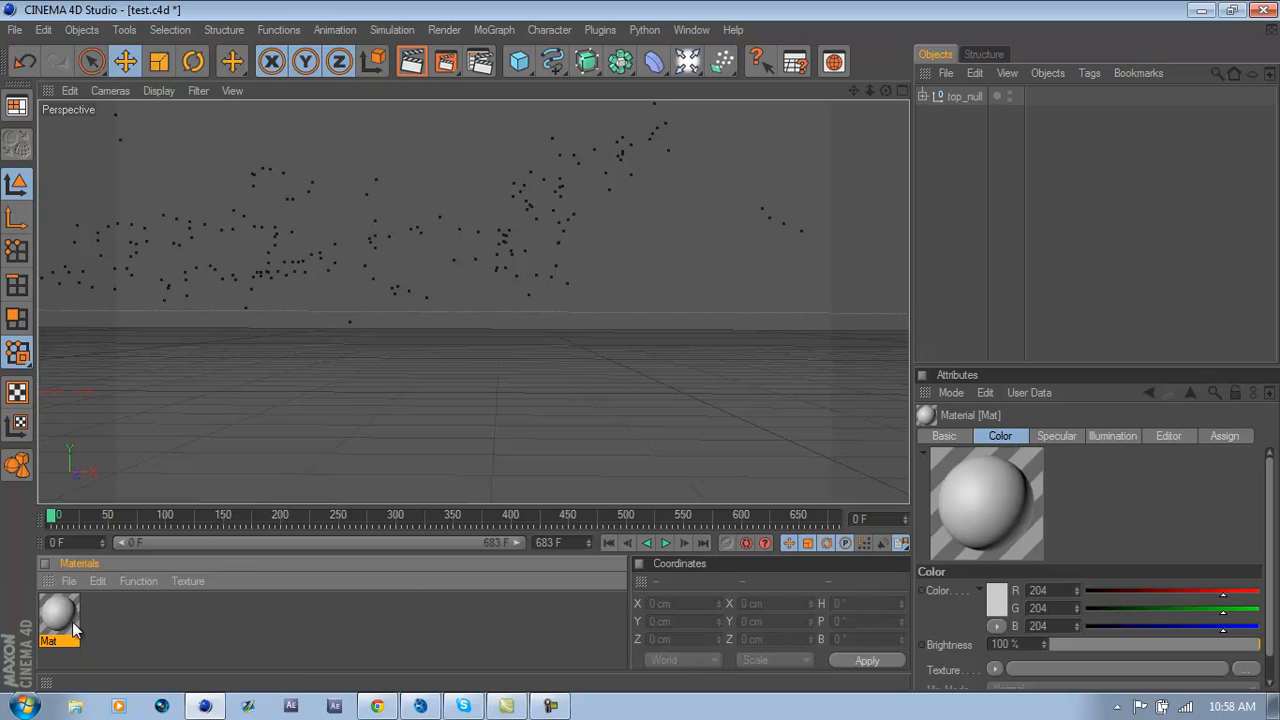
double_click(46, 627)
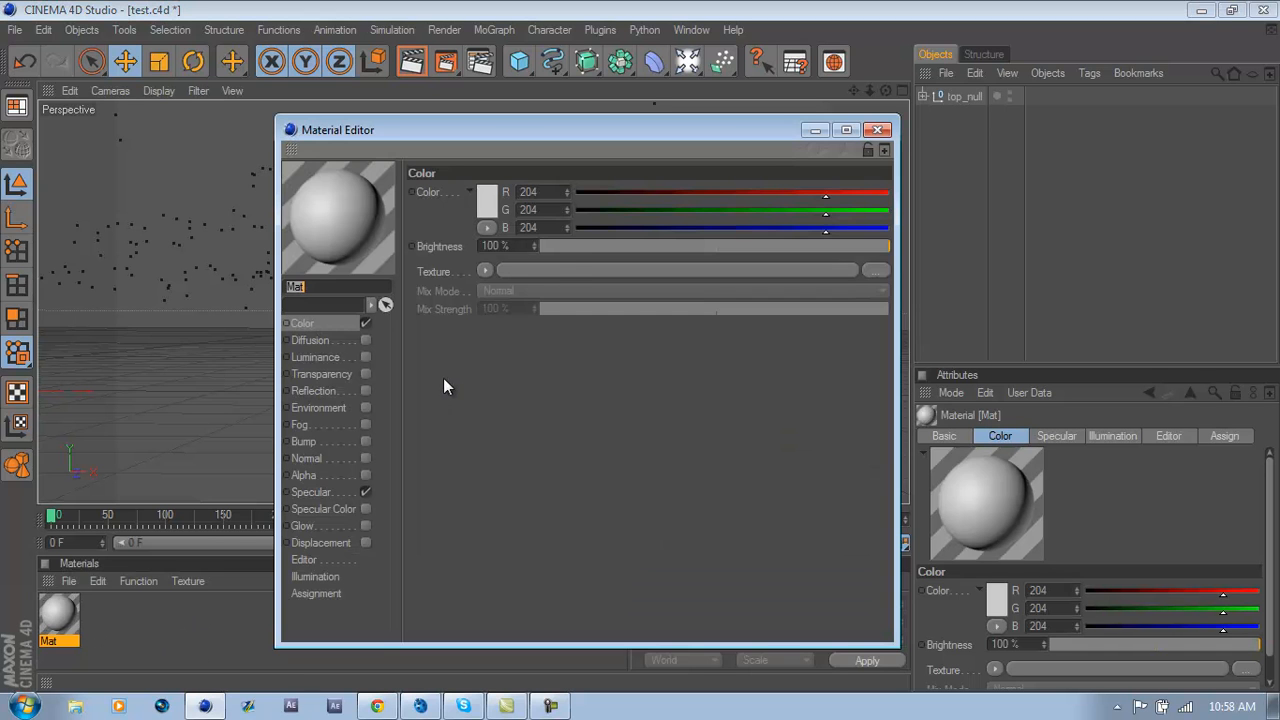
left_click(485, 271)
left_click(500, 307)
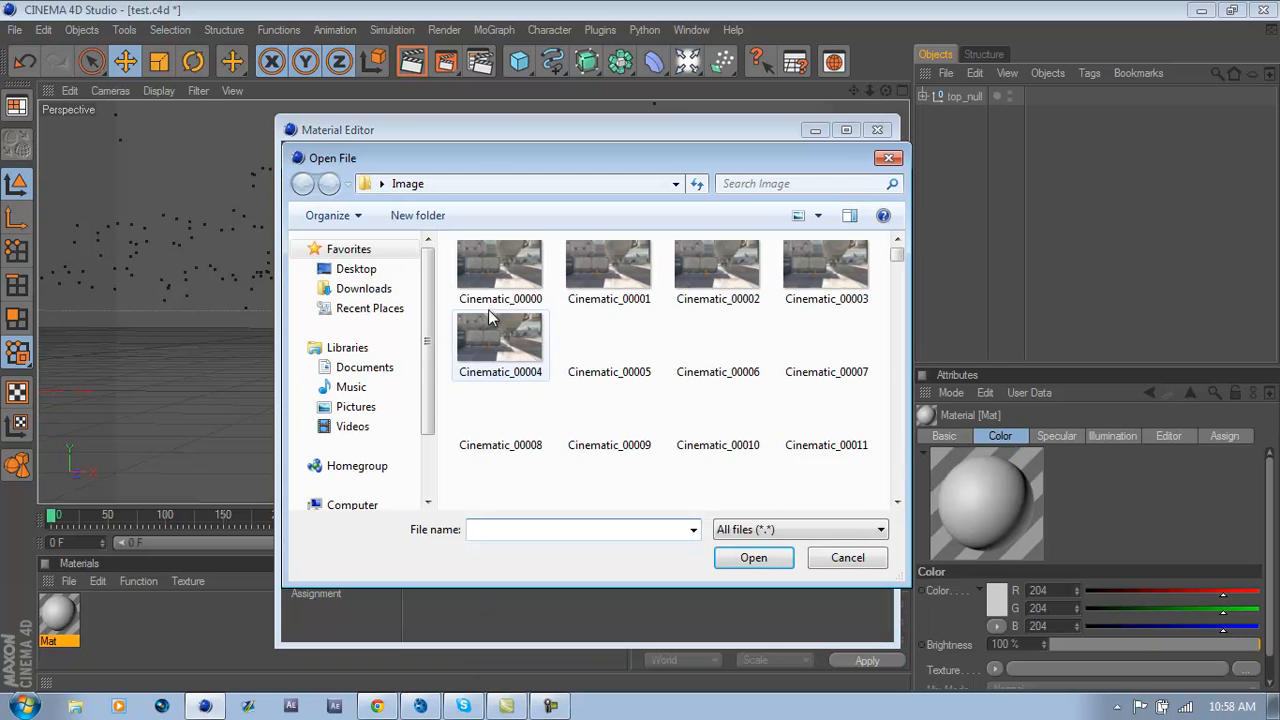
left_click(355, 268)
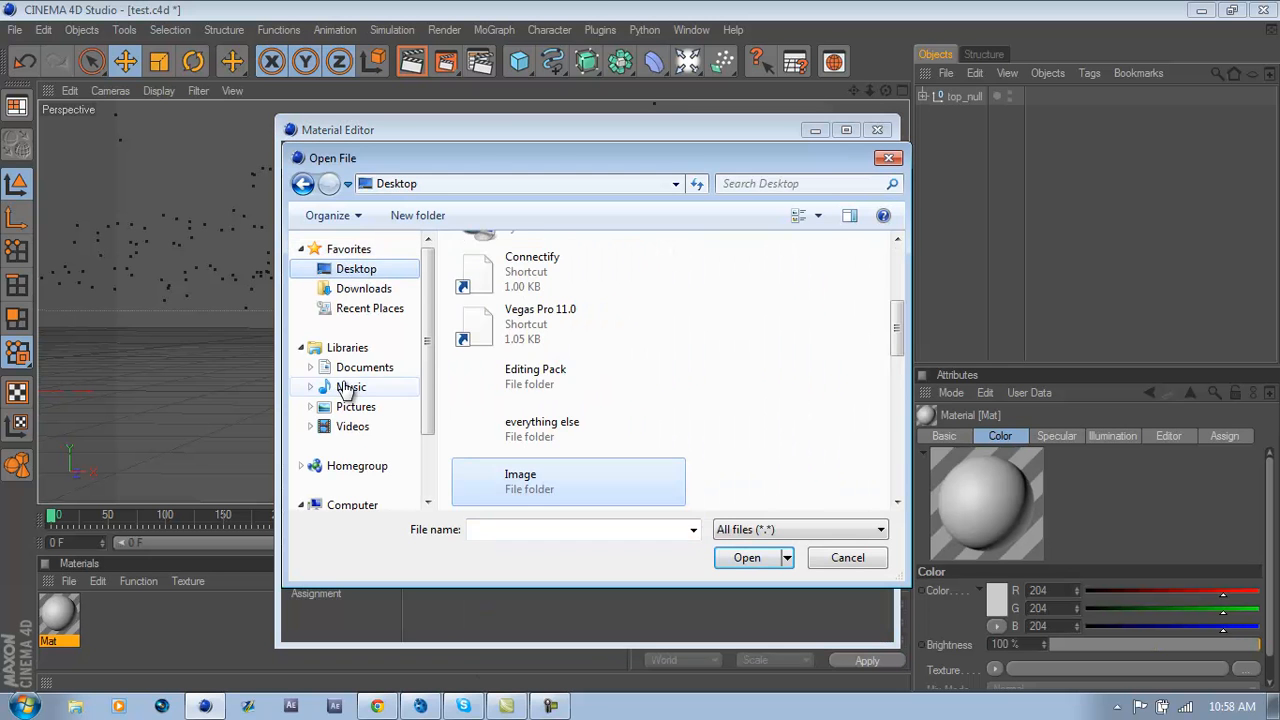
mouse_move(895, 322)
left_mouse_down()
mouse_move(885, 397)
mouse_move(878, 255)
mouse_move(870, 348)
mouse_move(897, 296)
mouse_move(888, 343)
left_mouse_up()
double_click(581, 345)
left_click(500, 272)
left_click(768, 553)
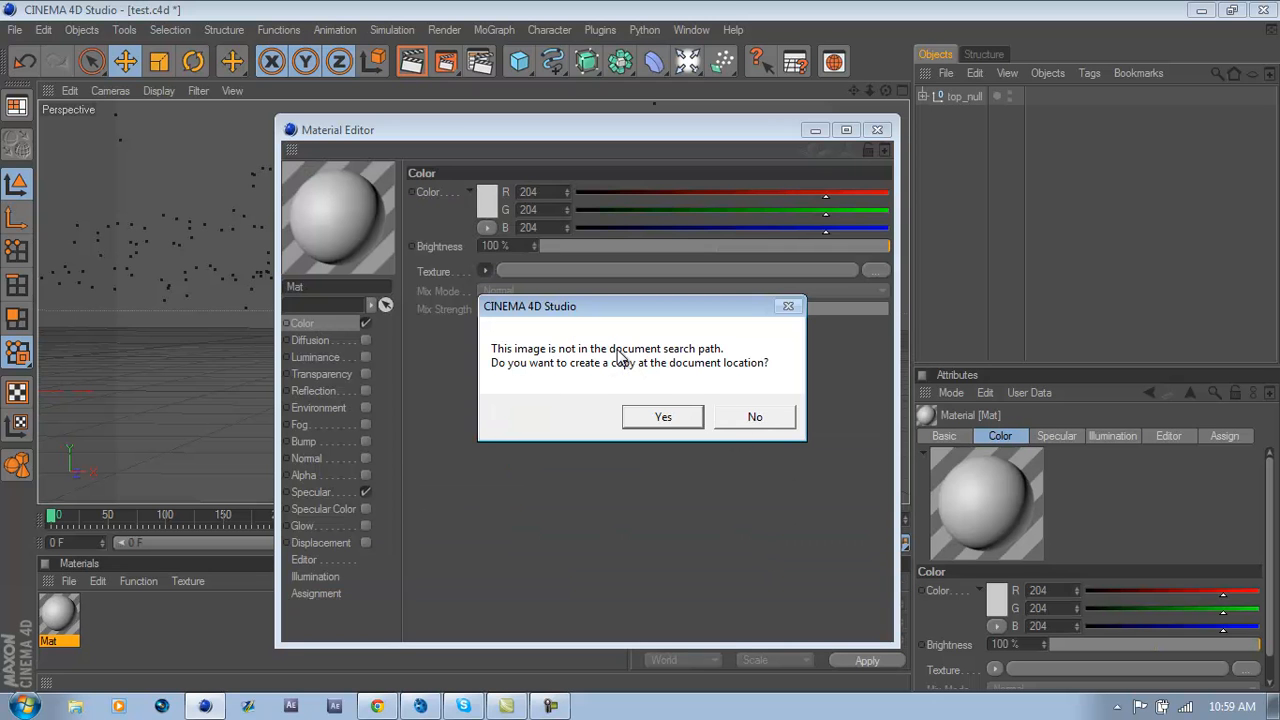
left_click(755, 419)
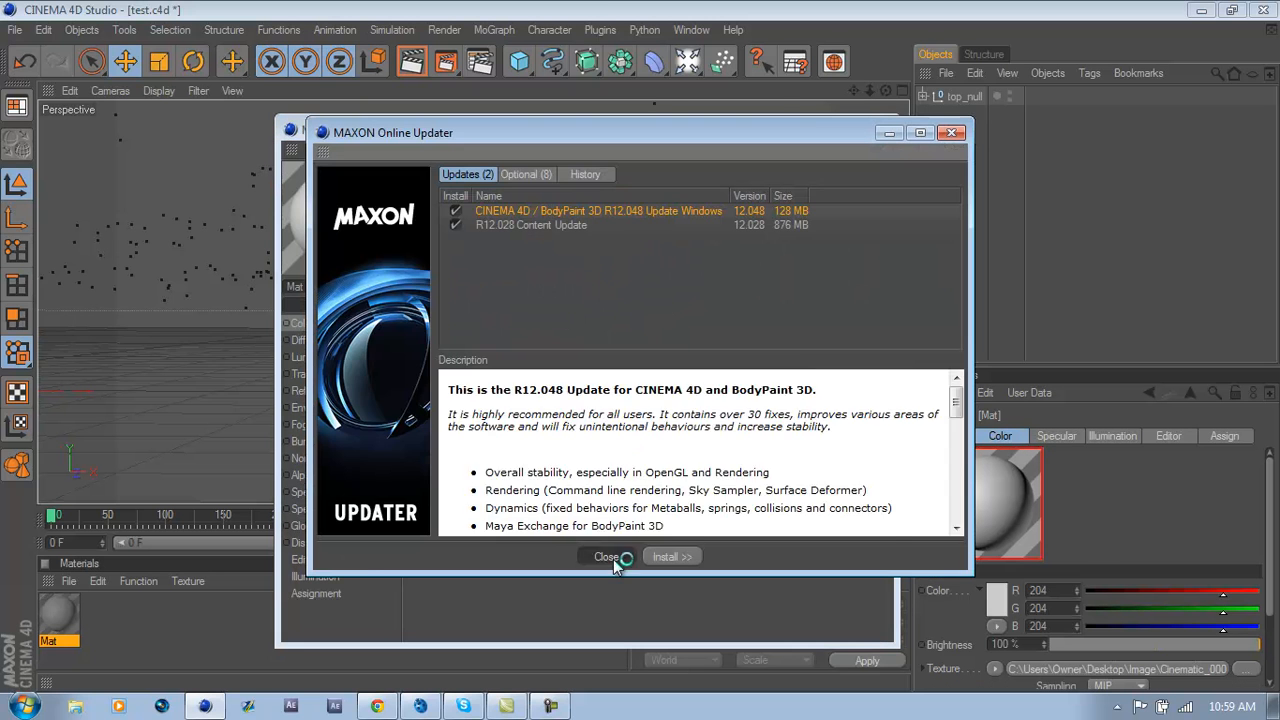
left_click(613, 557)
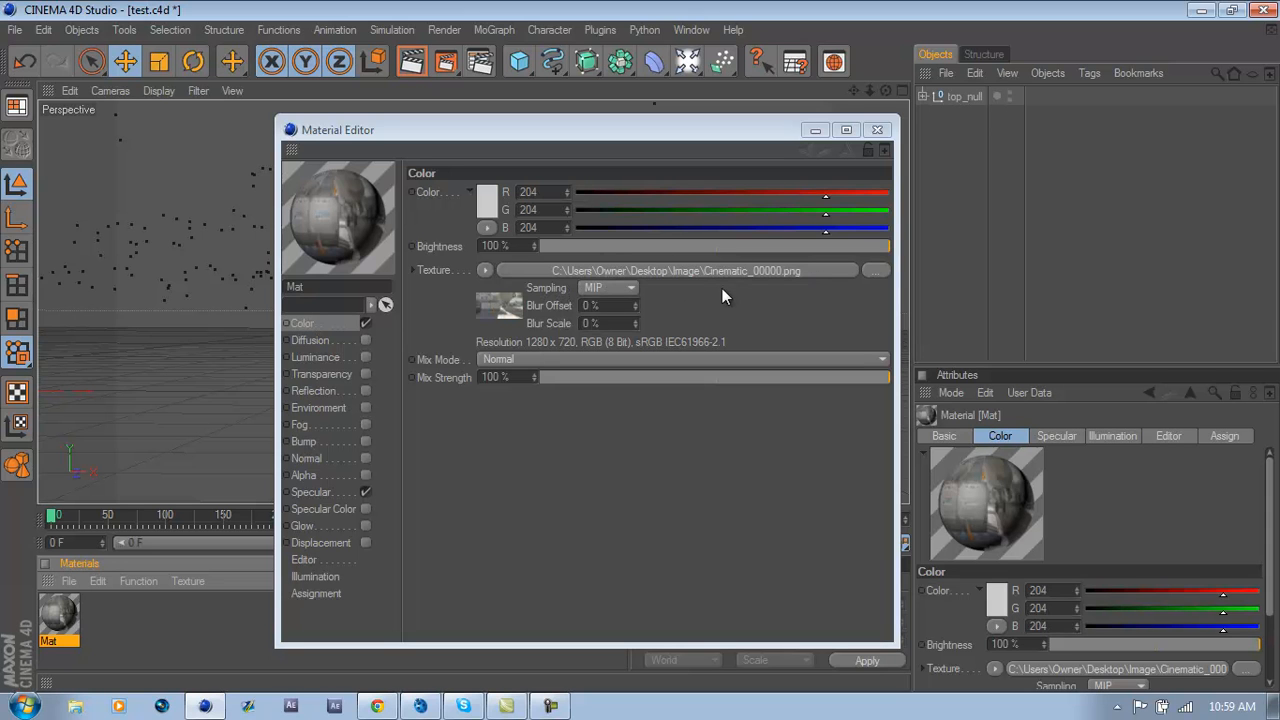
Step: Calculate the texture's animation frame range from the image sequence and close the material editor
left_click(655, 273)
left_click(520, 168)
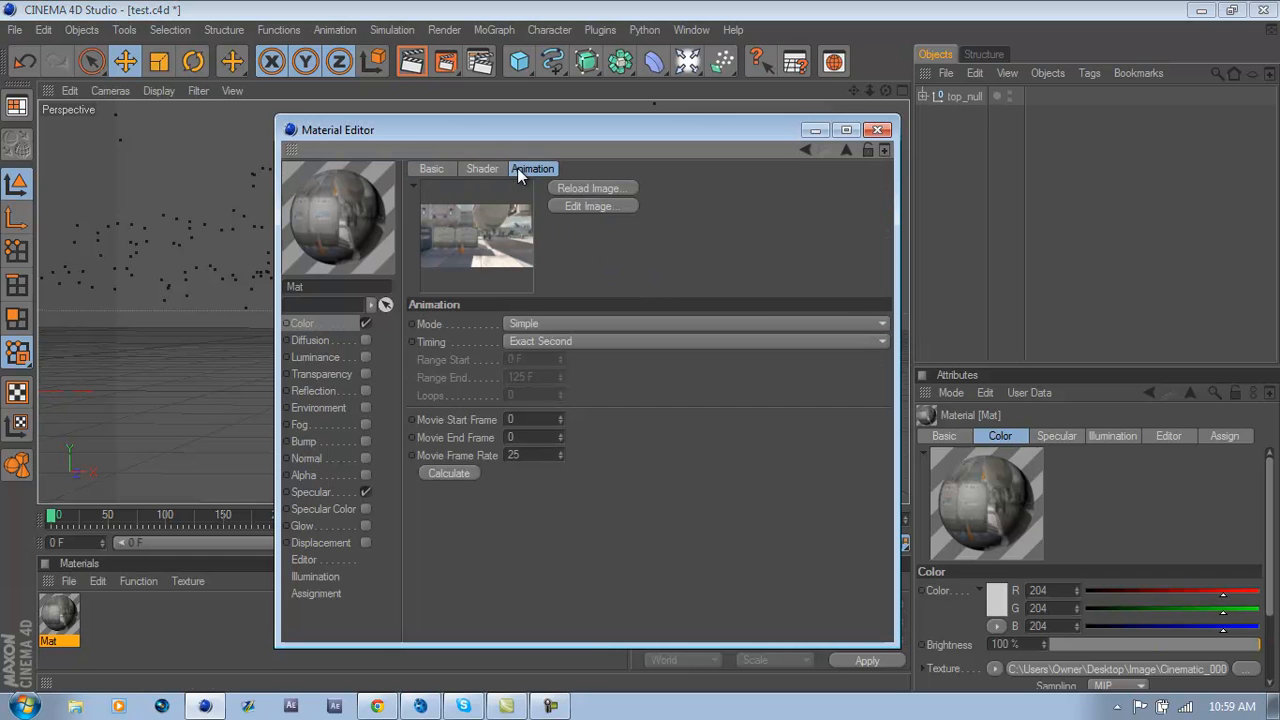
left_click(464, 477)
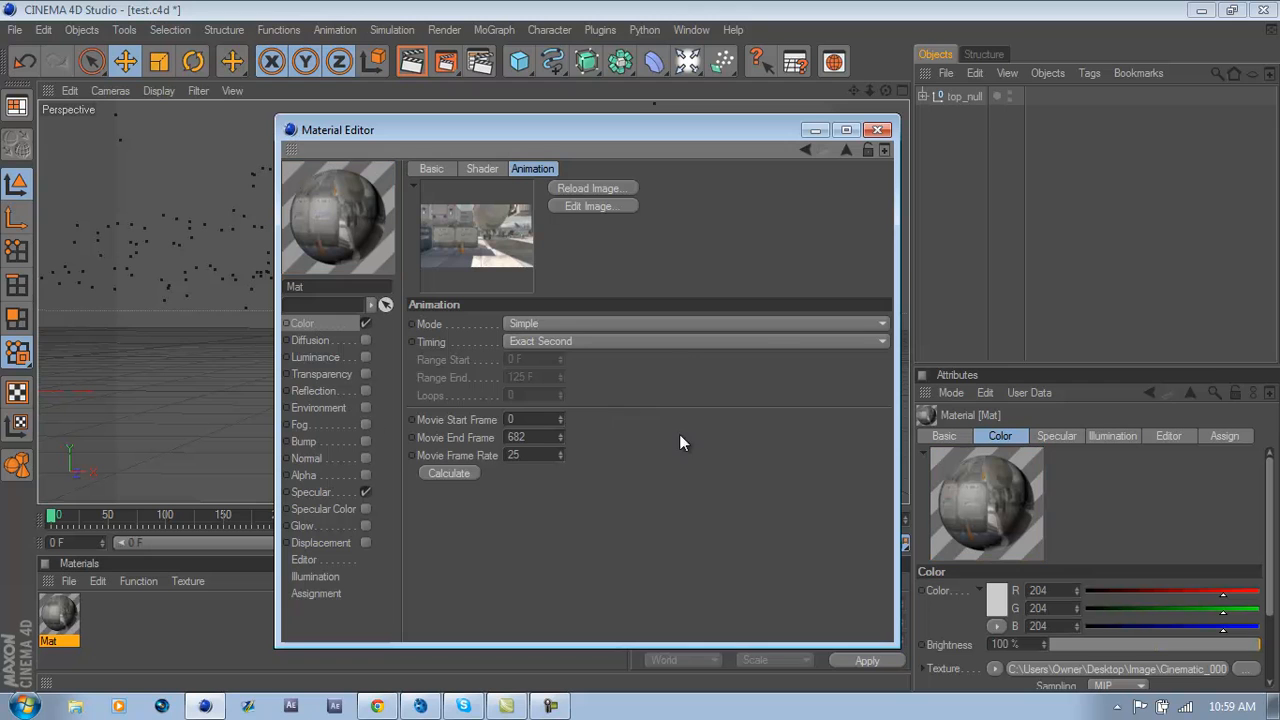
left_click(877, 130)
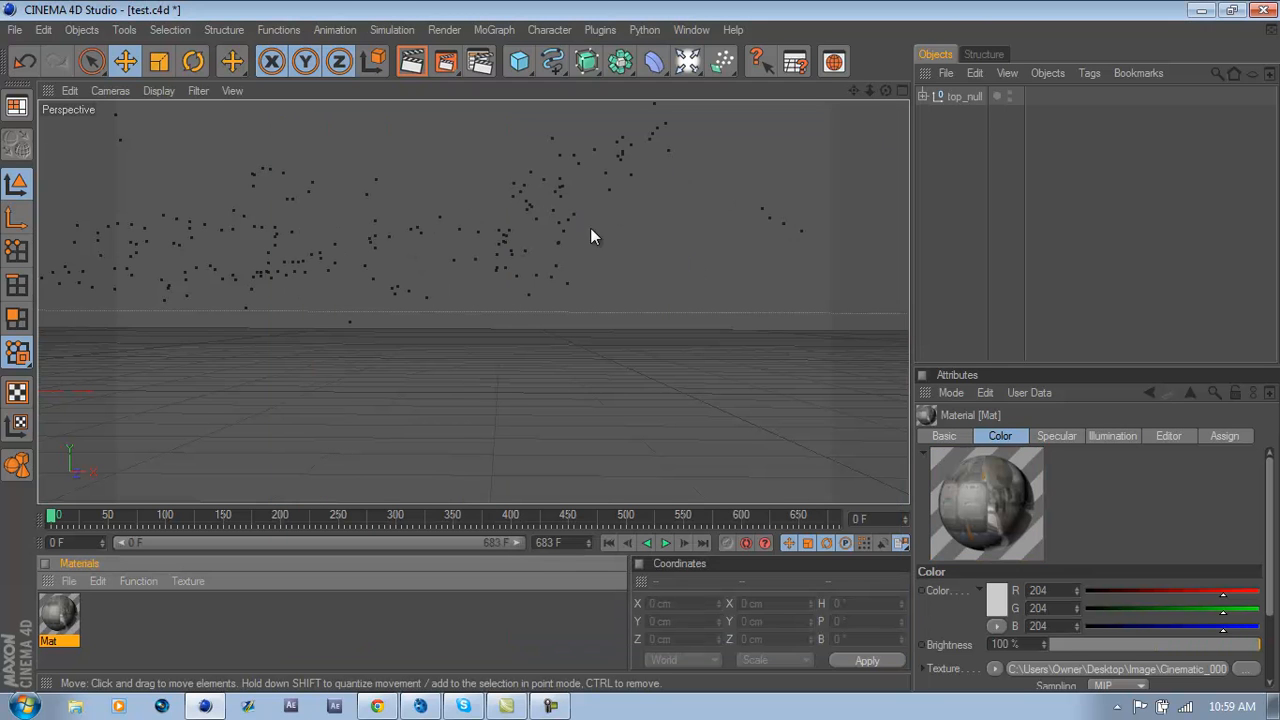
Step: Add a Background object and apply the cinematic material Mat to it
left_click(686, 66)
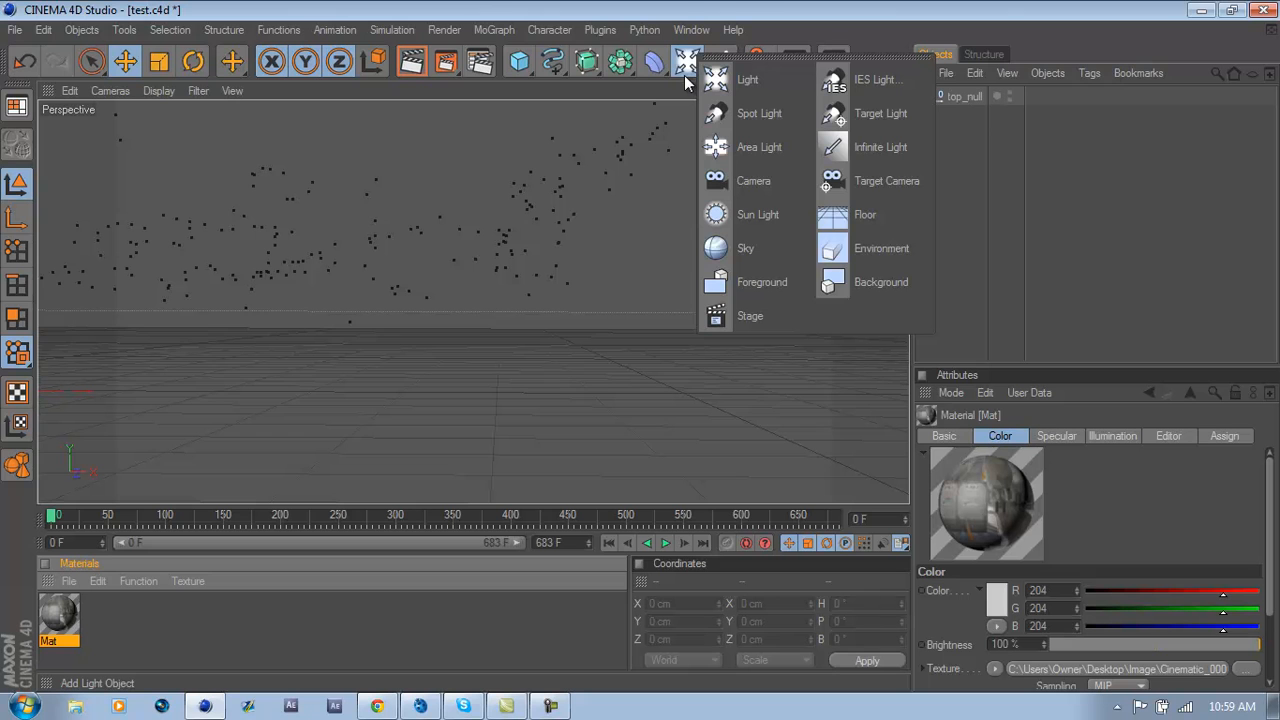
left_click(678, 9)
left_click(687, 62)
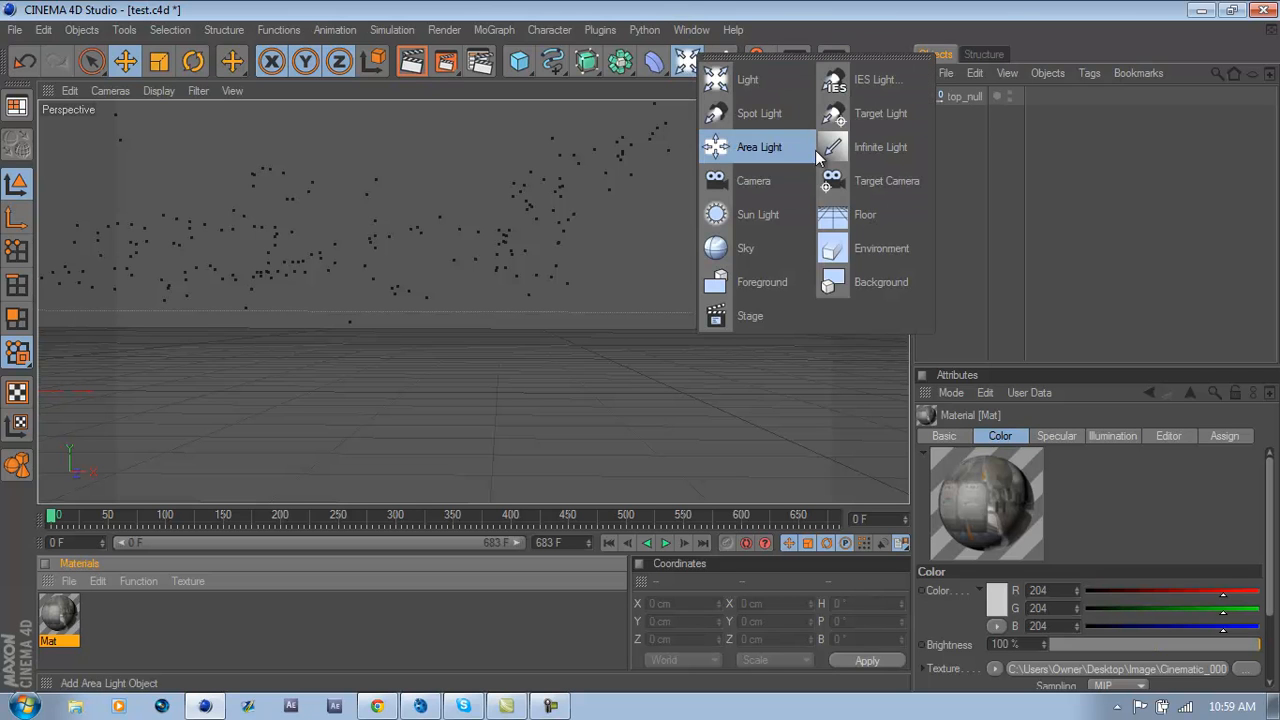
left_click(831, 284)
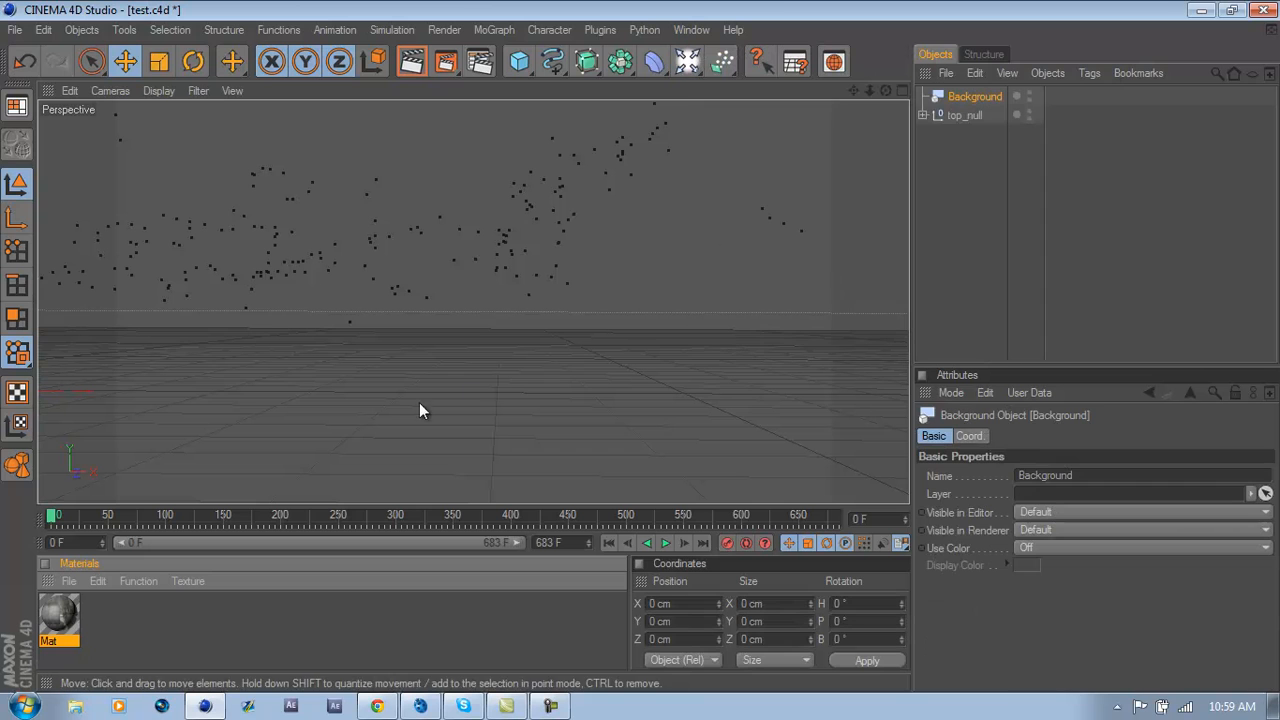
left_click_drag(55, 627, 958, 100)
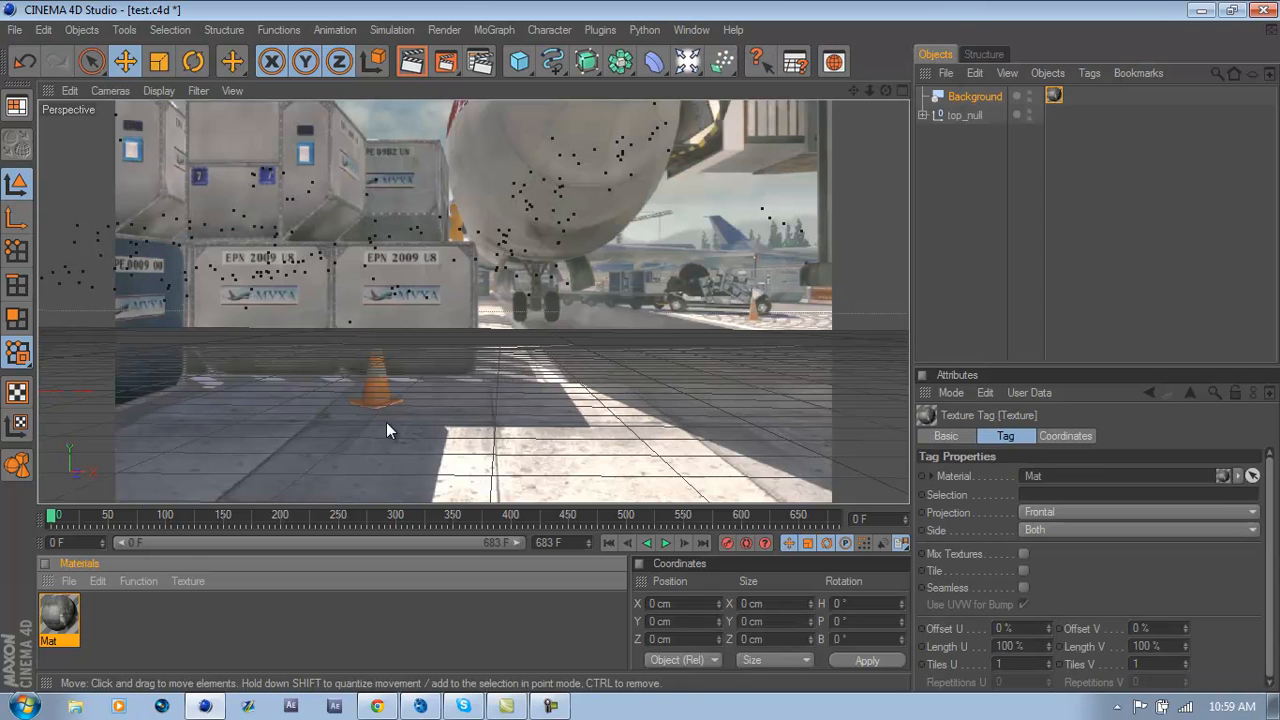
Step: At frame 456, add a Plane and move it along X to about -224 cm, onto the middle of the tarmac
left_click_drag(48, 500, 575, 514)
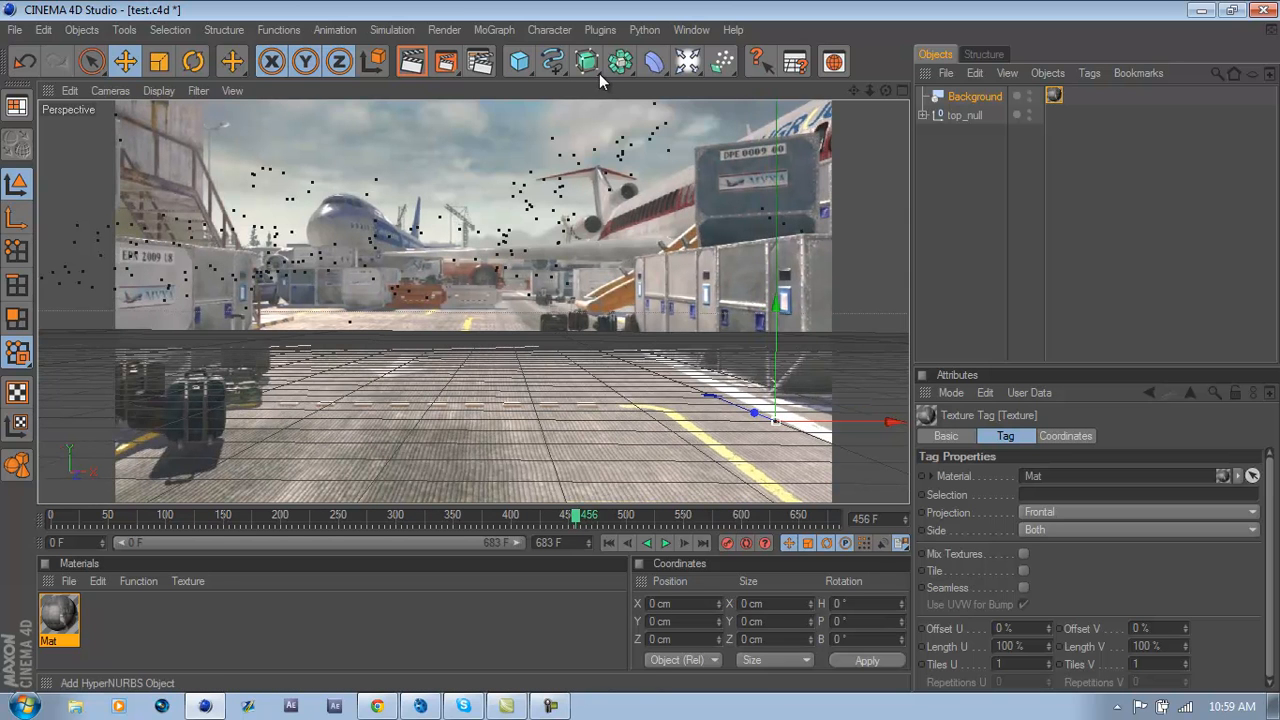
left_click(520, 62)
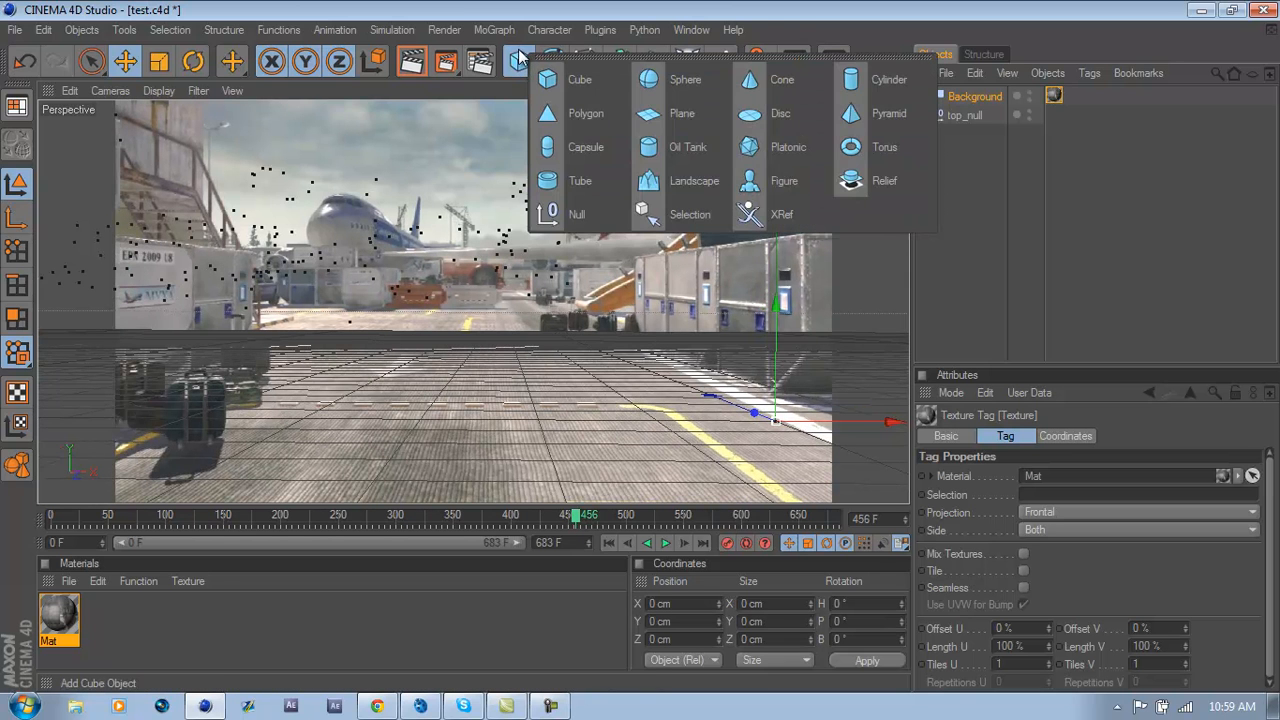
left_click(668, 113)
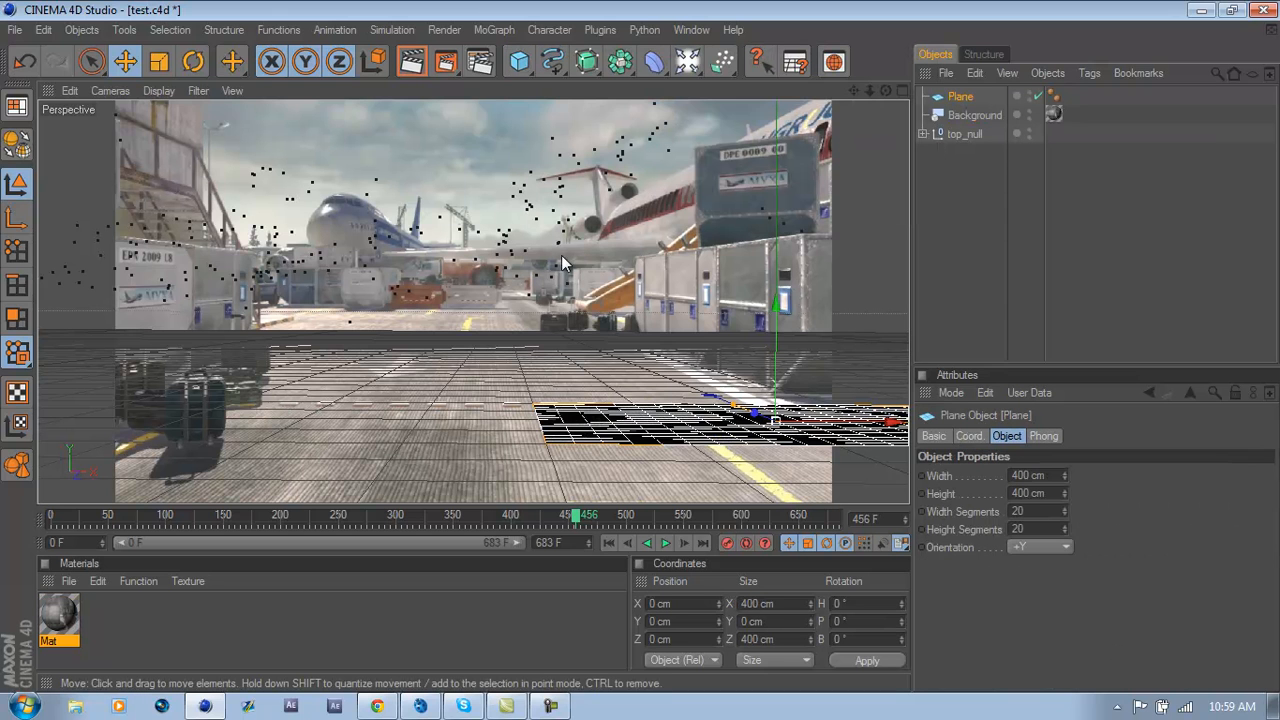
left_click_drag(862, 425, 597, 425)
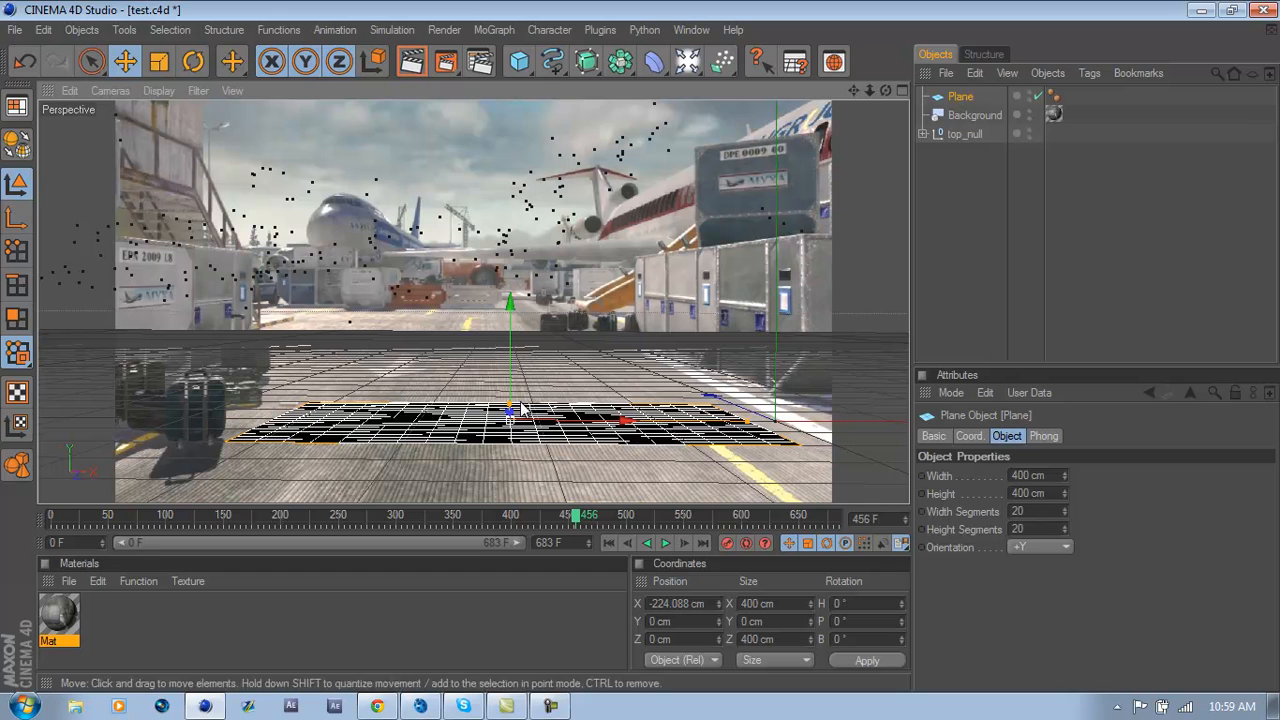
Step: Enlarge the plane to about 1942 cm wide and 1001 cm high so it covers the tarmac
left_click_drag(511, 411, 513, 413)
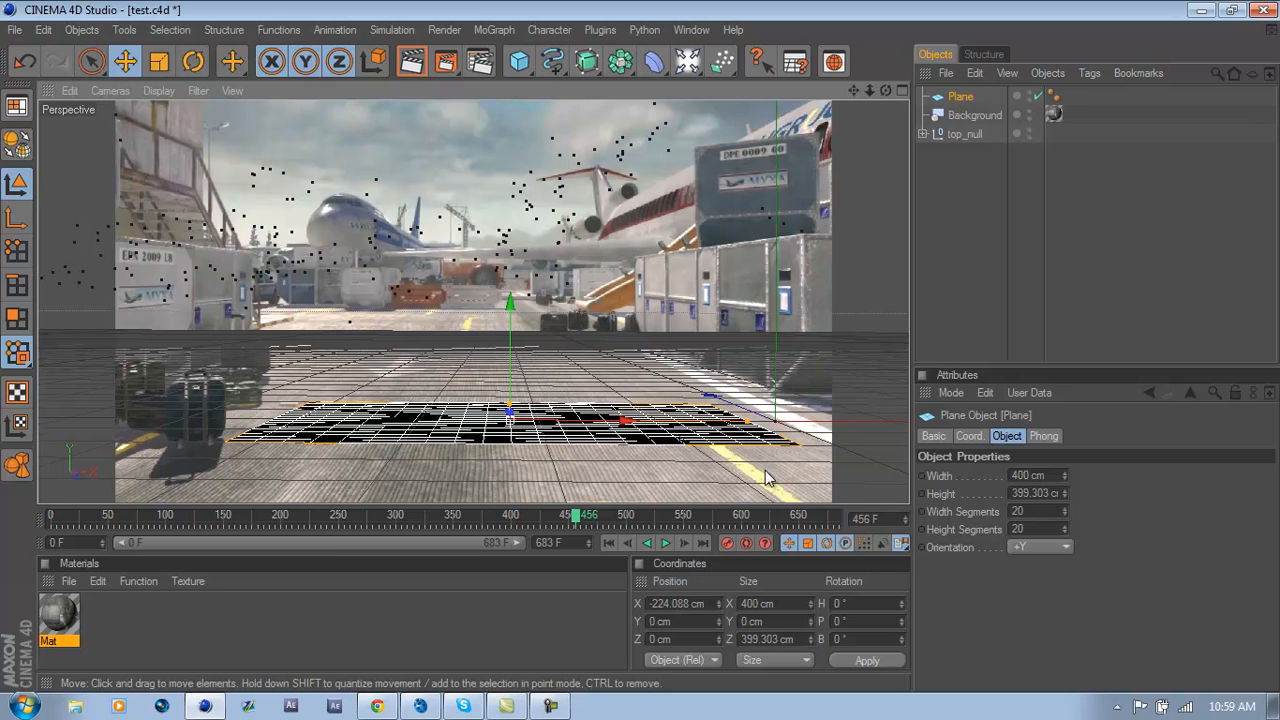
left_click_drag(748, 421, 600, 391)
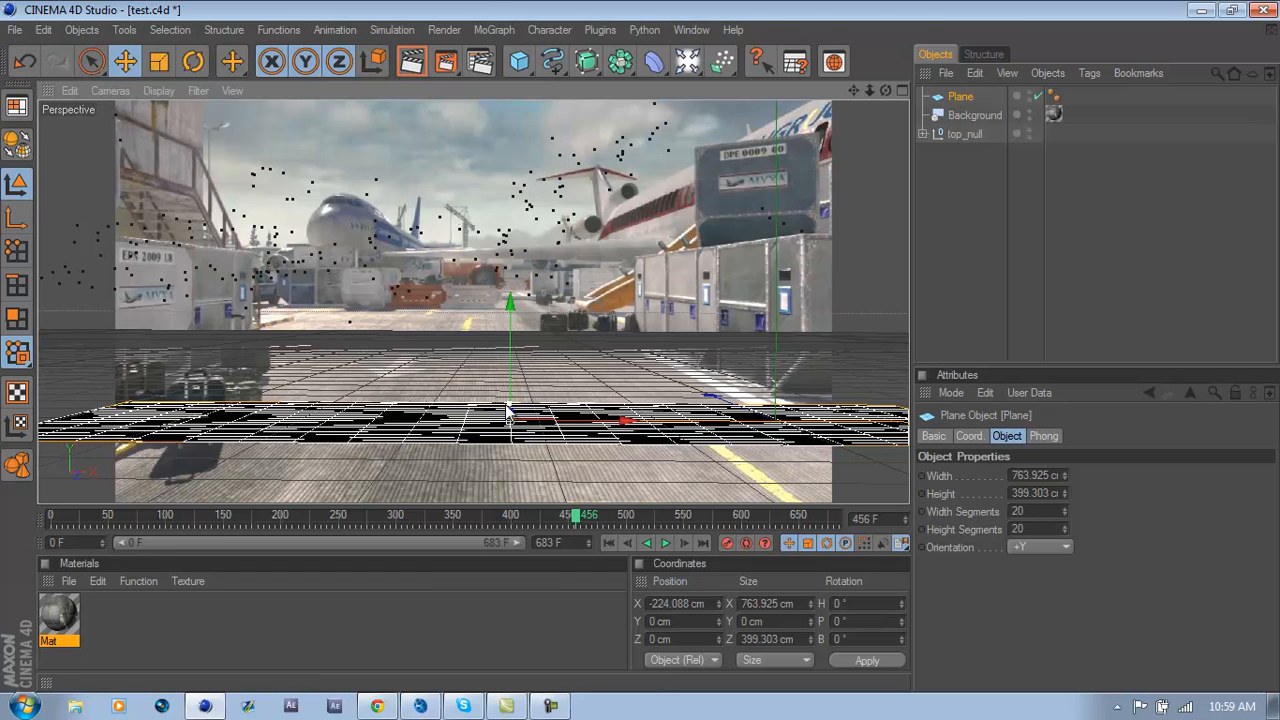
mouse_move(638, 344)
left_mouse_down()
mouse_move(640, 359)
mouse_move(648, 333)
mouse_move(645, 350)
left_mouse_up()
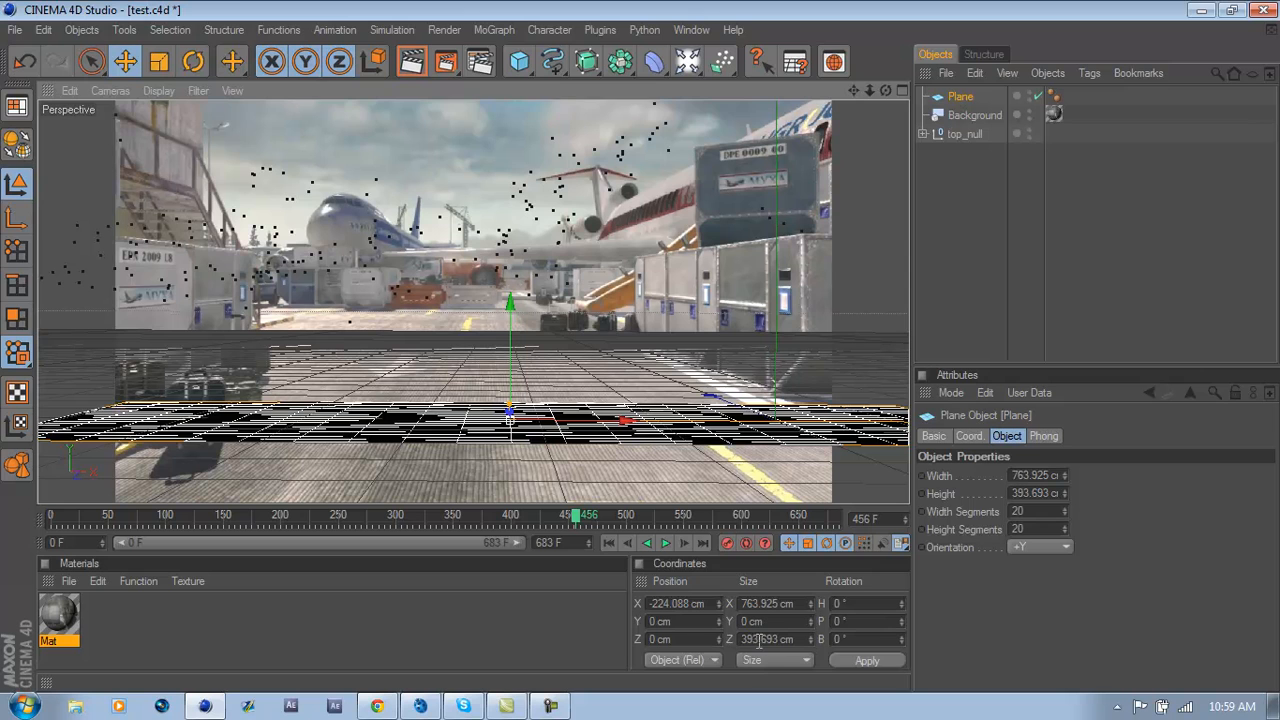
left_click_drag(758, 638, 711, 633)
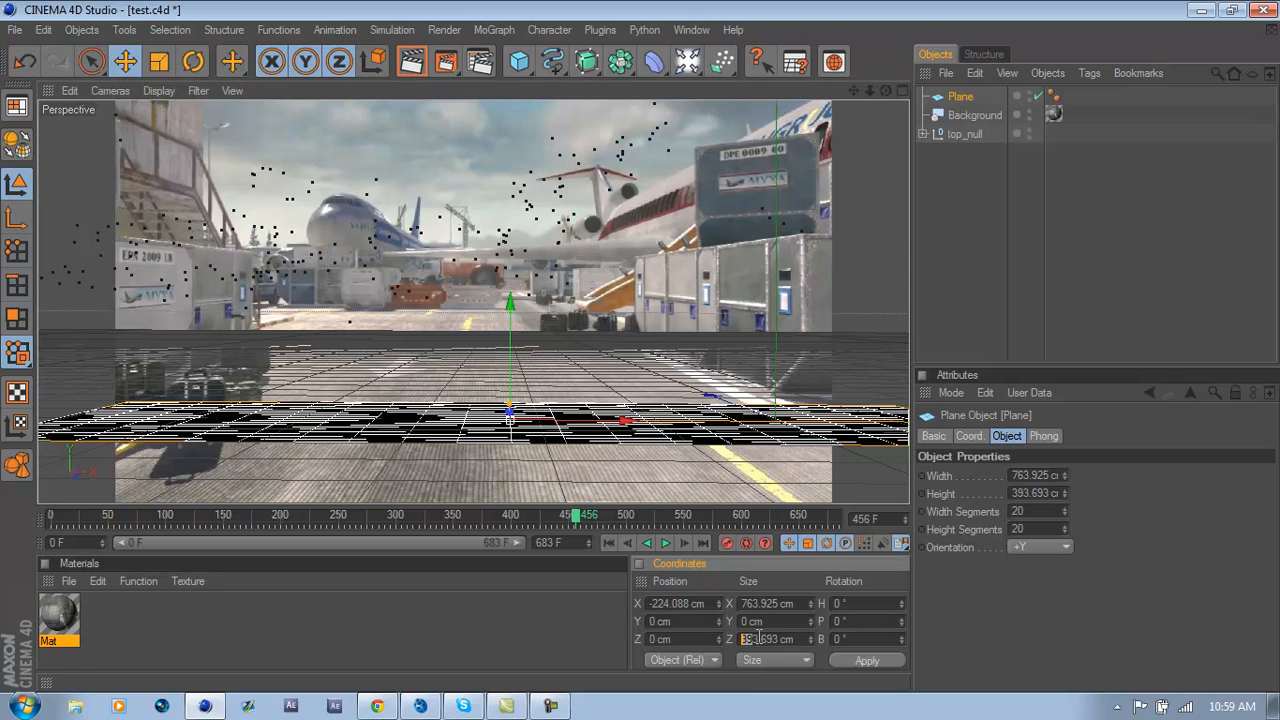
type("10000")
key("Return")
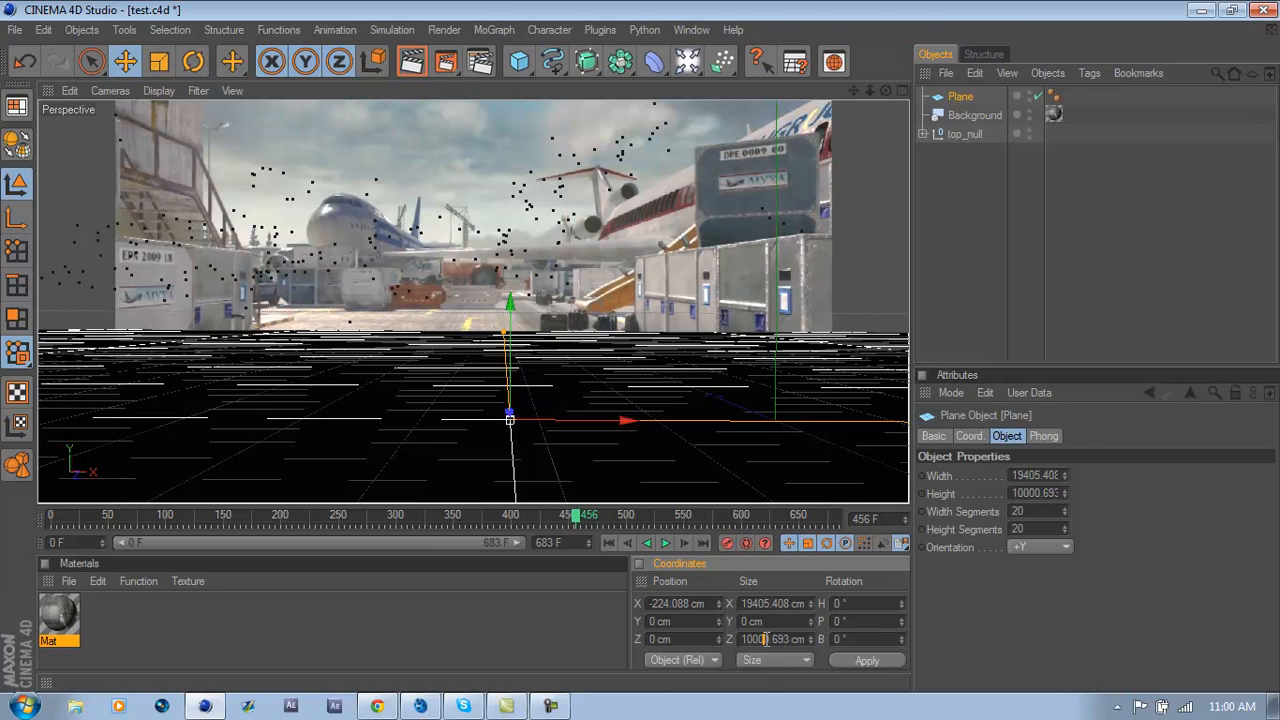
key("BackSpace")
key("Return")
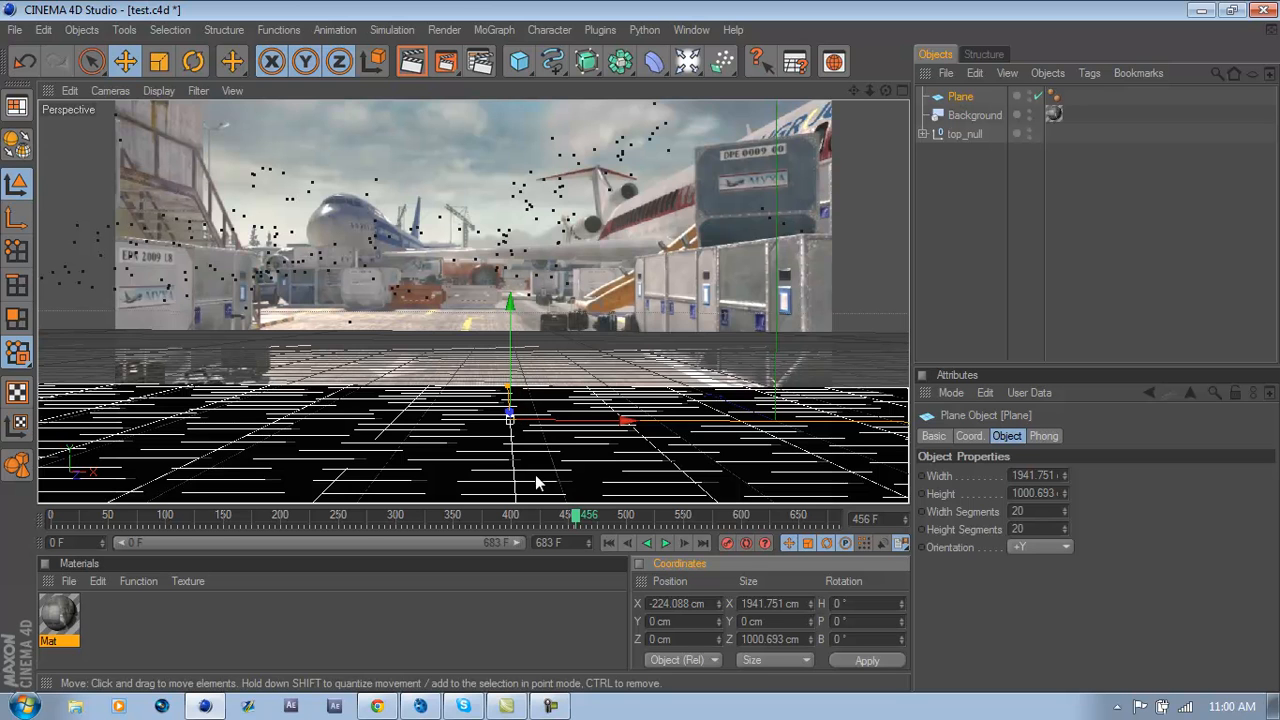
Step: At frame 396, move the plane along Z to about 21 cm, and scrub the timeline to frame 432
left_click_drag(576, 517, 506, 530)
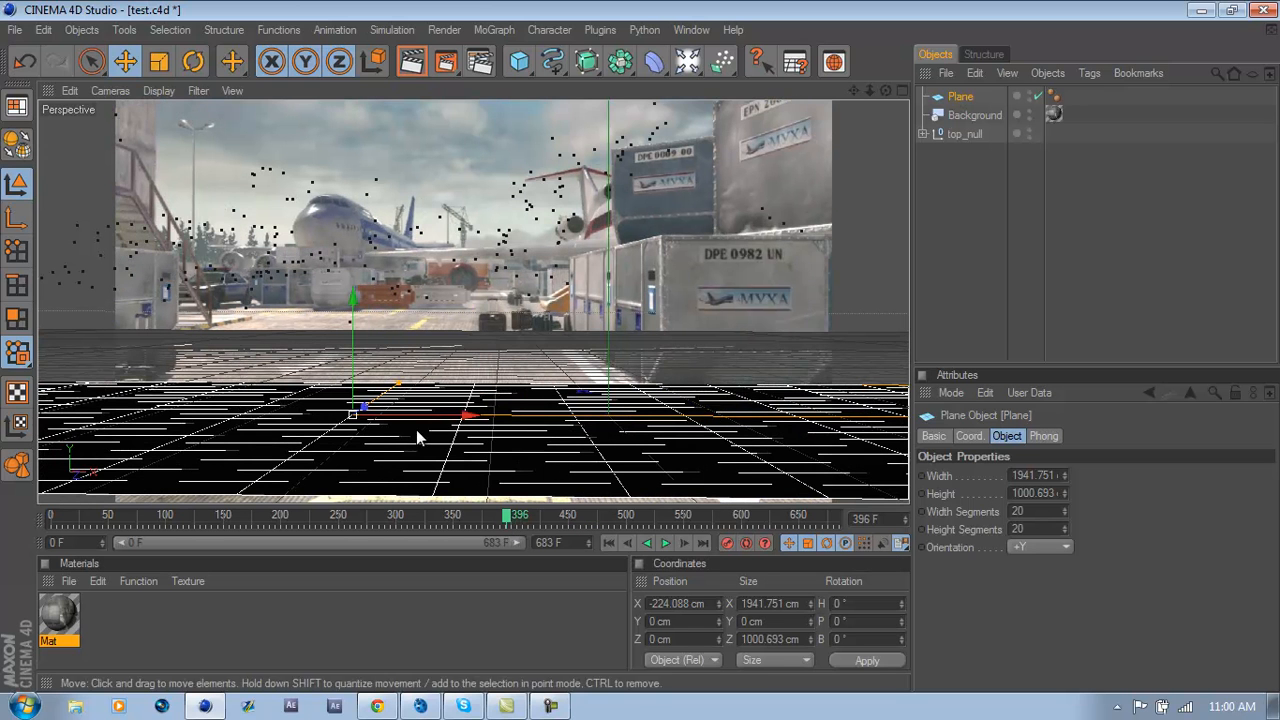
left_click_drag(365, 407, 640, 330)
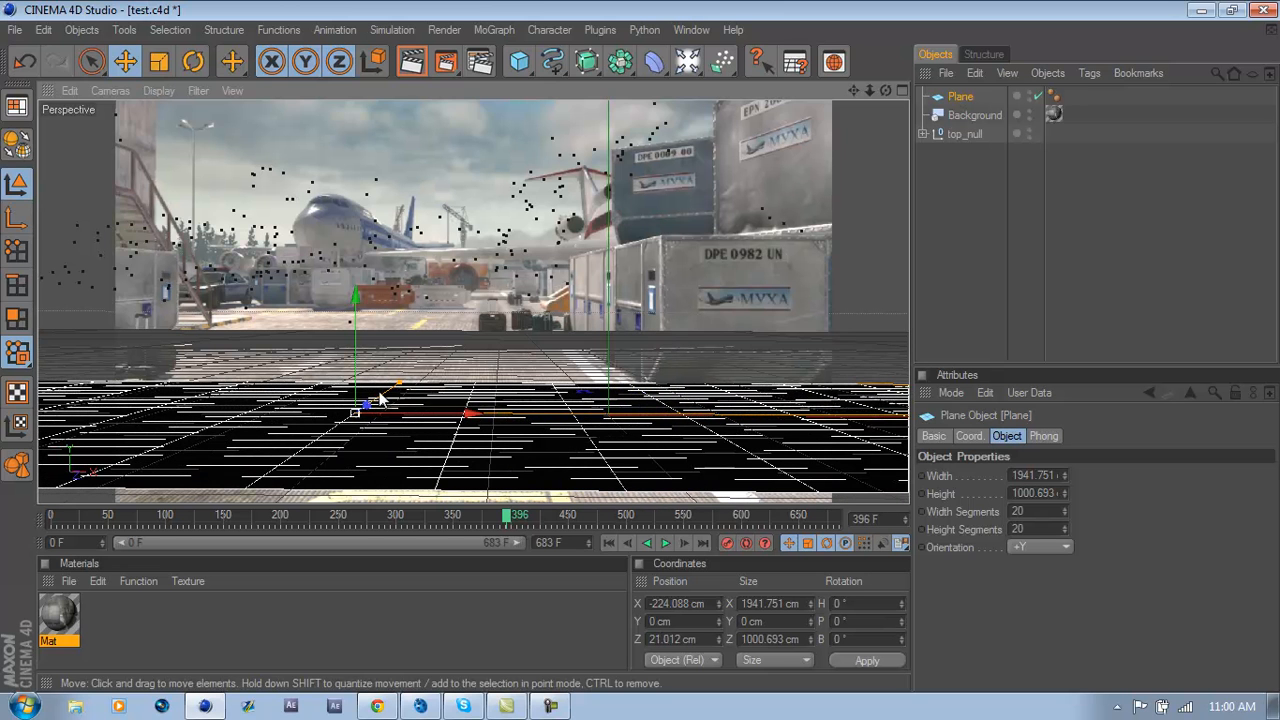
left_click(521, 518)
left_click_drag(366, 518, 550, 520)
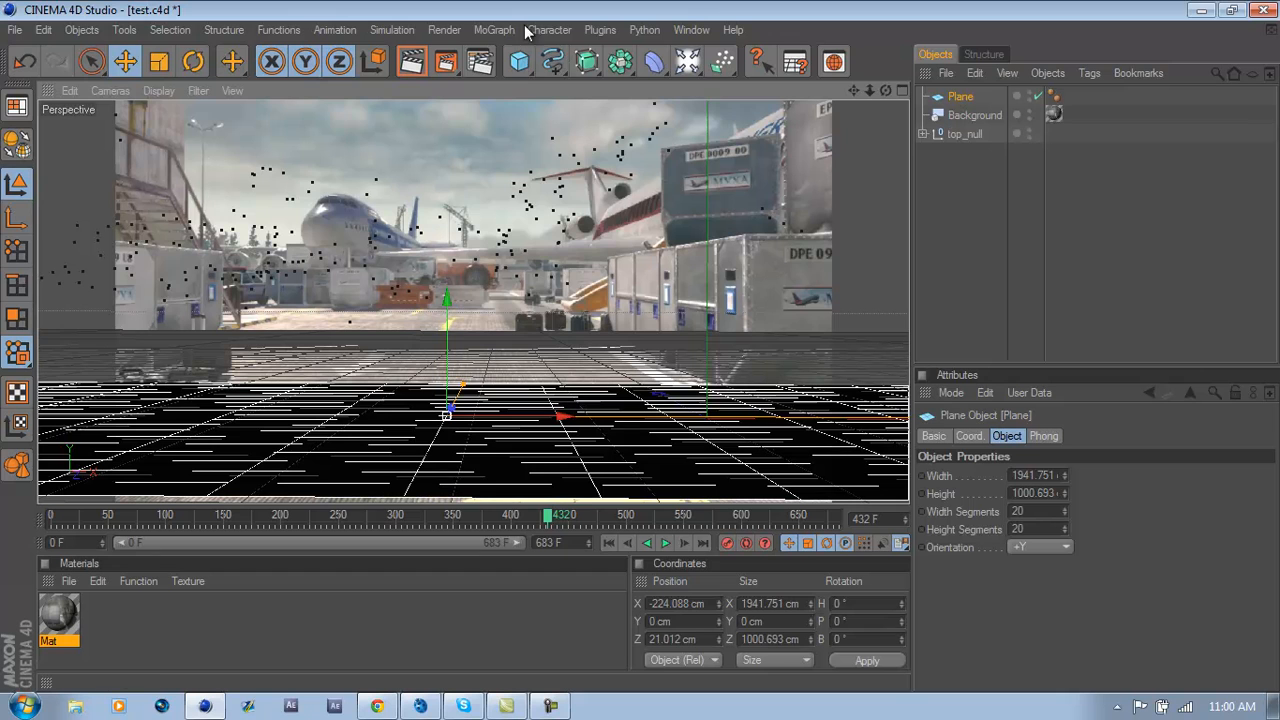
Step: Add a MoText object, move it along X to about -448 cm, and set its text to TEST
left_click(481, 38)
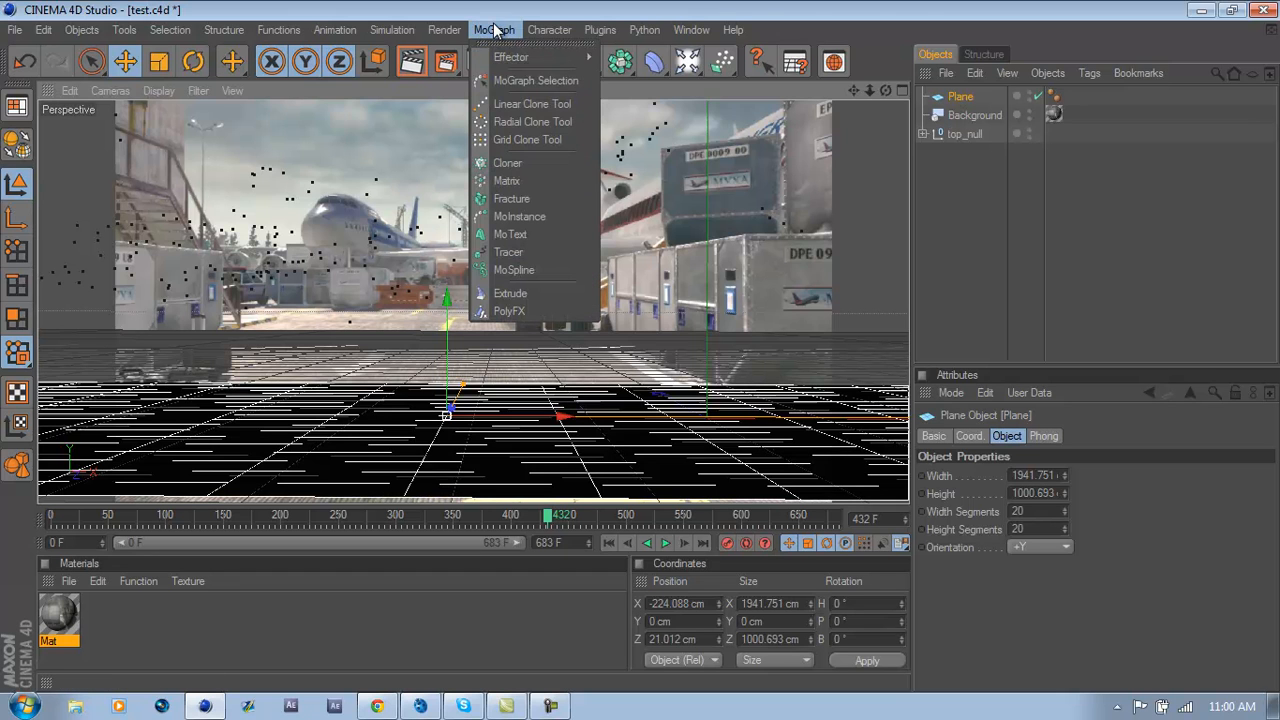
left_click(495, 30)
left_click(494, 32)
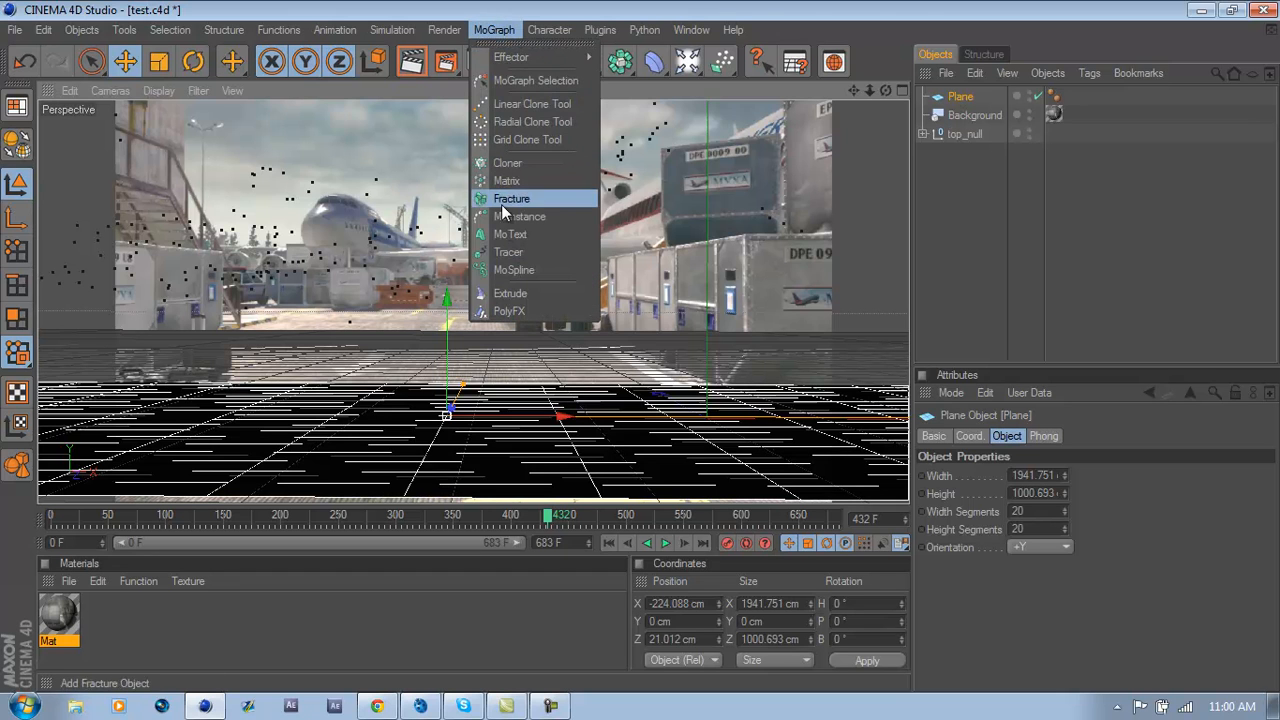
left_click(510, 234)
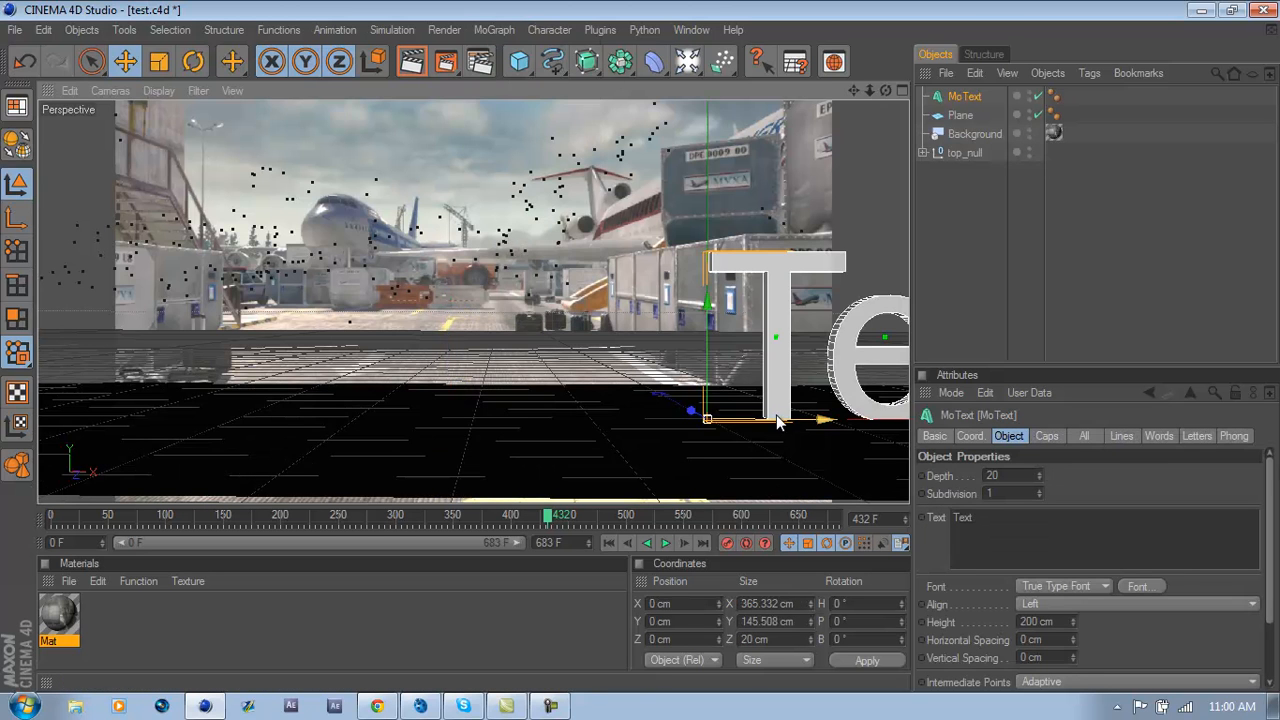
left_click_drag(638, 347, 641, 347)
left_click_drag(1089, 538, 867, 515)
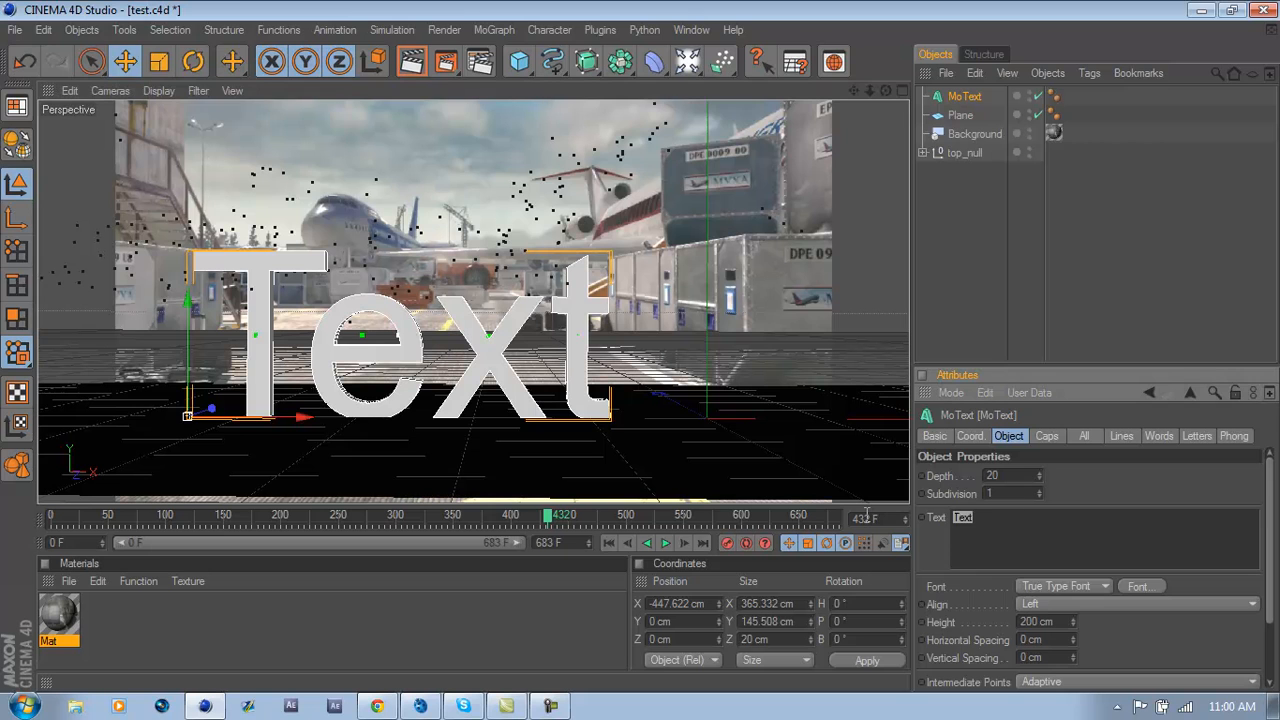
type("TEST")
left_click(1116, 484)
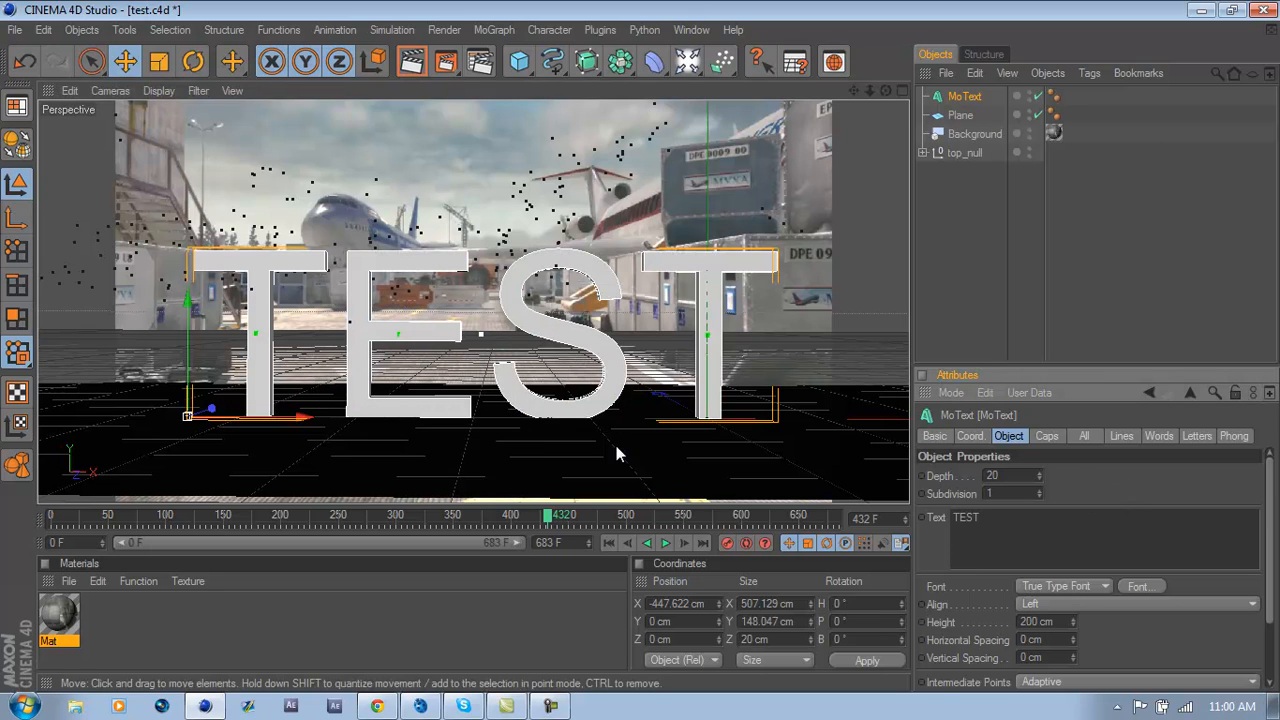
Step: Change the MoText font to BatmanForever
left_click(612, 398)
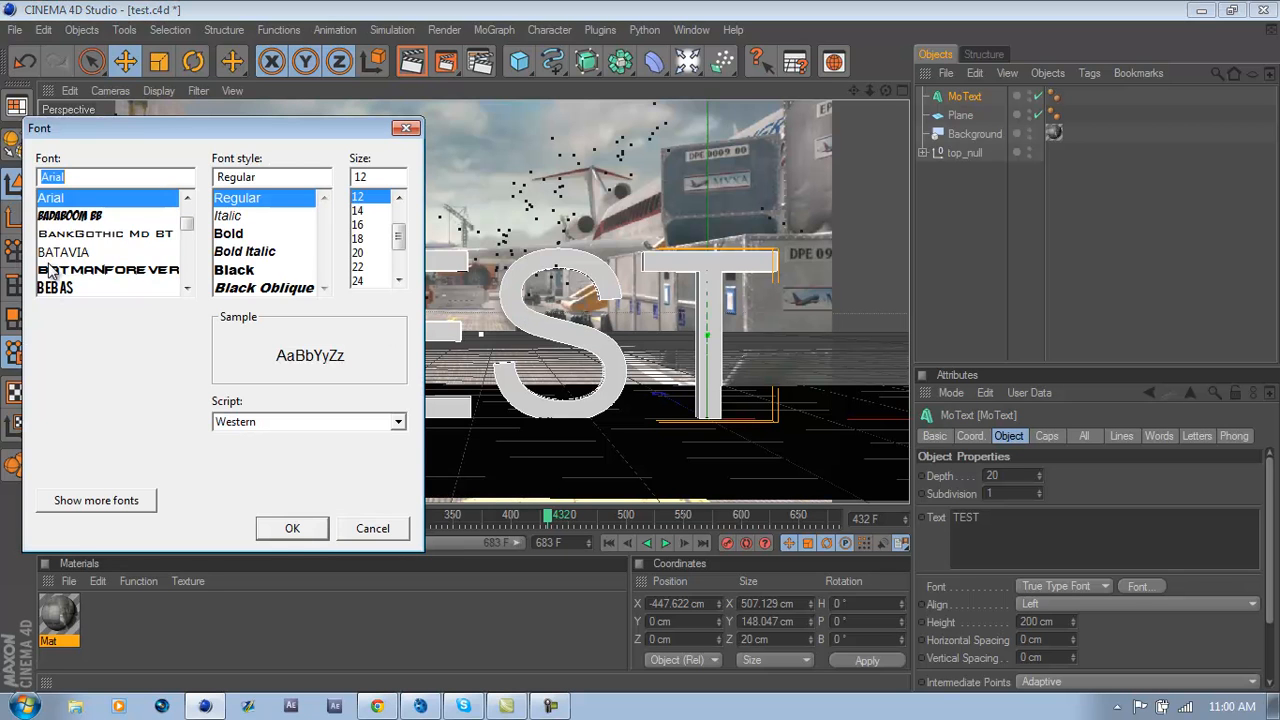
left_click(52, 270)
left_click(271, 528)
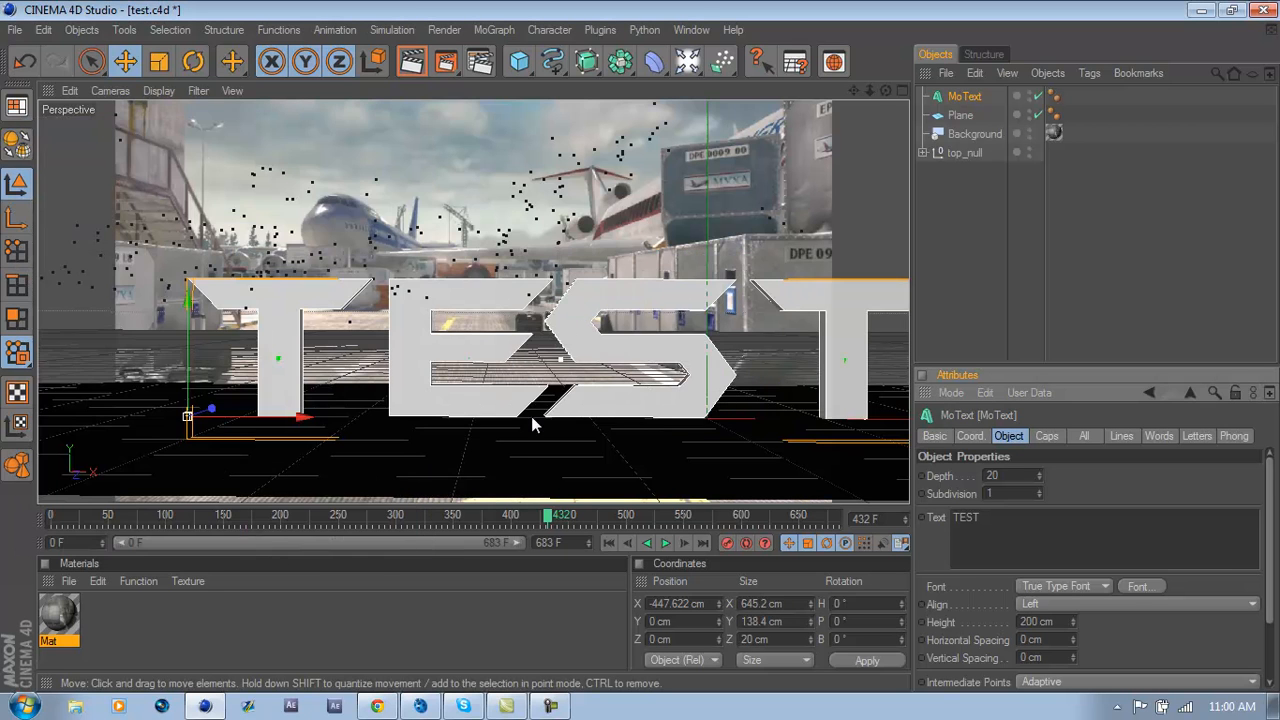
Step: Set the MoText height to 136 cm and depth to 179, and move it along X to about -463 cm
left_click_drag(639, 345, 556, 345)
mouse_move(1073, 622)
left_mouse_down()
mouse_move(1073, 650)
mouse_move(1071, 622)
left_mouse_up()
left_click_drag(215, 416, 277, 416)
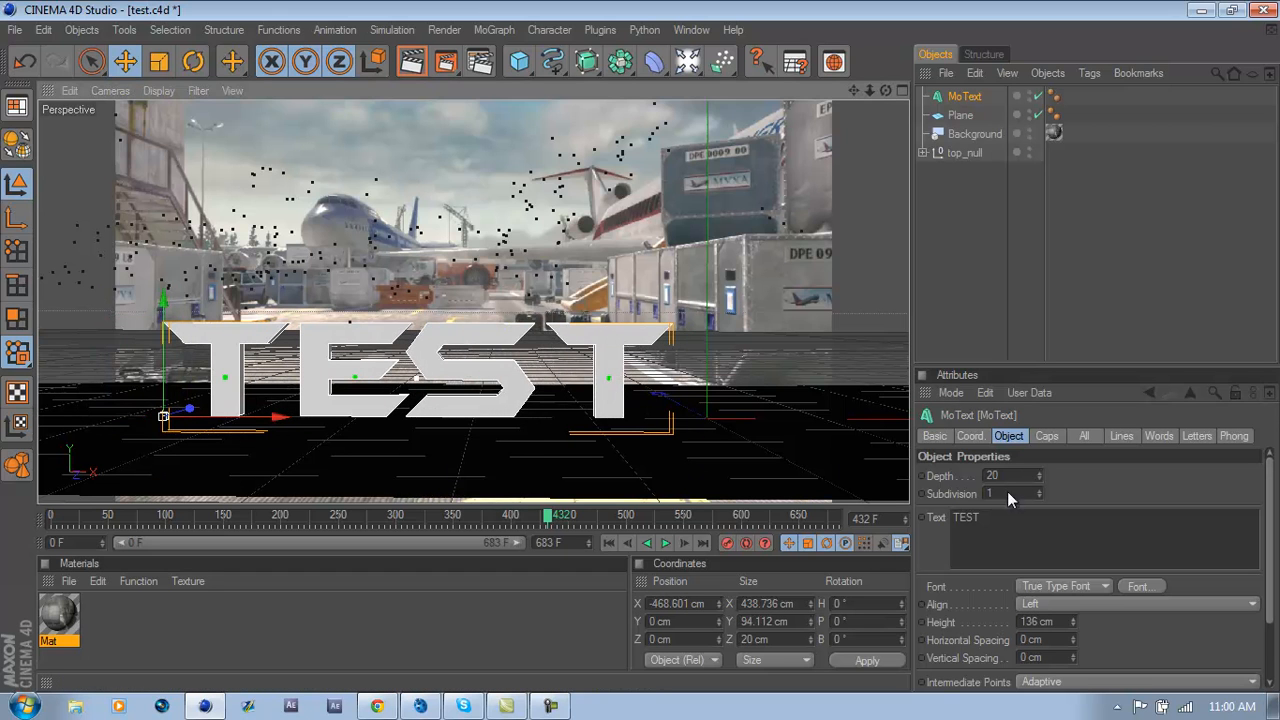
left_click_drag(1037, 477, 1039, 472)
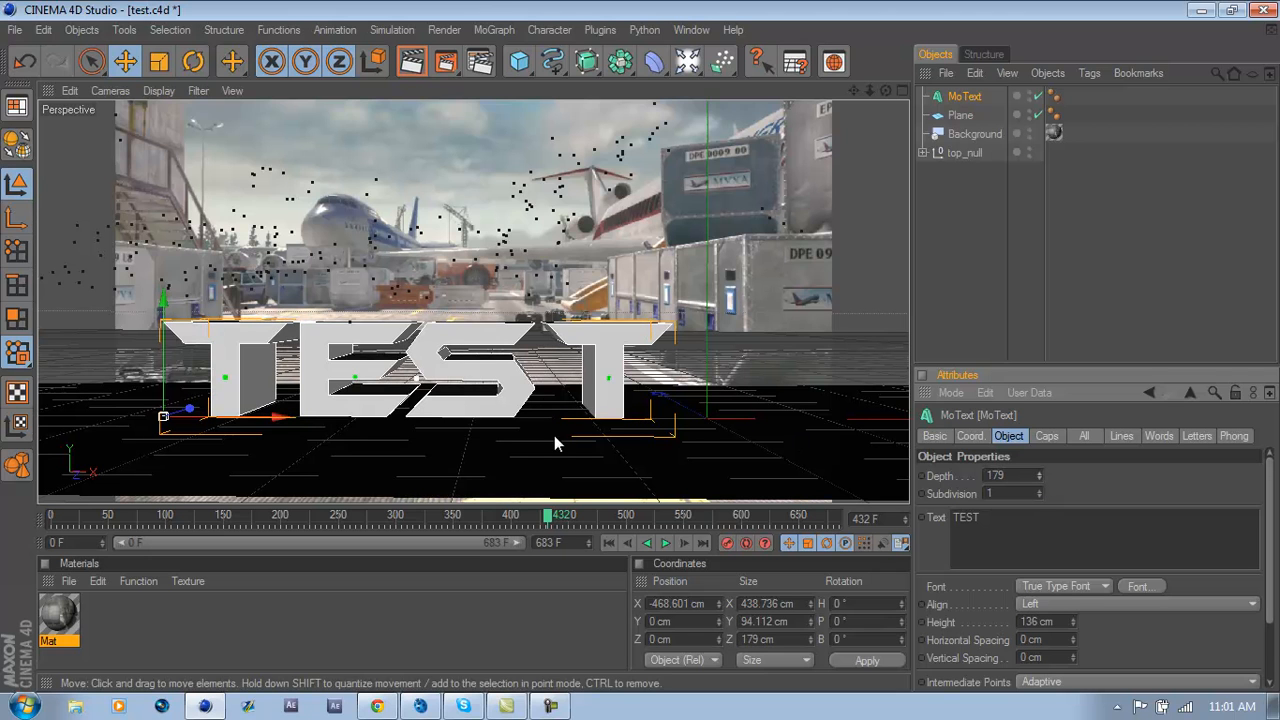
left_click_drag(270, 395, 276, 395)
Step: Load the materials from the Materials C4D file in the C4D Free folder
left_click(100, 581)
mouse_move(69, 581)
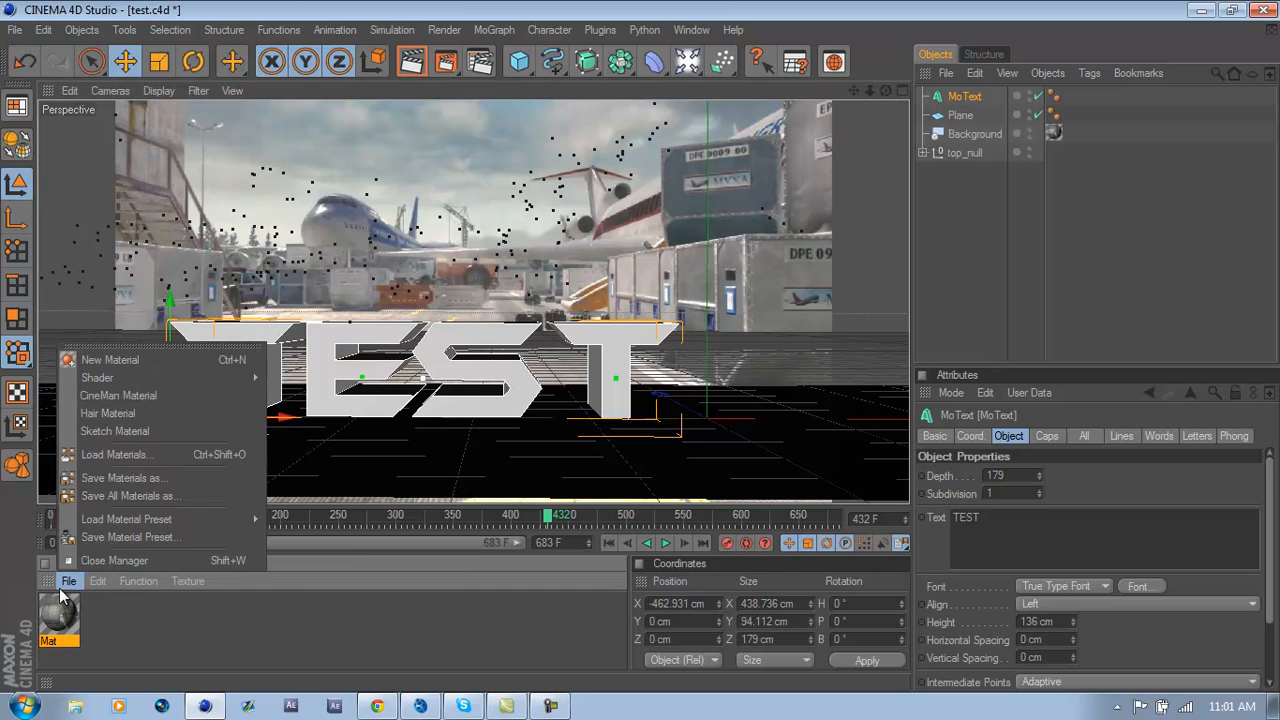
left_click(122, 454)
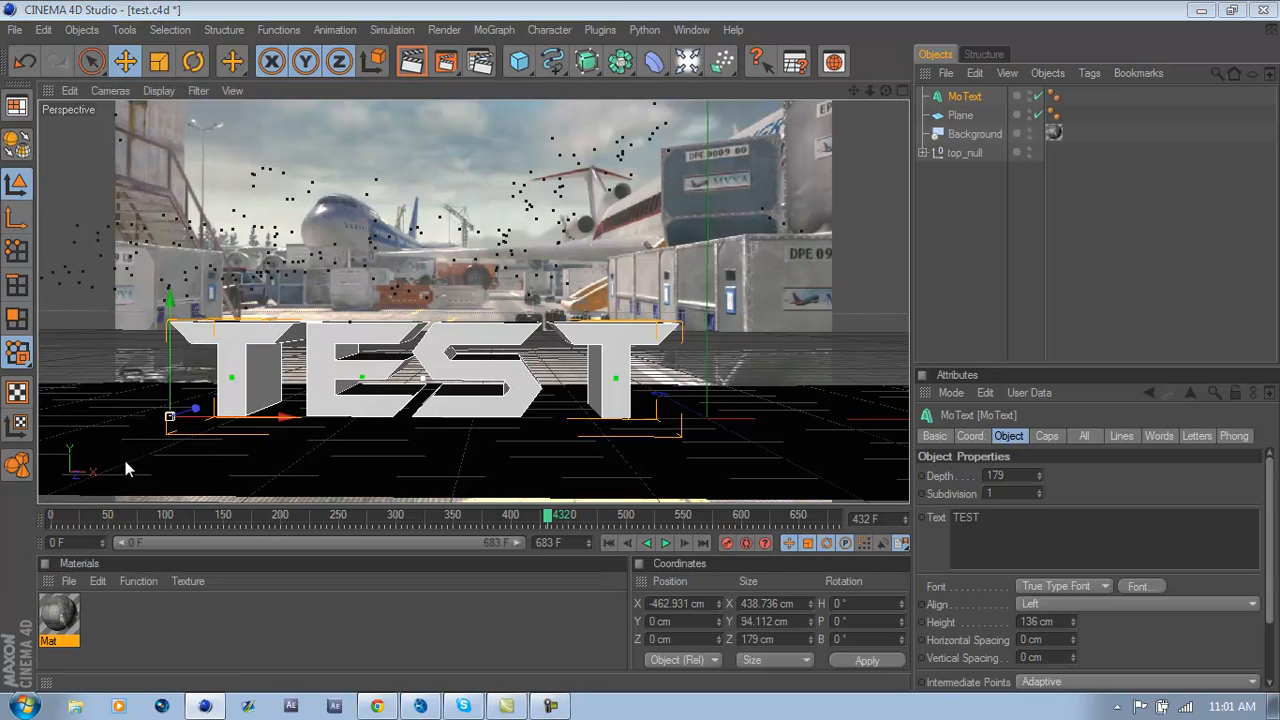
double_click(229, 189)
left_click(228, 230)
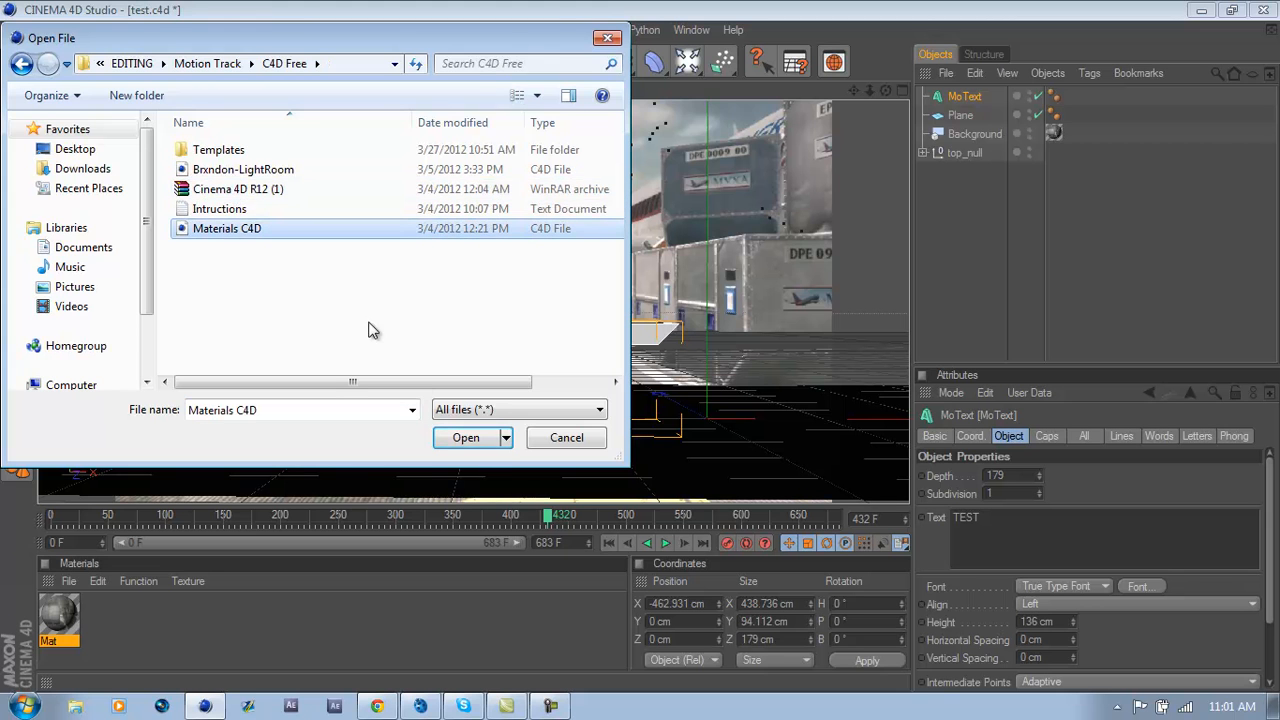
left_click(460, 437)
Step: Apply the Nior Black - AcrezHD material to the MoText and render the active view to preview it
left_click_drag(260, 611, 888, 117)
left_click_drag(980, 88, 982, 96)
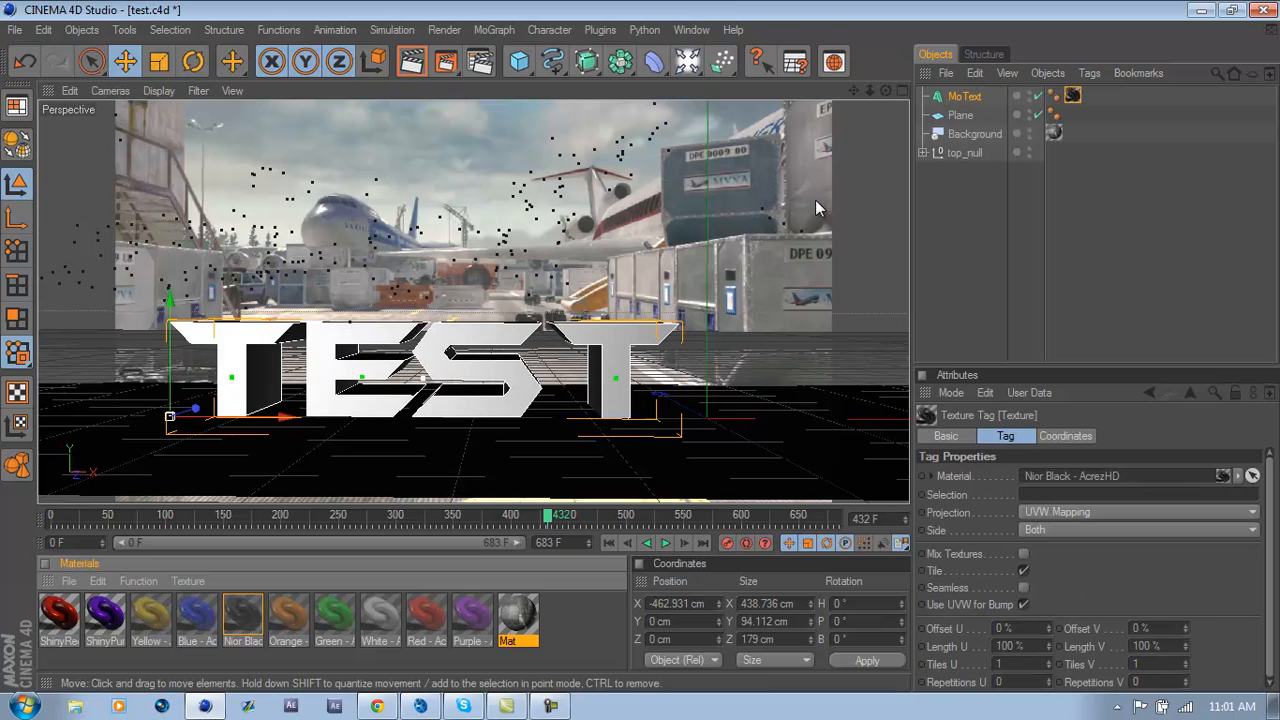
left_click(411, 61)
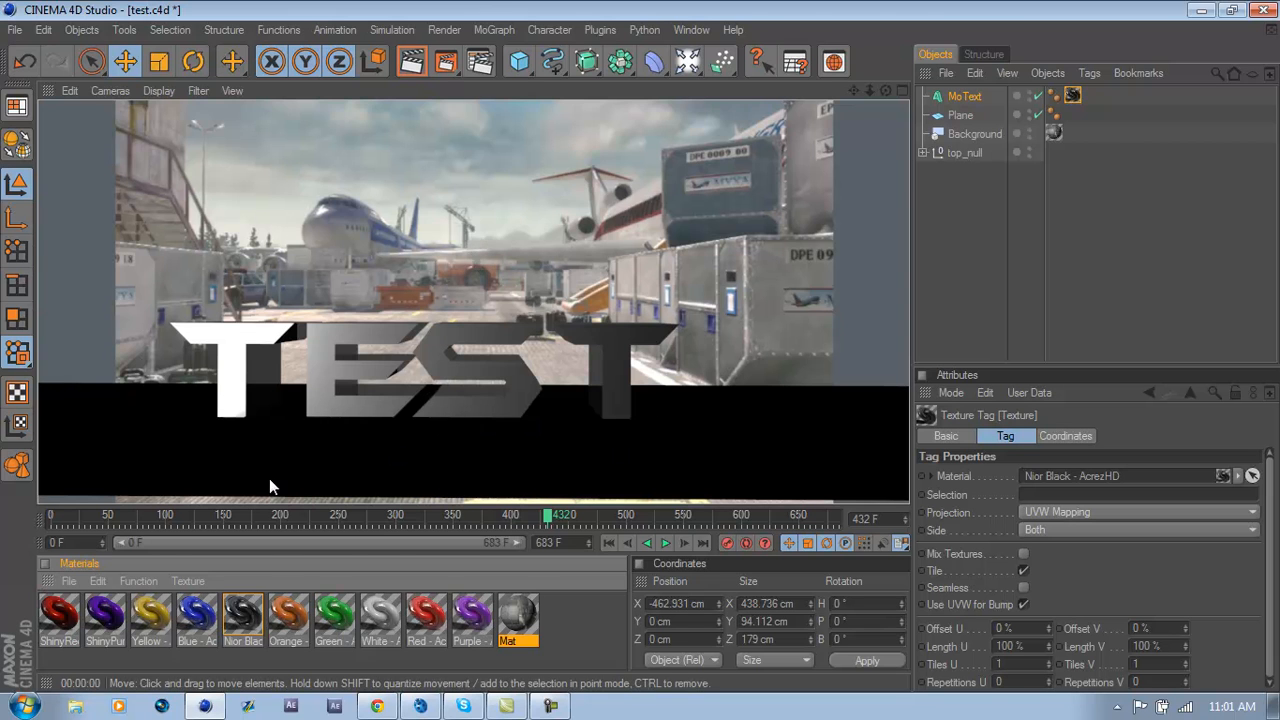
left_click(588, 630)
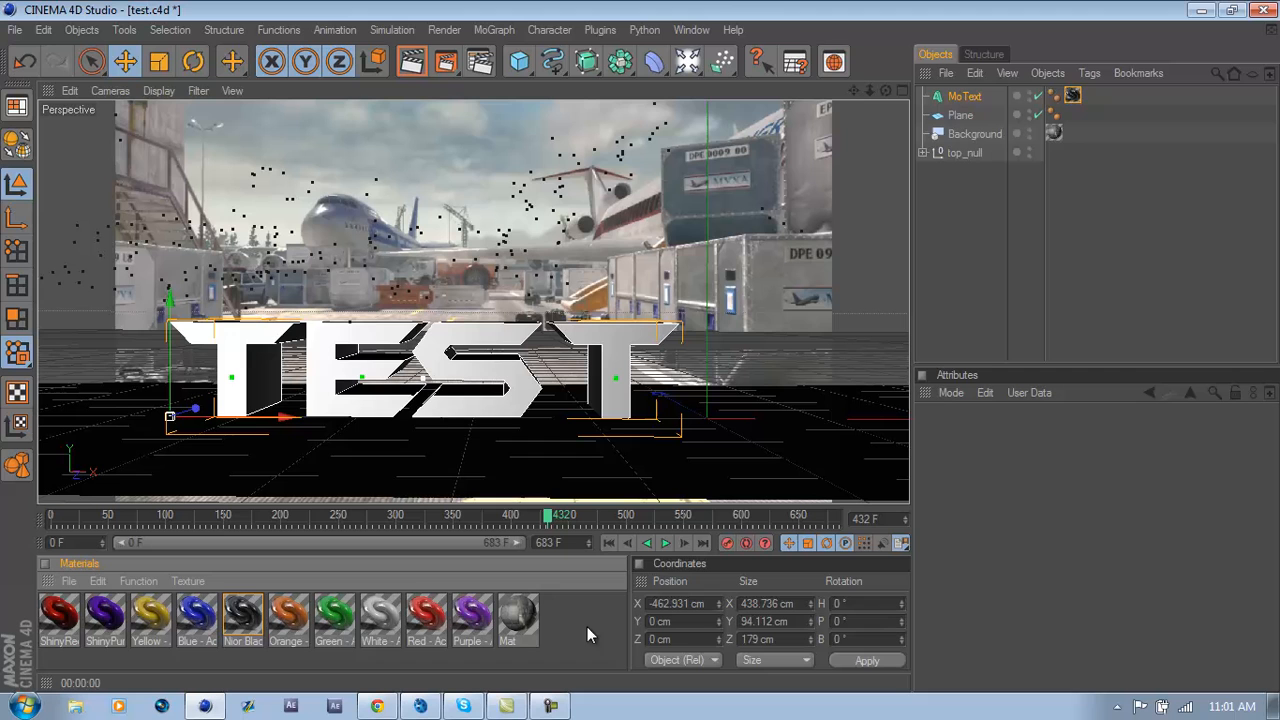
Step: Apply Mat to the plane and add a Compositing tag with Self Shadowing off and Compositing Background on
left_click(519, 638)
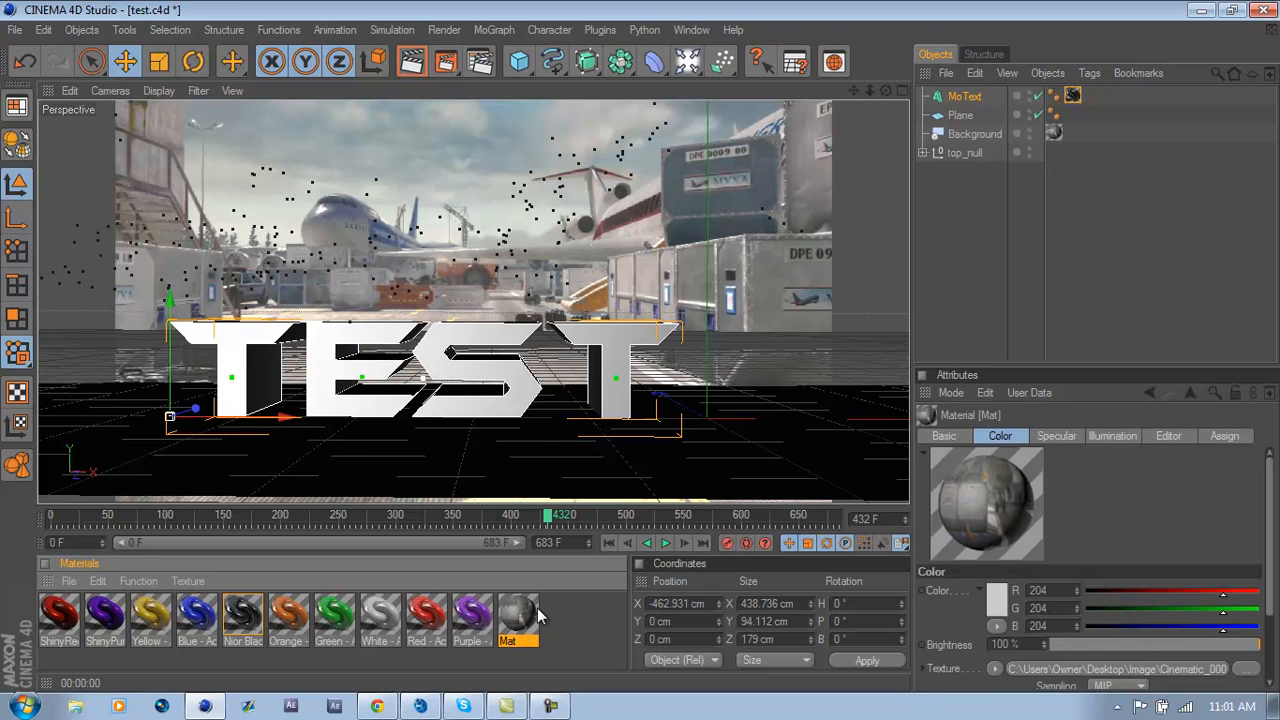
left_click_drag(1004, 251, 966, 127)
right_click(966, 127)
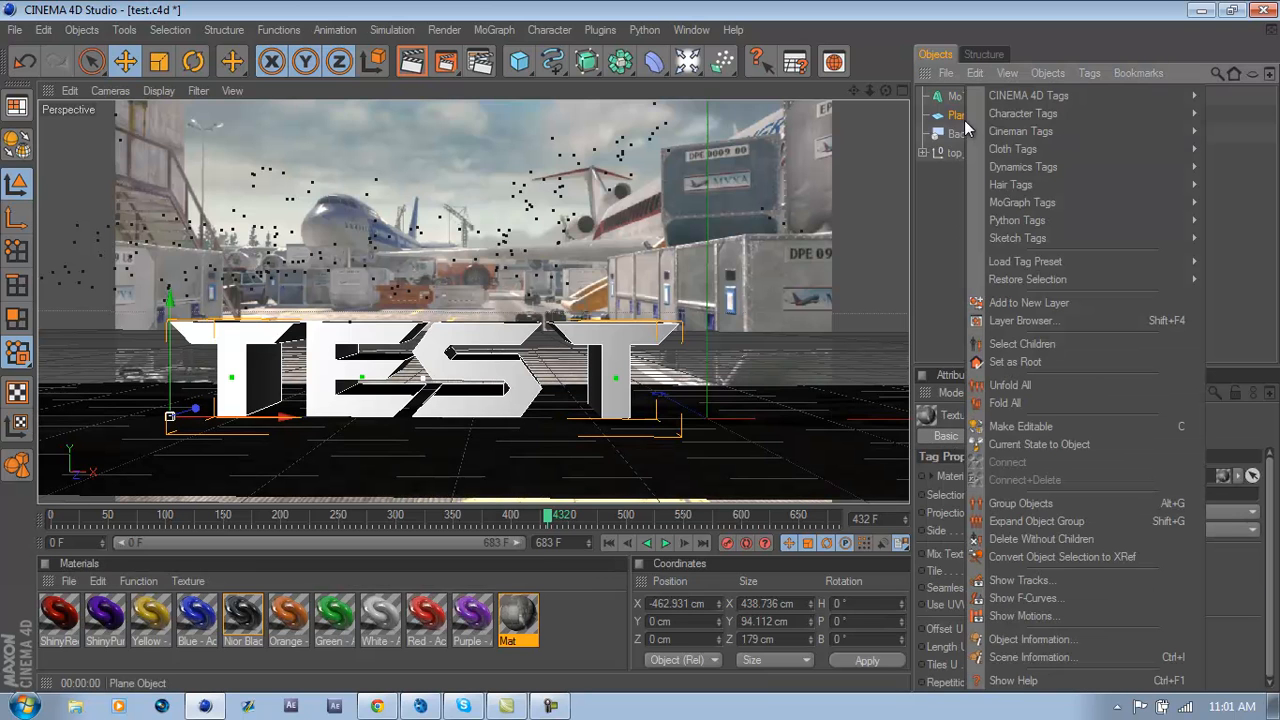
mouse_move(1003, 102)
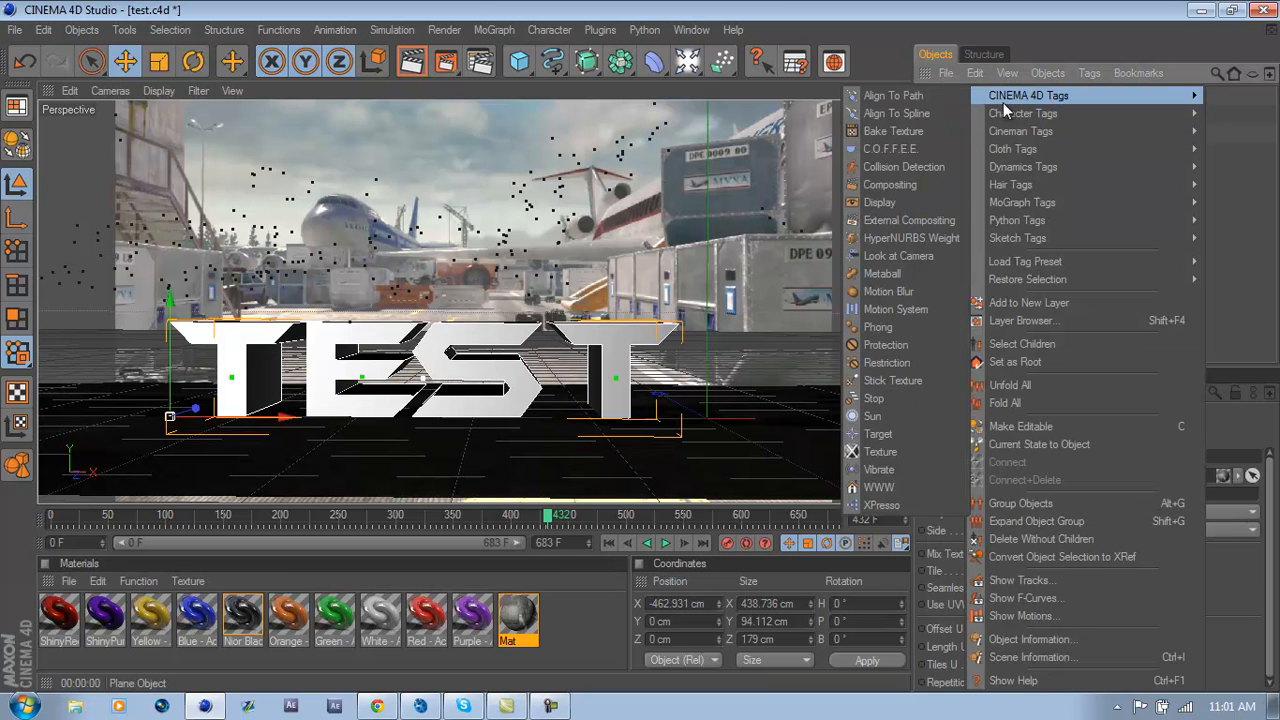
left_click(911, 185)
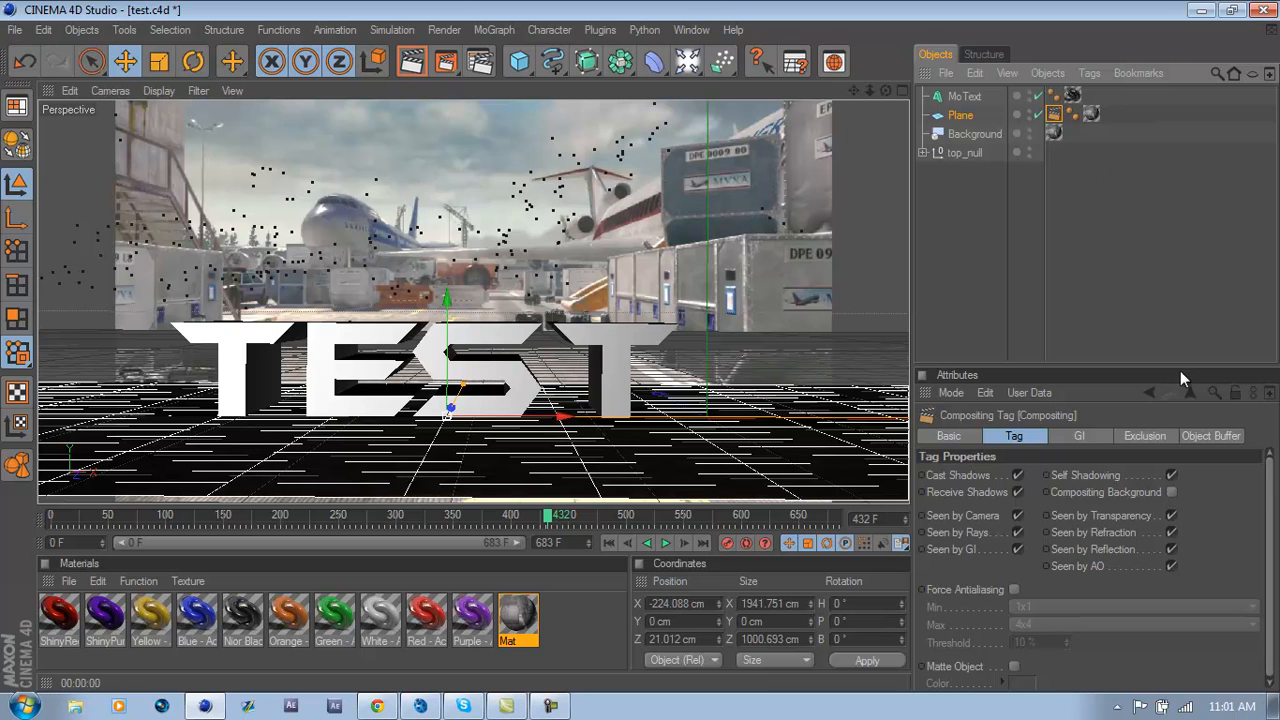
left_click(1172, 476)
left_click(1172, 490)
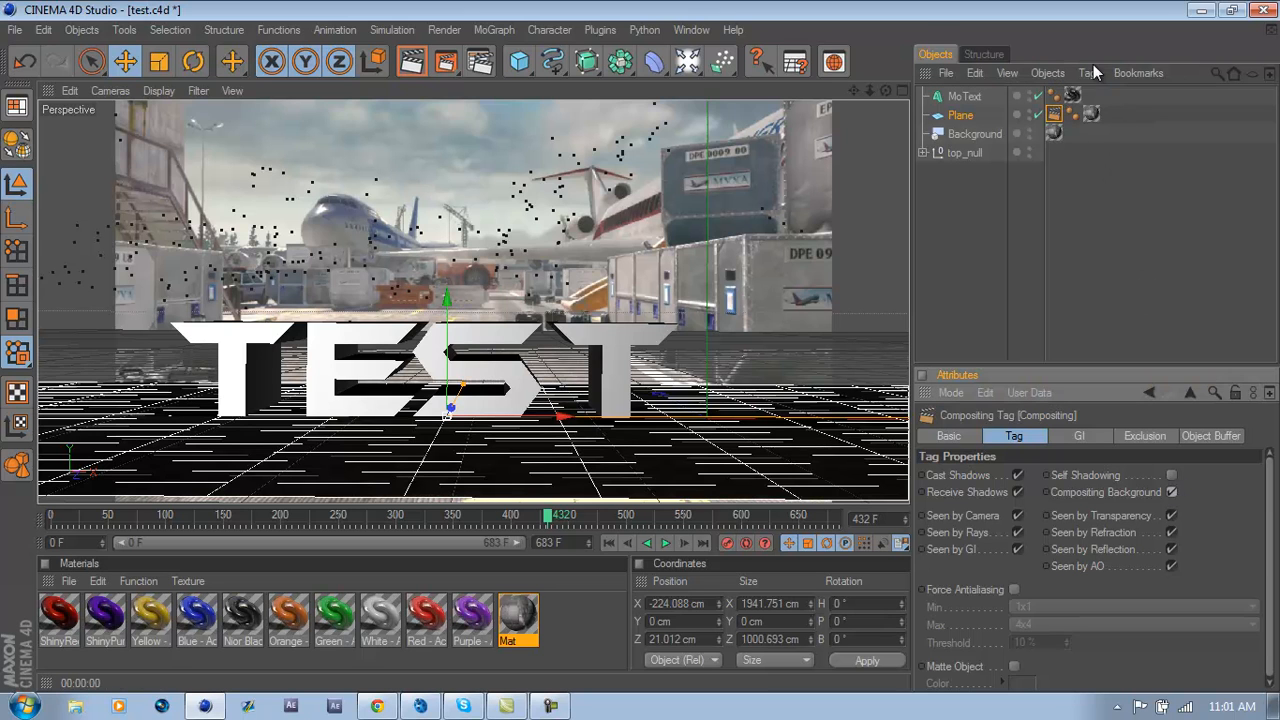
Step: Set the projection of the plane's texture tag to Frontal and render the active view to check the blend
left_click(1090, 118)
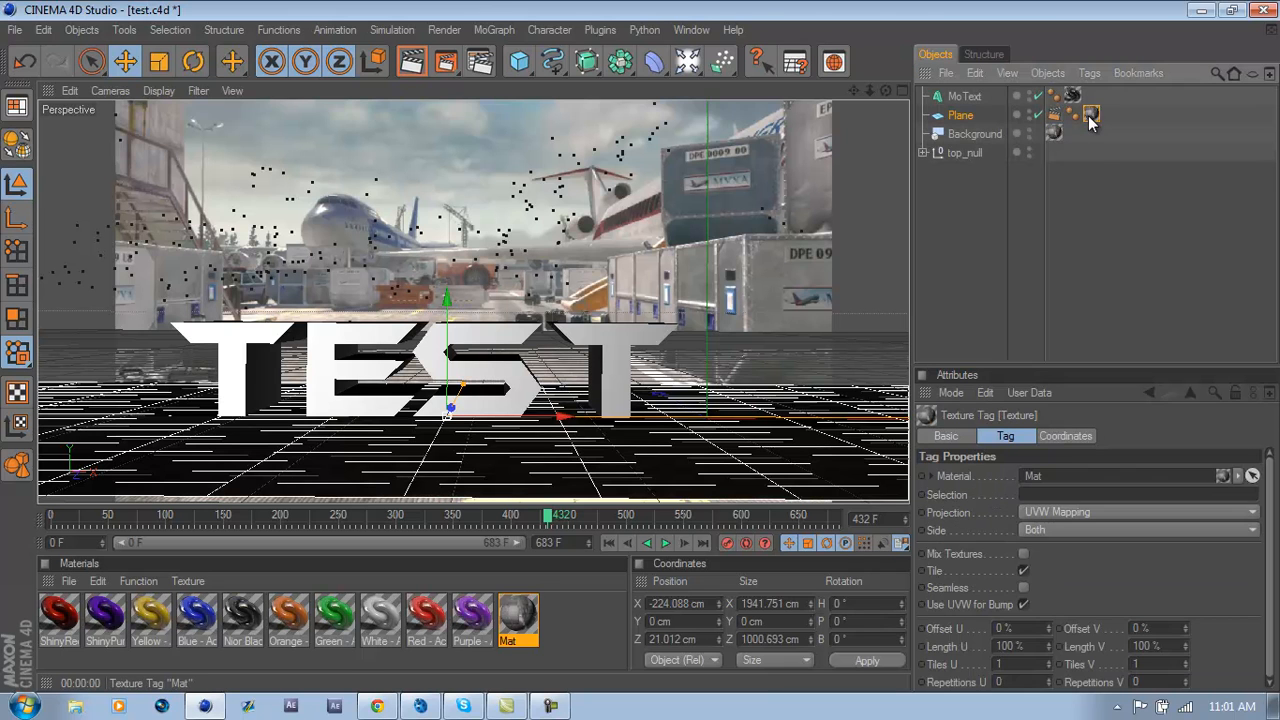
left_click(1055, 115)
left_click(1092, 116)
left_click(1037, 513)
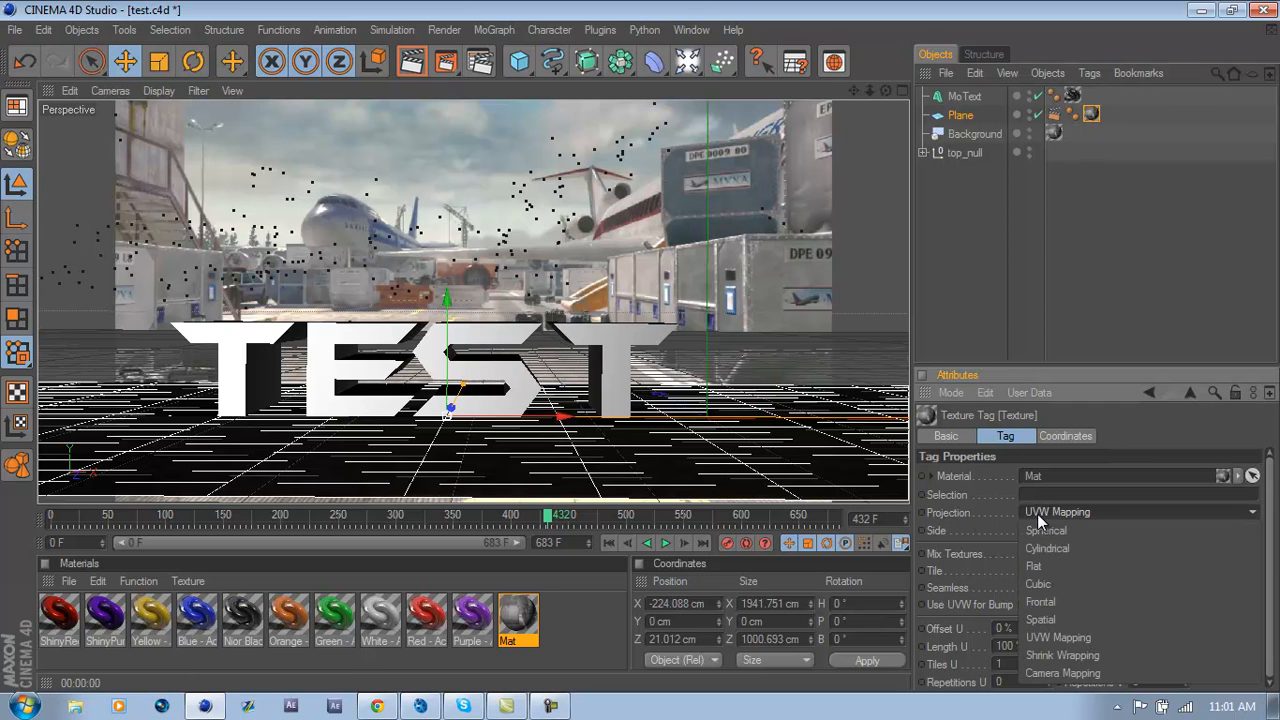
left_click(1052, 601)
left_click(413, 67)
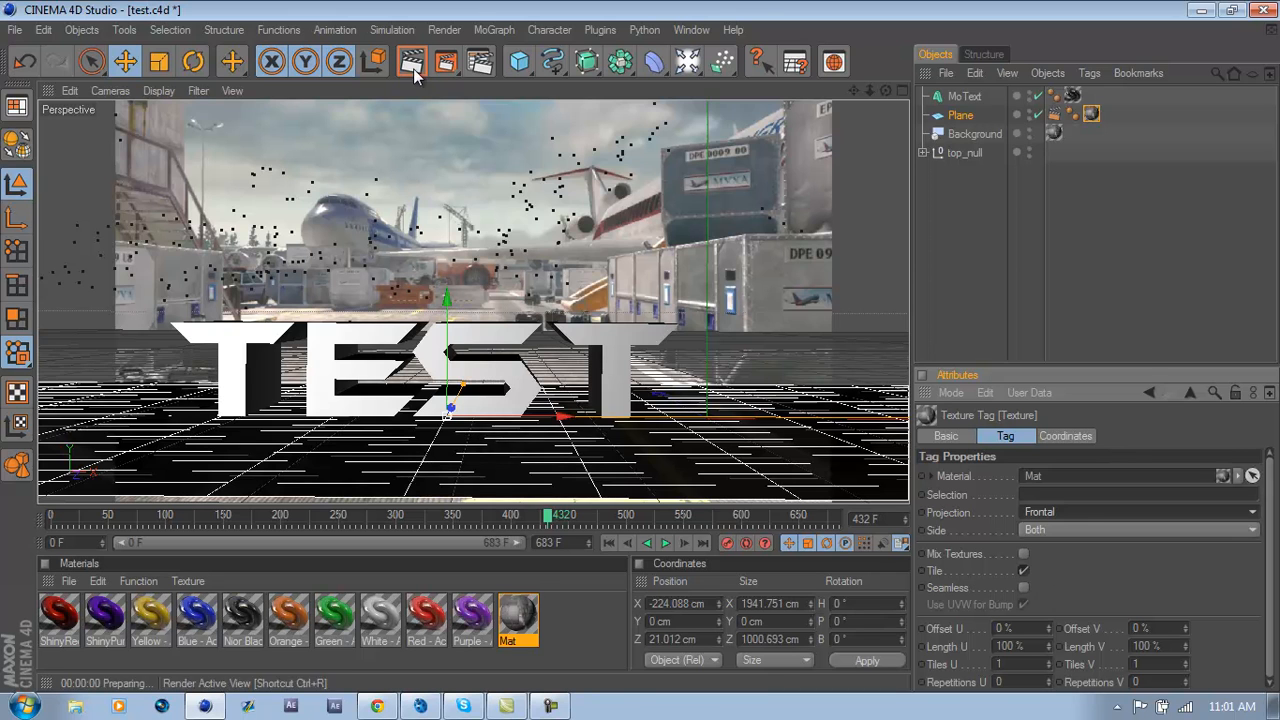
left_click(492, 401)
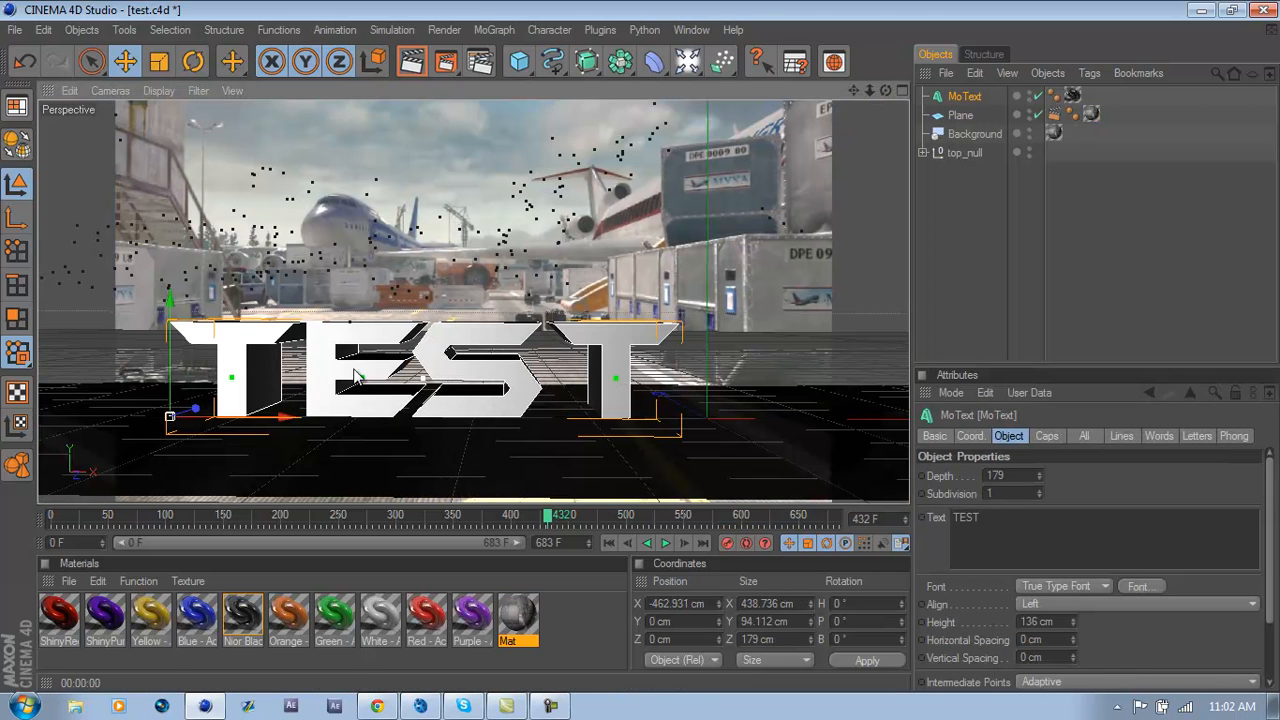
Step: Add an Omni light and move it to about X -797 cm, Y 909 cm, Z -23 cm
left_click(687, 61)
left_click_drag(690, 314, 697, 250)
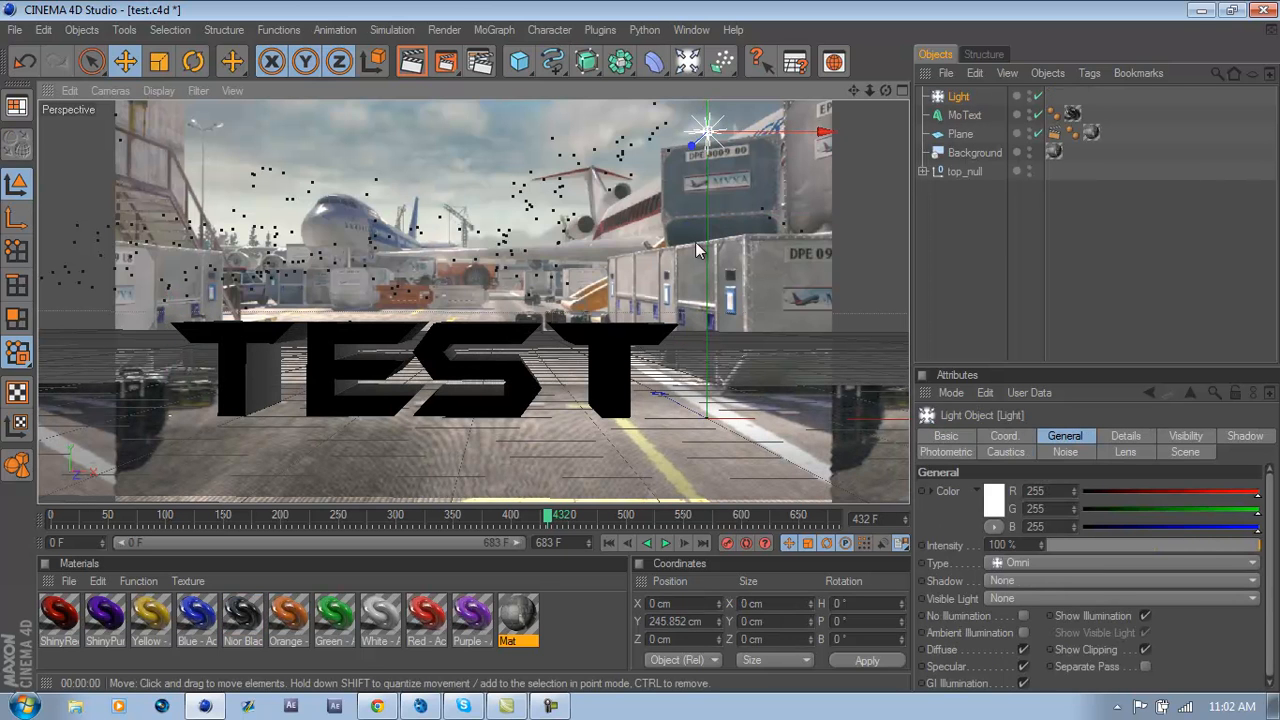
mouse_move(700, 141)
left_mouse_down()
mouse_move(626, 354)
mouse_move(573, 354)
mouse_move(644, 356)
left_mouse_up()
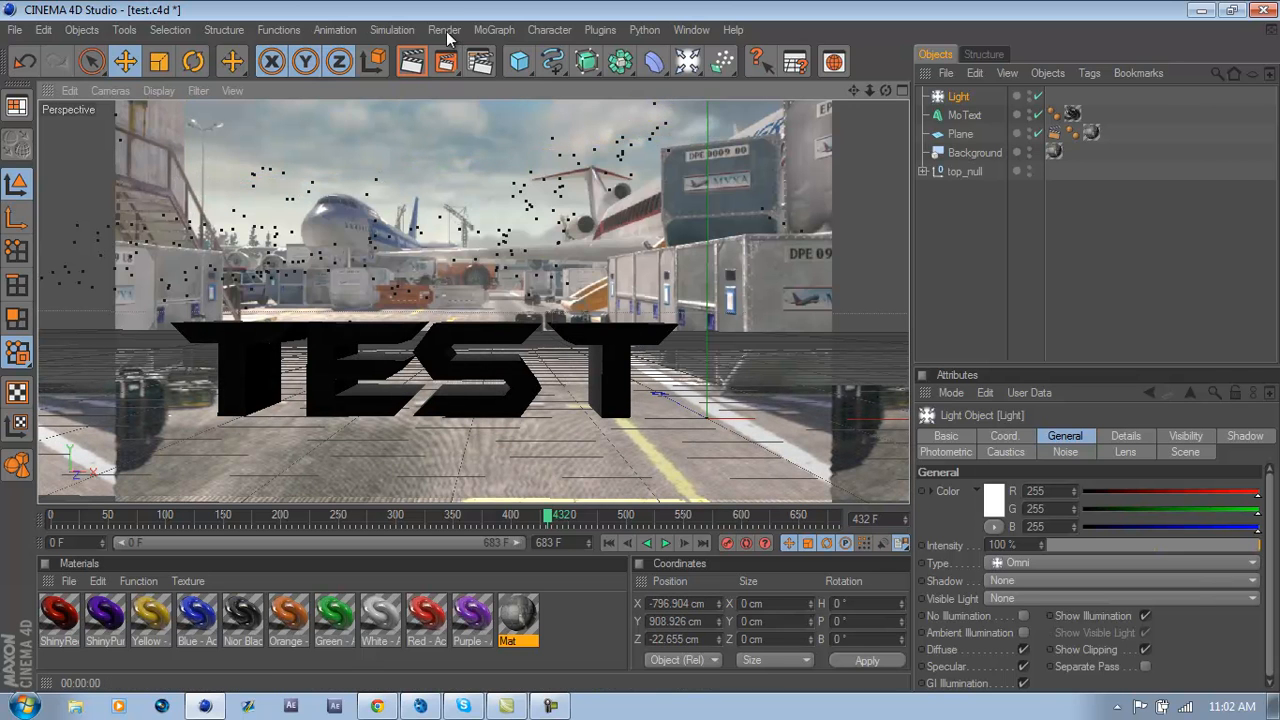
Step: Set the Omni light's shadow to Shadow Maps (Soft) and render the active view to preview it
right_click_drag(525, 184, 526, 185, "alt")
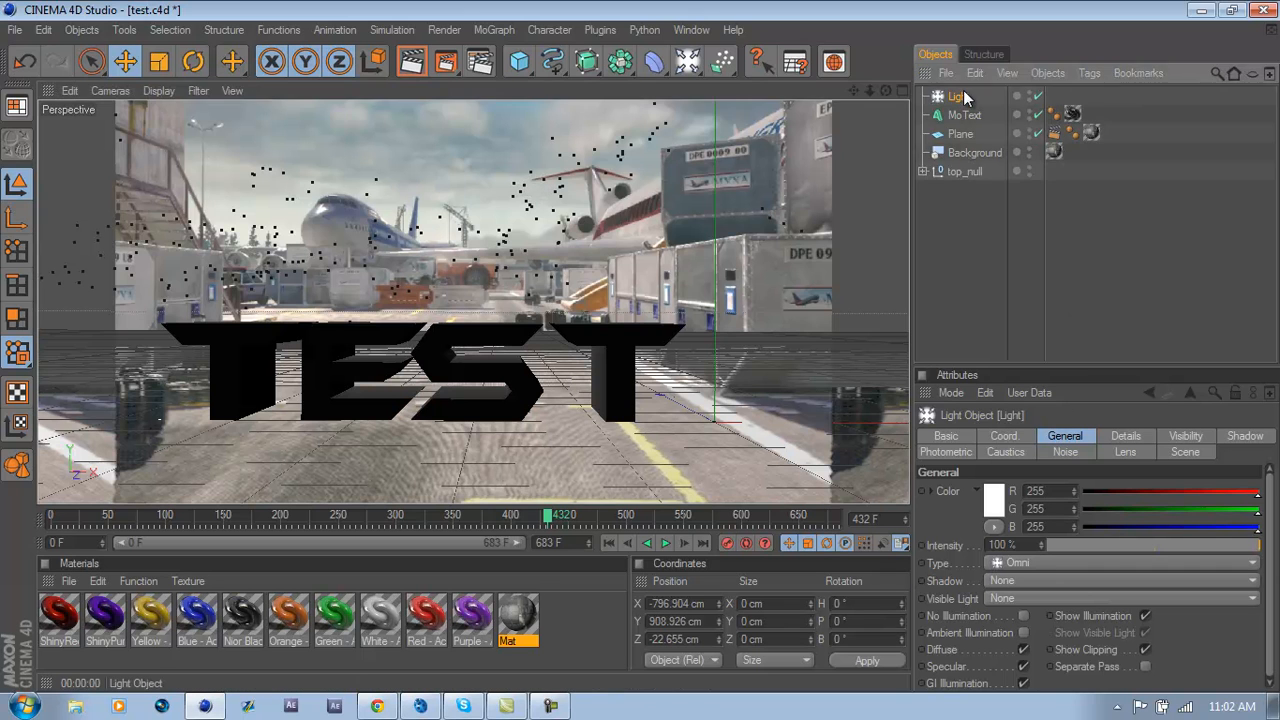
left_click(1002, 560)
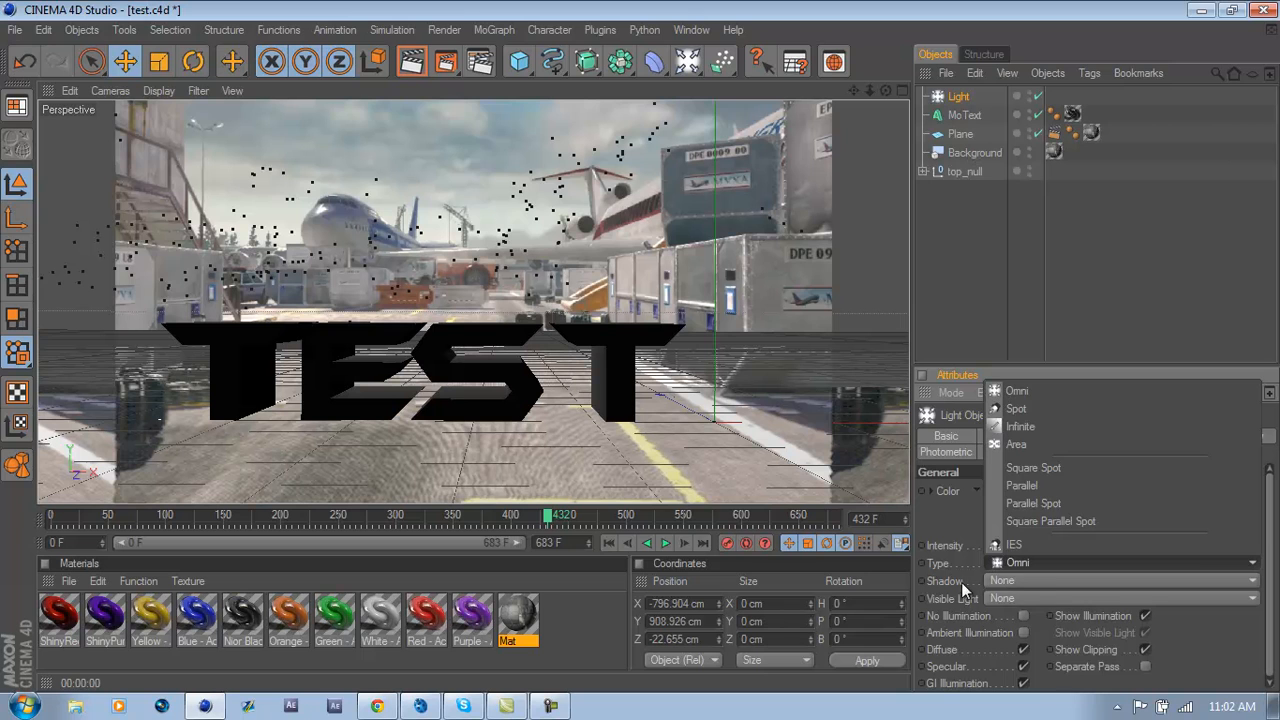
left_click(1016, 572)
left_click(1016, 579)
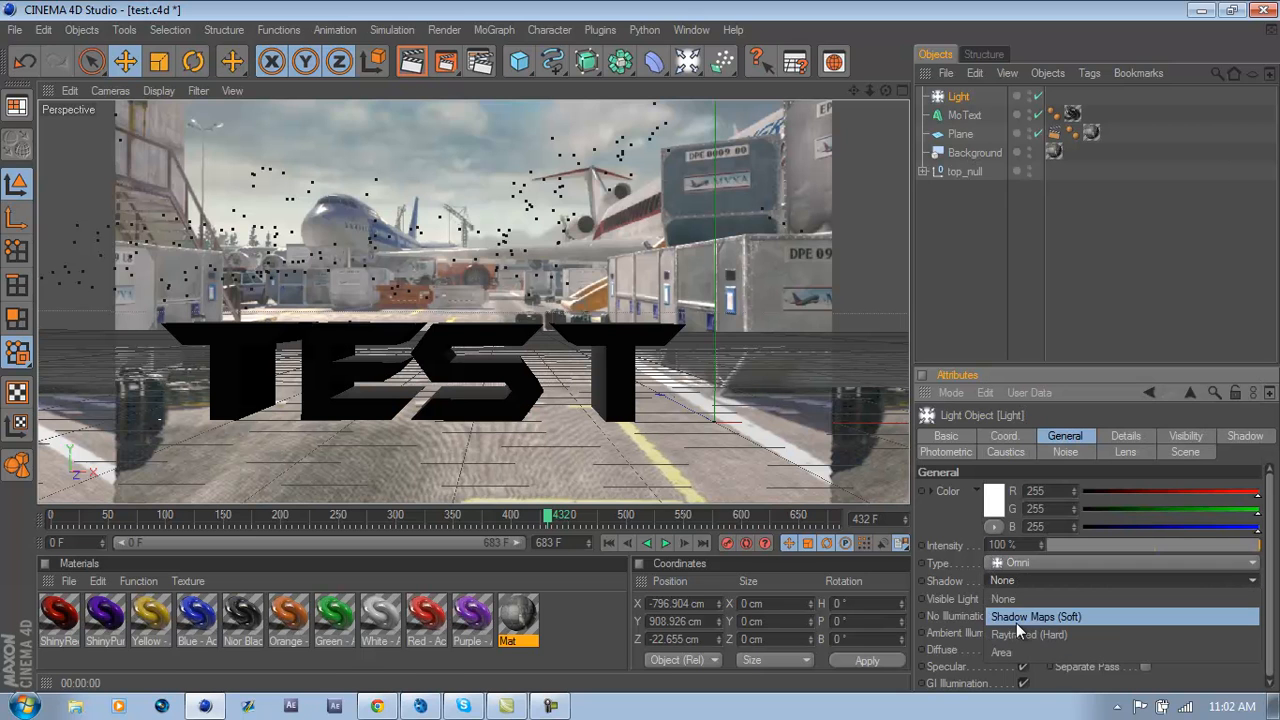
left_click(1016, 617)
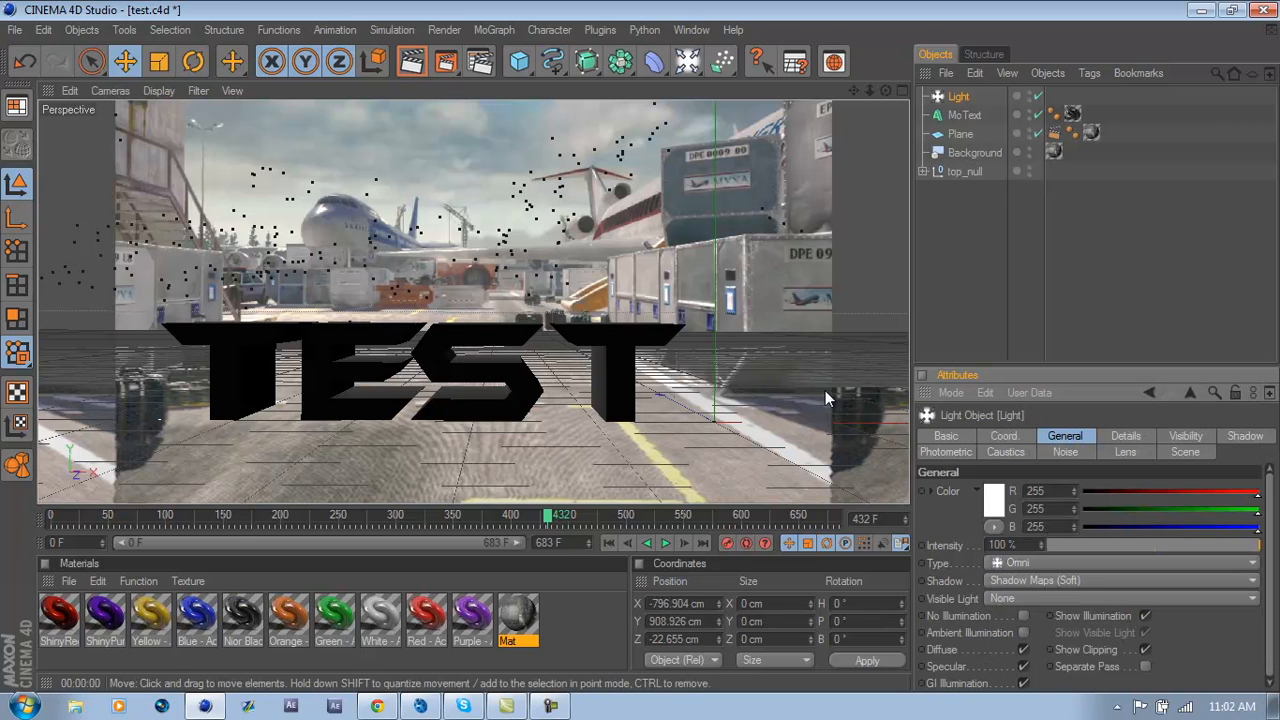
left_click(411, 62)
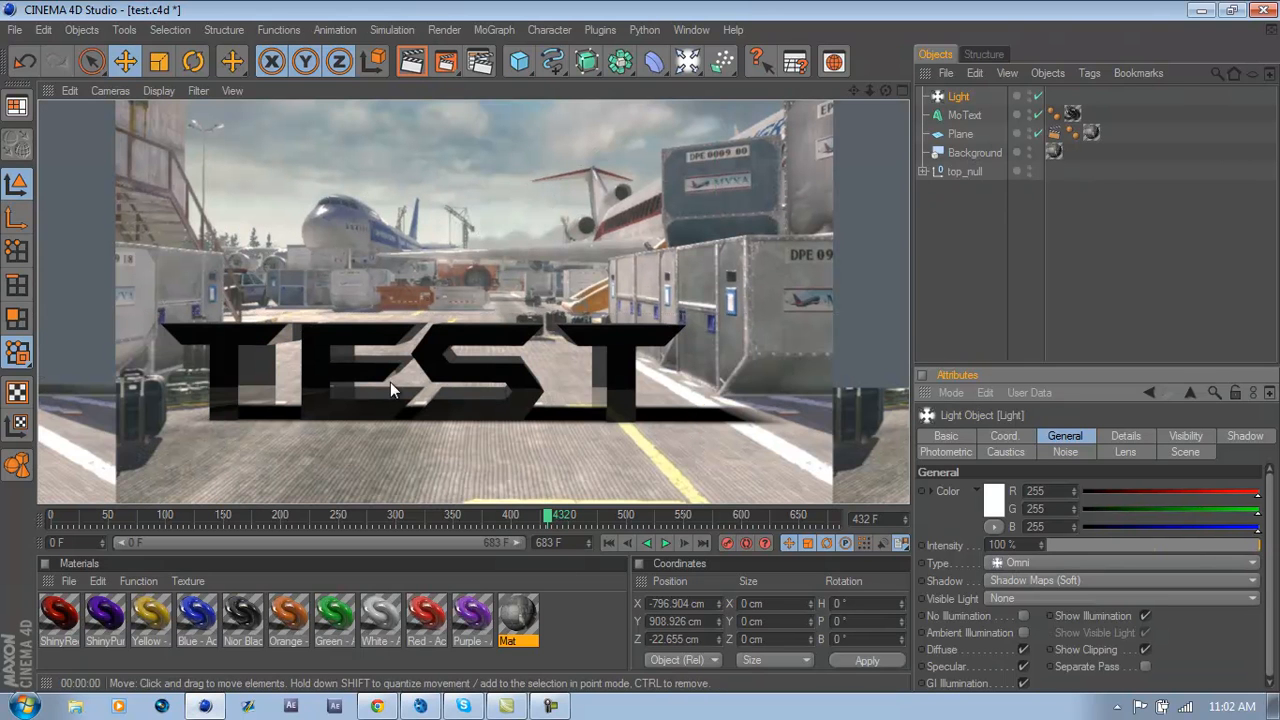
Step: Shift the light to Z -42.655 cm and render the active view to check the shadow
left_click(676, 407)
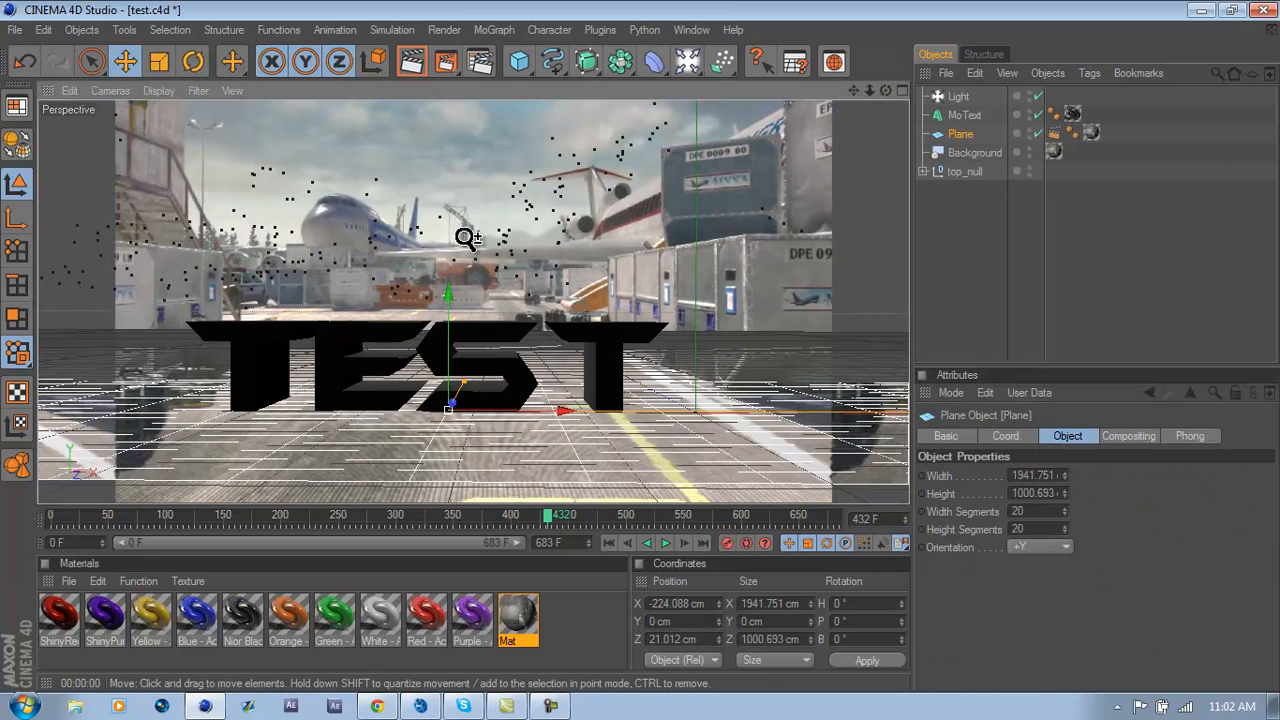
scroll(467, 237, "up", 5)
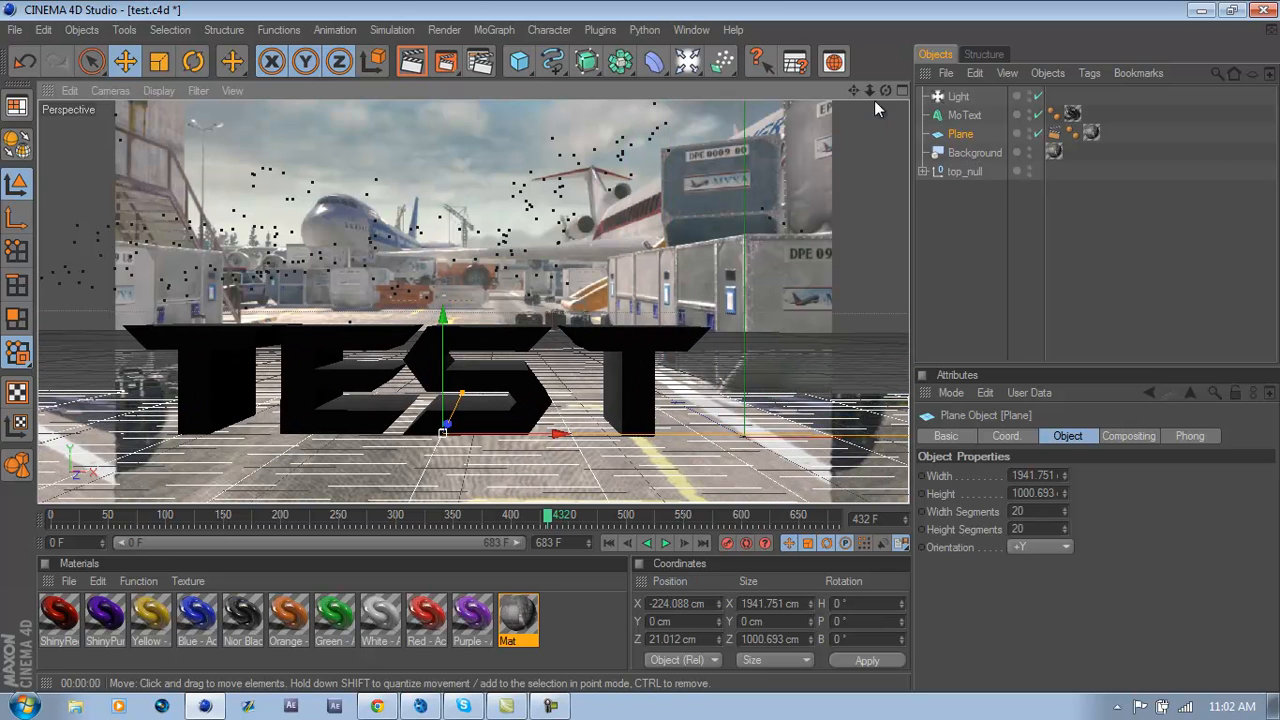
left_click(958, 97)
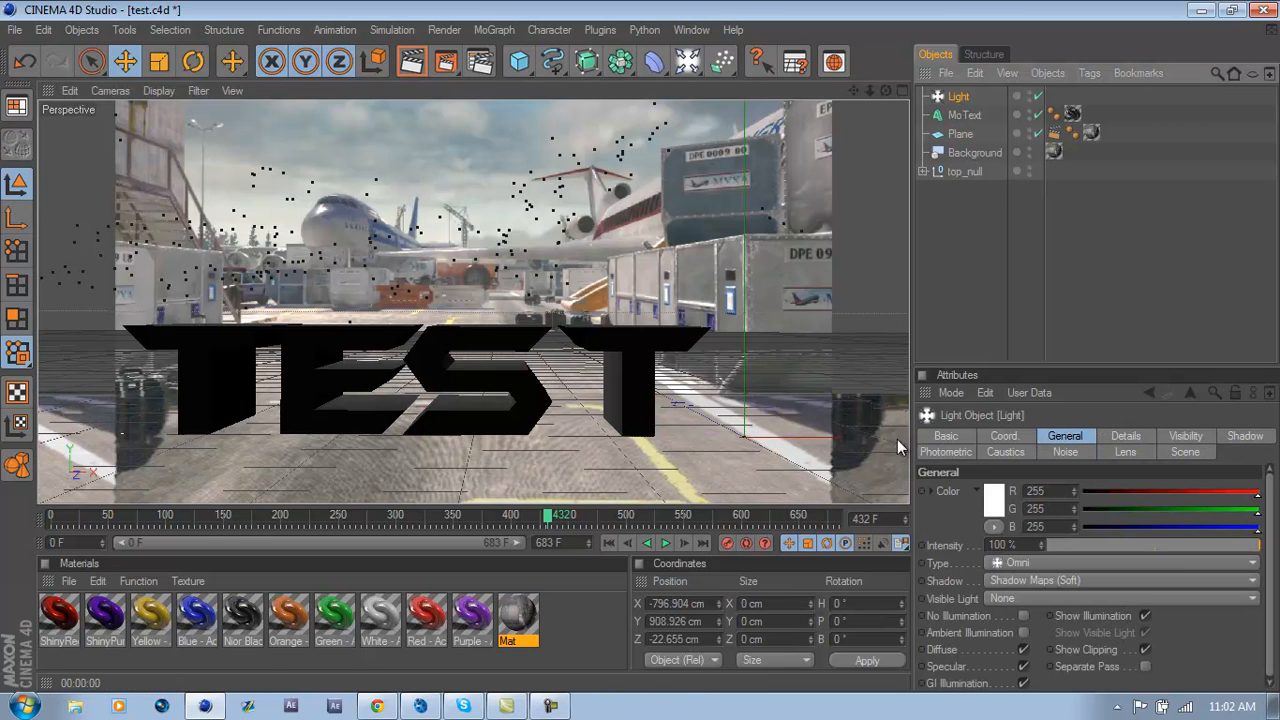
left_click(657, 640)
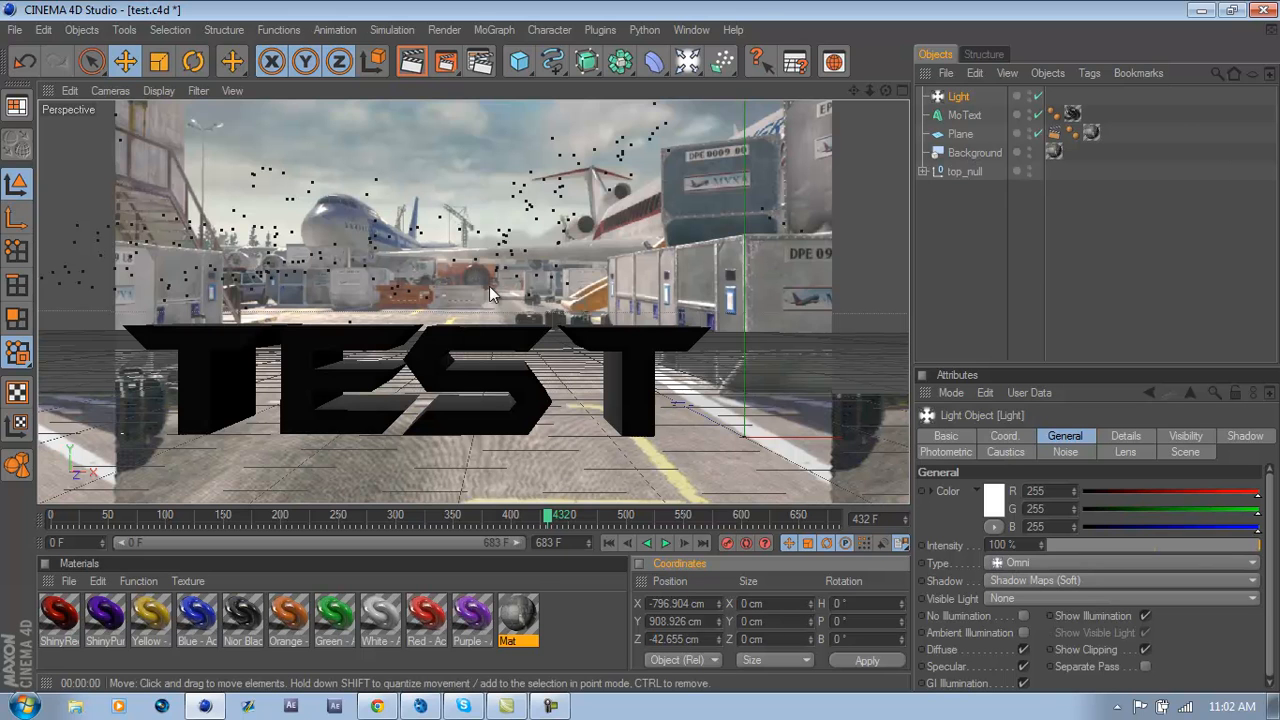
left_click(413, 62)
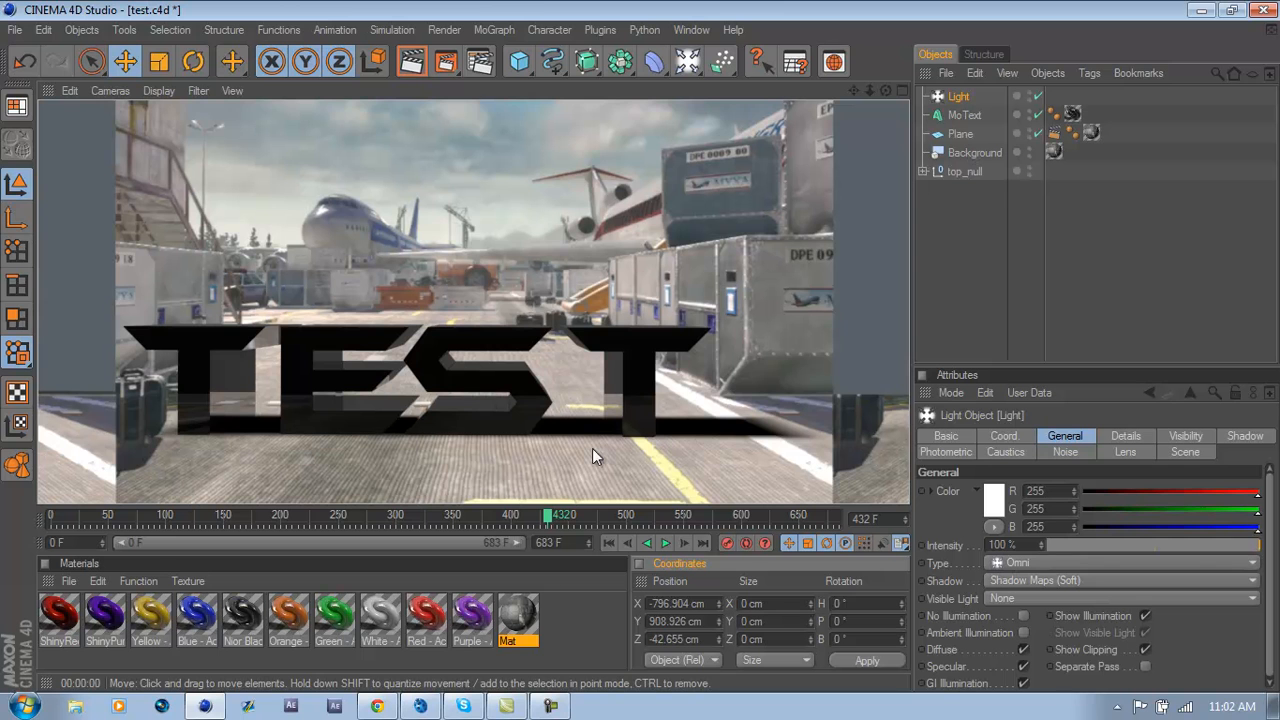
Step: Scrub through the shot to check the tracked text, stop at frame 79 and add a second MoText object
left_click(59, 515)
mouse_move(60, 514)
left_mouse_down()
mouse_move(478, 540)
mouse_move(838, 528)
mouse_move(406, 571)
mouse_move(180, 560)
mouse_move(656, 553)
mouse_move(836, 496)
mouse_move(322, 513)
mouse_move(94, 462)
mouse_move(532, 439)
mouse_move(627, 466)
mouse_move(610, 456)
mouse_move(571, 467)
left_mouse_up()
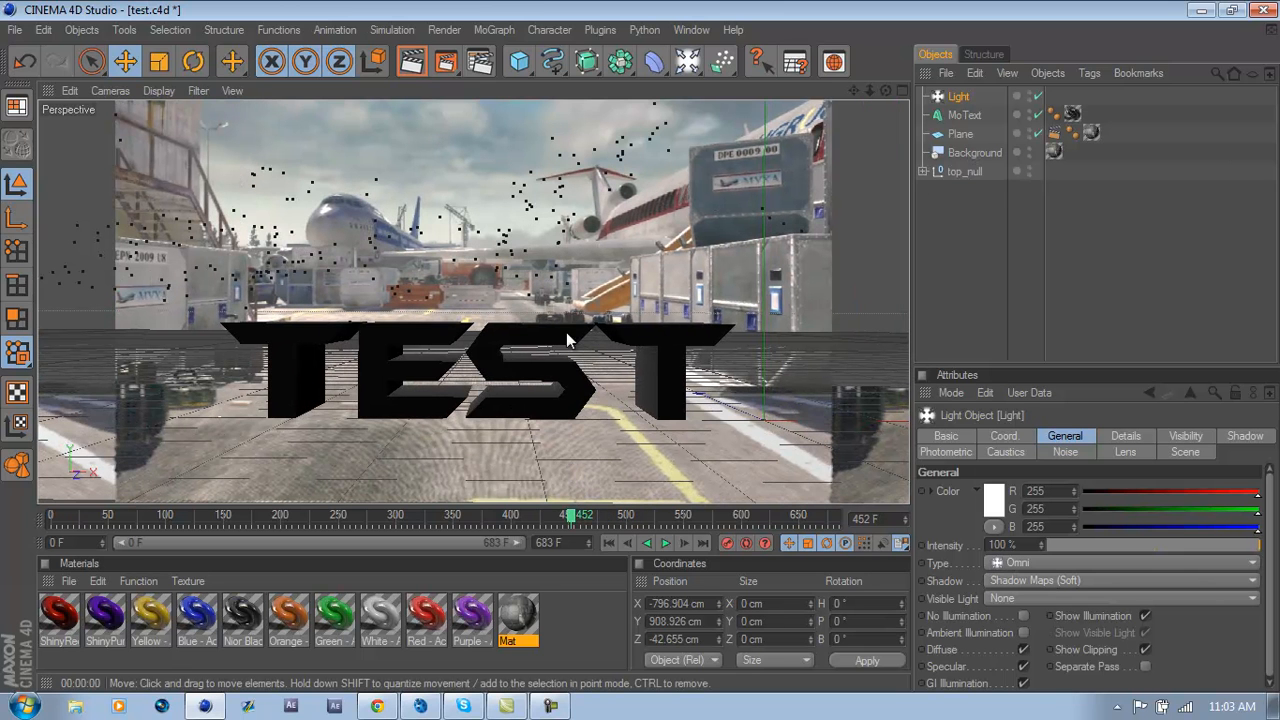
mouse_move(578, 519)
left_mouse_down()
mouse_move(407, 542)
mouse_move(725, 516)
mouse_move(261, 537)
mouse_move(43, 526)
mouse_move(142, 525)
left_mouse_up()
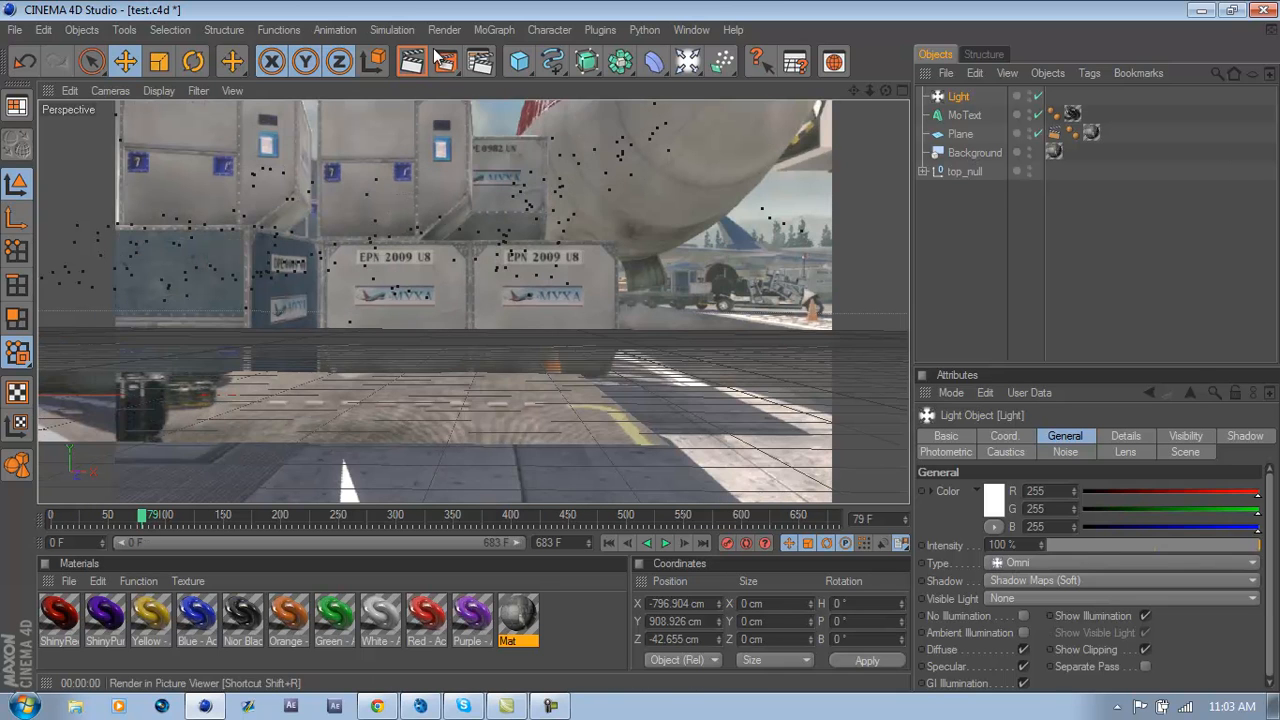
left_click(494, 29)
left_click(516, 233)
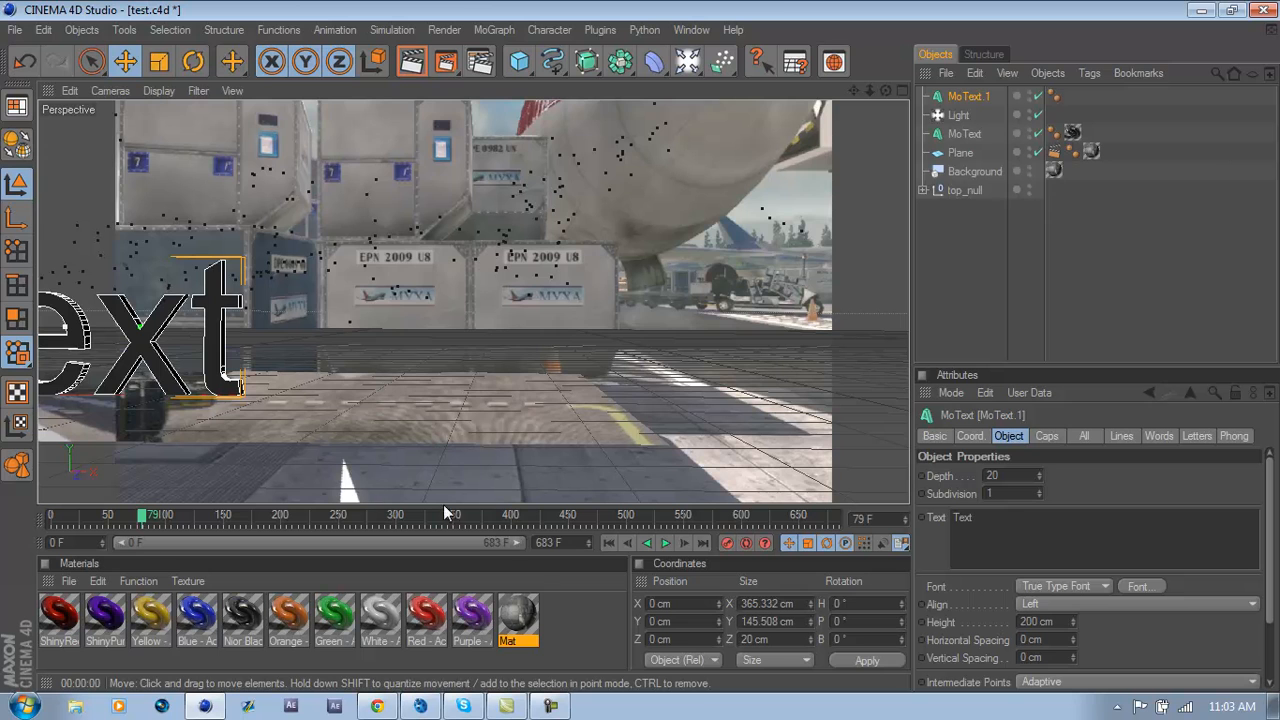
Step: Move the second MoText to about X 117 cm, Y 723 cm, Z -13 cm and render the active view at frame 461
left_click(247, 513)
left_click_drag(150, 406, 730, 352)
left_click_drag(261, 521, 420, 521)
left_click_drag(267, 563, 41, 600)
left_click_drag(384, 520, 582, 537)
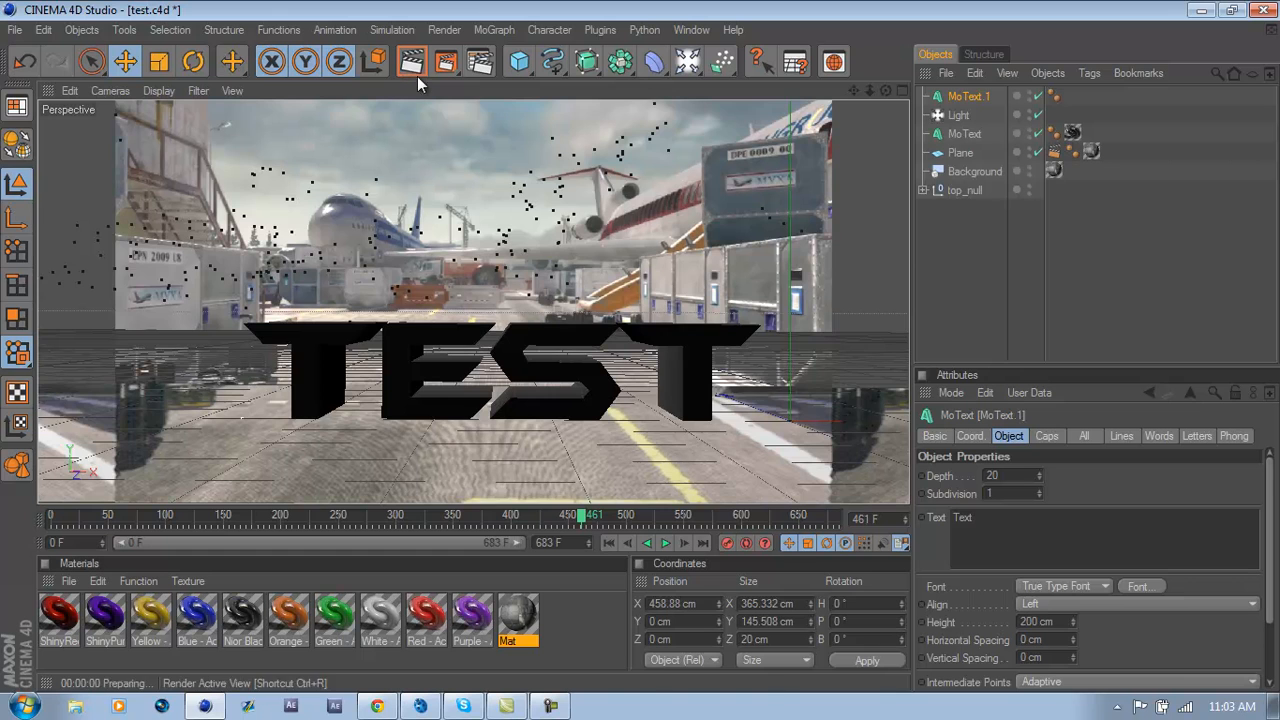
left_click_drag(617, 425, 516, 412)
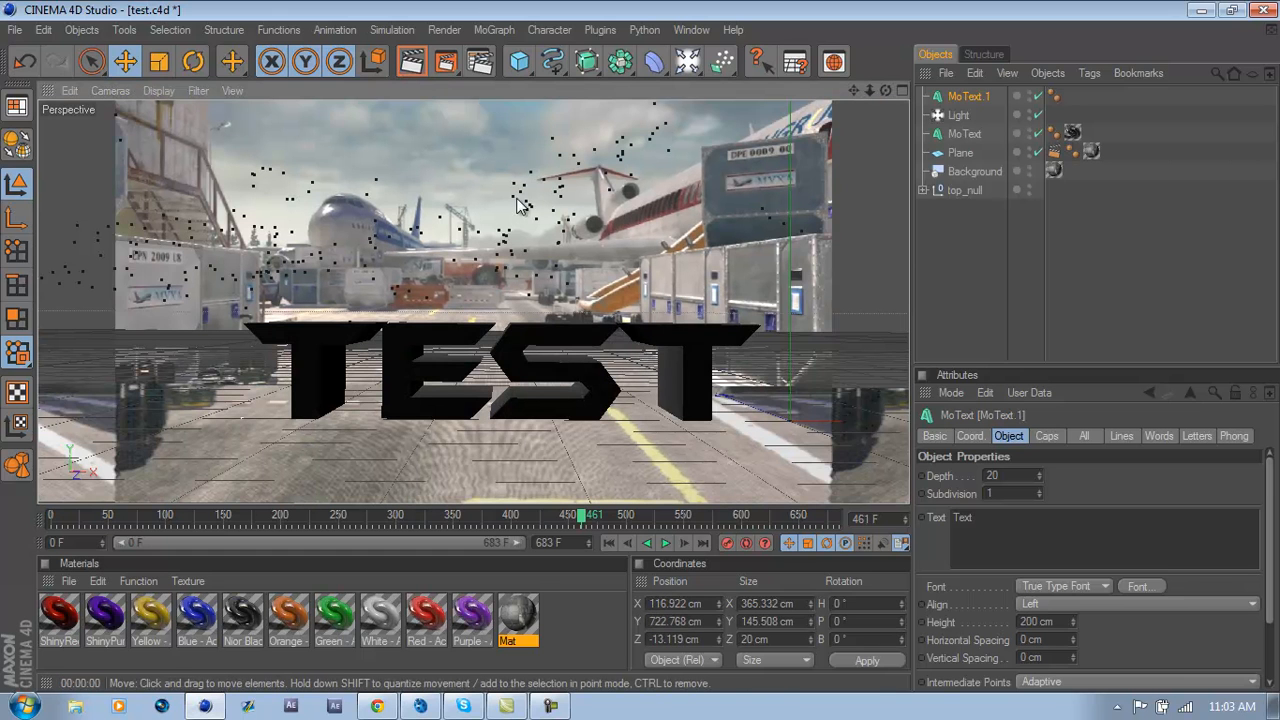
left_click(417, 66)
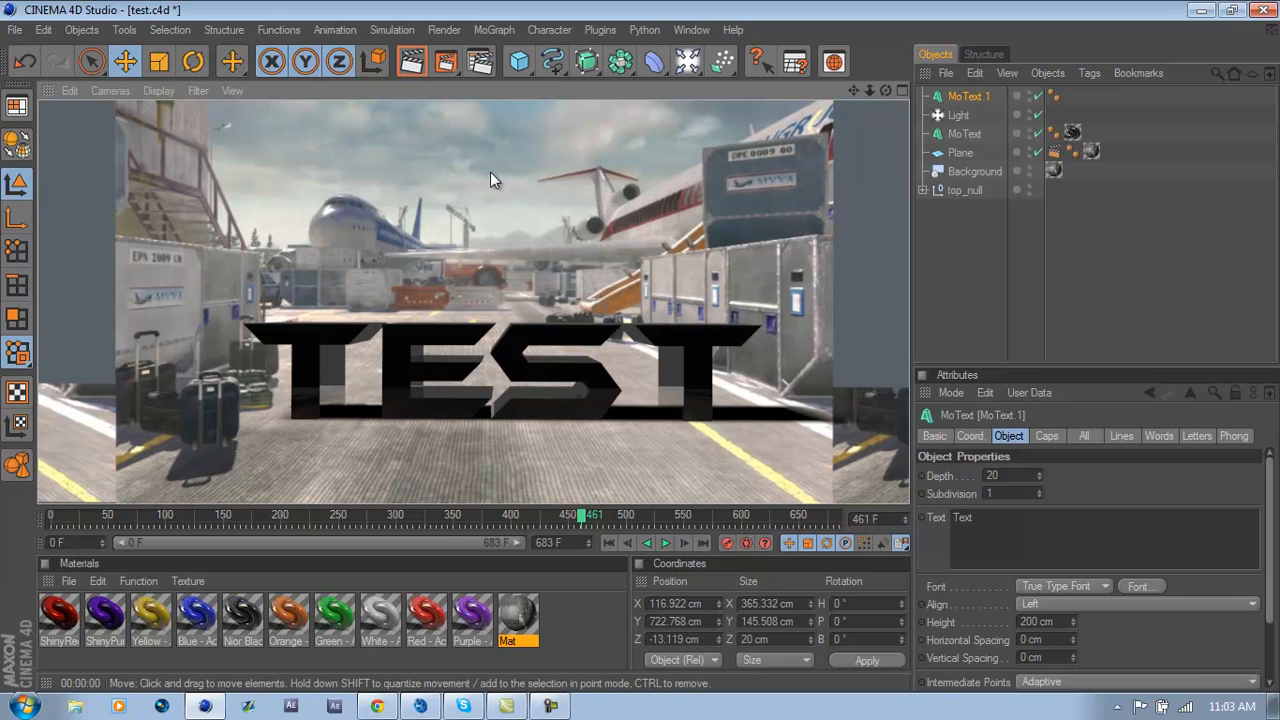
Step: Set the frame range in the render output settings to All Frames
left_click(420, 144)
key("ctrl+b")
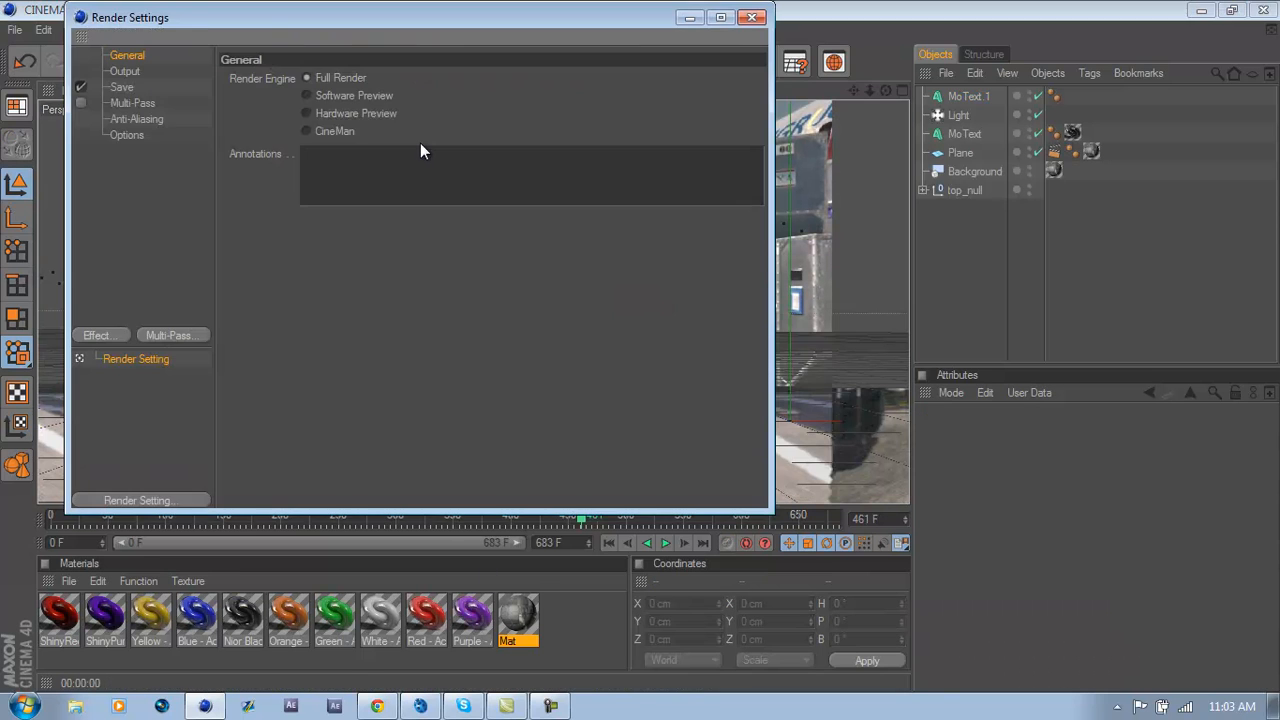
left_click_drag(437, 18, 578, 88)
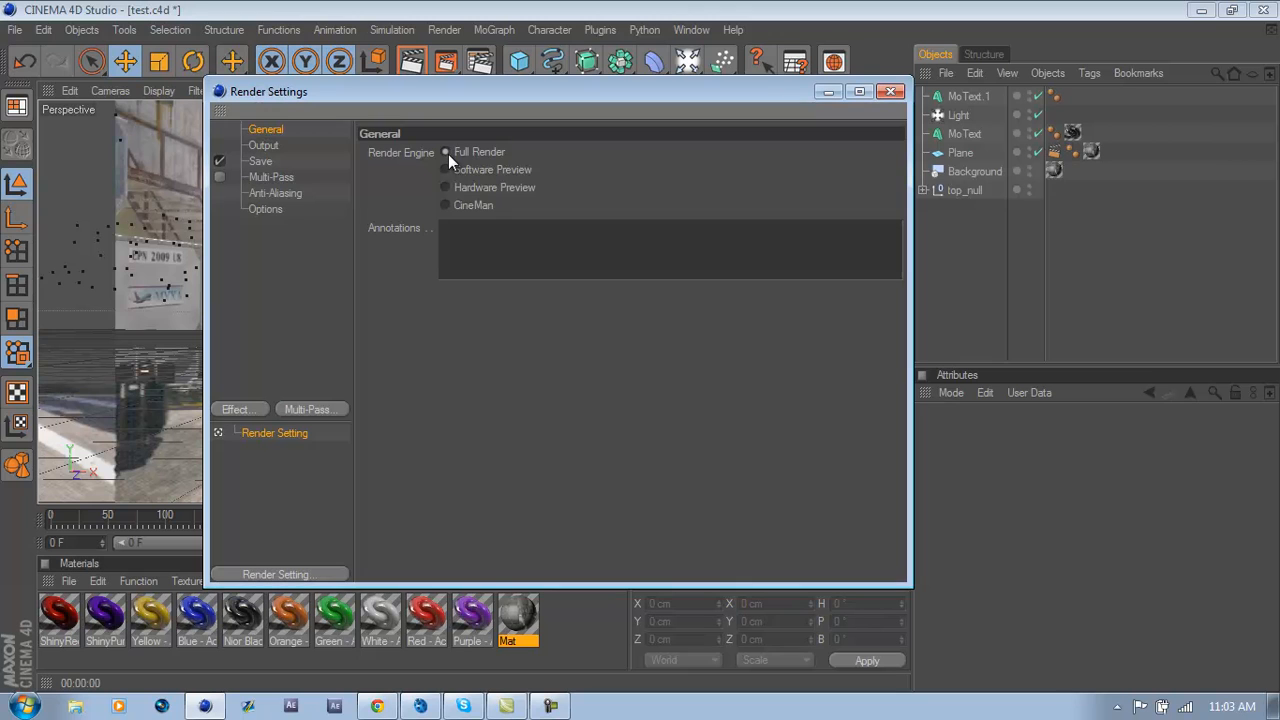
left_click(263, 146)
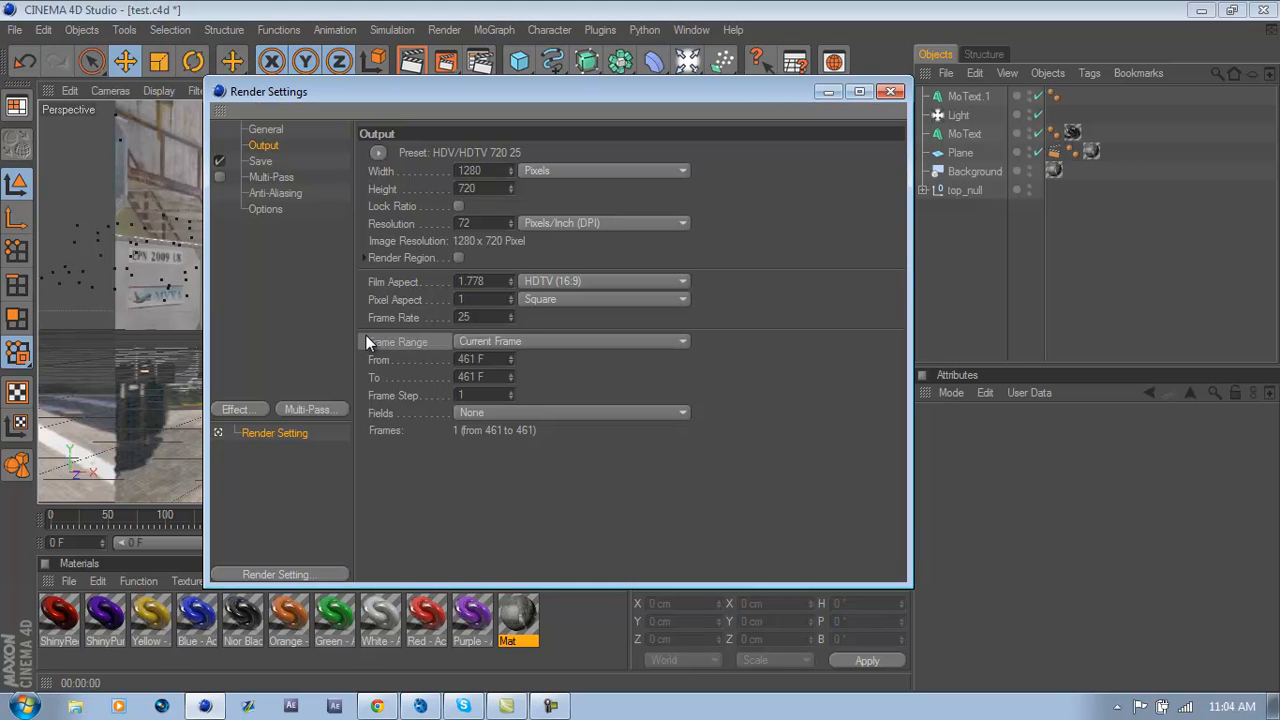
left_click(555, 341)
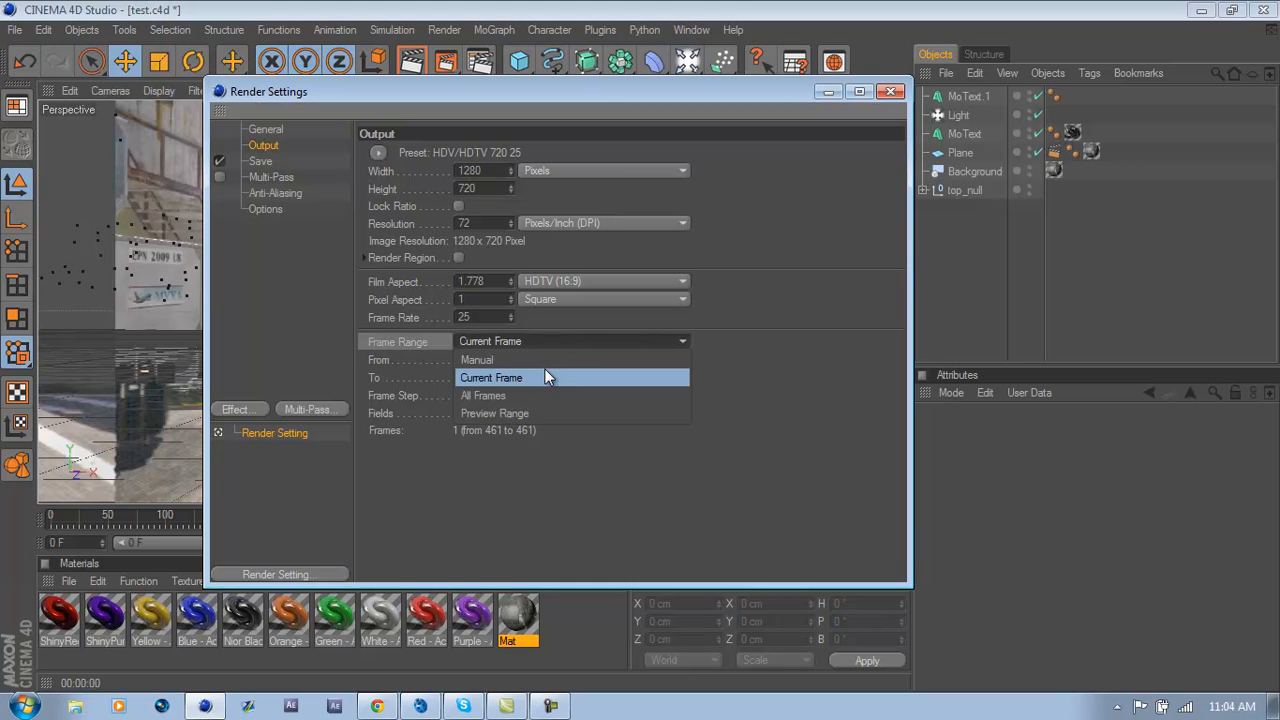
left_click(546, 395)
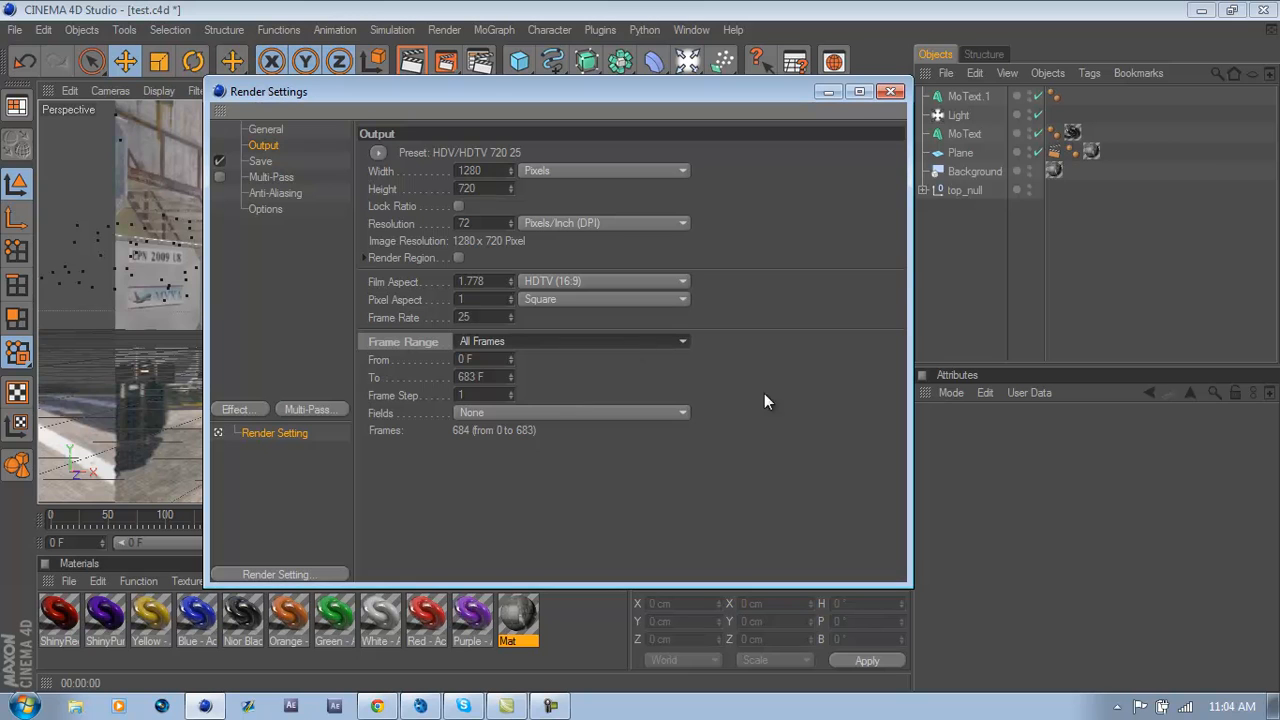
Step: Examine where the render's output file is saved and which movie formats are available in the Save settings
left_click(270, 161)
left_click(882, 188)
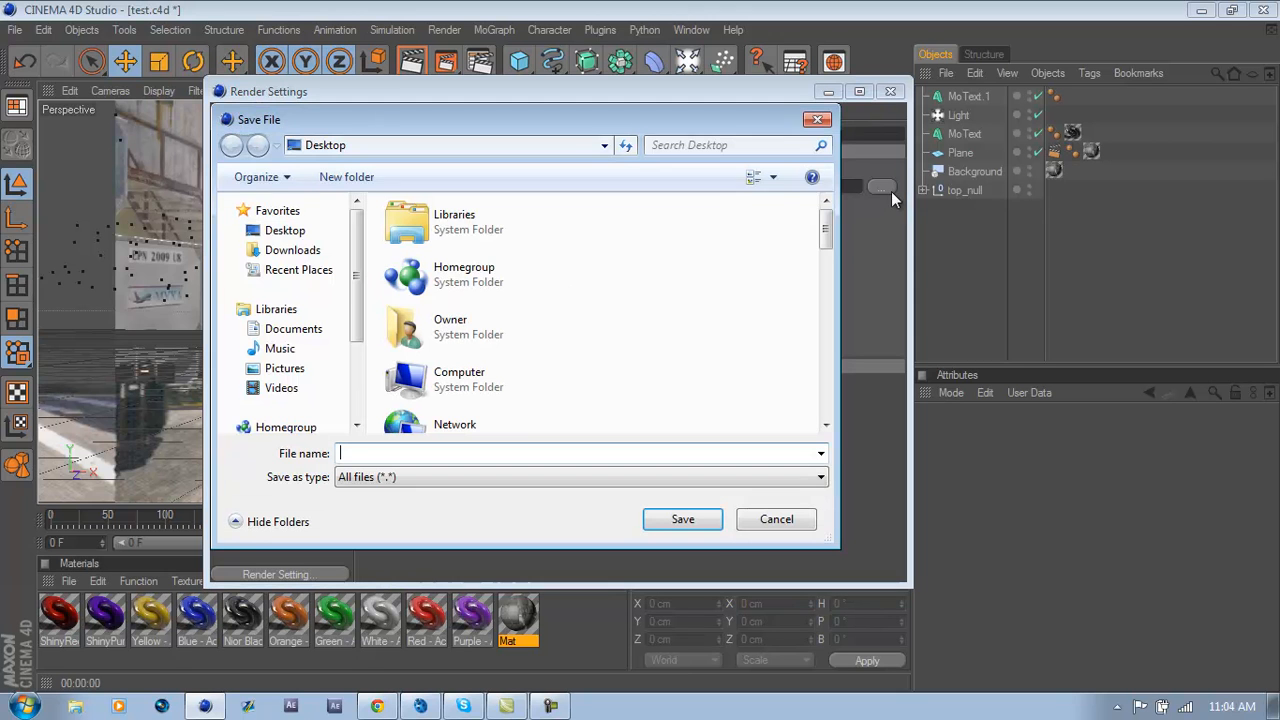
type("d")
key("BackSpace")
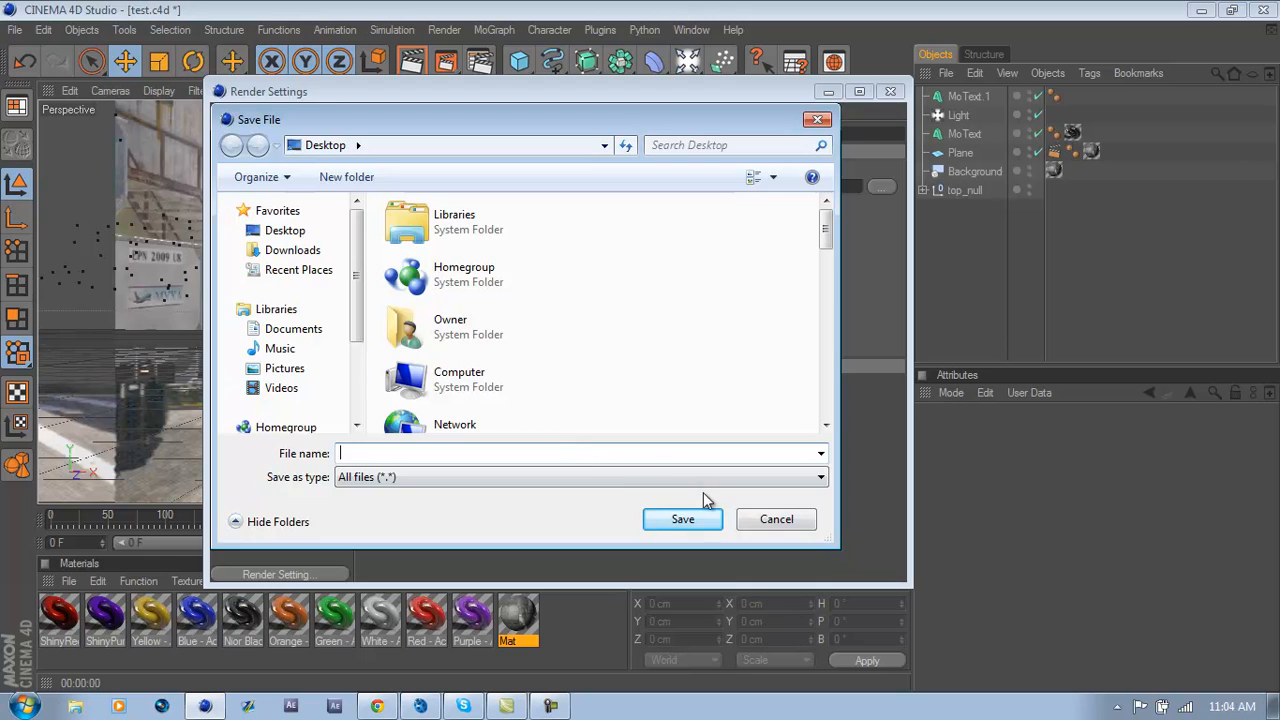
left_click(783, 519)
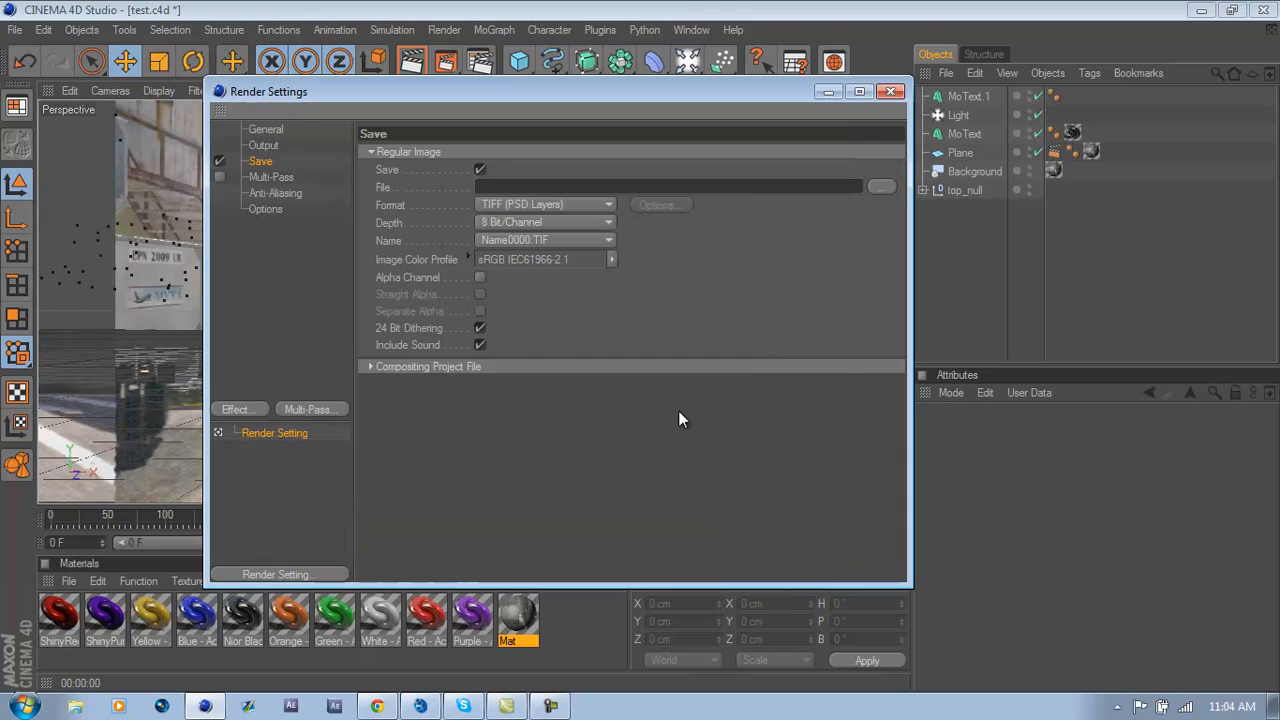
left_click(604, 205)
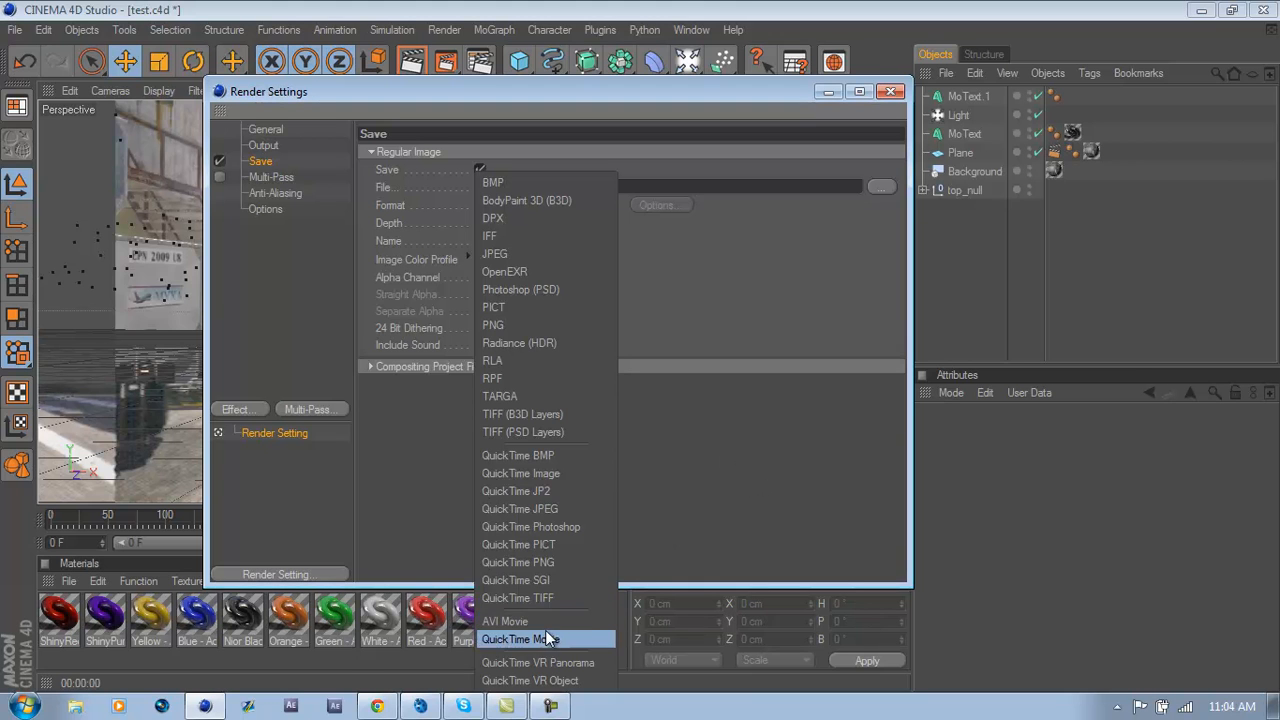
left_click(759, 433)
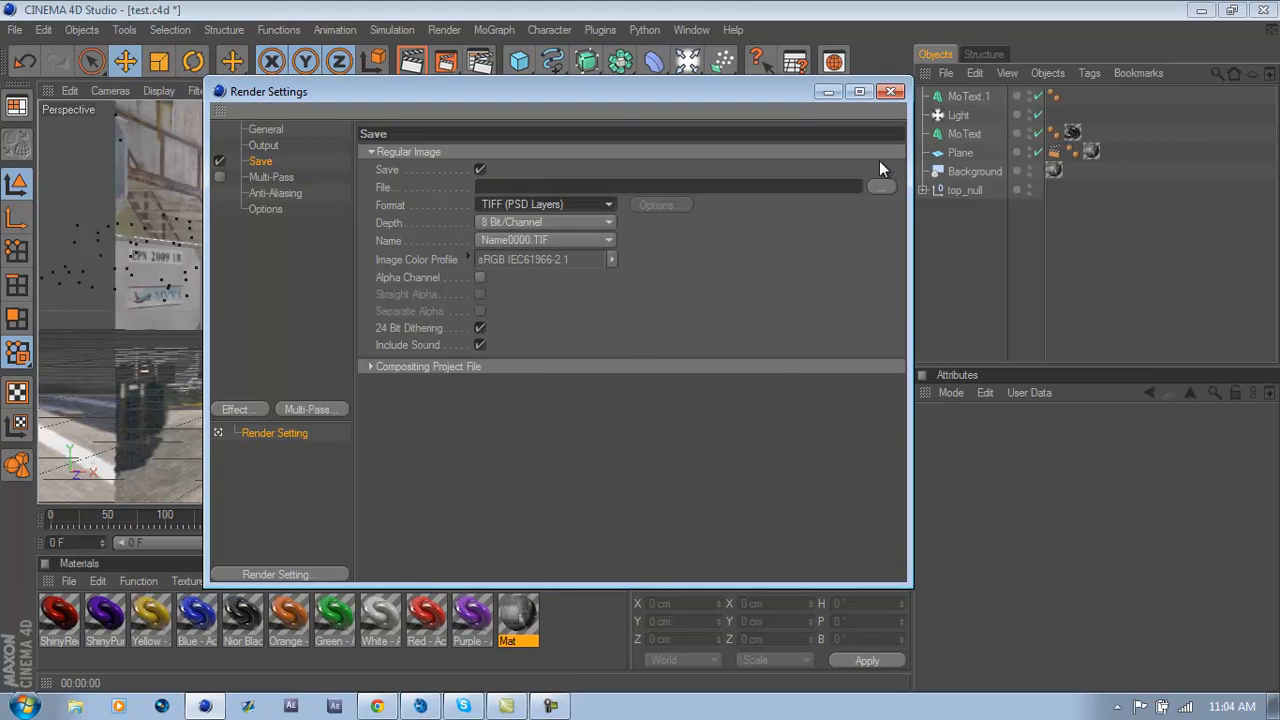
Step: Look through the Multi-Pass, Anti-Aliasing and Options render settings, and close the render settings
left_click(289, 177)
left_click(292, 193)
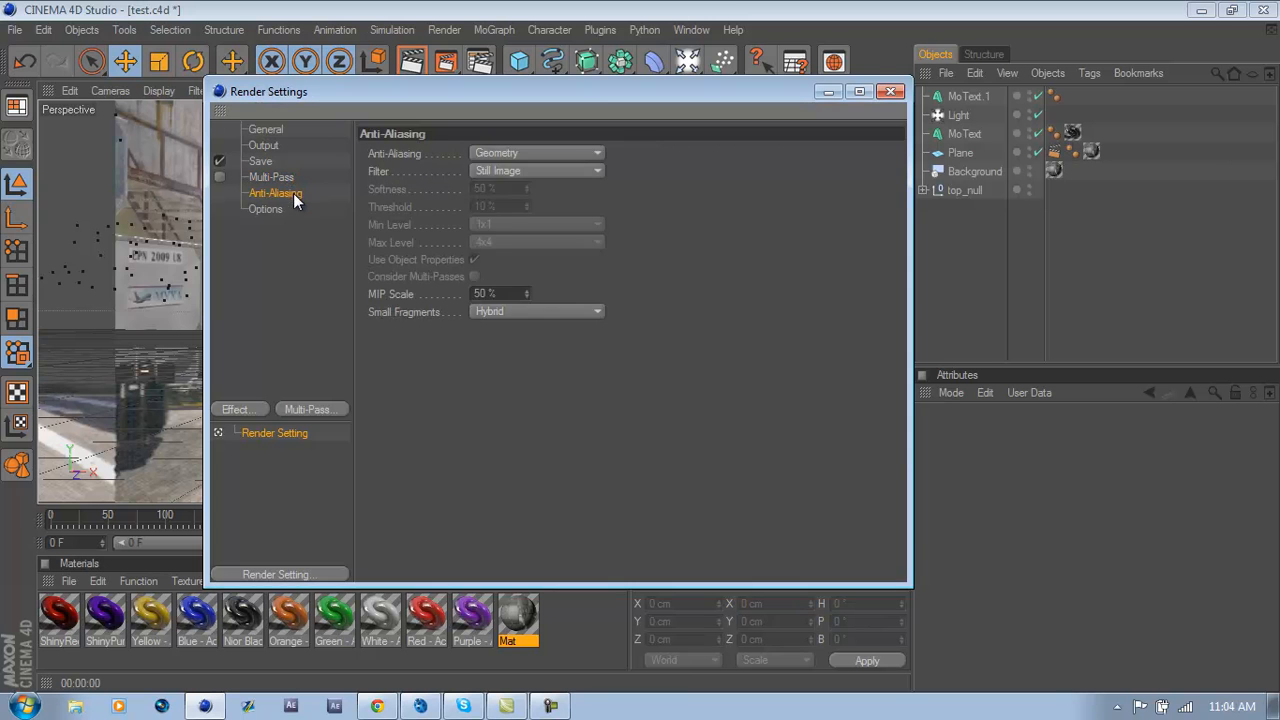
left_click(291, 208)
left_click(891, 92)
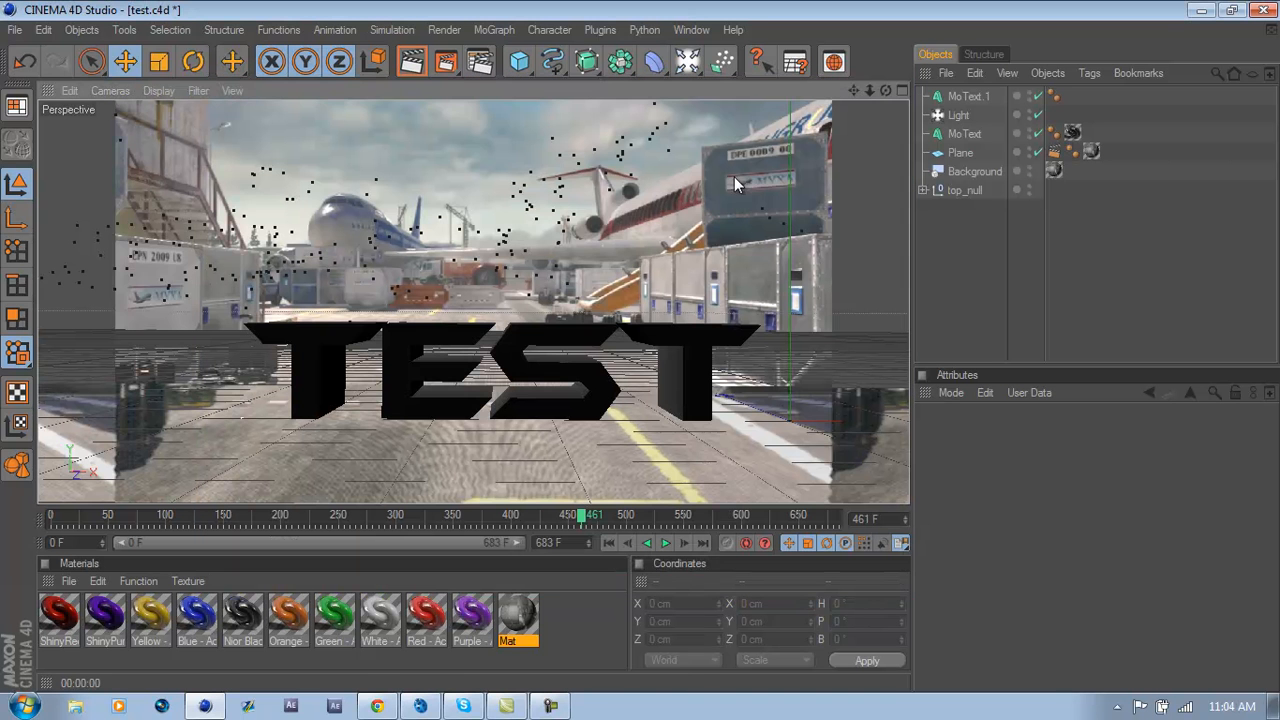
left_click(567, 705)
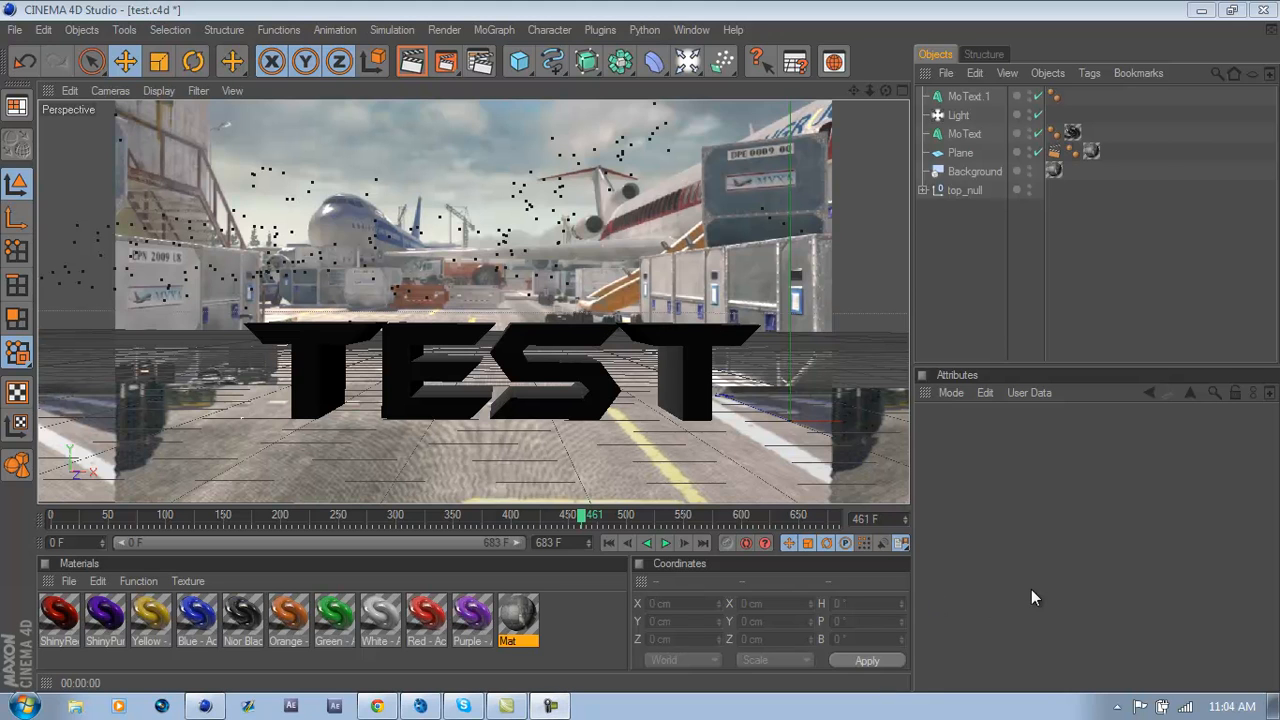